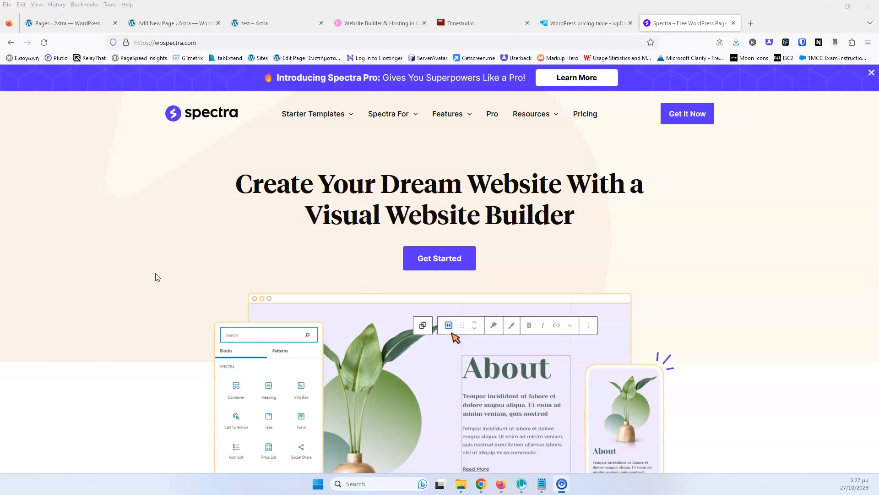
Review the Elementor, Tonestudio, wpDataTables pricing table and Astra test pages as layout references.
{"action": "left_click", "coordinate": [369, 23]}
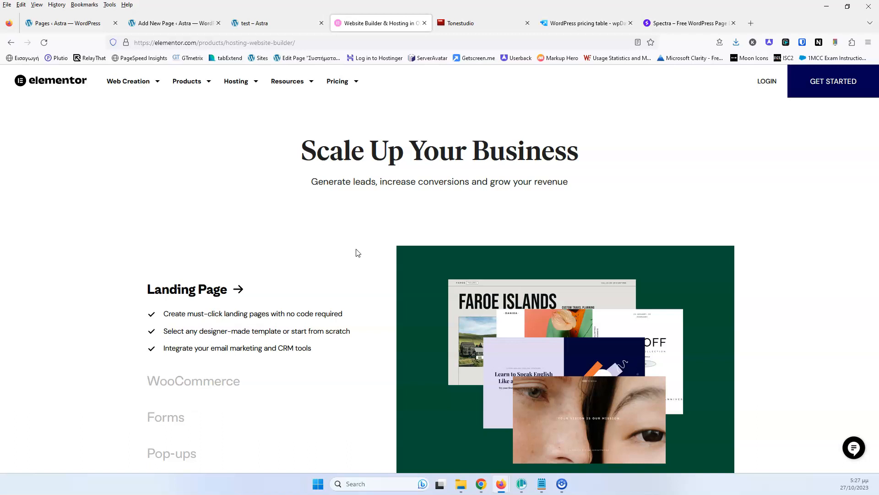
{"action": "left_click", "coordinate": [472, 24]}
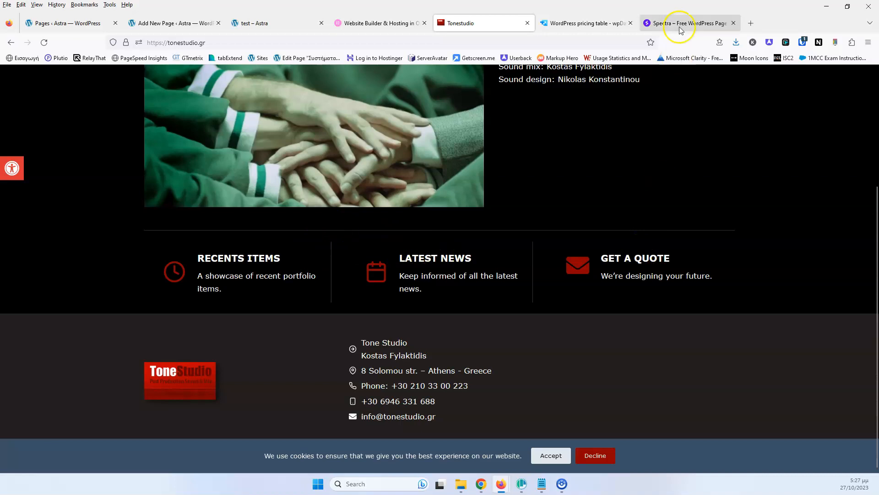
{"action": "left_click", "coordinate": [583, 24]}
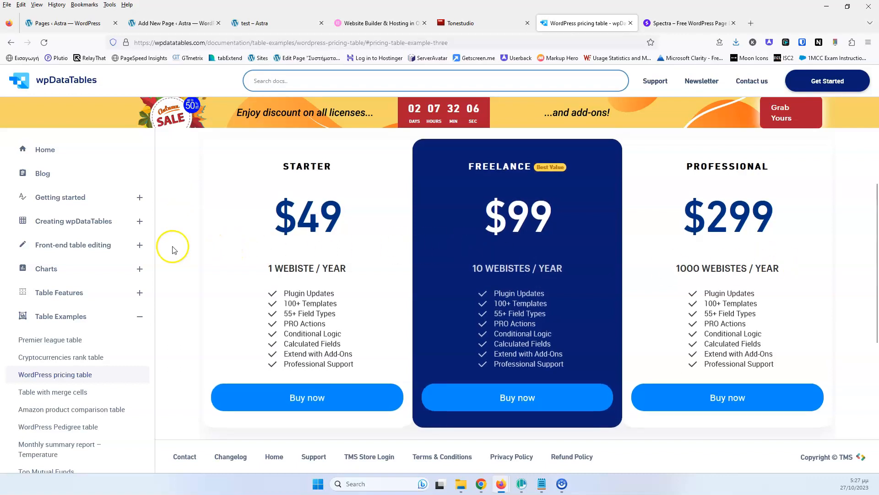
{"action": "left_click", "coordinate": [374, 23]}
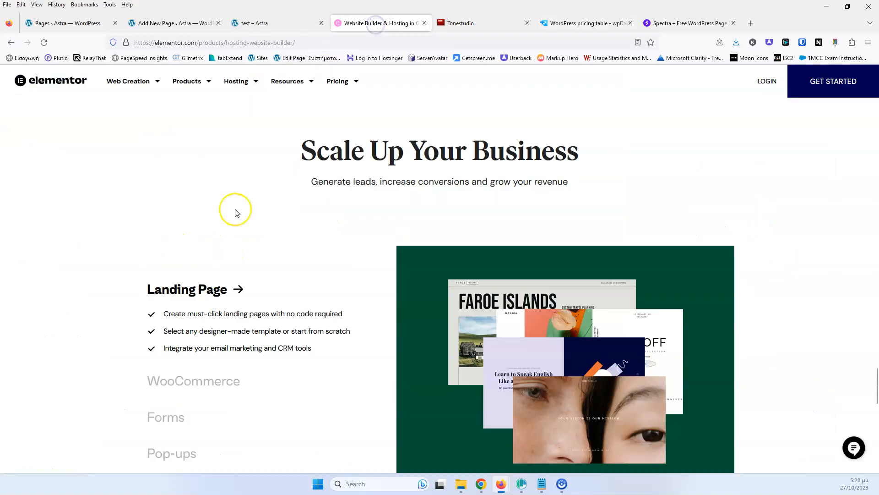
{"action": "left_click", "coordinate": [275, 24]}
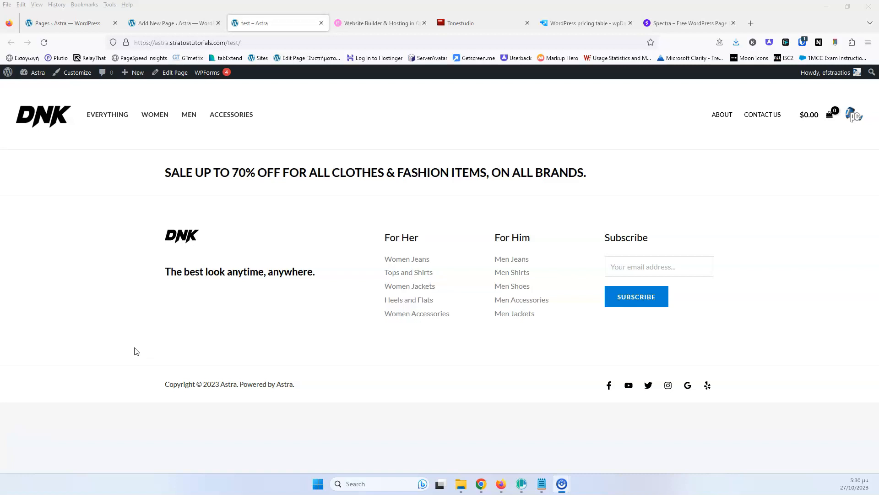
Insert a Spectra Container block with two equal columns into the test page in the block editor.
{"action": "left_click", "coordinate": [173, 24]}
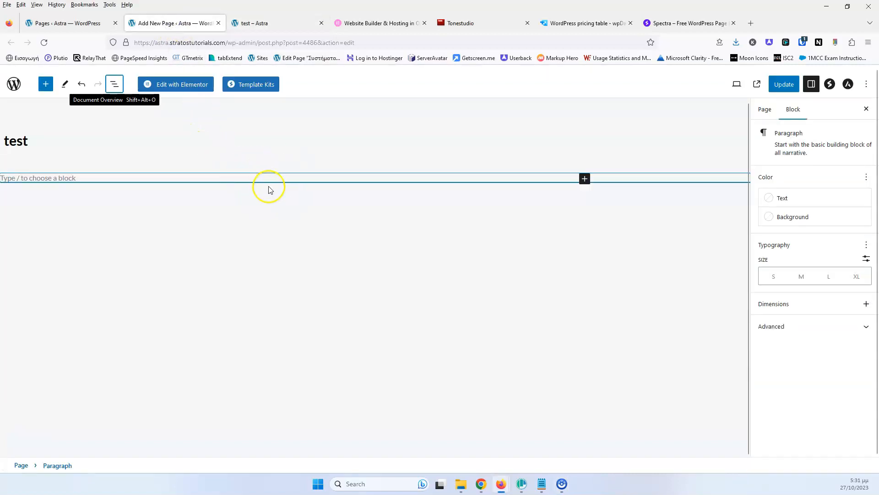
{"action": "left_click", "coordinate": [586, 179]}
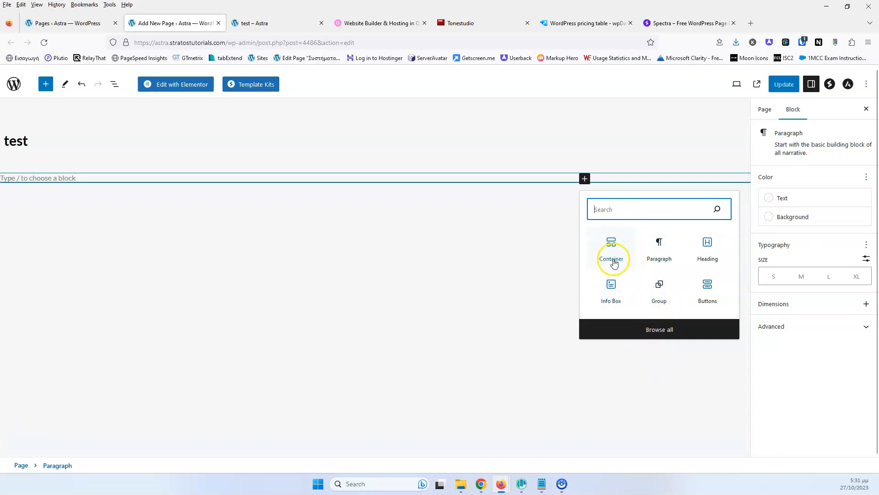
{"action": "left_click", "coordinate": [656, 331]}
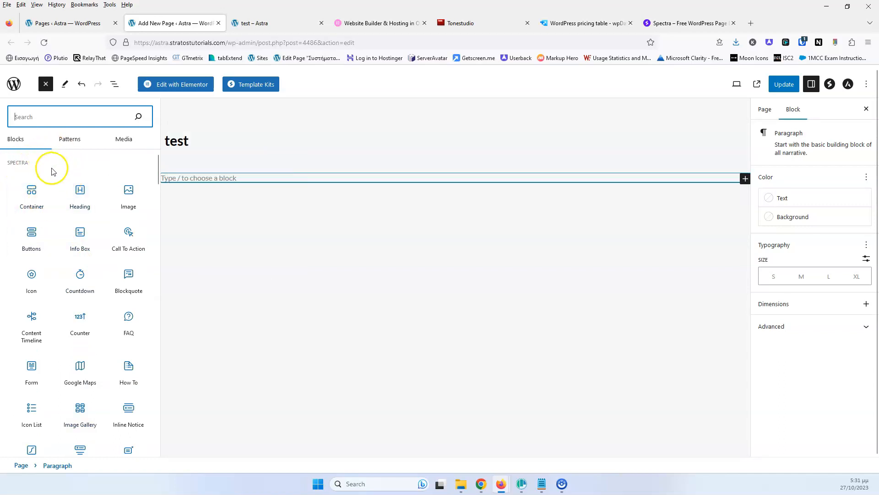
{"action": "scroll", "coordinate": [76, 257], "scroll_direction": "down", "scroll_amount": 5}
{"action": "scroll", "coordinate": [68, 243], "scroll_direction": "up", "scroll_amount": 5}
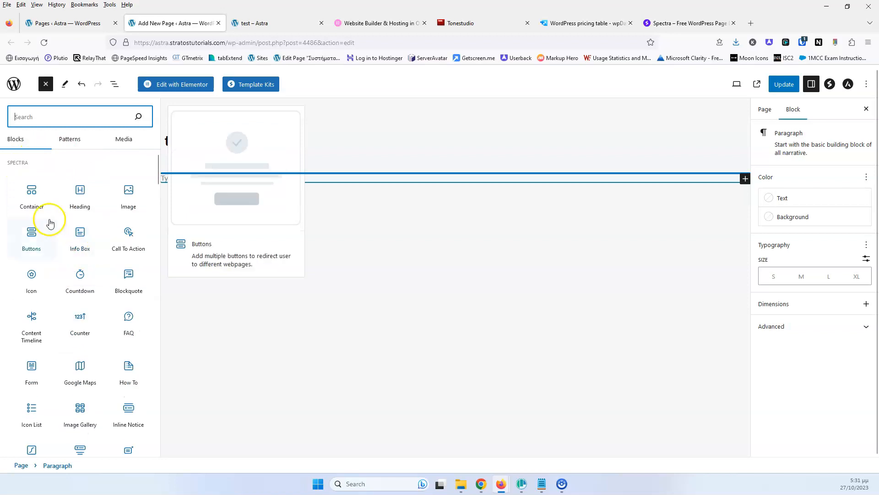
{"action": "left_click", "coordinate": [36, 195]}
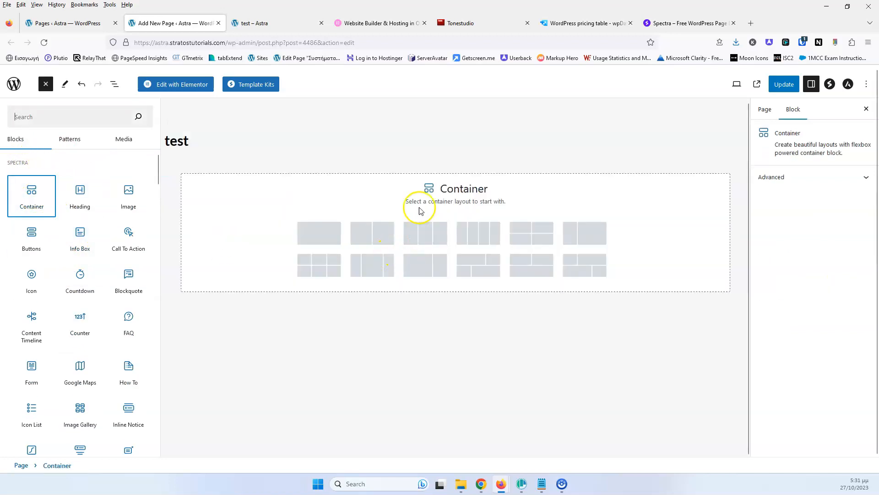
{"action": "left_click", "coordinate": [369, 235]}
{"action": "left_click", "coordinate": [294, 231]}
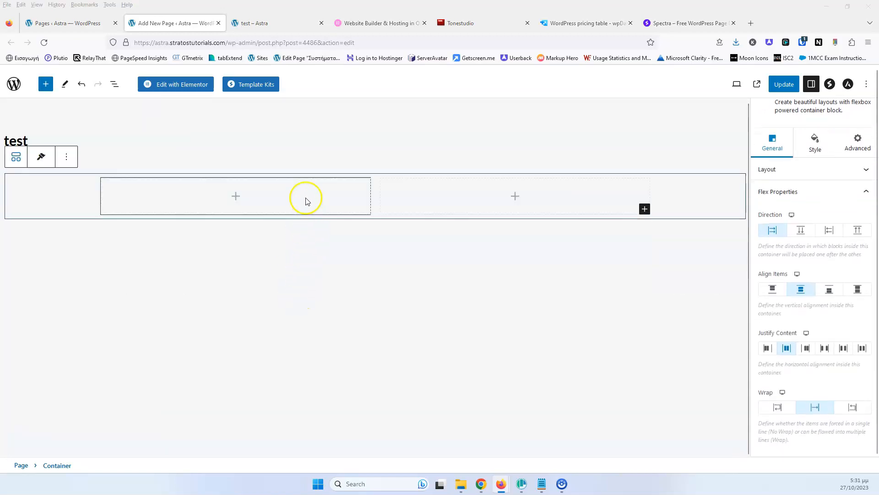
Examine the "Scale Up Your Business" heading and its subtitle on the Elementor page, and return to the page editor.
{"action": "left_click", "coordinate": [364, 23]}
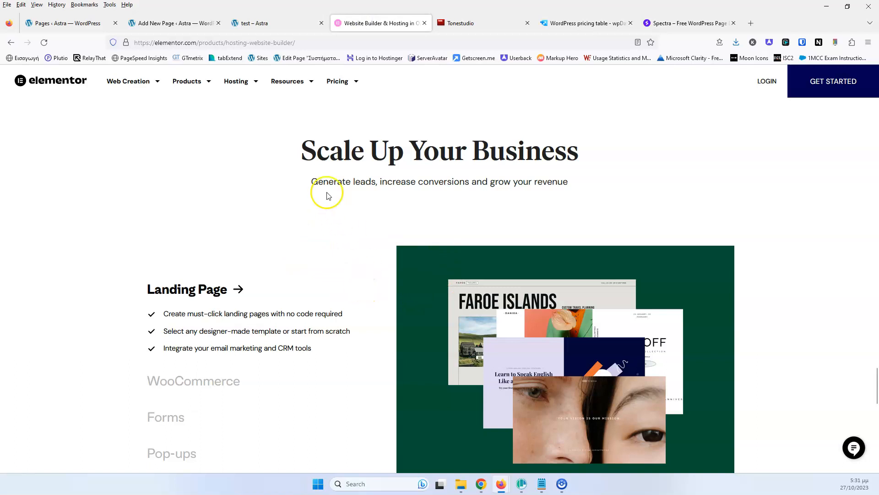
{"action": "left_click_drag", "start_coordinate": [302, 154], "coordinate": [579, 153]}
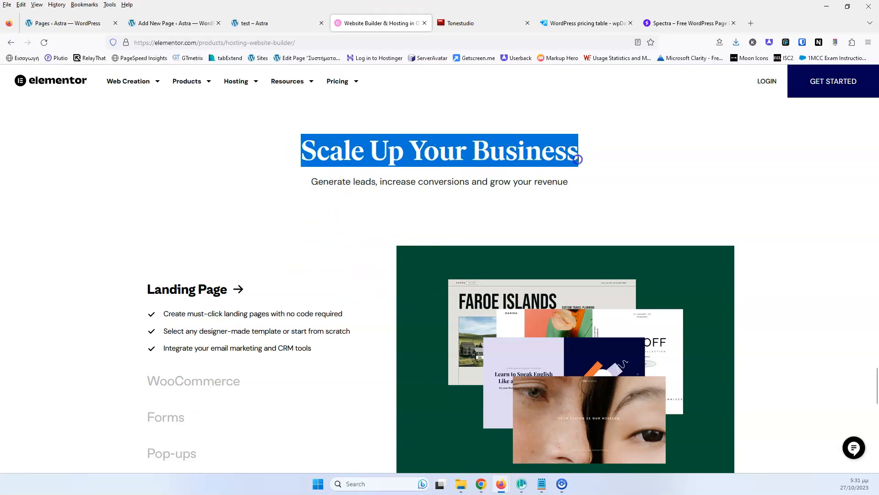
{"action": "left_click", "coordinate": [547, 184]}
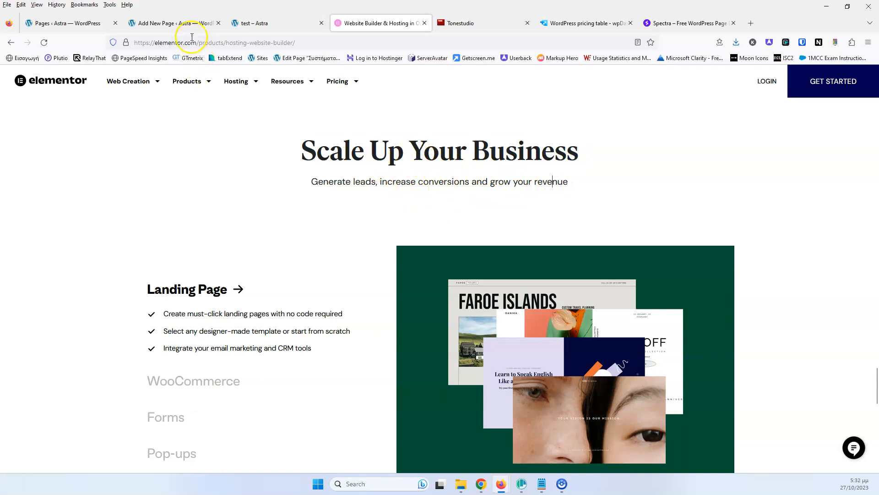
{"action": "left_click", "coordinate": [189, 24]}
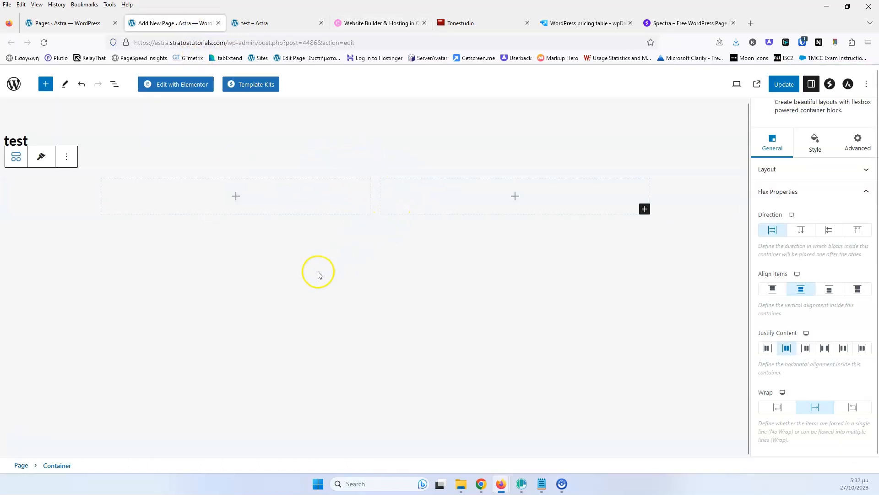
Show the block structure in the list view and examine the outer container's nested containers and flex properties.
{"action": "left_click", "coordinate": [114, 84]}
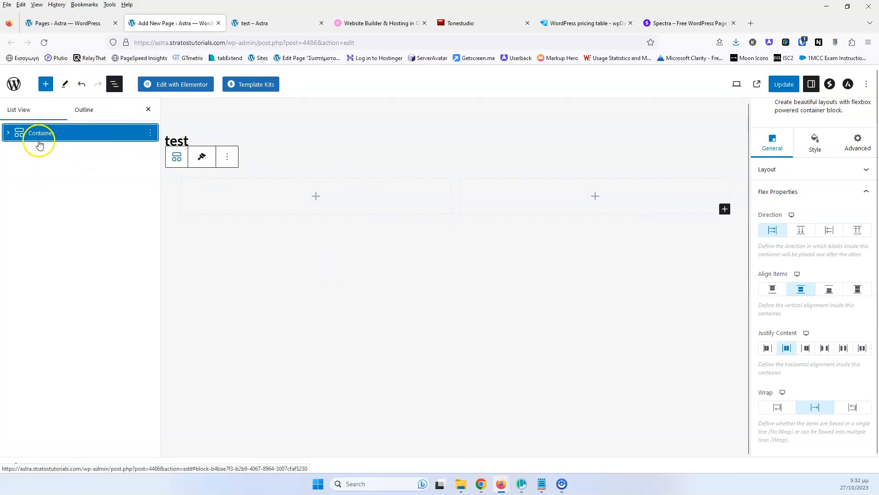
{"action": "left_click", "coordinate": [8, 133]}
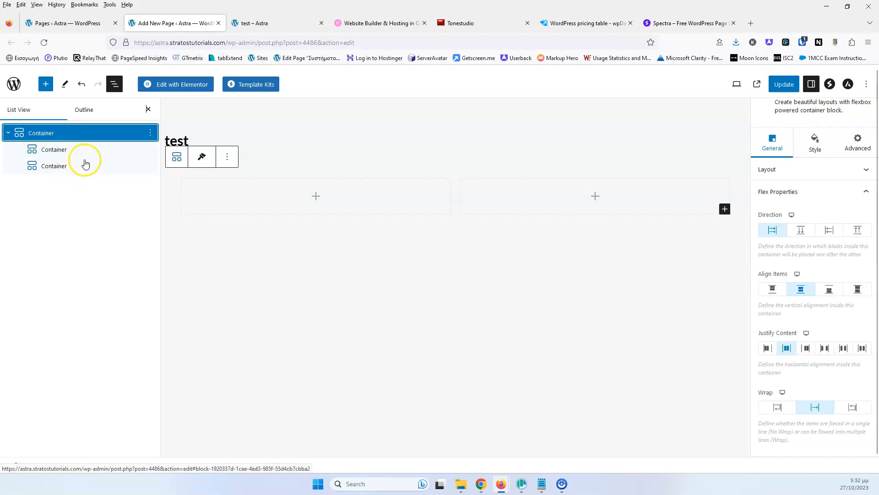
{"action": "left_click", "coordinate": [90, 132]}
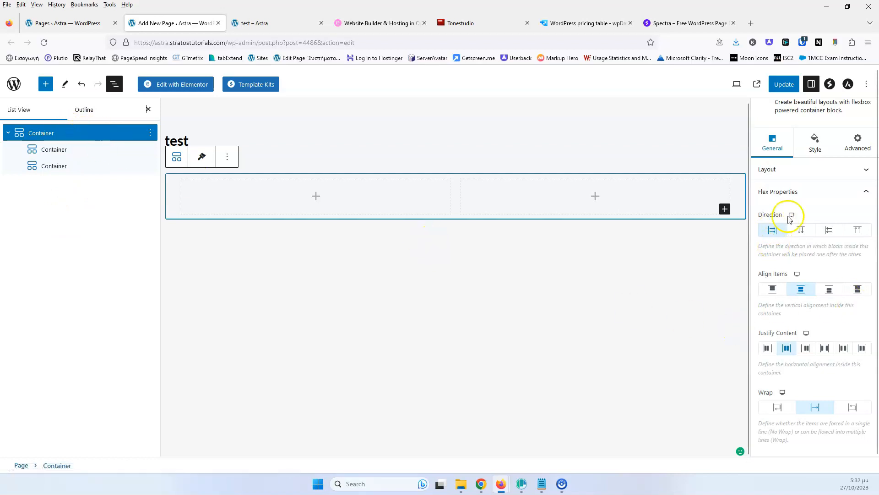
{"action": "scroll", "coordinate": [801, 202], "scroll_direction": "up", "scroll_amount": 2}
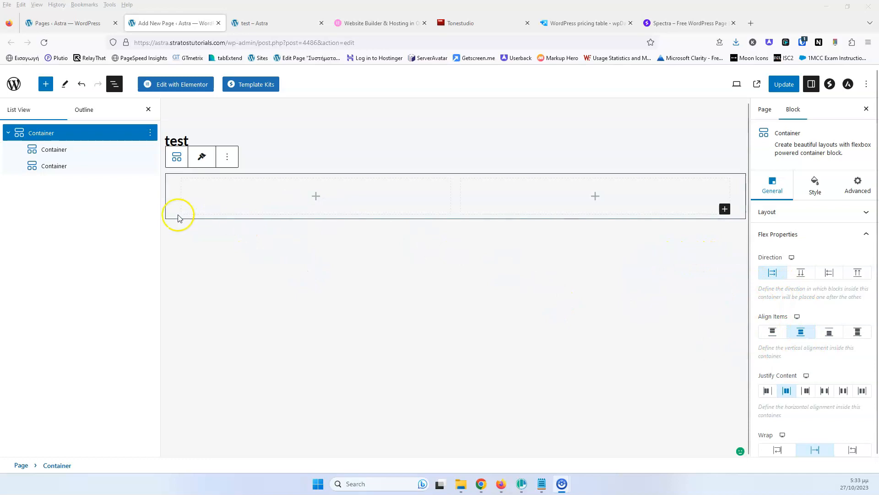
Delete the outer two-column container from the test page.
{"action": "left_click", "coordinate": [150, 133]}
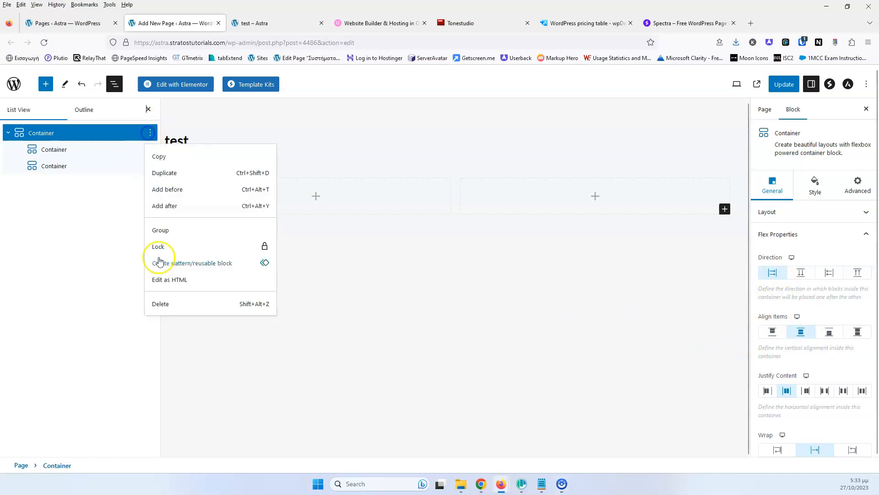
{"action": "left_click", "coordinate": [163, 305]}
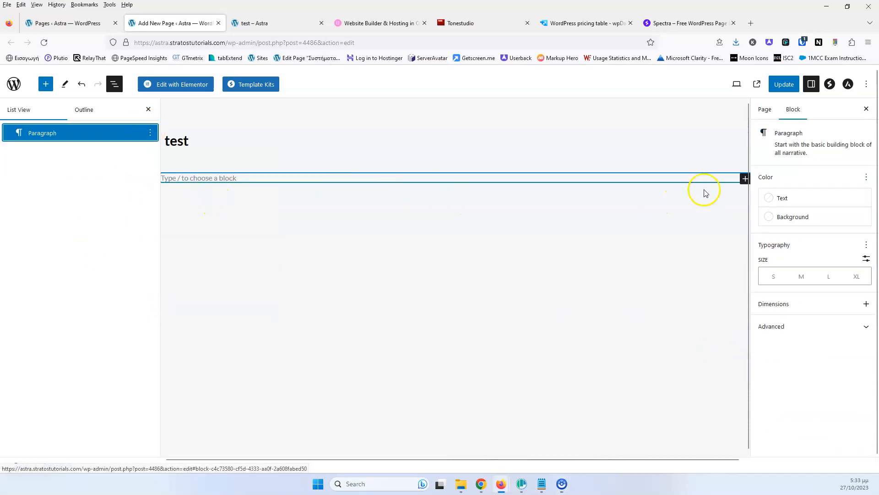
Add a single-column Container block to the test page and insert a Heading block inside it.
{"action": "left_click", "coordinate": [744, 180]}
{"action": "left_click", "coordinate": [620, 248]}
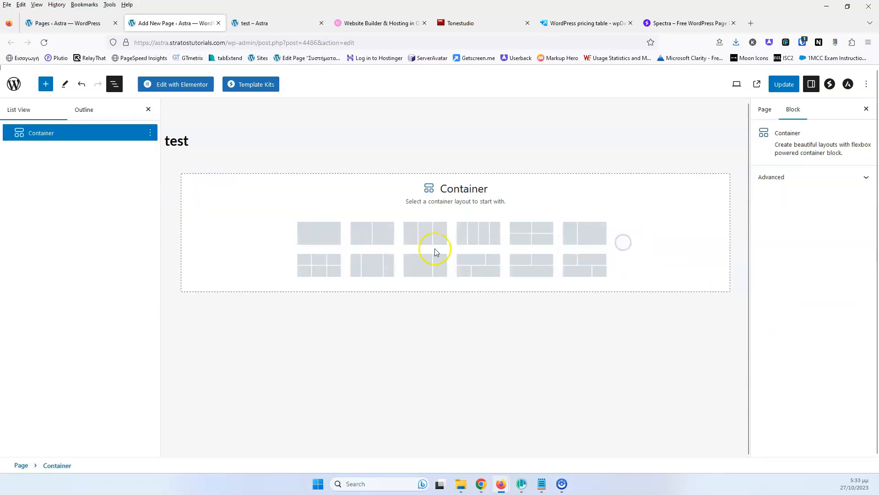
{"action": "left_click", "coordinate": [325, 232]}
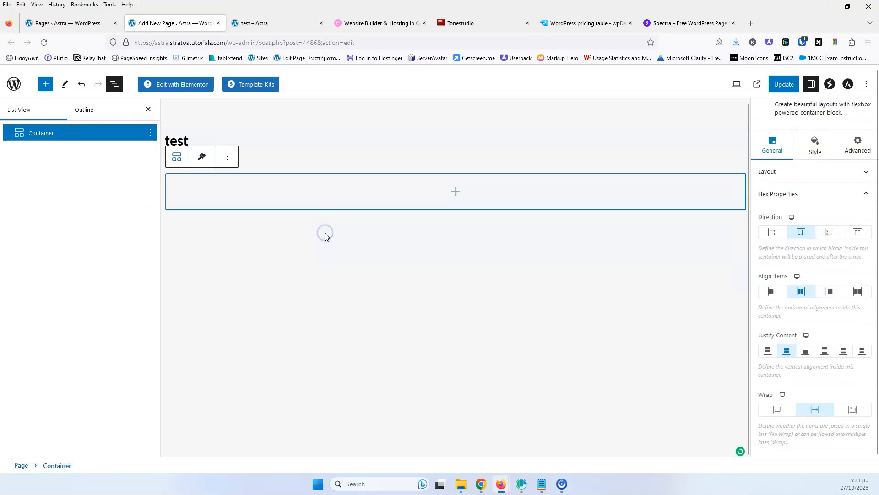
{"action": "left_click", "coordinate": [455, 192]}
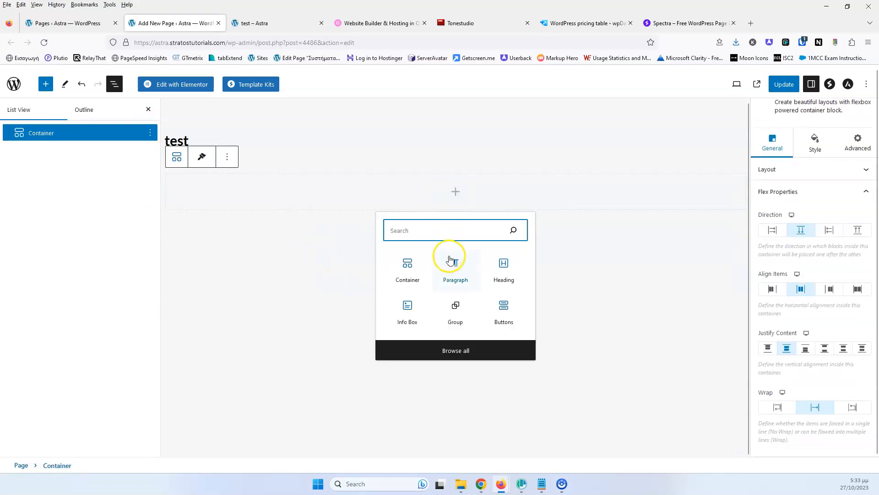
{"action": "left_click", "coordinate": [503, 265]}
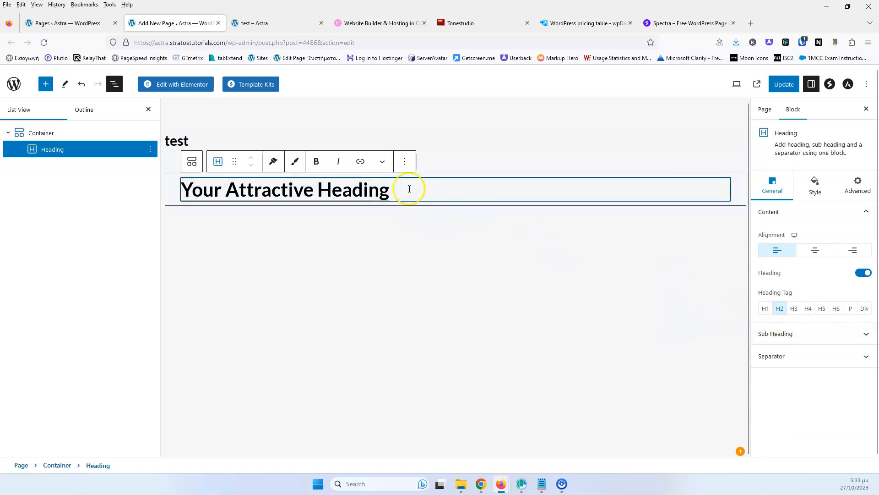
Try out the Enable Sub Heading option on the Heading block.
{"action": "left_click", "coordinate": [819, 334]}
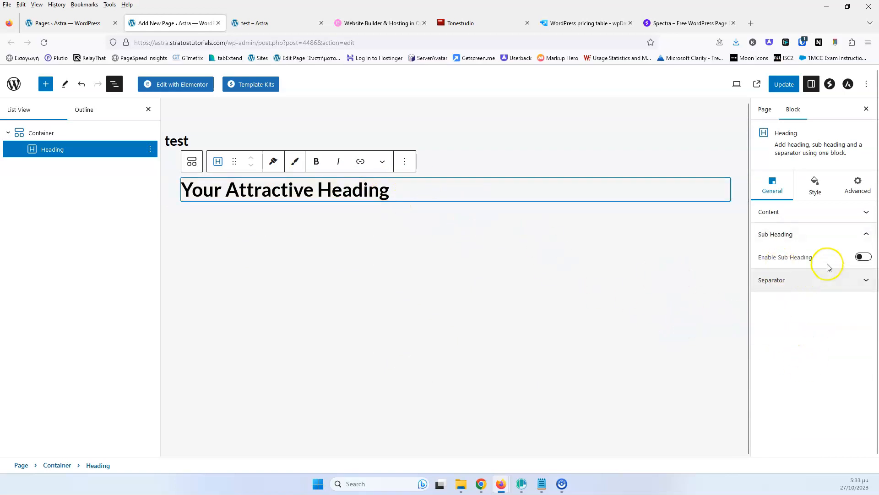
{"action": "left_click", "coordinate": [863, 258]}
{"action": "left_click", "coordinate": [835, 260]}
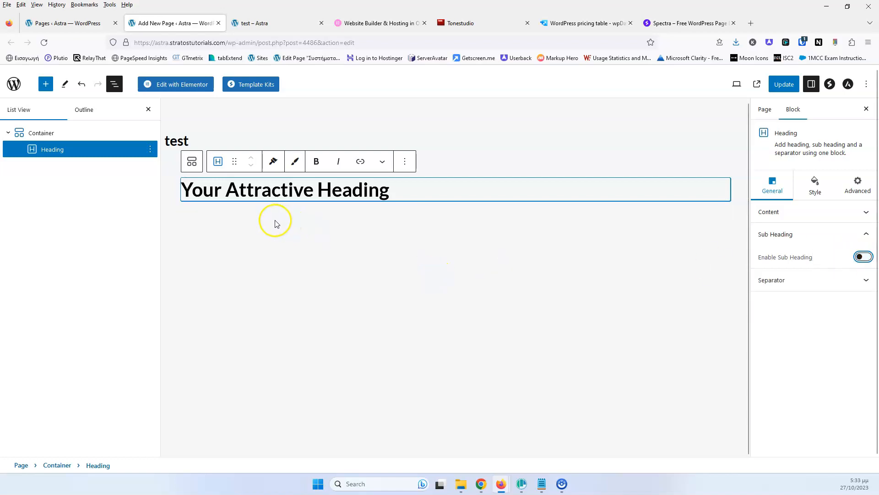
Duplicate the Heading block inside the container.
{"action": "left_click", "coordinate": [150, 149]}
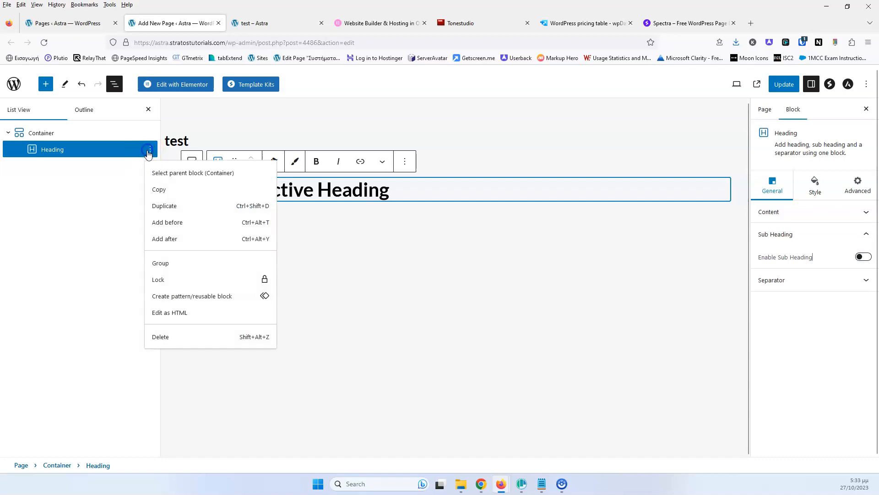
{"action": "left_click", "coordinate": [166, 206]}
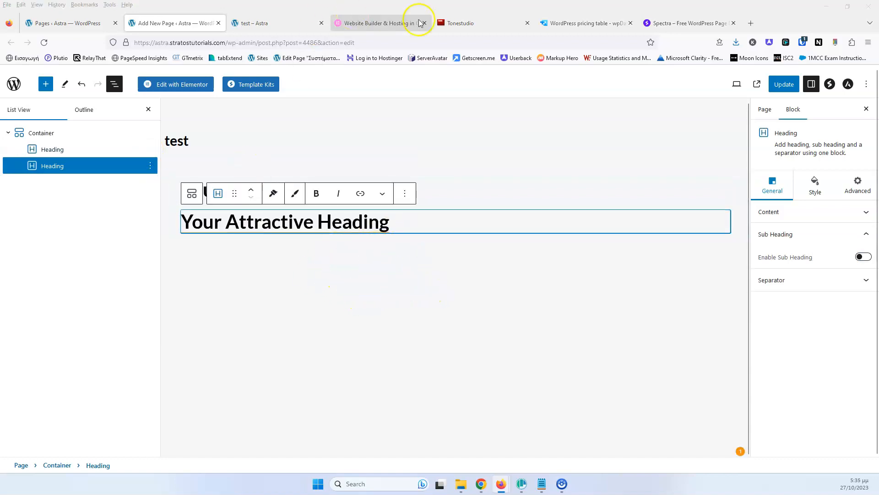
Replace the first heading's placeholder text with "Scale Up Your Business" copied from the Elementor page.
{"action": "left_click", "coordinate": [367, 23]}
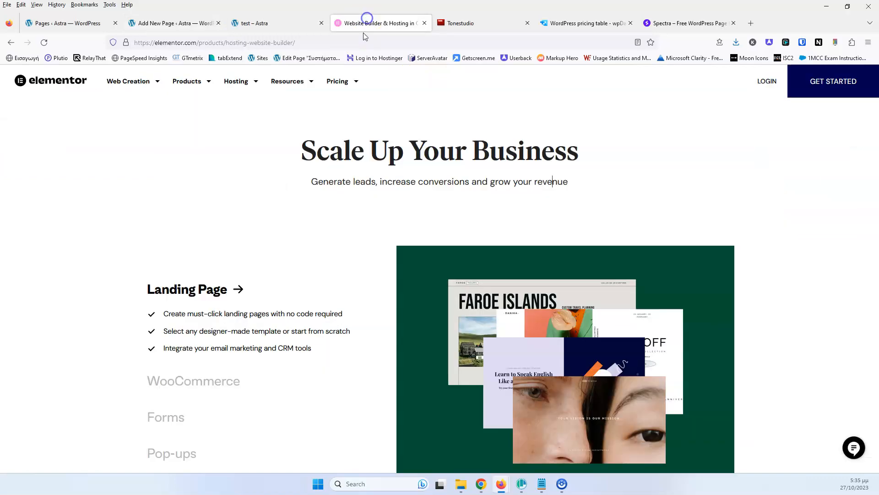
{"action": "triple_click", "coordinate": [387, 158]}
{"action": "key", "text": "ctrl+c"}
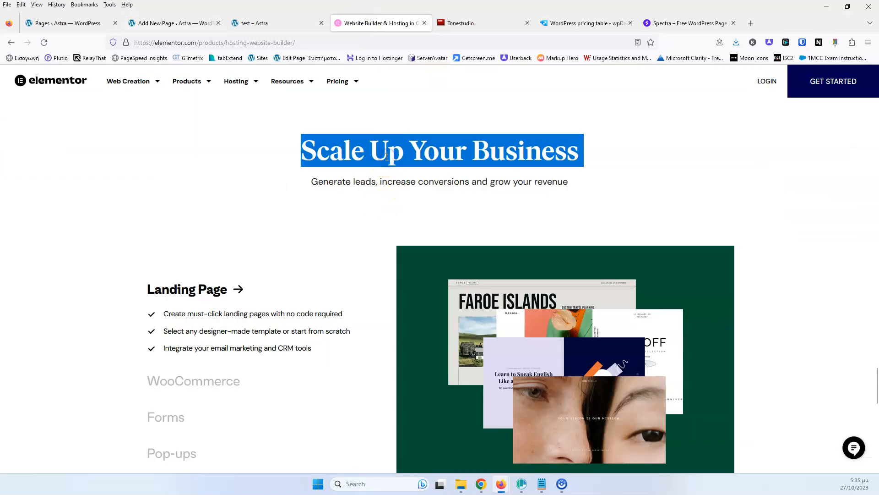
{"action": "left_click", "coordinate": [277, 24]}
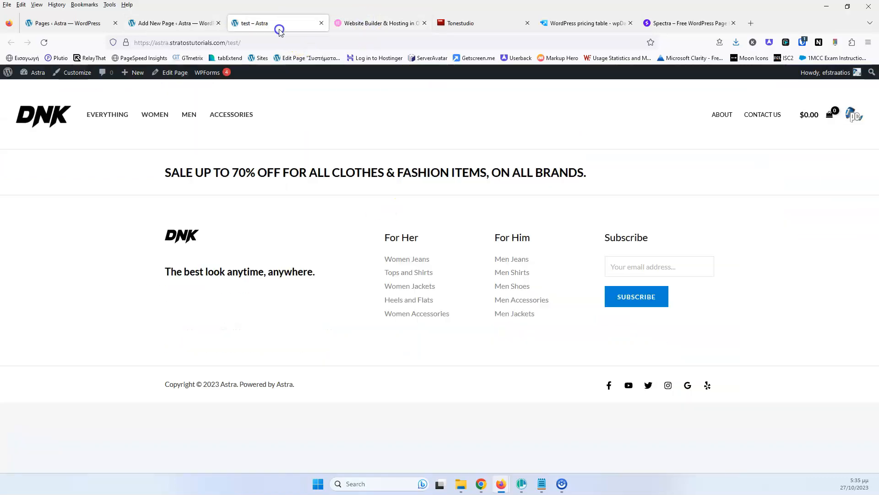
{"action": "left_click", "coordinate": [177, 23]}
{"action": "left_click", "coordinate": [428, 194]}
{"action": "triple_click", "coordinate": [337, 192]}
{"action": "key", "text": "ctrl+v"}
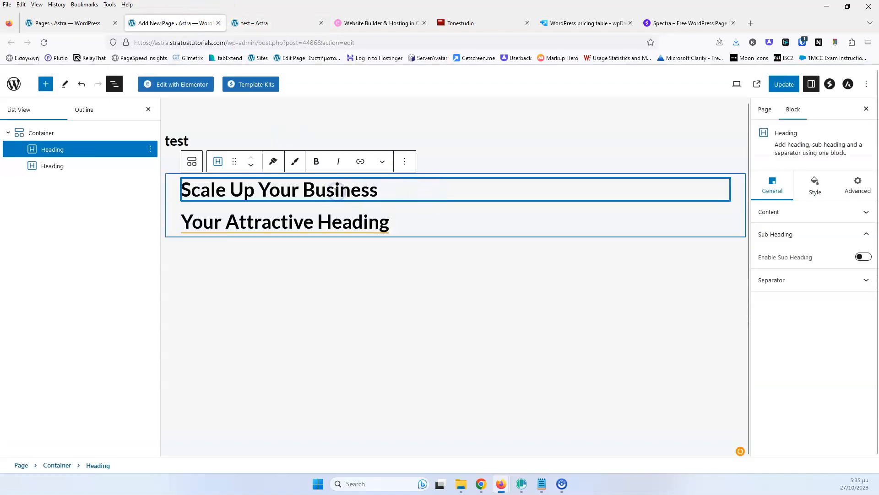
Replace the second heading's placeholder text with "Generate leads, increase conversions and grow your revenue" copied from the Elementor page.
{"action": "left_click", "coordinate": [360, 24]}
{"action": "triple_click", "coordinate": [383, 185]}
{"action": "key", "text": "ctrl+c"}
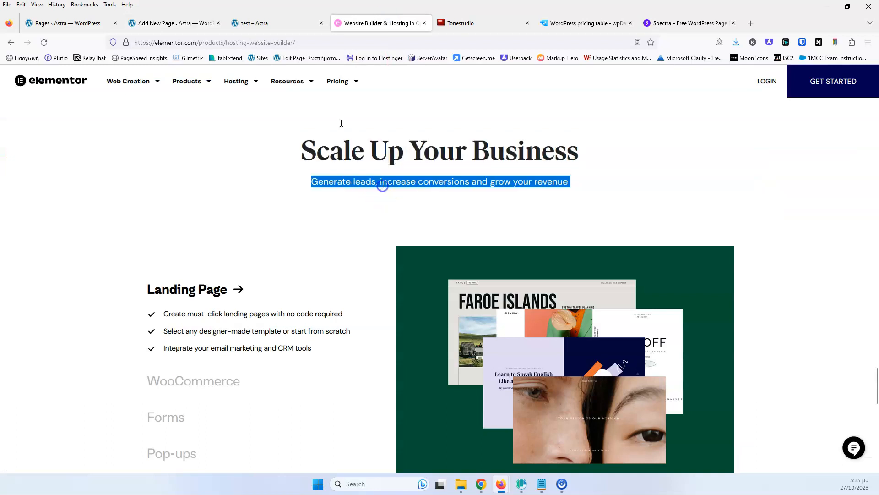
{"action": "left_click", "coordinate": [188, 23]}
{"action": "left_click", "coordinate": [293, 220]}
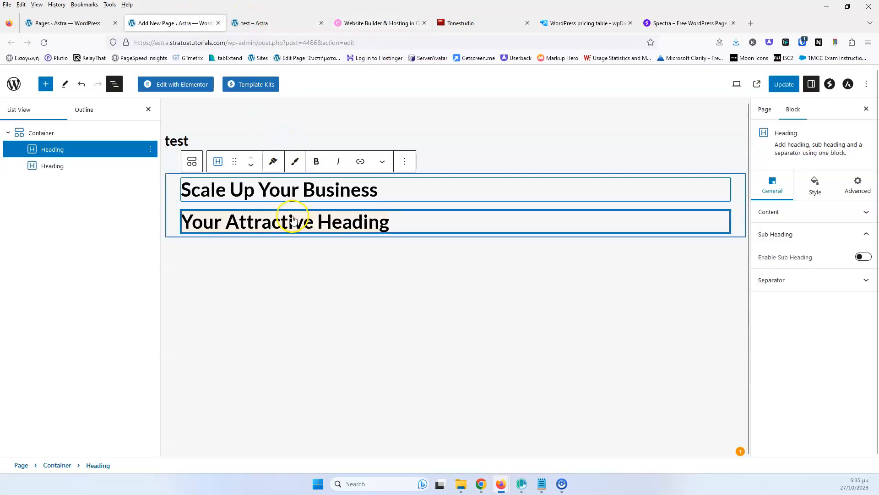
{"action": "triple_click", "coordinate": [293, 220]}
{"action": "key", "text": "ctrl+v"}
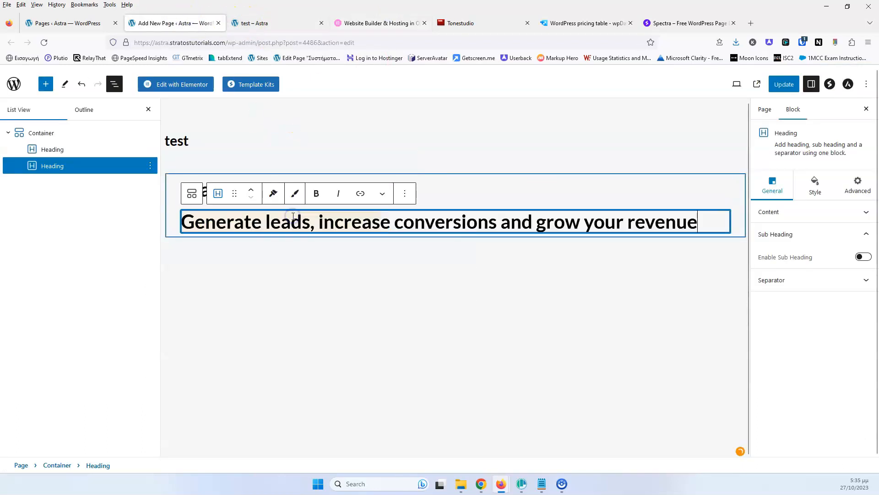
Set the heading tag to H1 for "Scale Up Your Business" and to H4 for the "Generate leads" heading.
{"action": "left_click", "coordinate": [459, 197]}
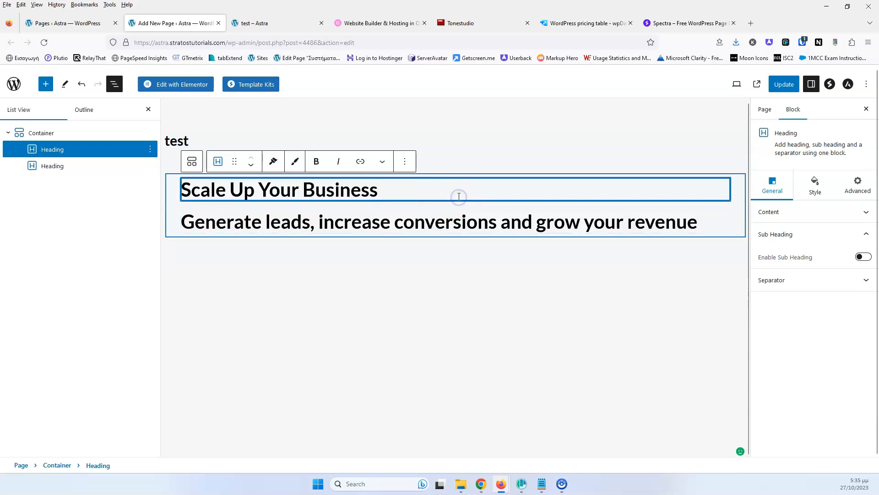
{"action": "left_click", "coordinate": [800, 221]}
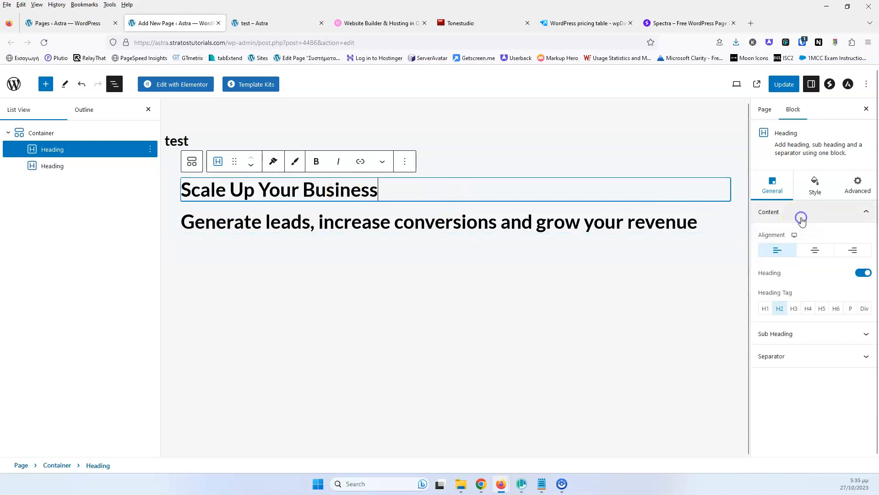
{"action": "left_click", "coordinate": [766, 308]}
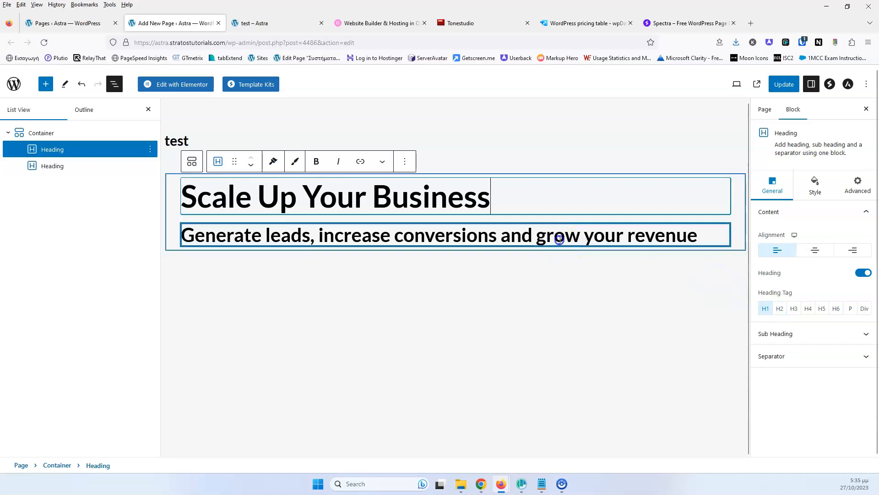
{"action": "left_click_drag", "start_coordinate": [555, 235], "coordinate": [565, 235]}
{"action": "left_click", "coordinate": [809, 308]}
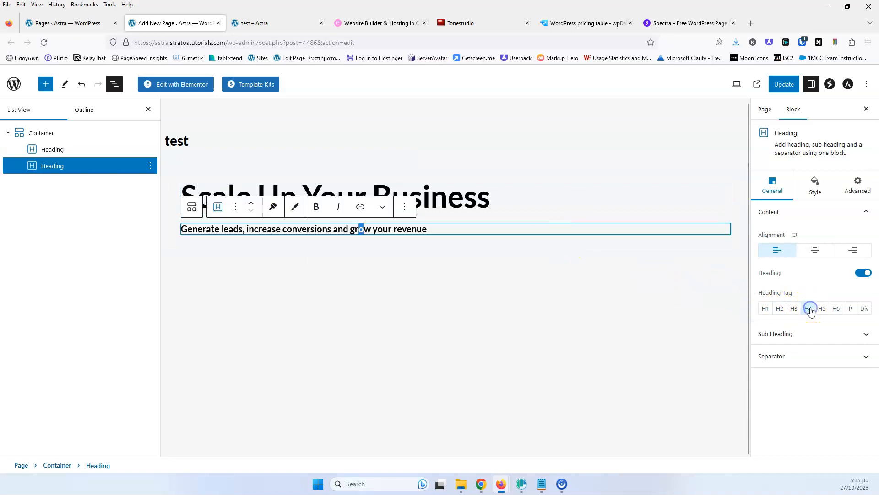
Center-align both the "Scale Up Your Business" heading and the "Generate leads" heading.
{"action": "left_click", "coordinate": [440, 197]}
{"action": "left_click", "coordinate": [815, 250]}
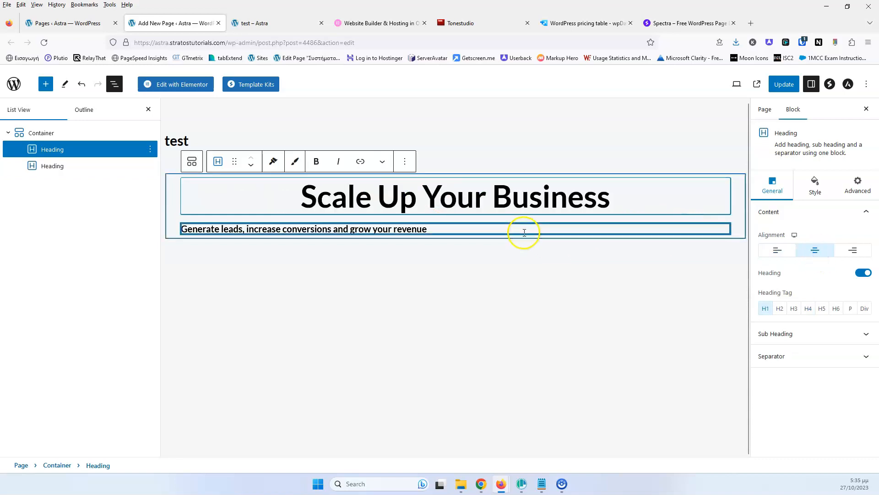
{"action": "left_click", "coordinate": [461, 231]}
{"action": "left_click", "coordinate": [815, 250]}
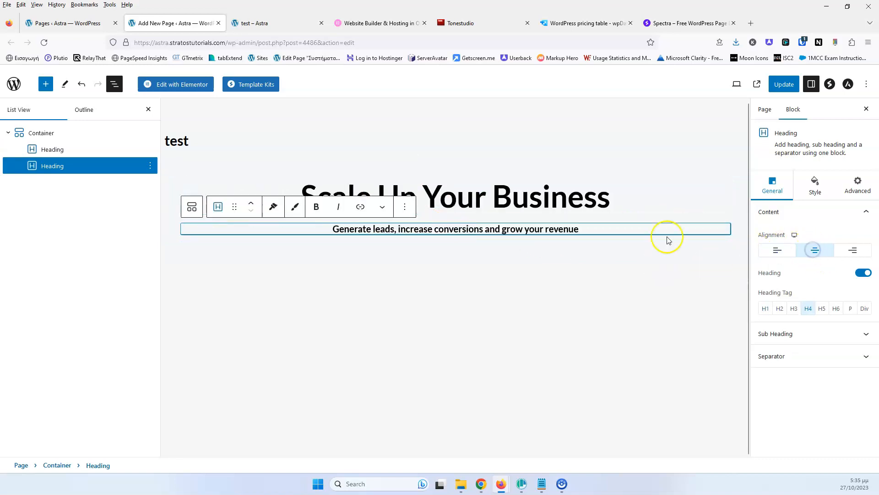
Examine the outer container's Flex Properties and its block hierarchy, comparing the layout with the Elementor page's section.
{"action": "left_click", "coordinate": [600, 194]}
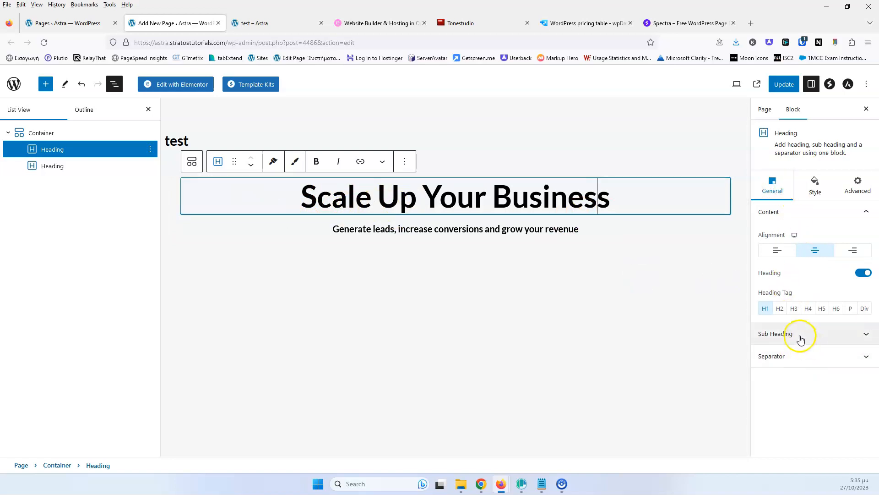
{"action": "left_click", "coordinate": [69, 133]}
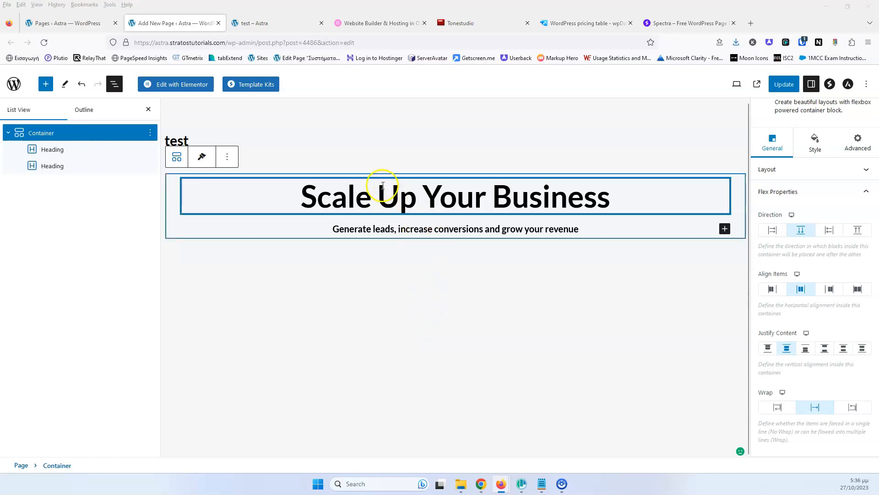
{"action": "left_click", "coordinate": [370, 24]}
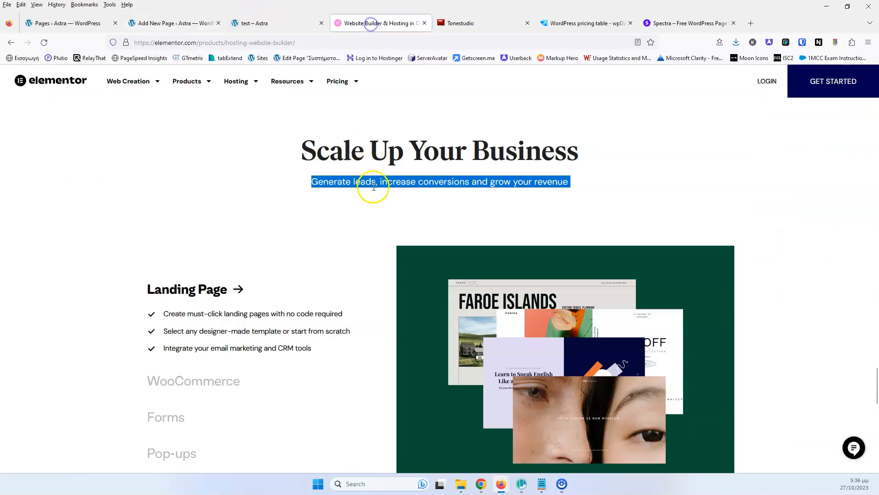
{"action": "left_click", "coordinate": [177, 23]}
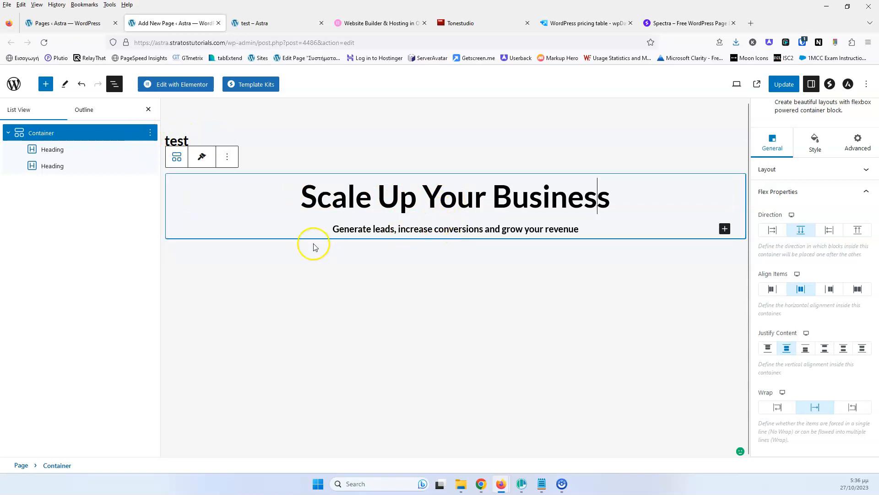
{"action": "left_click", "coordinate": [336, 250]}
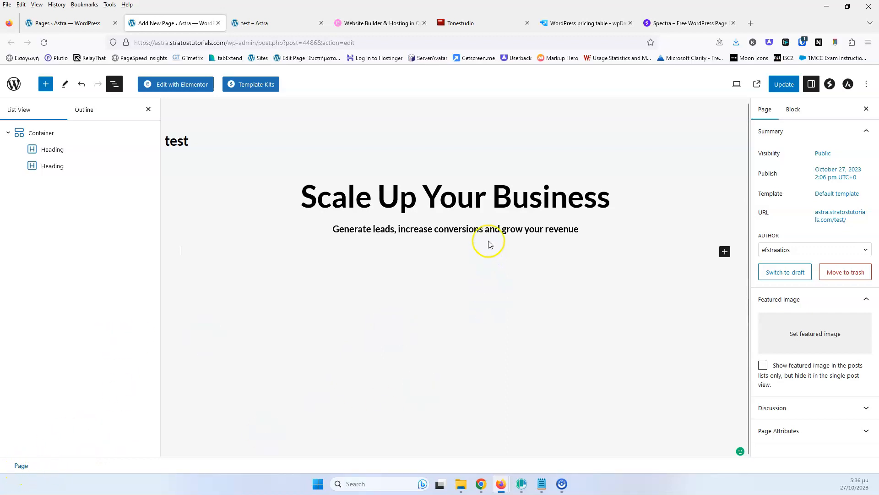
{"action": "left_click", "coordinate": [495, 229]}
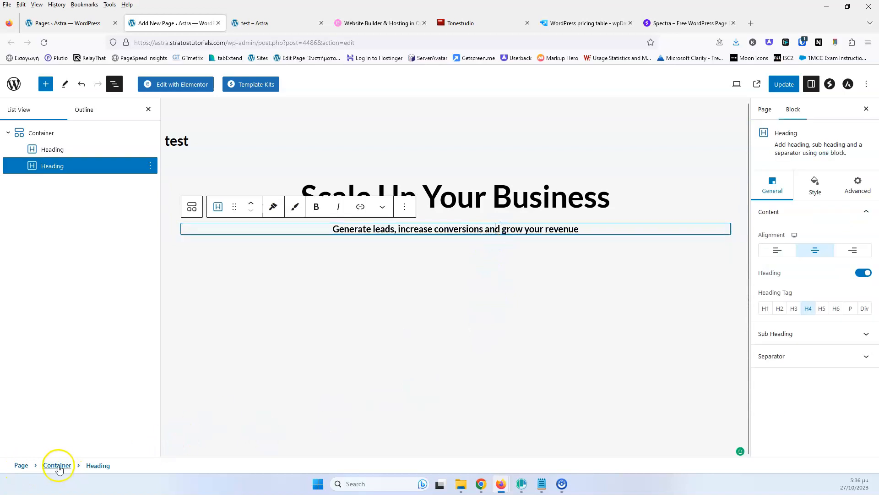
{"action": "left_click", "coordinate": [57, 465]}
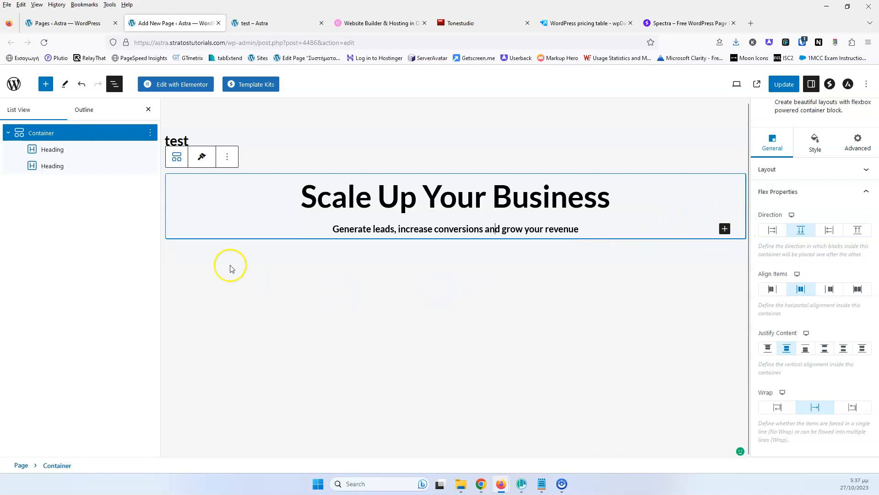
{"action": "left_click", "coordinate": [73, 134]}
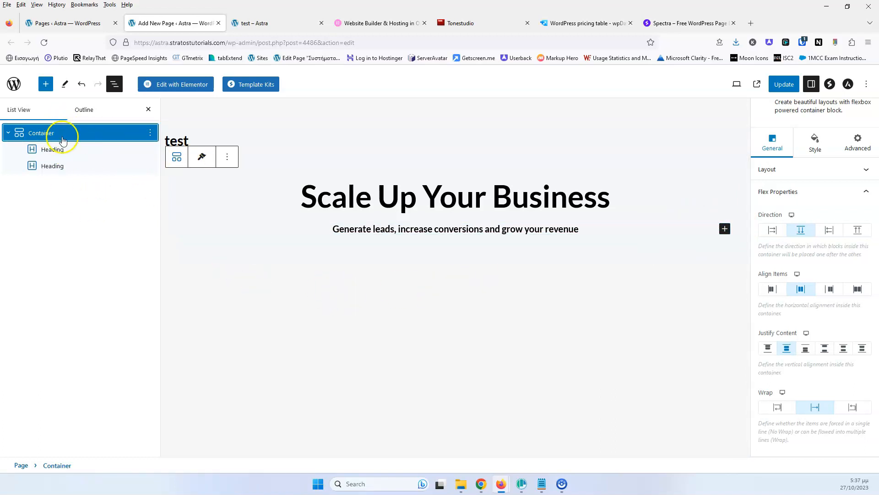
{"action": "left_click", "coordinate": [147, 110]}
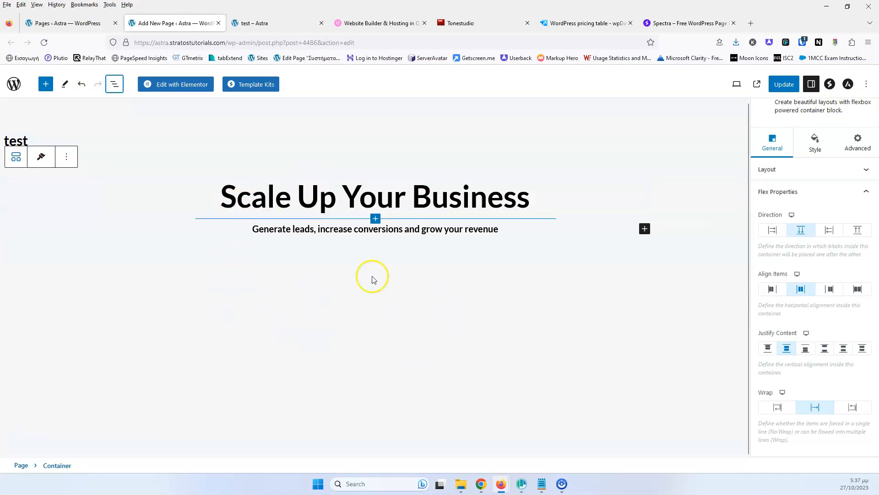
{"action": "left_click", "coordinate": [114, 84]}
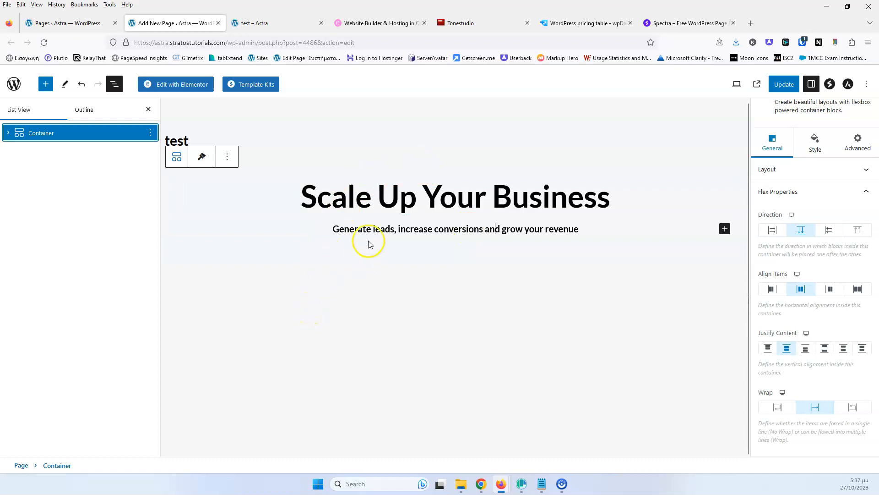
{"action": "left_click", "coordinate": [8, 135]}
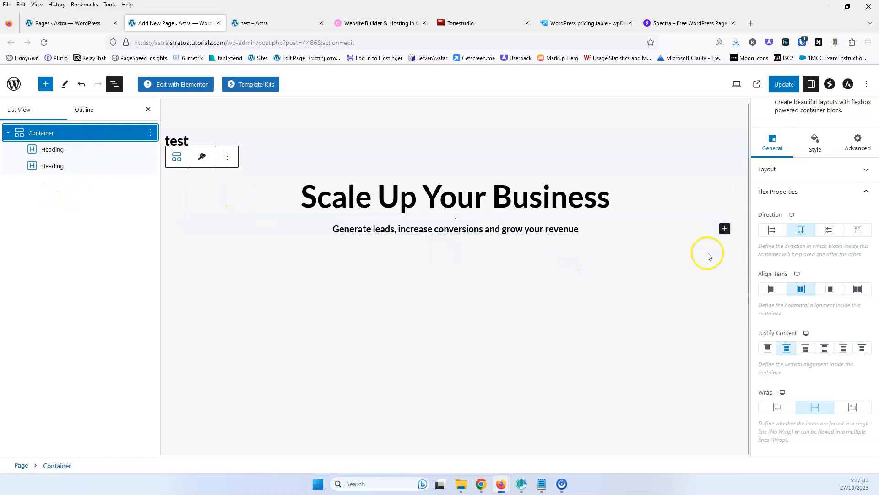
Add a Container block below the two headings and nest another Container block inside it.
{"action": "left_click", "coordinate": [725, 228]}
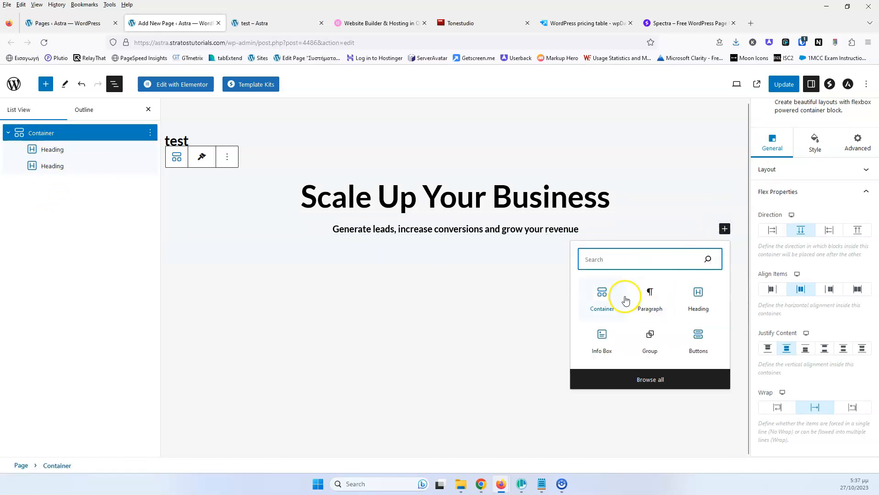
{"action": "left_click", "coordinate": [604, 296]}
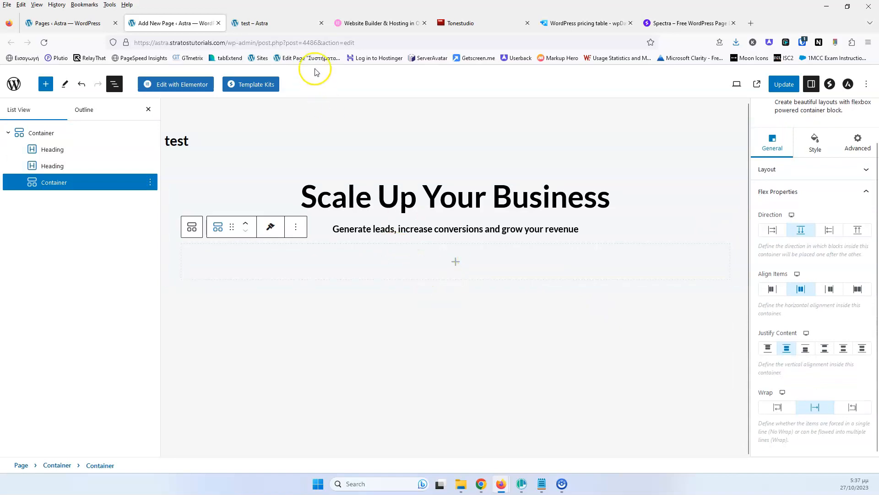
{"action": "left_click", "coordinate": [455, 264]}
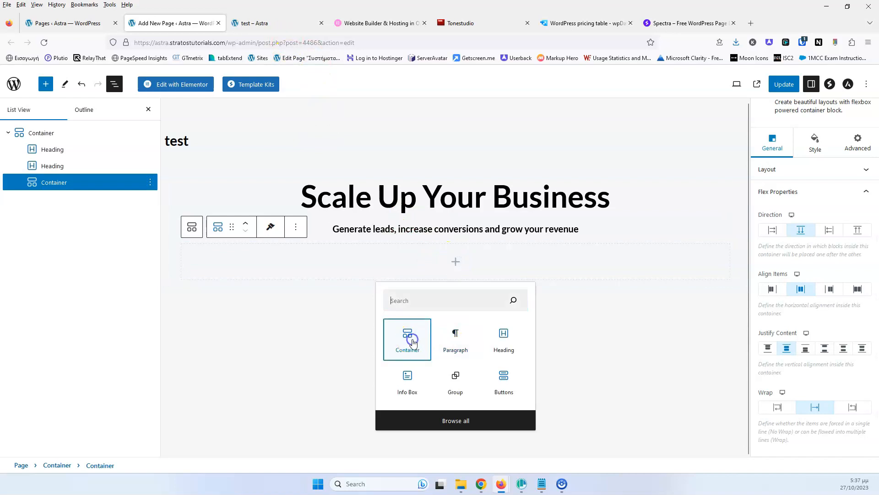
{"action": "left_click", "coordinate": [412, 335]}
Duplicate the innermost container and set the parent container's flex direction to row, placing the two side by side.
{"action": "left_click", "coordinate": [151, 198]}
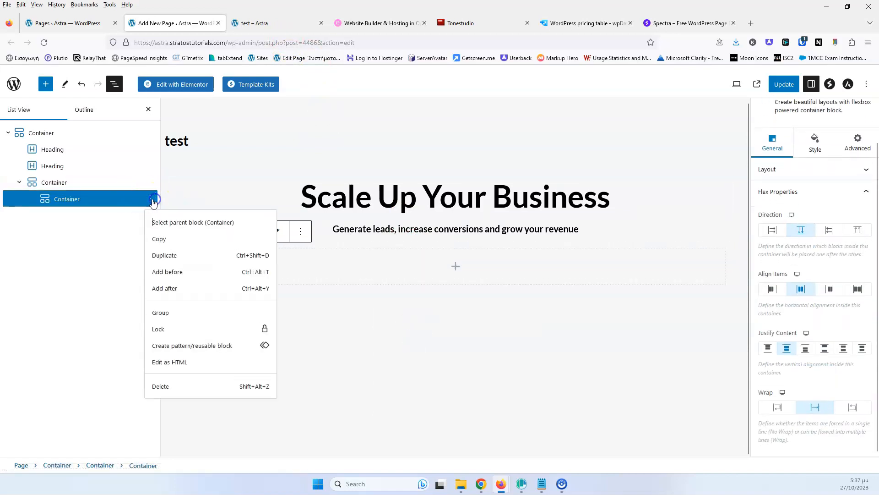
{"action": "left_click", "coordinate": [179, 255]}
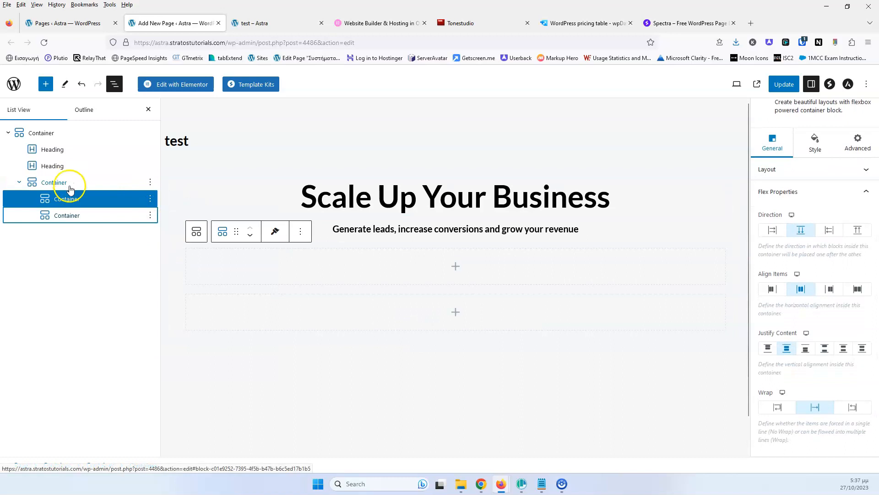
{"action": "left_click", "coordinate": [51, 186]}
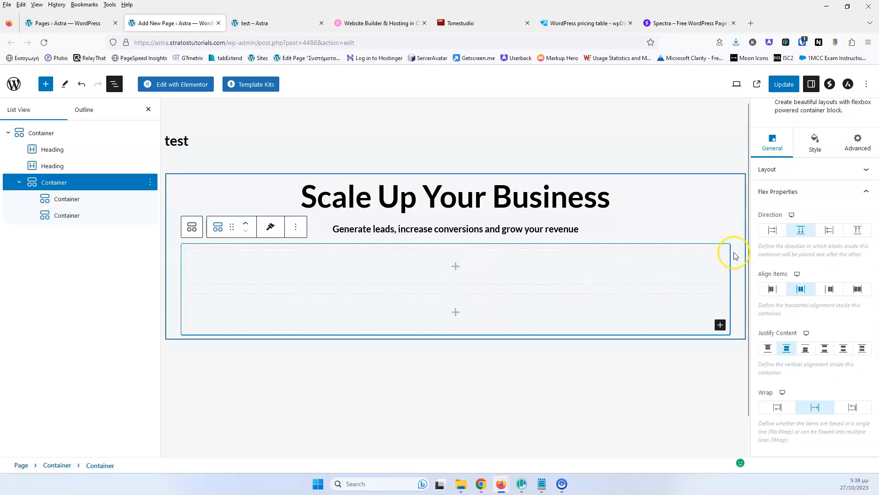
{"action": "left_click", "coordinate": [773, 231]}
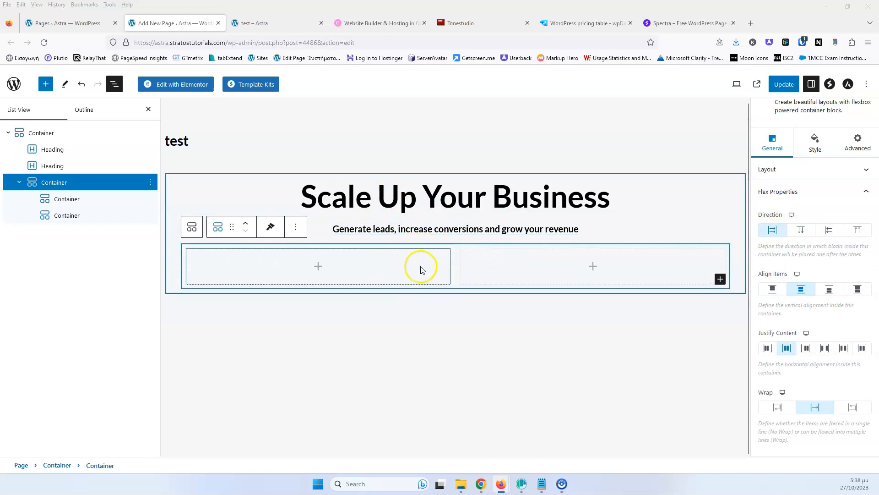
Set the bottom margin of the "Generate leads" heading to 50 px.
{"action": "left_click", "coordinate": [465, 229]}
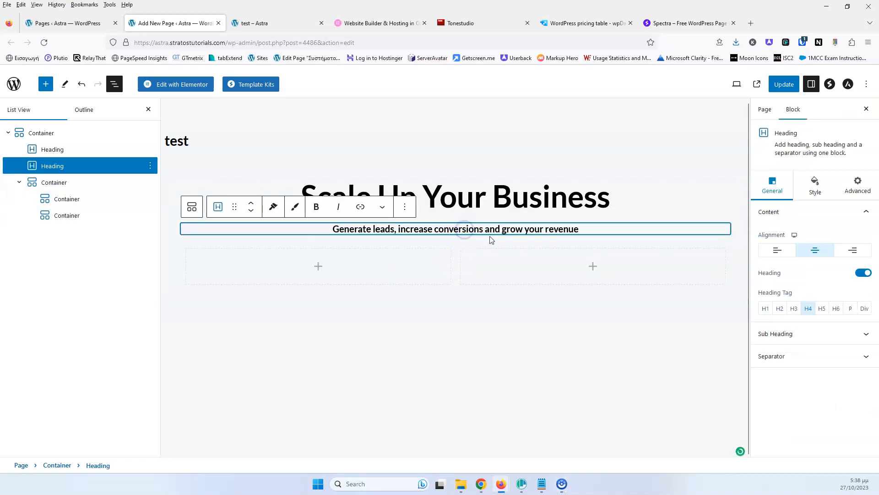
{"action": "left_click", "coordinate": [825, 182]}
{"action": "left_click", "coordinate": [799, 422]}
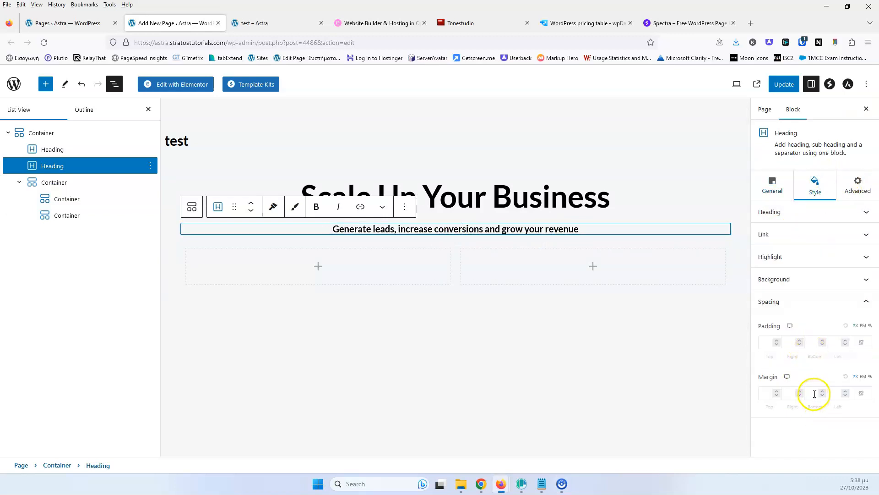
{"action": "left_click", "coordinate": [813, 394]}
{"action": "type", "text": "50"}
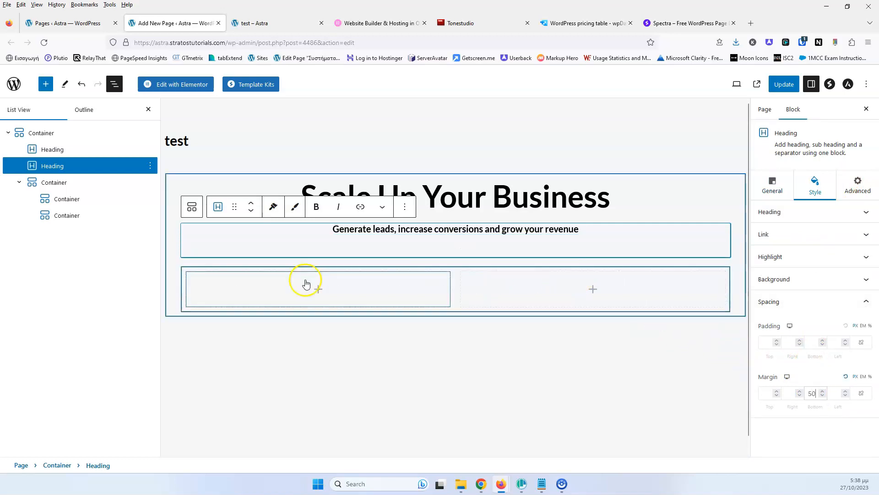
Insert a Spectra Image block into the second of the two side-by-side containers.
{"action": "left_click", "coordinate": [594, 290]}
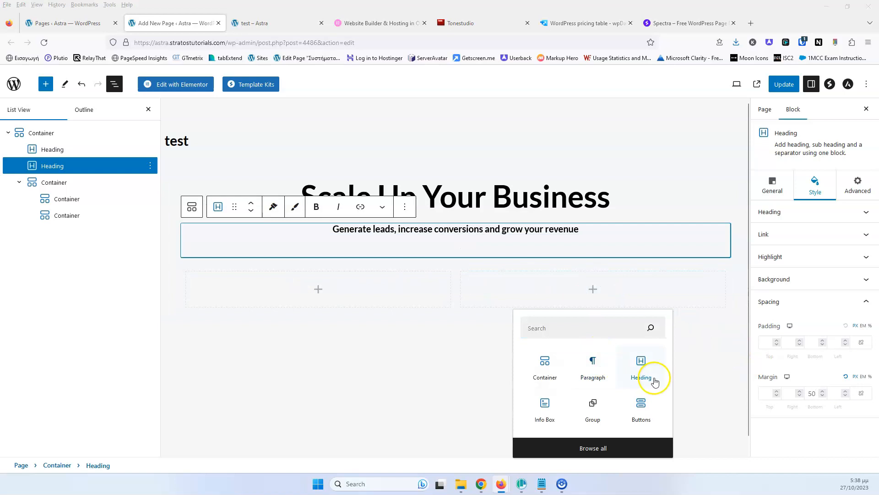
{"action": "left_click", "coordinate": [565, 445]}
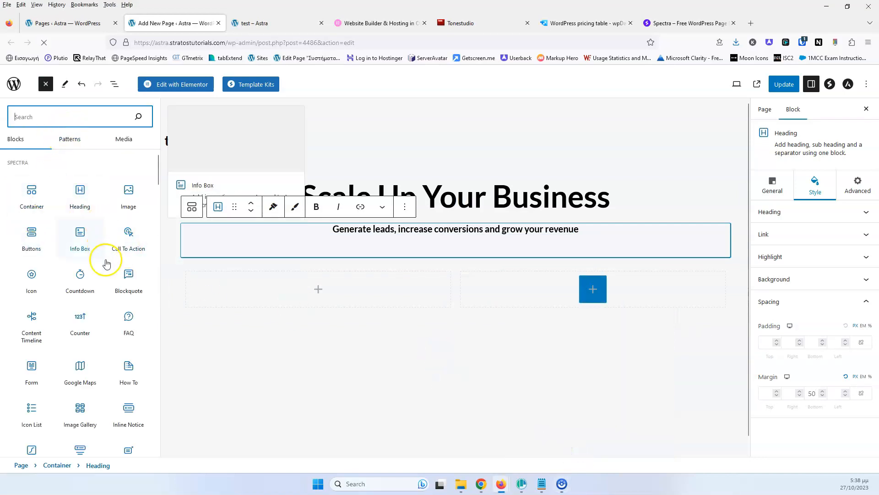
{"action": "left_click", "coordinate": [129, 192]}
{"action": "scroll", "coordinate": [517, 343], "scroll_direction": "down", "scroll_amount": 1}
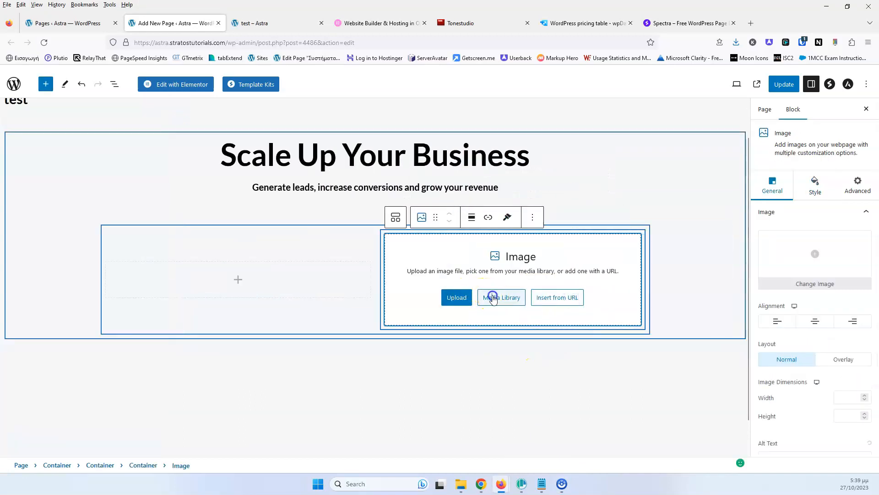
Fill the Image block with the orange "thankful" T-shirt picture, tshirt7.jpg, from the media library.
{"action": "left_click", "coordinate": [501, 297]}
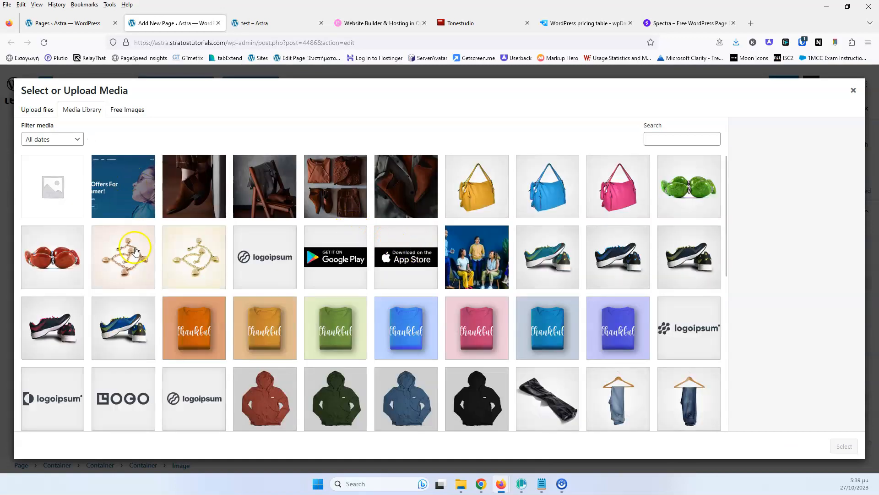
{"action": "left_click", "coordinate": [192, 328]}
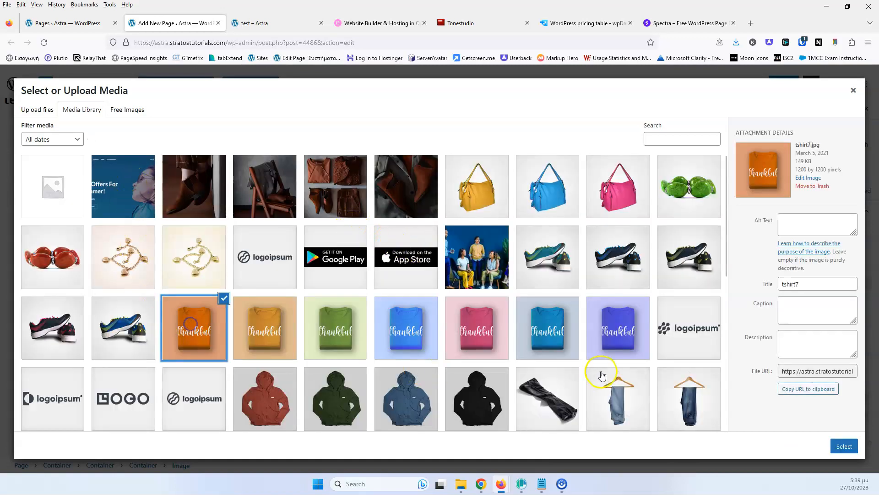
{"action": "left_click", "coordinate": [843, 446]}
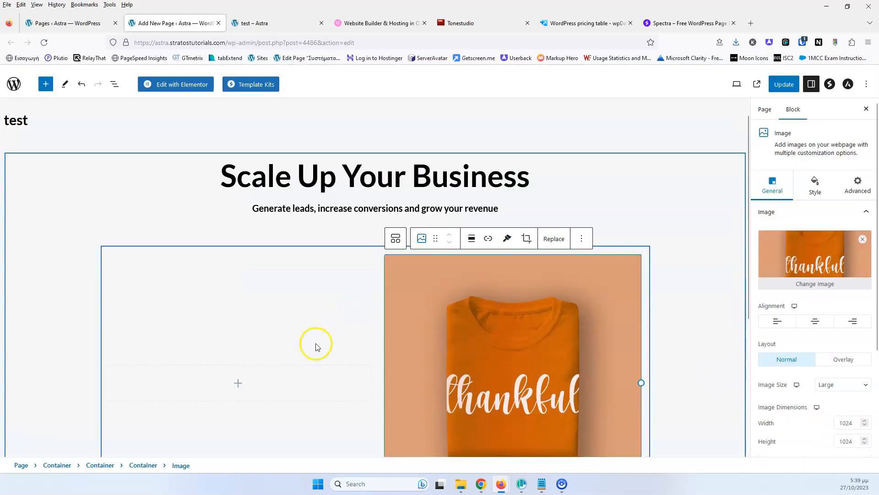
Copy the "Landing Page" title from the Elementor page and insert it as a Heading block in the empty container beside the image.
{"action": "left_click", "coordinate": [378, 21]}
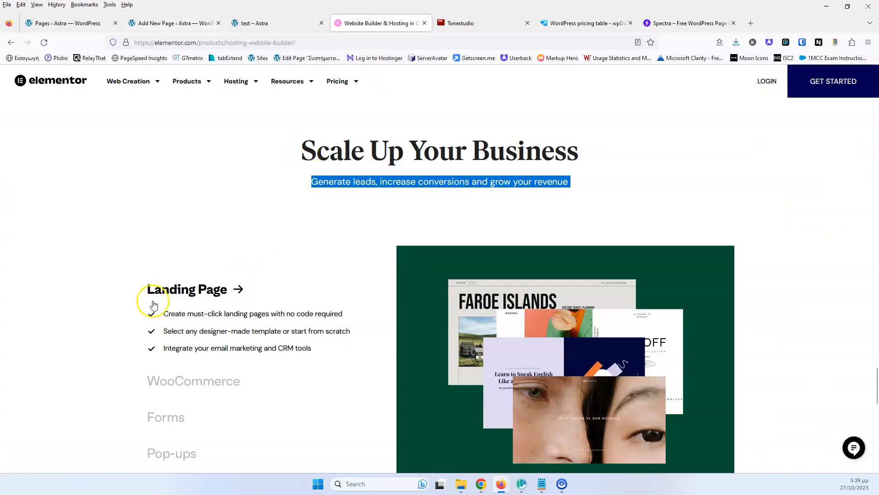
{"action": "left_click", "coordinate": [141, 294]}
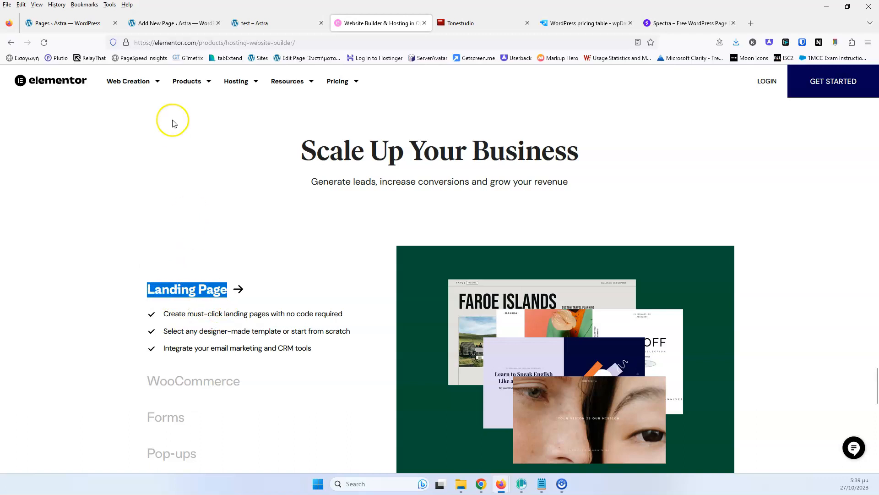
{"action": "left_click", "coordinate": [263, 23]}
{"action": "left_click", "coordinate": [176, 22]}
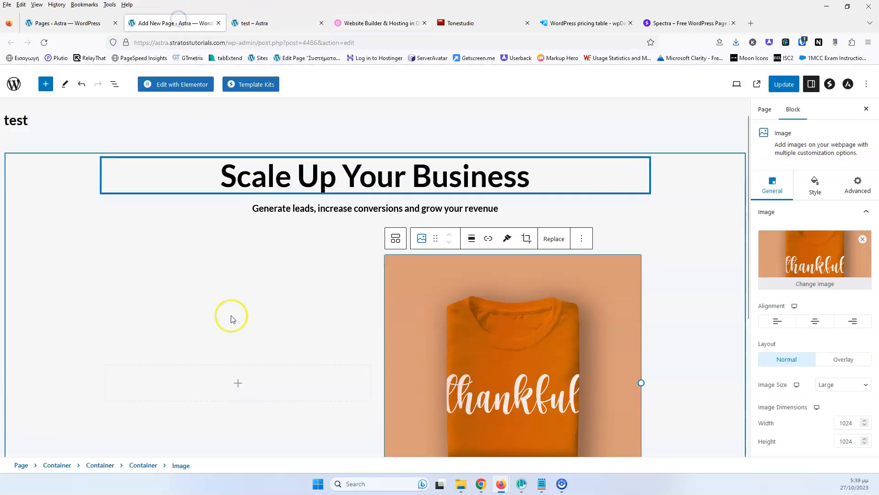
{"action": "left_click", "coordinate": [233, 385]}
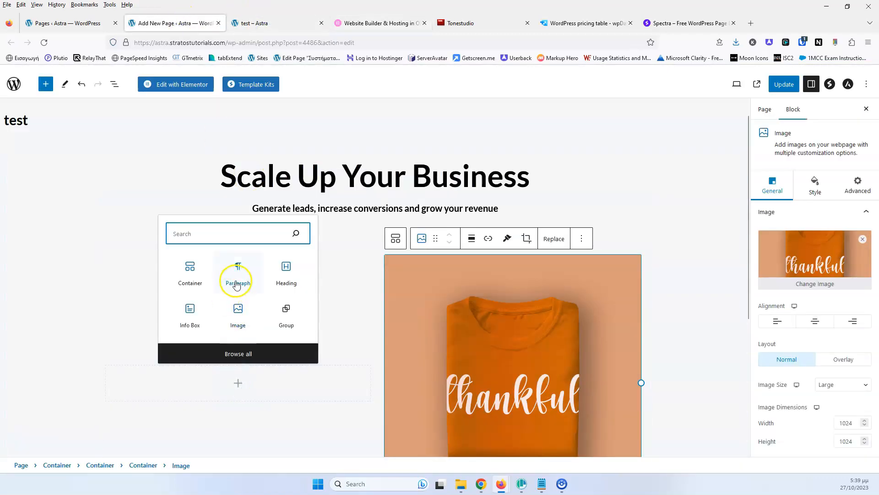
{"action": "left_click", "coordinate": [287, 272]}
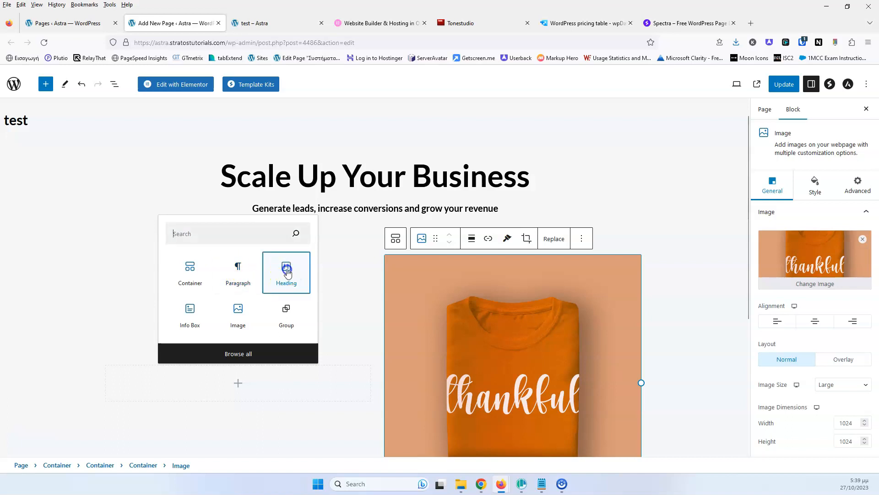
{"action": "scroll", "coordinate": [220, 384], "scroll_direction": "down", "scroll_amount": 2}
{"action": "triple_click", "coordinate": [216, 283]}
{"action": "type", "text": "Landing Page"}
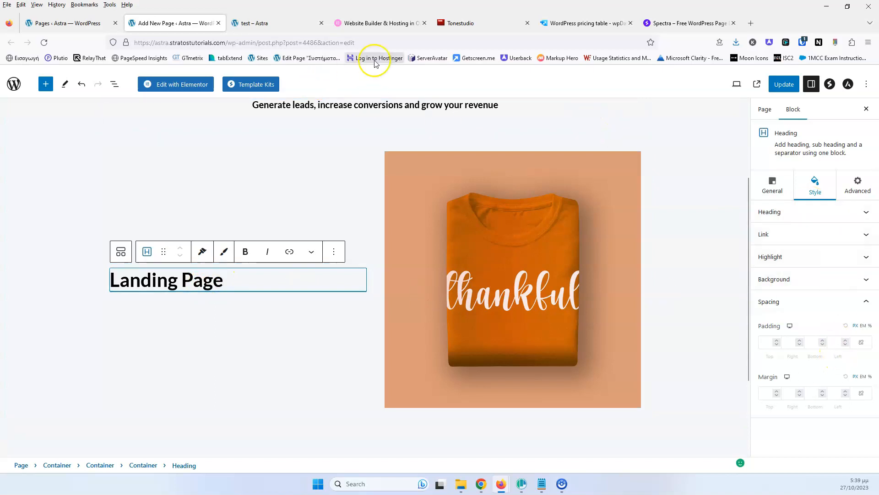
Check the "Landing Page" title on the Elementor page and set the matching heading's tag to H3.
{"action": "left_click", "coordinate": [384, 24]}
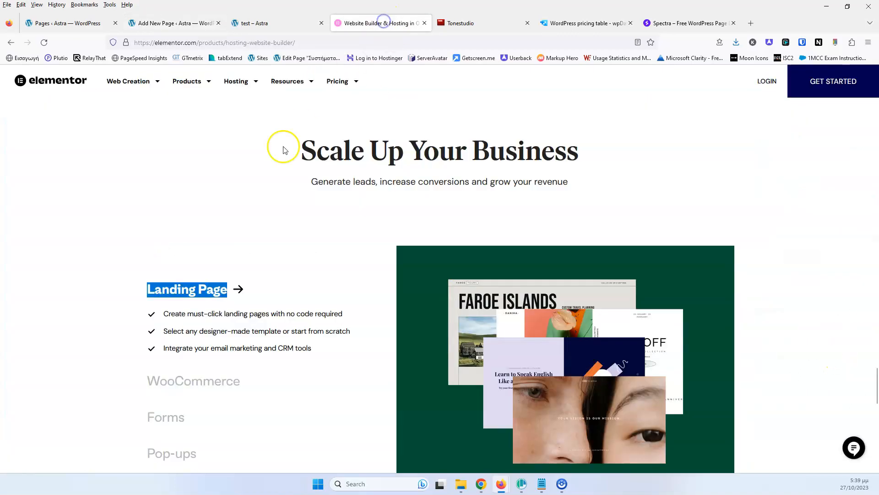
{"action": "left_click", "coordinate": [264, 293]}
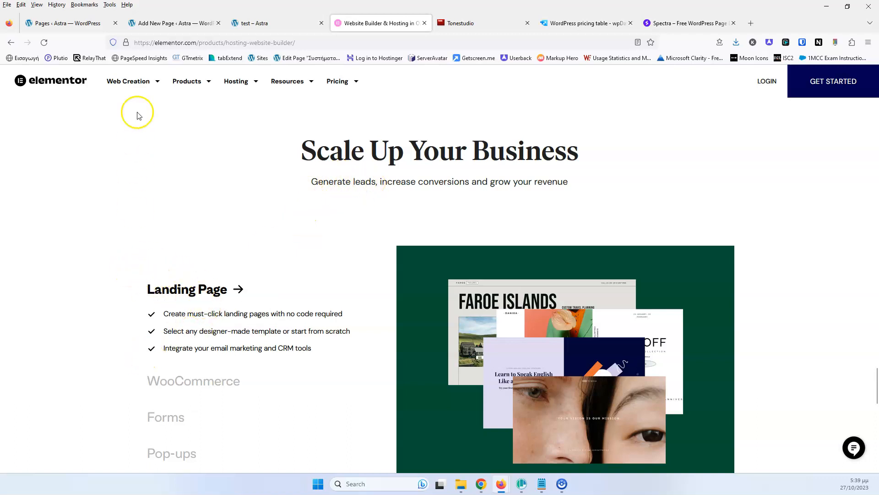
{"action": "left_click", "coordinate": [181, 22]}
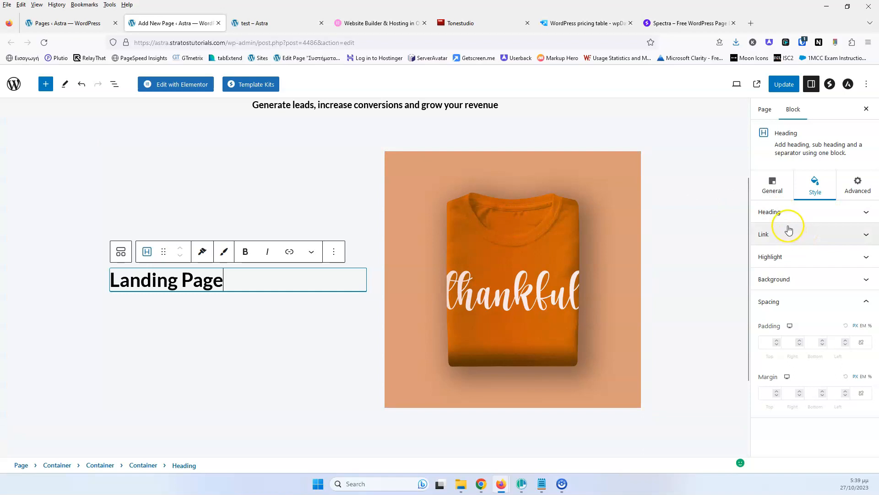
{"action": "left_click", "coordinate": [771, 183]}
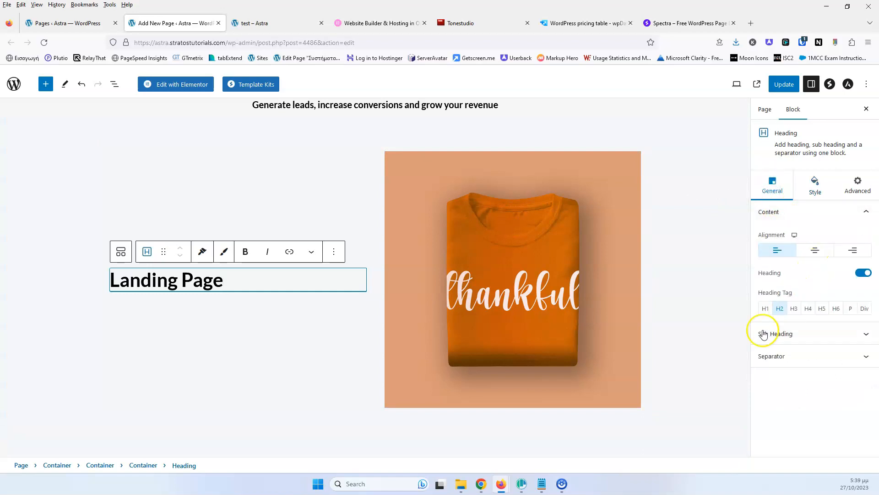
{"action": "left_click", "coordinate": [794, 309]}
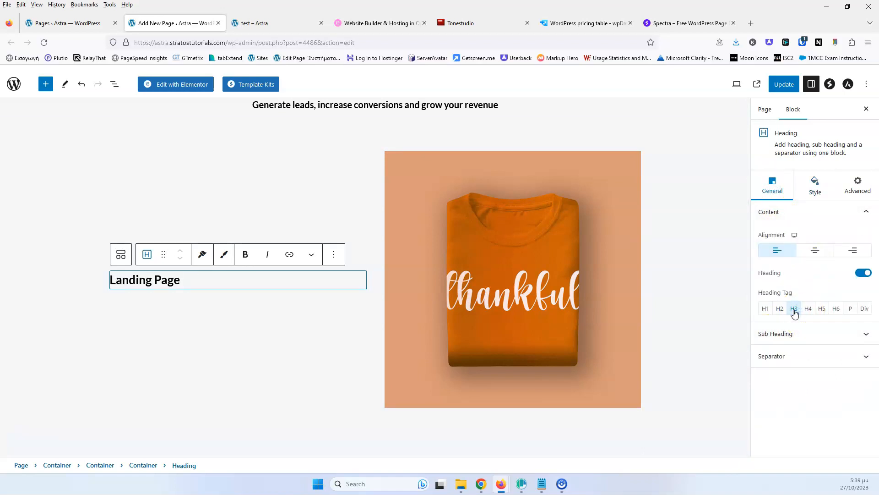
Insert an Icon block below the "Landing Page" heading, inside the same container.
{"action": "left_click", "coordinate": [200, 289]}
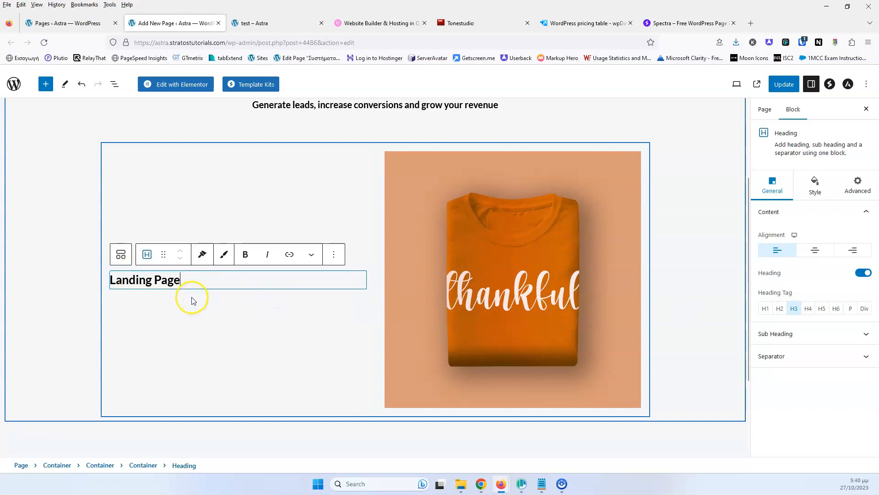
{"action": "left_click", "coordinate": [191, 297]}
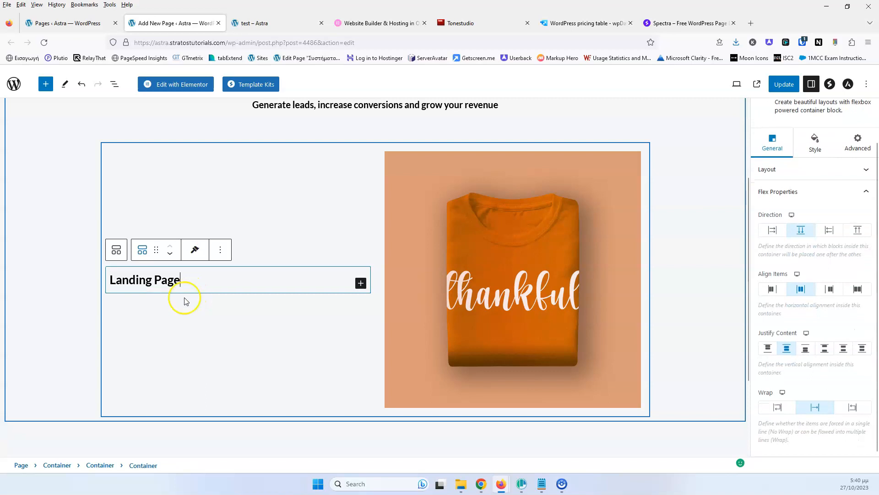
{"action": "left_click", "coordinate": [114, 83]}
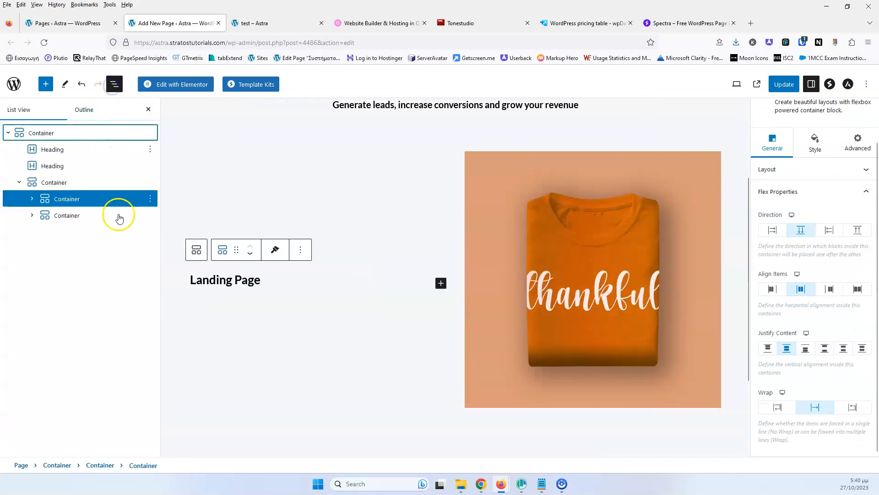
{"action": "left_click", "coordinate": [103, 192]}
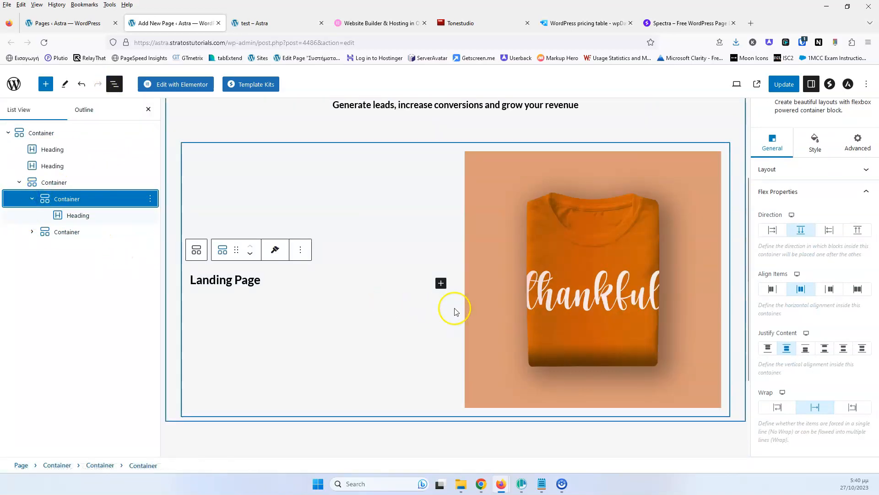
{"action": "left_click", "coordinate": [440, 284]}
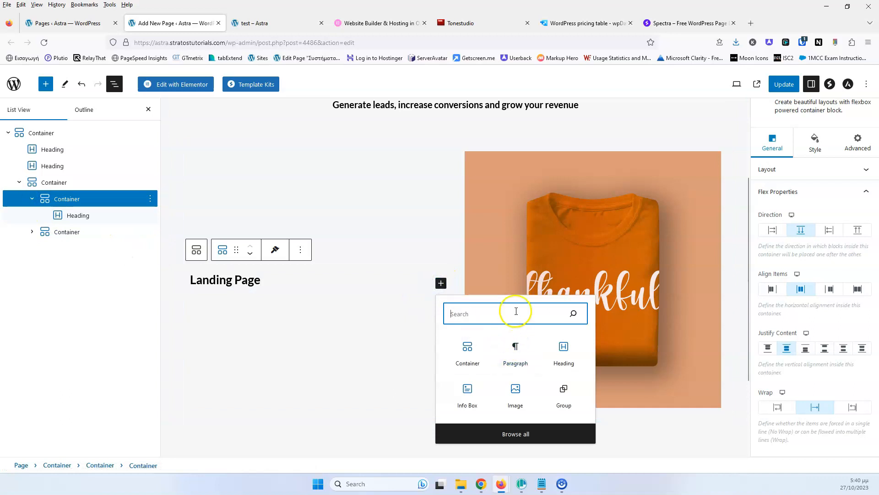
{"action": "type", "text": "ic"}
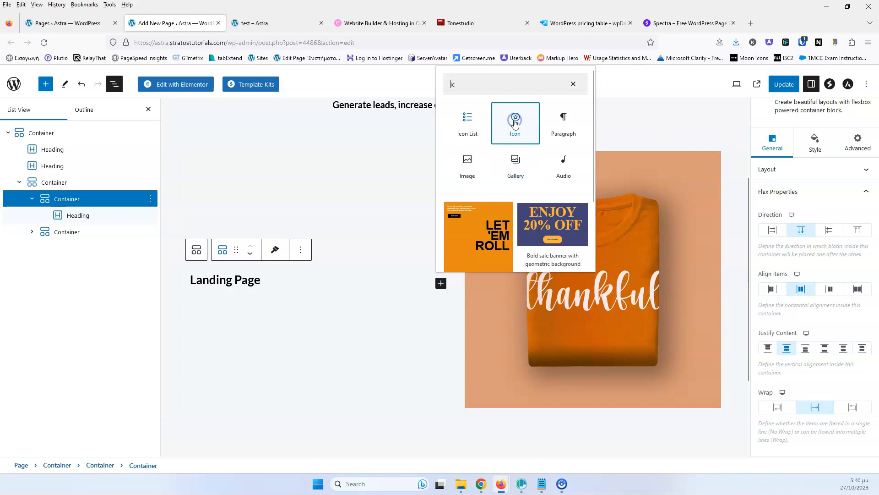
{"action": "left_click", "coordinate": [515, 120]}
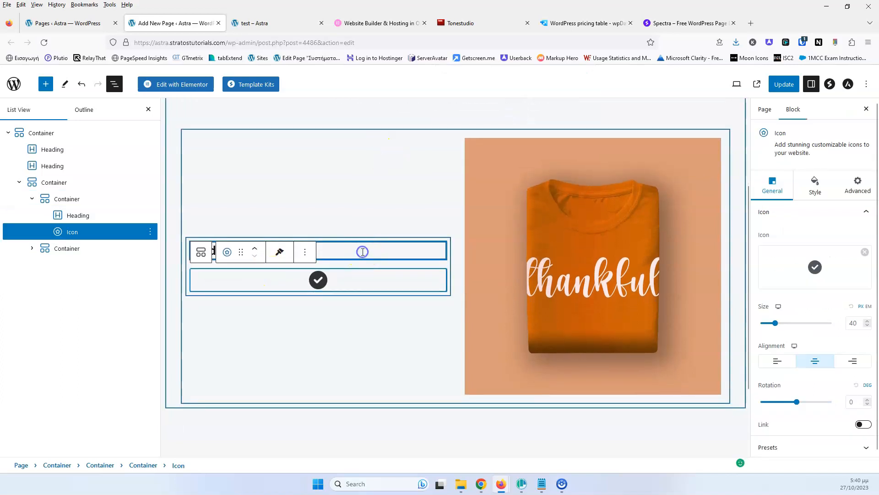
Set the flex direction of the container holding the "Landing Page" heading and icon to row.
{"action": "left_click", "coordinate": [362, 252]}
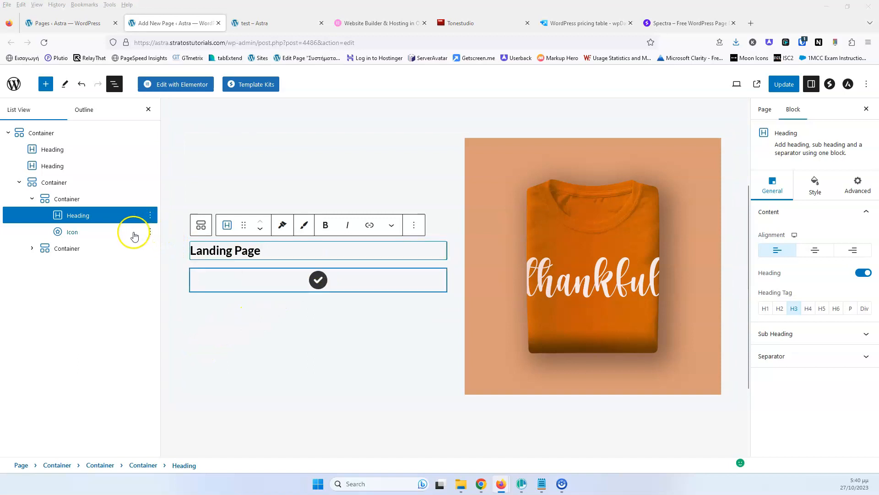
{"action": "left_click", "coordinate": [73, 199]}
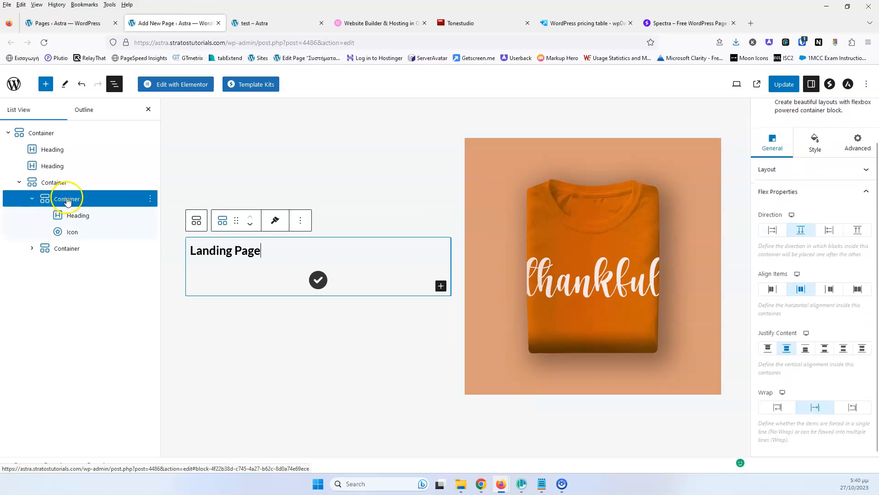
{"action": "left_click", "coordinate": [773, 230]}
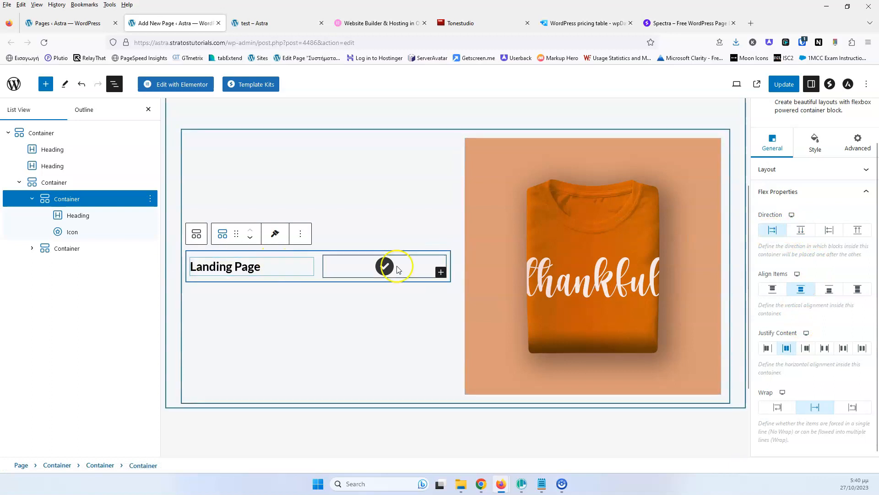
{"action": "left_click", "coordinate": [308, 262]}
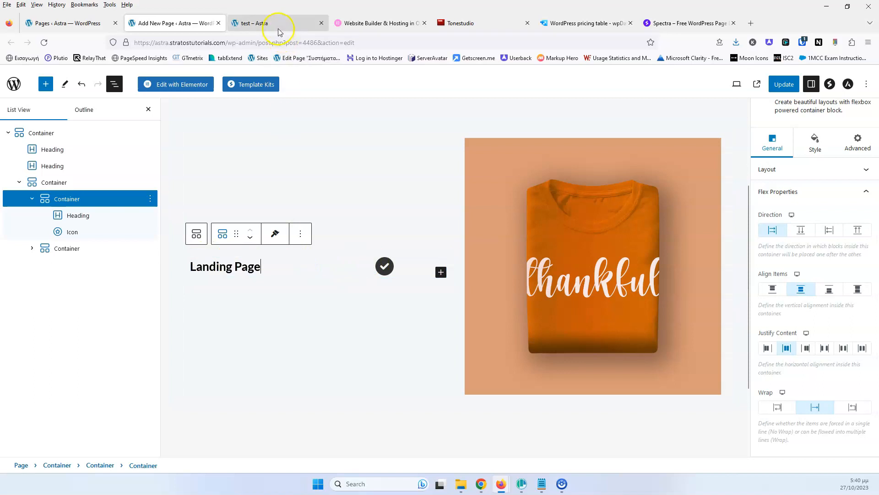
Copy "Create must-click landing pages with no code required" from the Elementor page and insert it as a Paragraph block after the icon.
{"action": "left_click", "coordinate": [366, 28]}
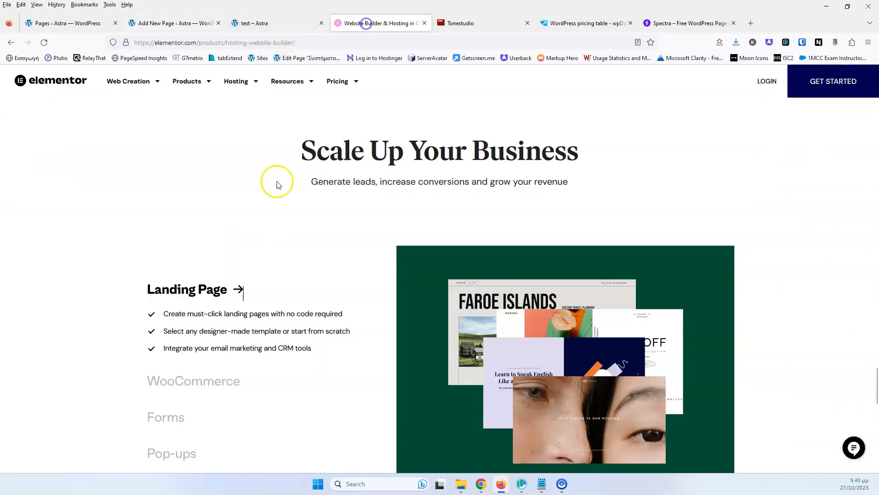
{"action": "left_click_drag", "start_coordinate": [341, 313], "coordinate": [162, 315]}
{"action": "key", "text": "ctrl+c"}
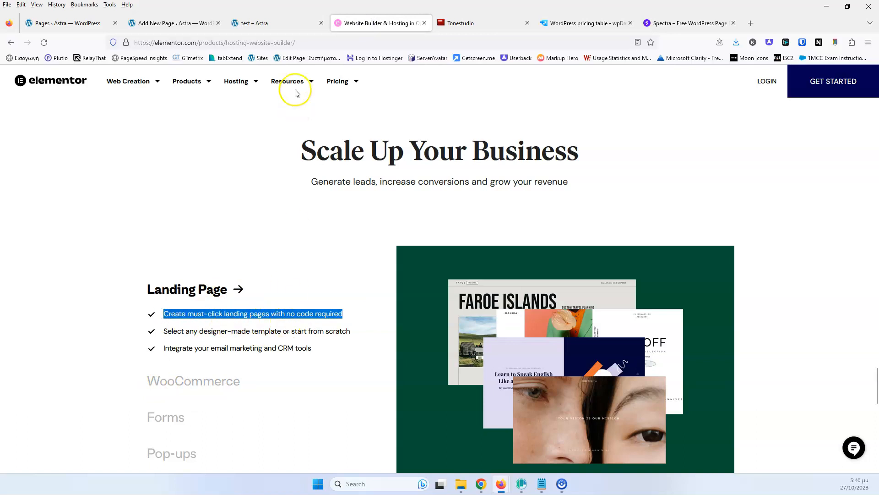
{"action": "left_click", "coordinate": [255, 22]}
{"action": "left_click", "coordinate": [167, 22]}
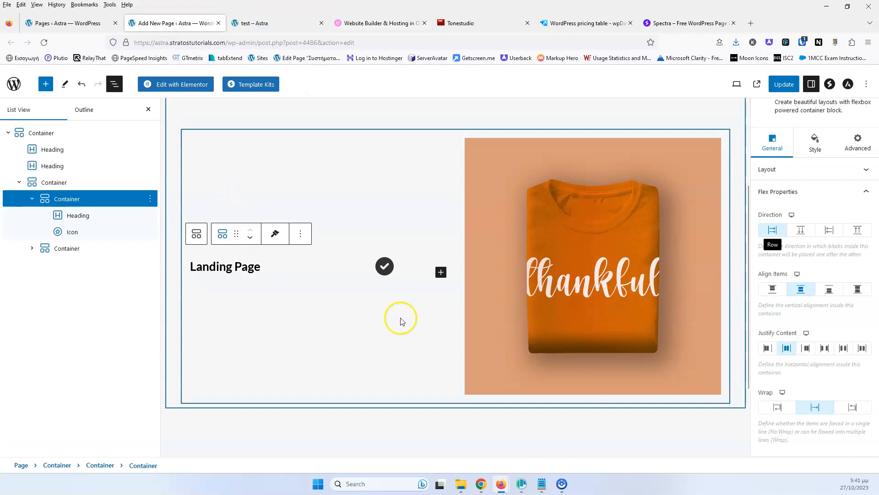
{"action": "left_click", "coordinate": [441, 272]}
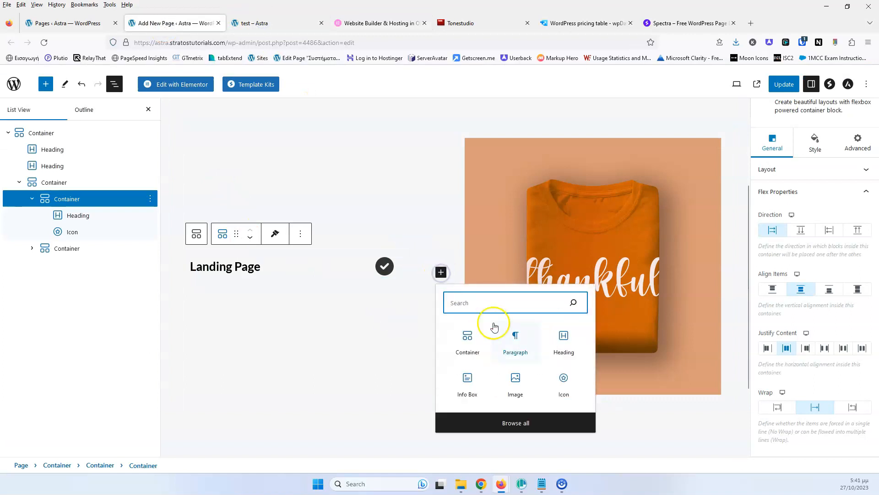
{"action": "left_click", "coordinate": [514, 338]}
{"action": "key", "text": "ctrl+v"}
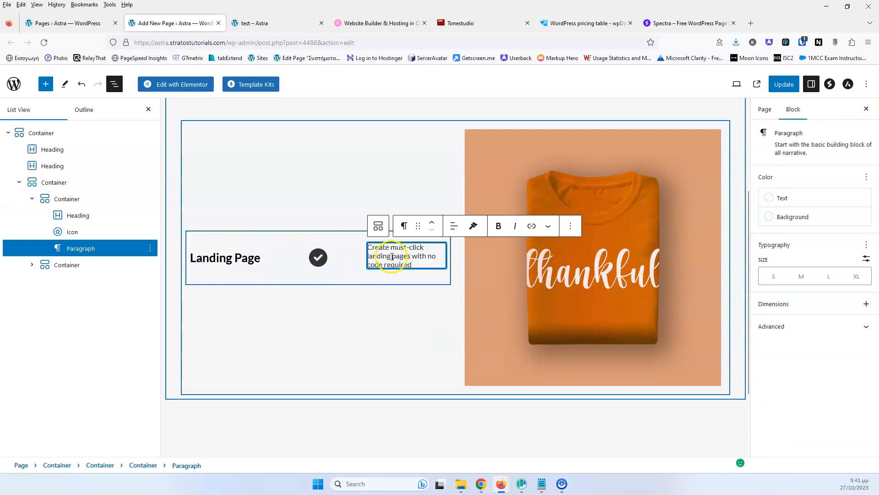
Recheck the Elementor layout and add a nested Container block after the paragraph in the "Landing Page" container.
{"action": "left_click", "coordinate": [379, 24]}
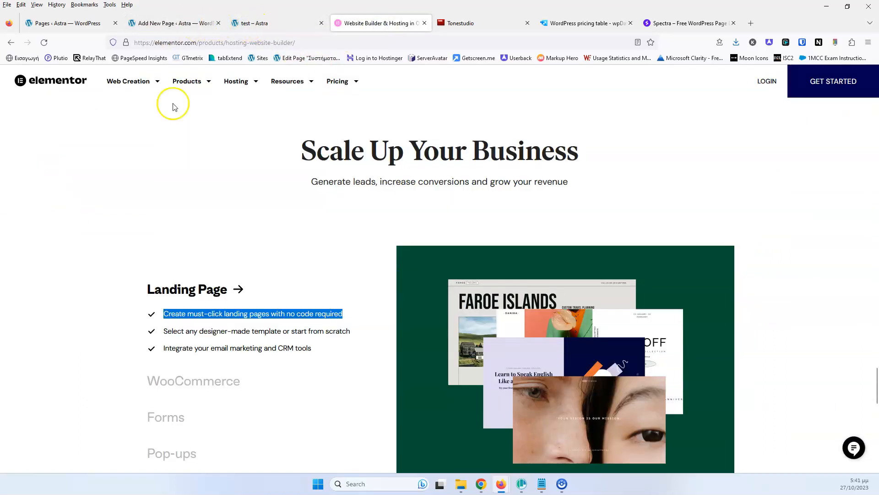
{"action": "left_click", "coordinate": [183, 22]}
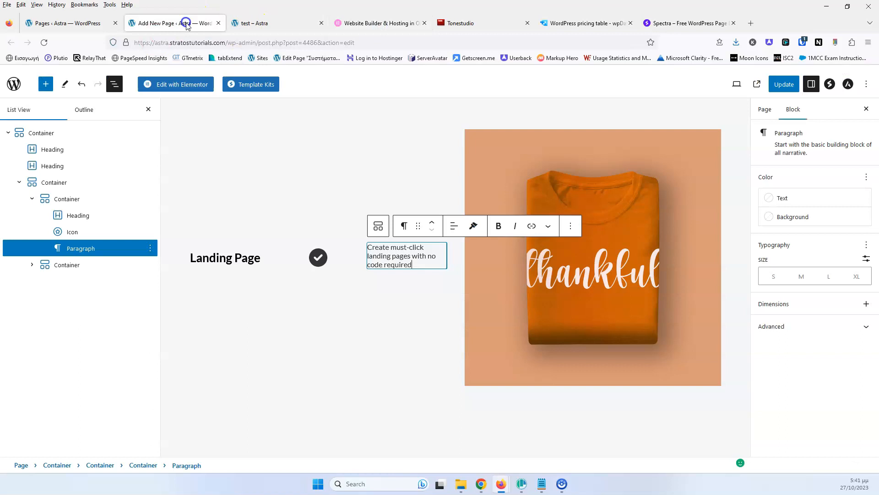
{"action": "left_click", "coordinate": [69, 199]}
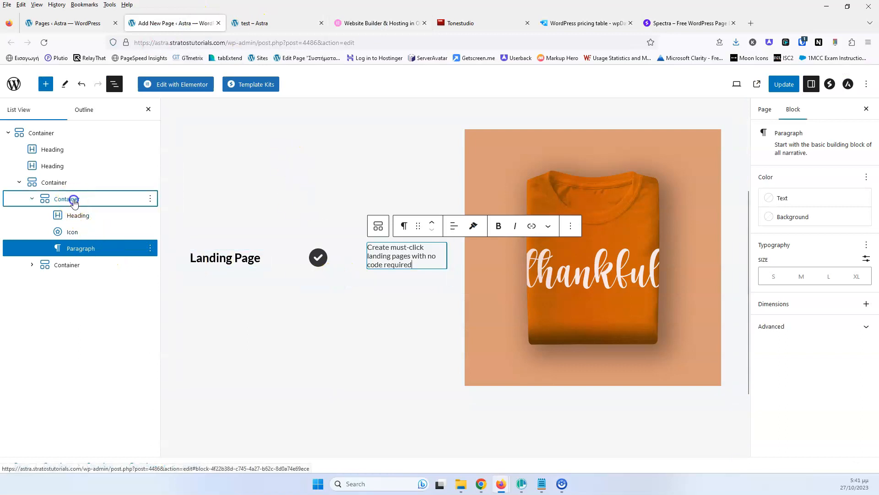
{"action": "left_click", "coordinate": [440, 276]}
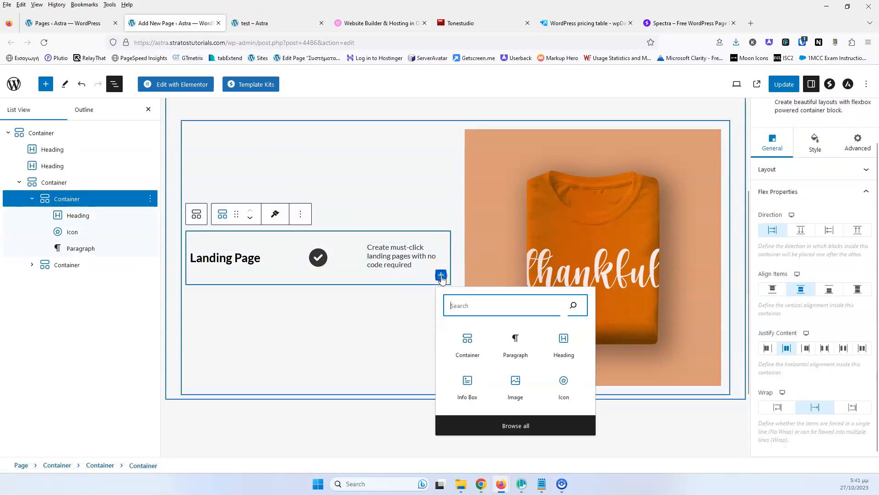
{"action": "left_click", "coordinate": [467, 340]}
{"action": "scroll", "coordinate": [414, 333], "scroll_direction": "up", "scroll_amount": 1}
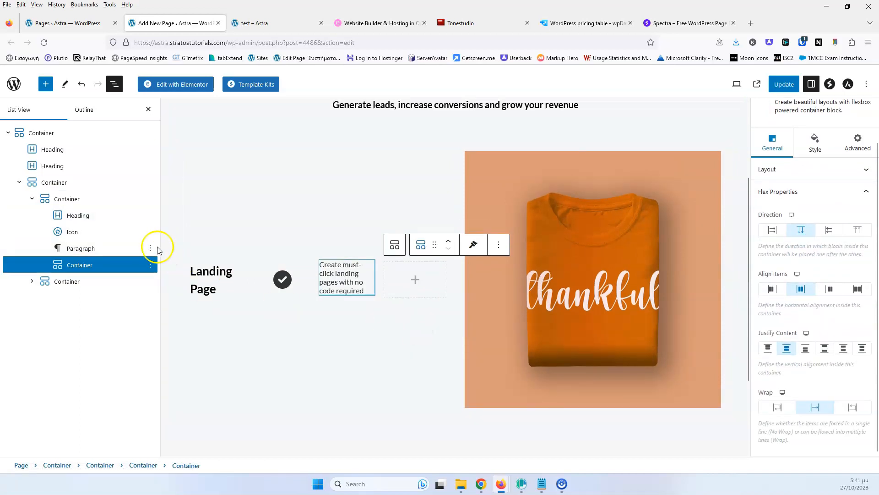
Move the empty container to the start of the "Landing Page" column and nest the heading and icon inside it.
{"action": "left_click_drag", "start_coordinate": [95, 267], "coordinate": [87, 214]}
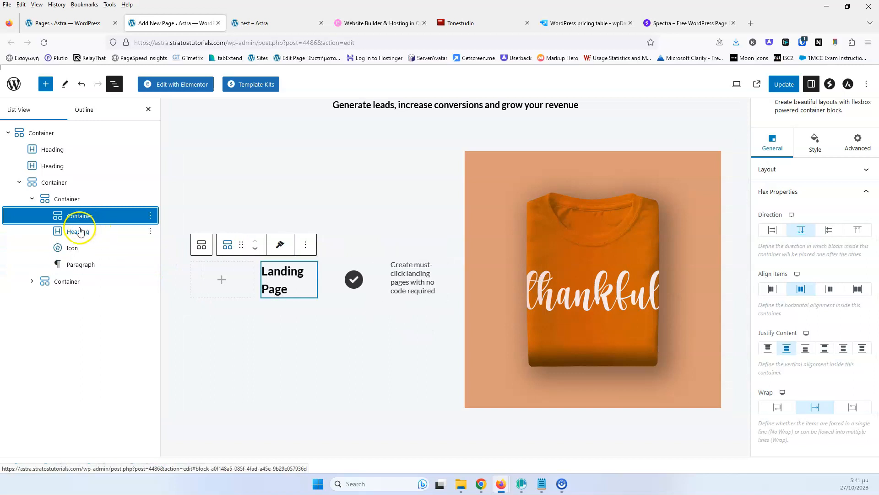
{"action": "left_click_drag", "start_coordinate": [68, 236], "coordinate": [88, 225]}
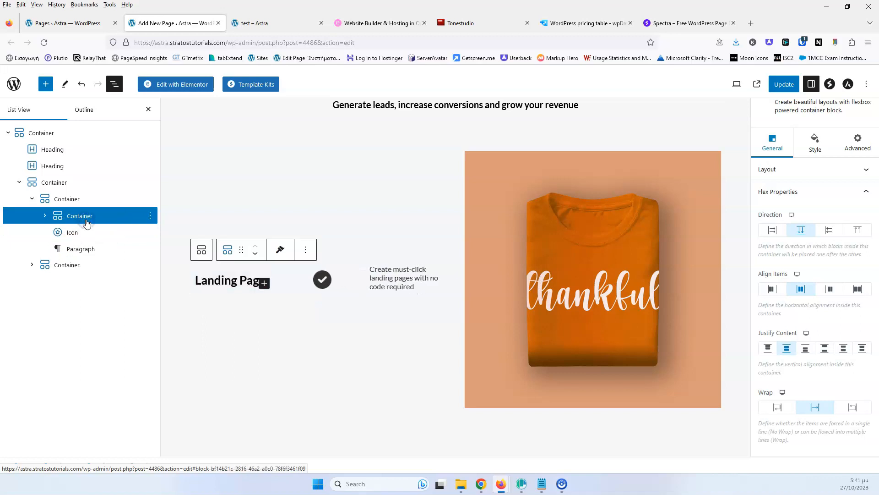
{"action": "left_click", "coordinate": [44, 215]}
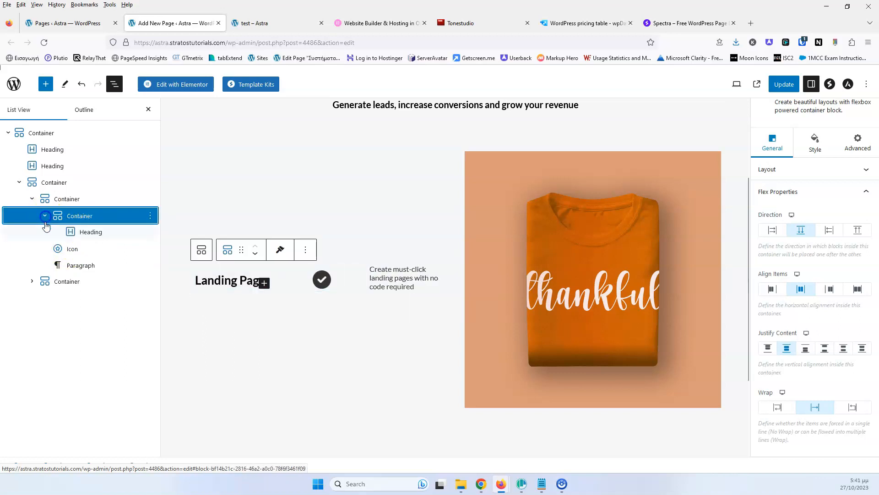
{"action": "left_click_drag", "start_coordinate": [70, 249], "coordinate": [87, 248]}
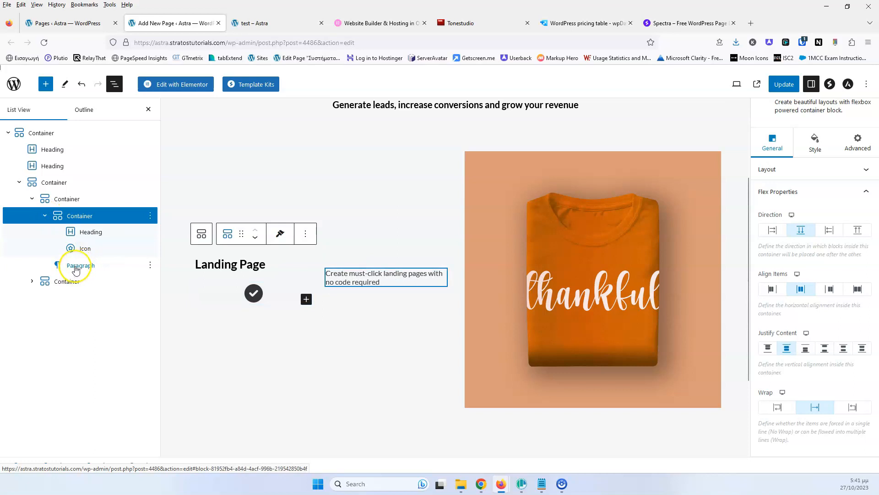
{"action": "left_click", "coordinate": [79, 215]}
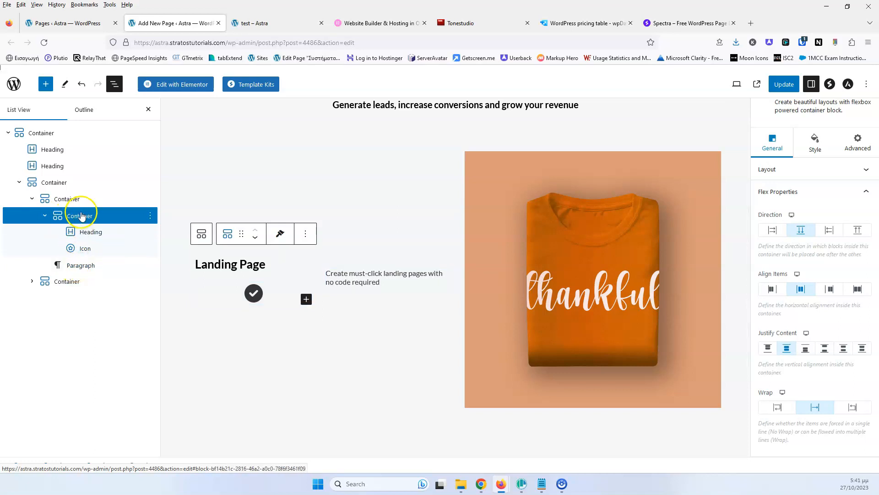
{"action": "left_click", "coordinate": [82, 217]}
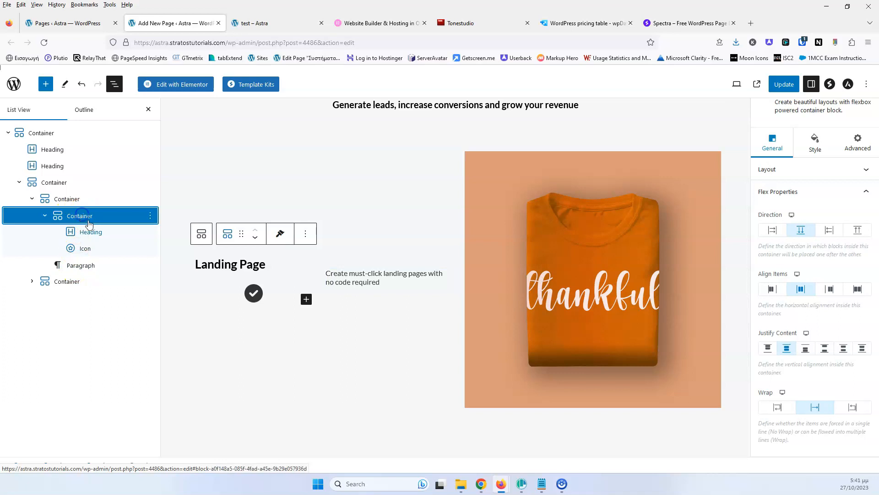
Set the flex direction of the text column's container to column and of its nested heading-and-icon container to row.
{"action": "left_click", "coordinate": [65, 200]}
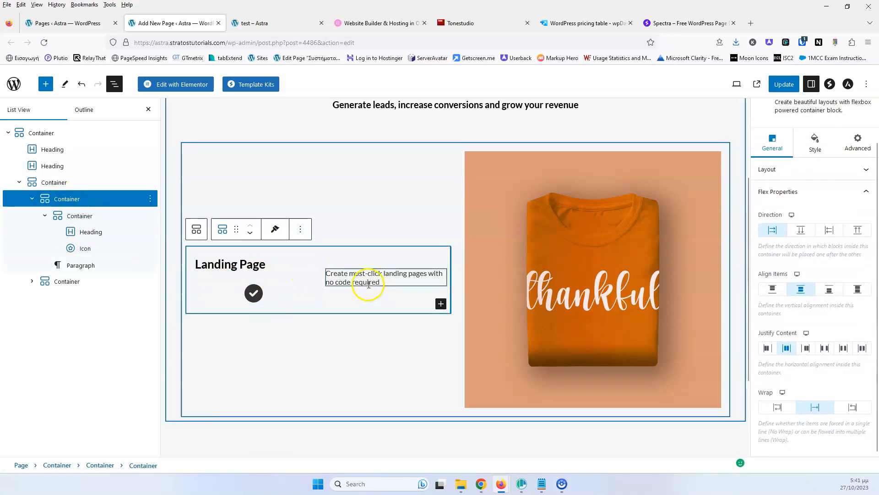
{"action": "left_click", "coordinate": [797, 237]}
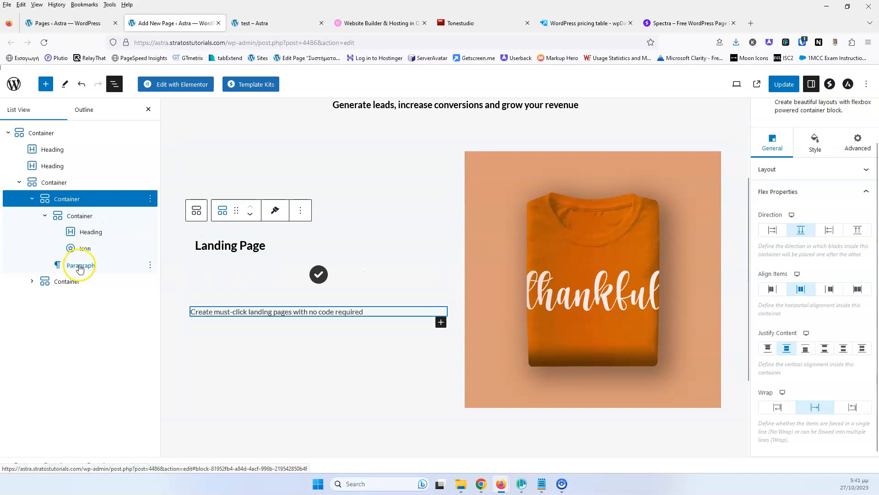
{"action": "left_click", "coordinate": [81, 221]}
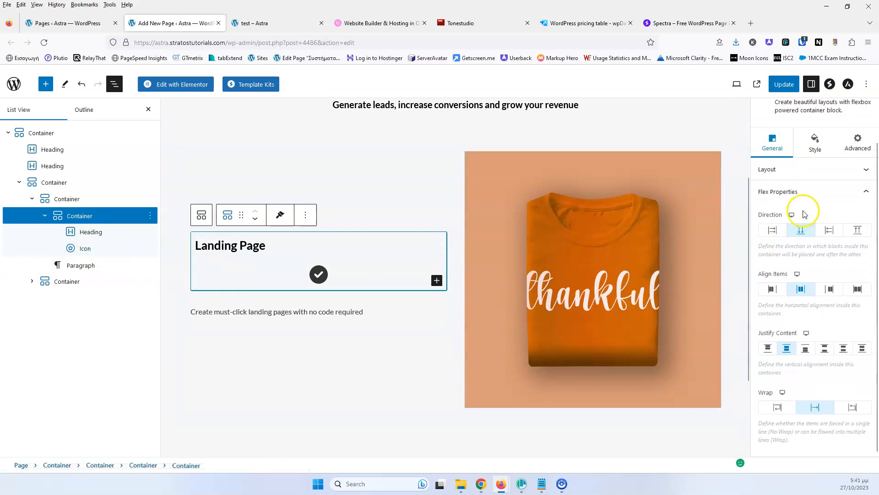
{"action": "left_click", "coordinate": [774, 231]}
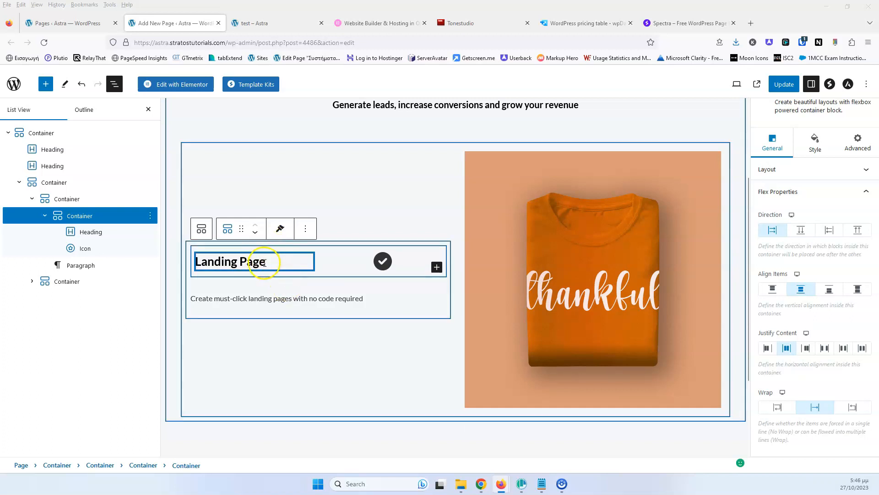
Try the start, center and end Align Items options on the container holding the "Landing Page" heading and icon, returning to center.
{"action": "left_click", "coordinate": [265, 262]}
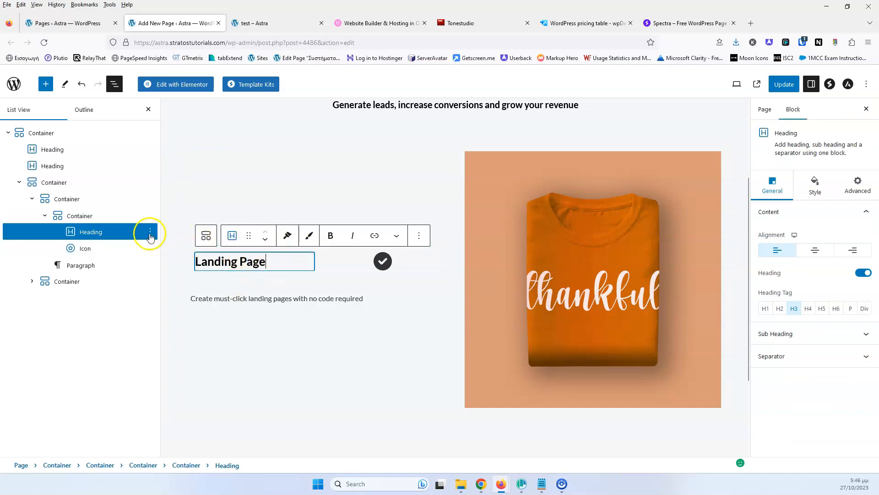
{"action": "left_click", "coordinate": [99, 218]}
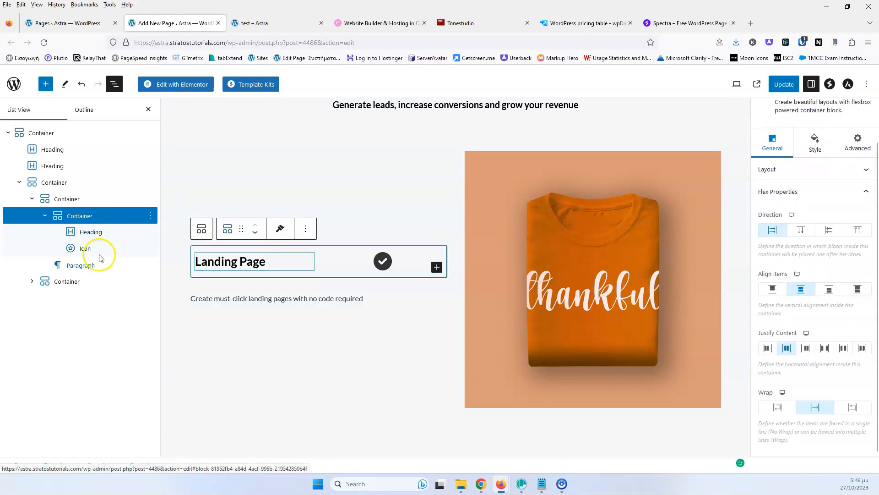
{"action": "left_click", "coordinate": [91, 232]}
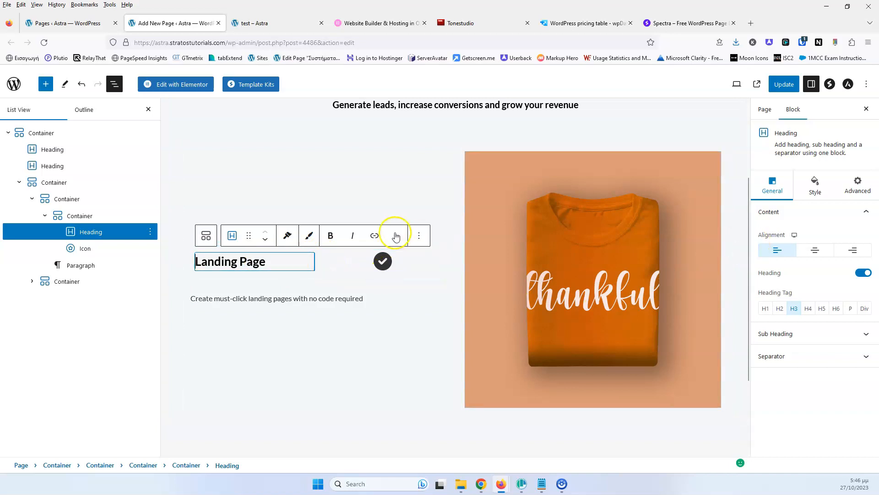
{"action": "left_click", "coordinate": [106, 216]}
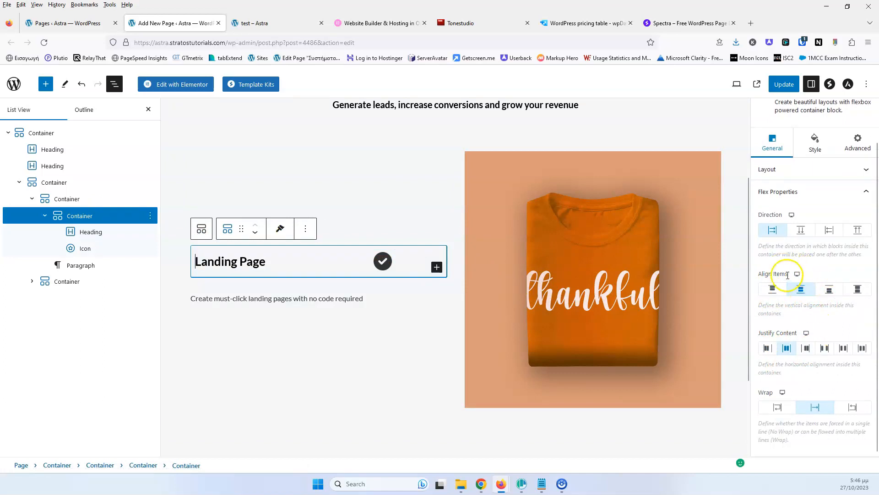
{"action": "left_click", "coordinate": [781, 294]}
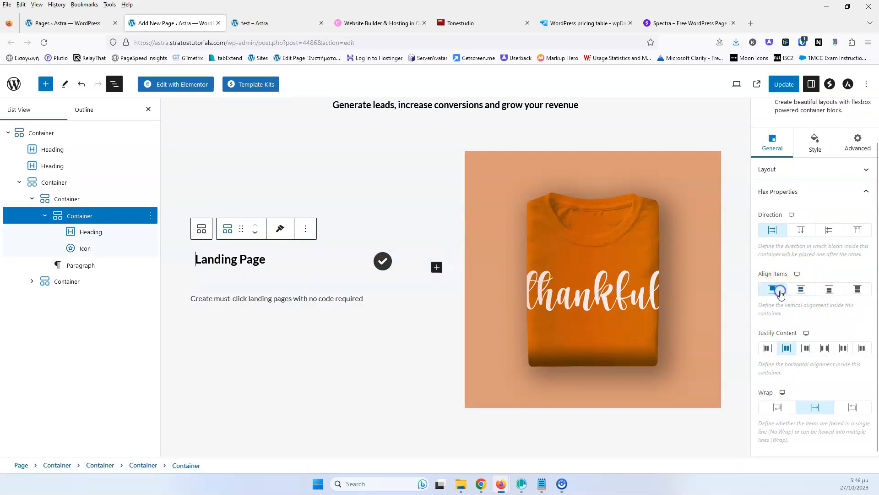
{"action": "left_click", "coordinate": [800, 295]}
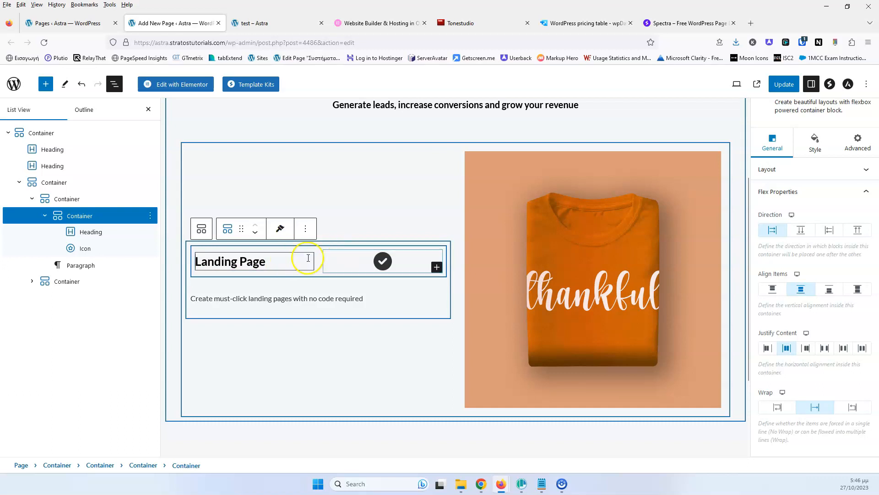
{"action": "left_click", "coordinate": [775, 289]}
{"action": "left_click", "coordinate": [795, 289]}
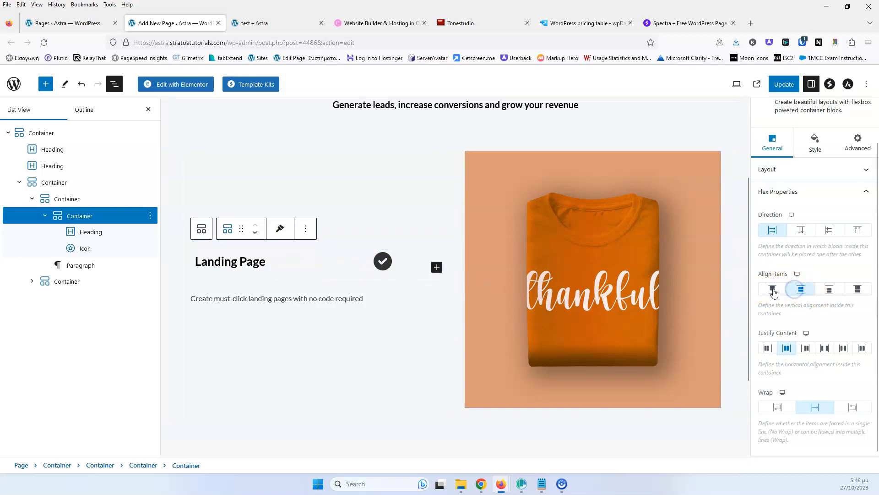
{"action": "left_click", "coordinate": [773, 289]}
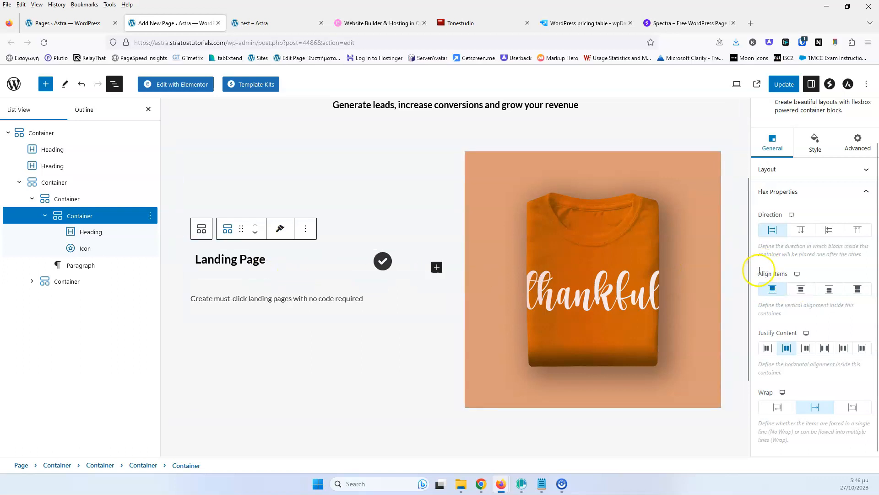
{"action": "left_click", "coordinate": [801, 289]}
{"action": "left_click", "coordinate": [797, 289]}
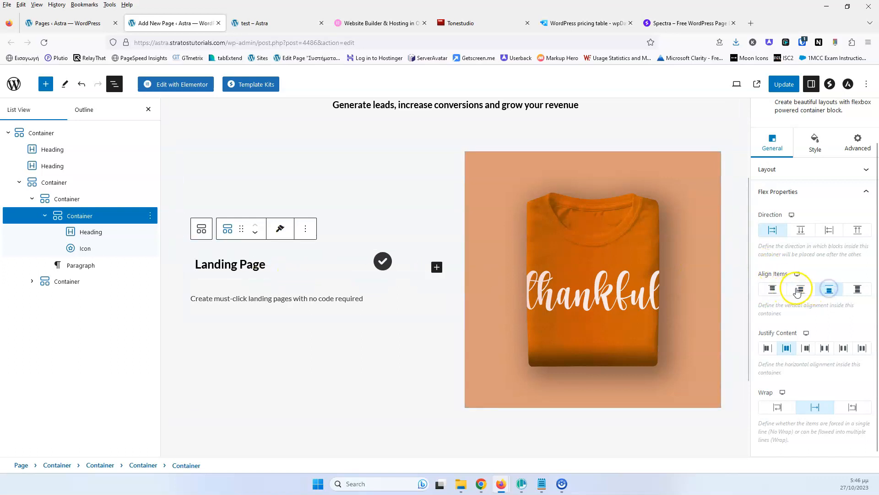
Try start justification and the Wrap option on the heading-and-icon container, returning to centered content without wrapping.
{"action": "left_click", "coordinate": [768, 350]}
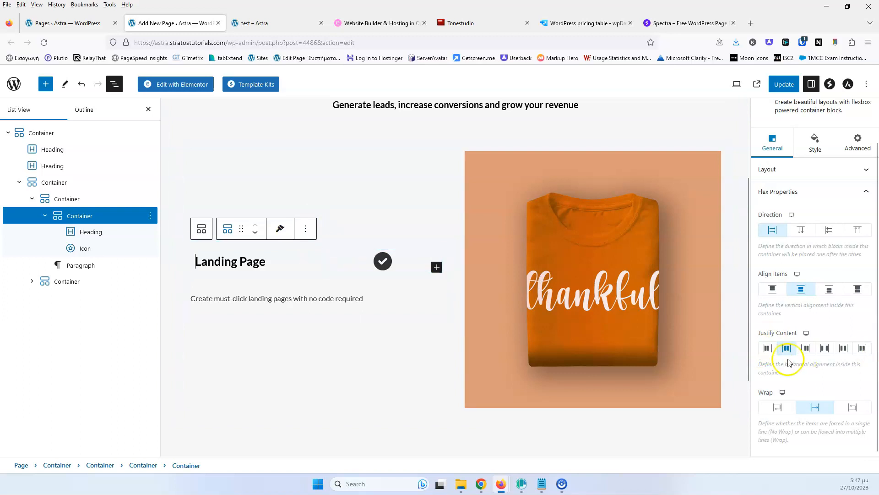
{"action": "left_click", "coordinate": [783, 408]}
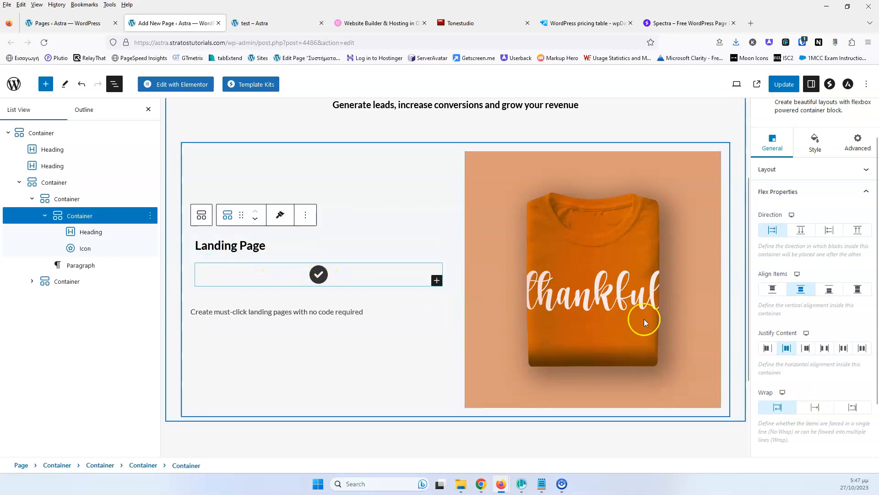
{"action": "left_click", "coordinate": [815, 407]}
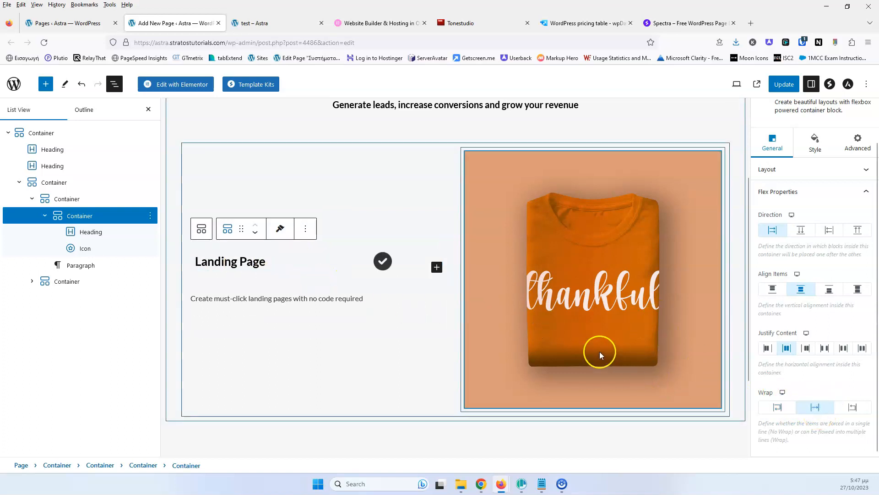
In tablet view, set the container holding the text and image columns to reverse wrap, and return to desktop view.
{"action": "left_click", "coordinate": [737, 84]}
{"action": "left_click", "coordinate": [664, 127]}
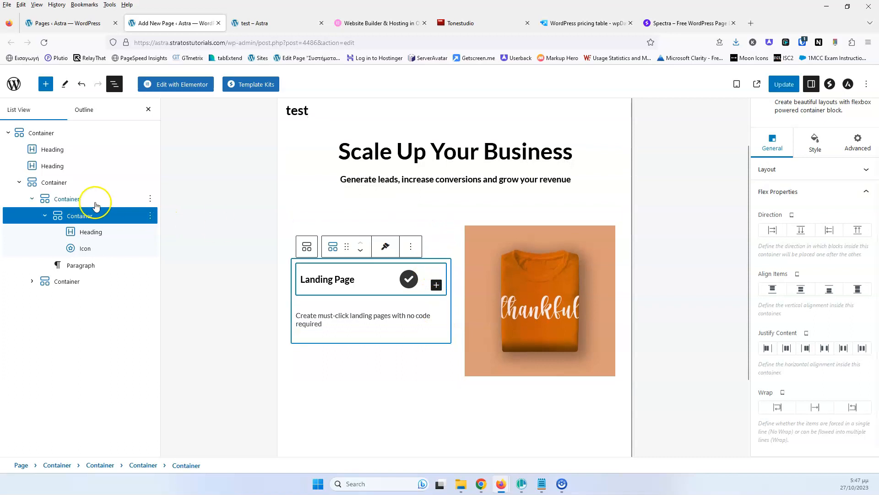
{"action": "left_click", "coordinate": [737, 84]}
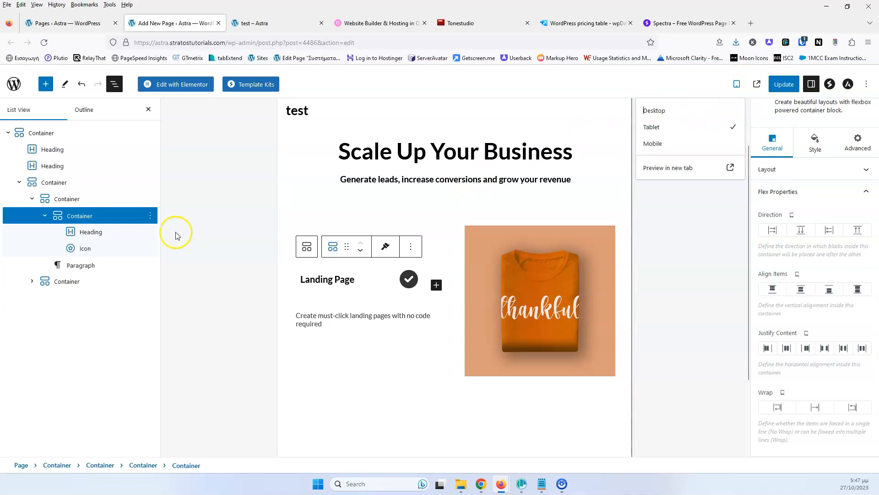
{"action": "left_click", "coordinate": [55, 182]}
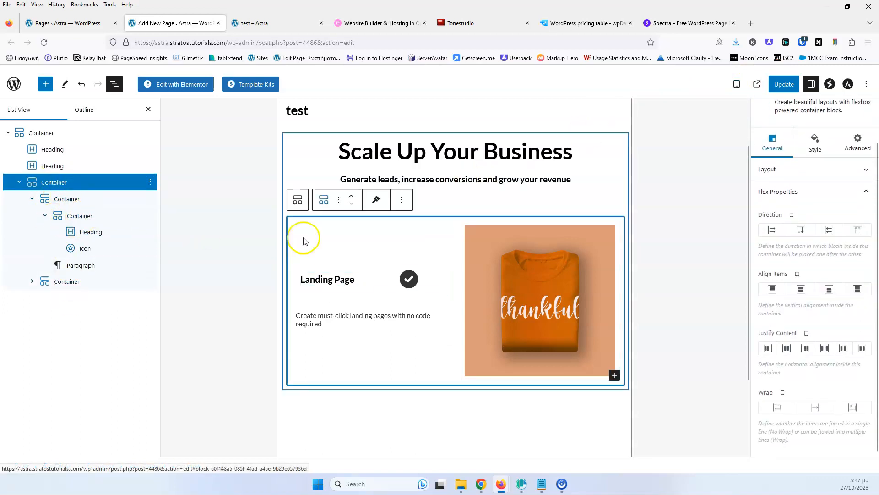
{"action": "left_click", "coordinate": [799, 413]}
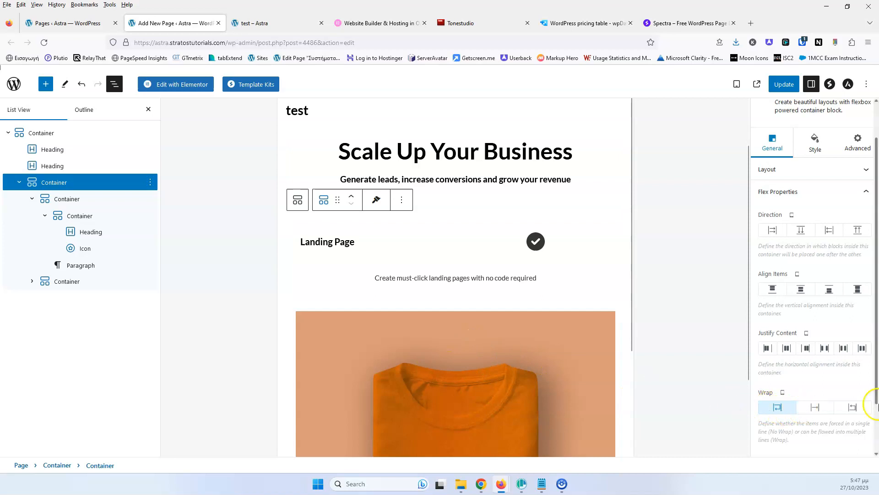
{"action": "left_click", "coordinate": [851, 410]}
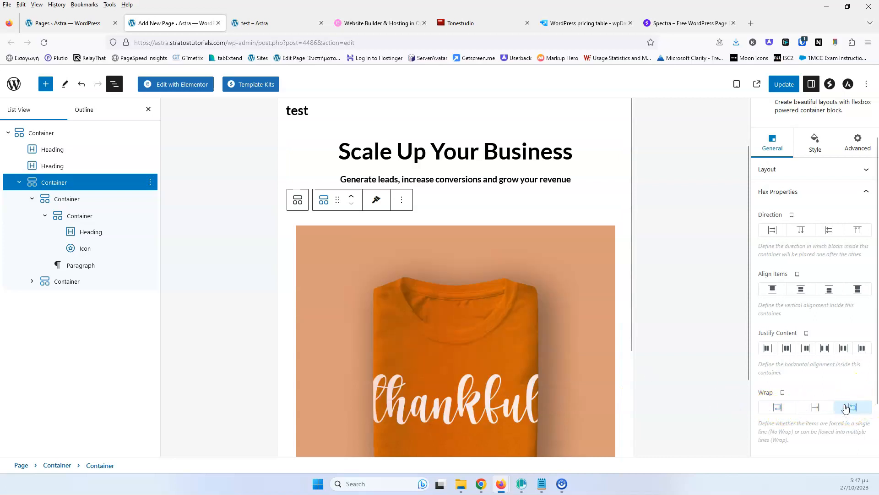
{"action": "scroll", "coordinate": [471, 296], "scroll_direction": "down", "scroll_amount": 3}
{"action": "scroll", "coordinate": [402, 313], "scroll_direction": "down", "scroll_amount": 2}
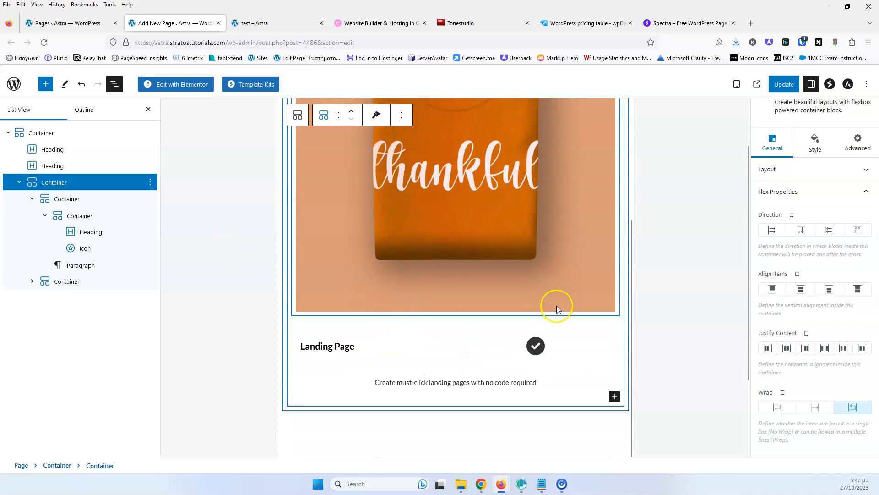
{"action": "left_click", "coordinate": [739, 87]}
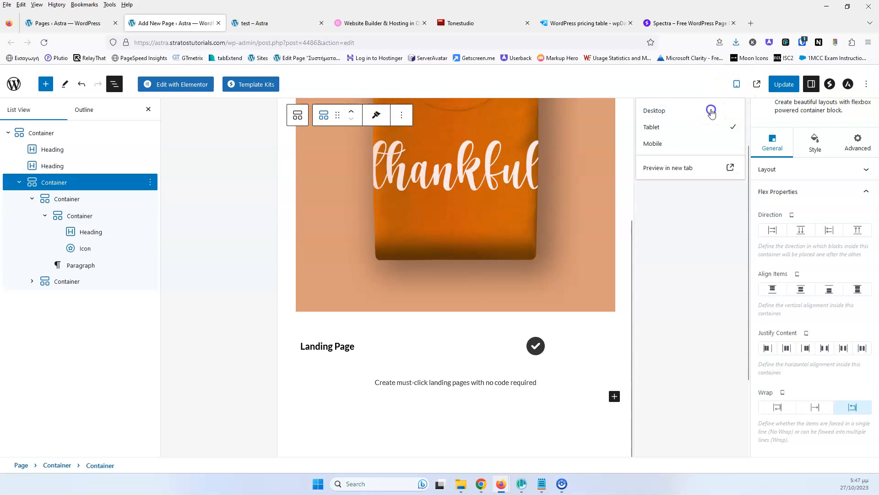
{"action": "left_click", "coordinate": [711, 112]}
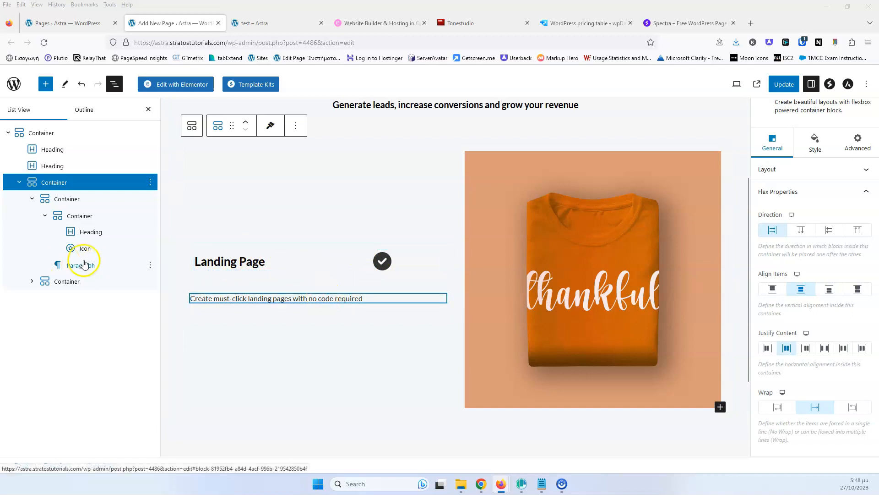
Add a Container block at the end of the "Landing Page" text column and nest the paragraph inside it.
{"action": "left_click", "coordinate": [85, 200]}
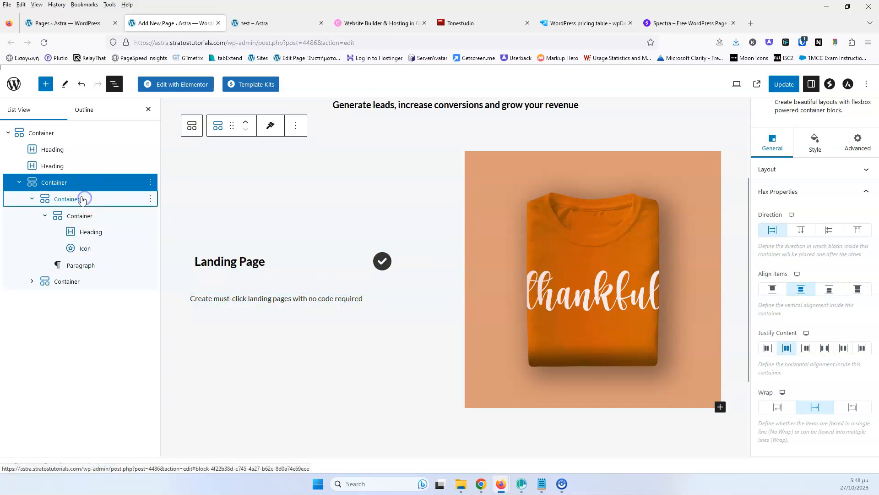
{"action": "left_click", "coordinate": [46, 216]}
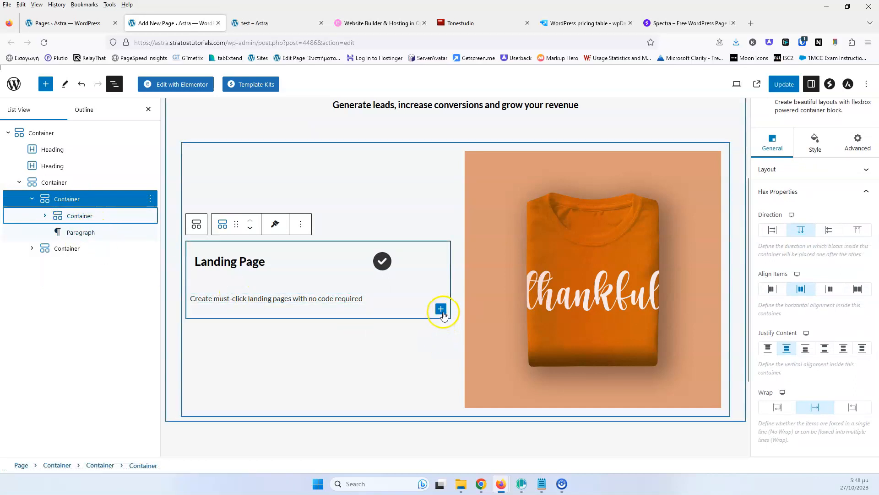
{"action": "left_click", "coordinate": [441, 309]}
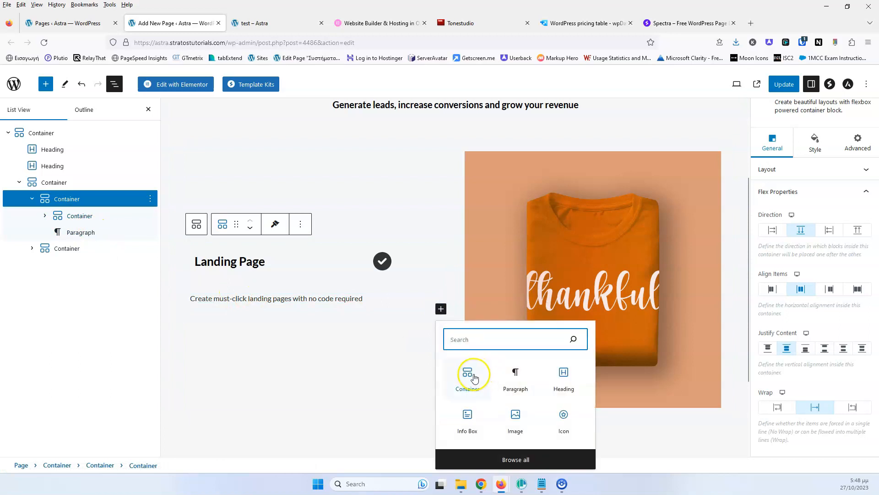
{"action": "left_click", "coordinate": [60, 233]}
{"action": "left_click_drag", "start_coordinate": [61, 234], "coordinate": [79, 252]}
{"action": "left_click", "coordinate": [45, 233]}
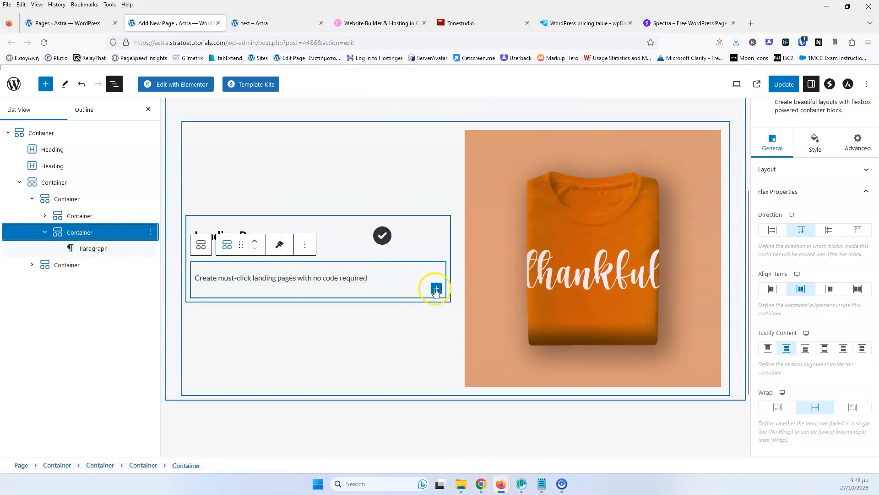
Insert an Icon block after the paragraph inside its nested container.
{"action": "left_click", "coordinate": [436, 289]}
{"action": "left_click", "coordinate": [558, 394]}
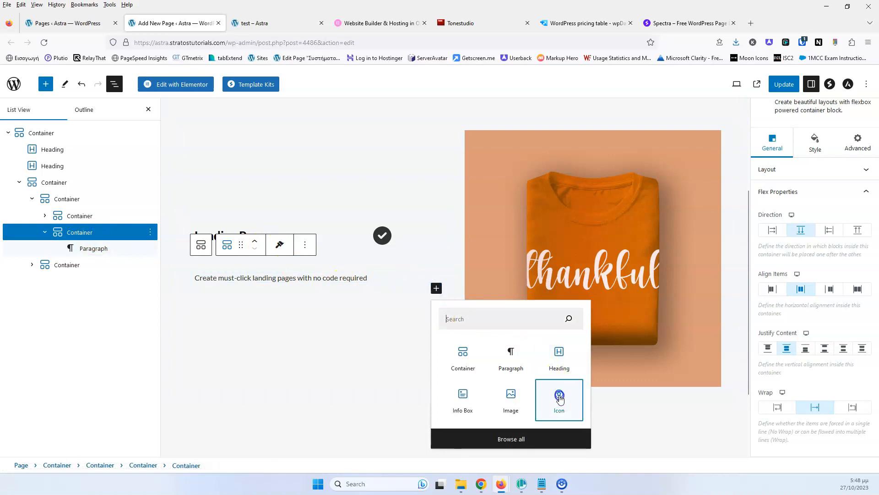
Move the Icon block above the paragraph in its nested container and change its icon to the plain Check.
{"action": "mouse_move", "coordinate": [85, 266]}
{"action": "left_mouse_down"}
{"action": "mouse_move", "coordinate": [90, 241]}
{"action": "mouse_move", "coordinate": [87, 249]}
{"action": "left_mouse_up"}
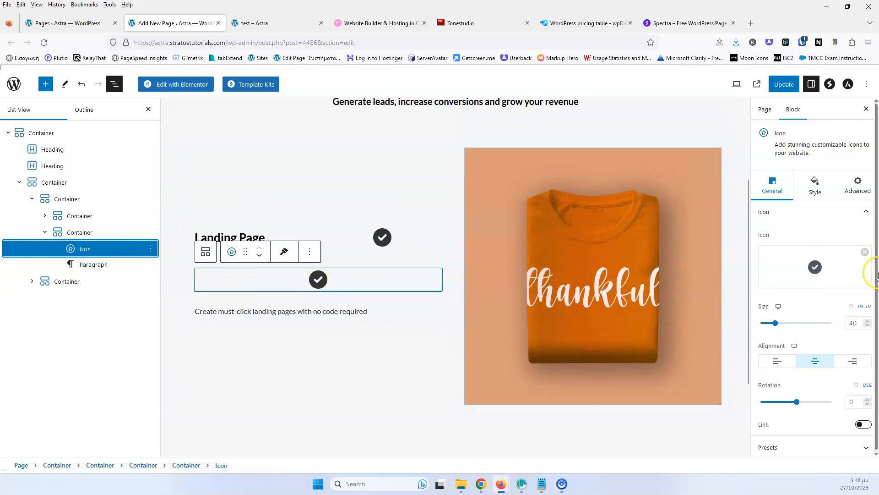
{"action": "left_click", "coordinate": [815, 266]}
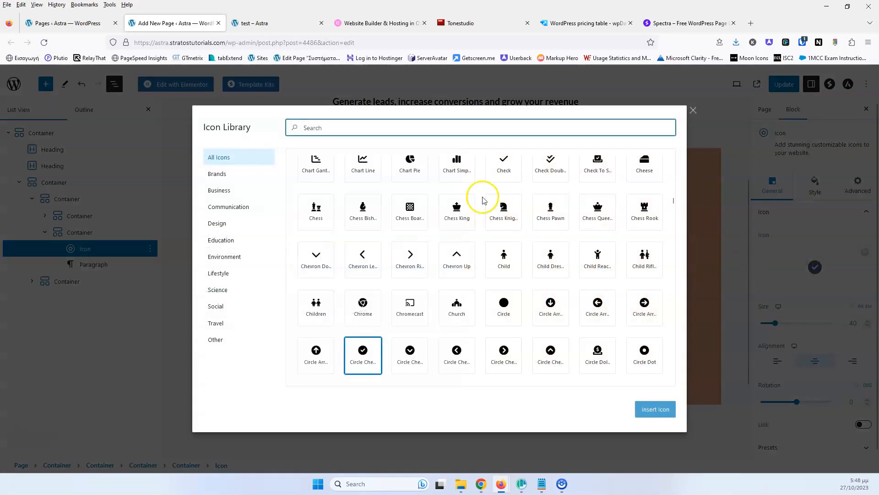
{"action": "left_click", "coordinate": [499, 155]}
{"action": "left_click", "coordinate": [648, 405]}
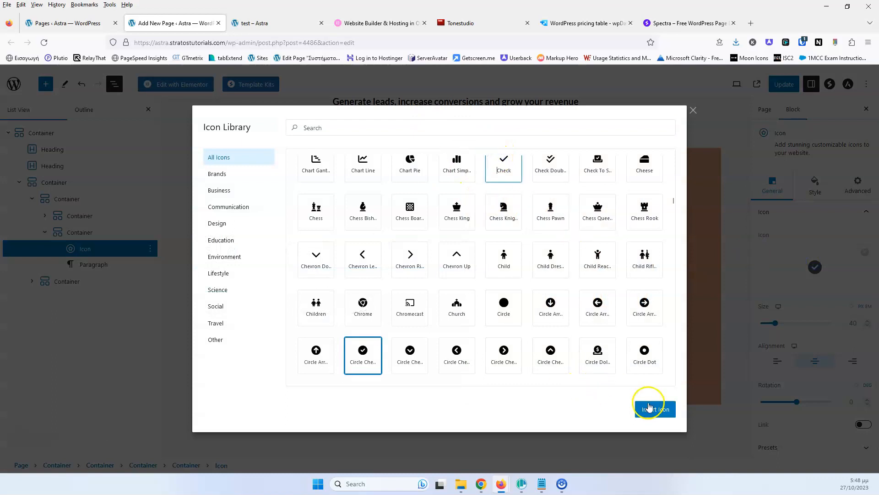
Compare the list layout with the Elementor page and set the icon-and-paragraph container's direction to row.
{"action": "left_click", "coordinate": [80, 233]}
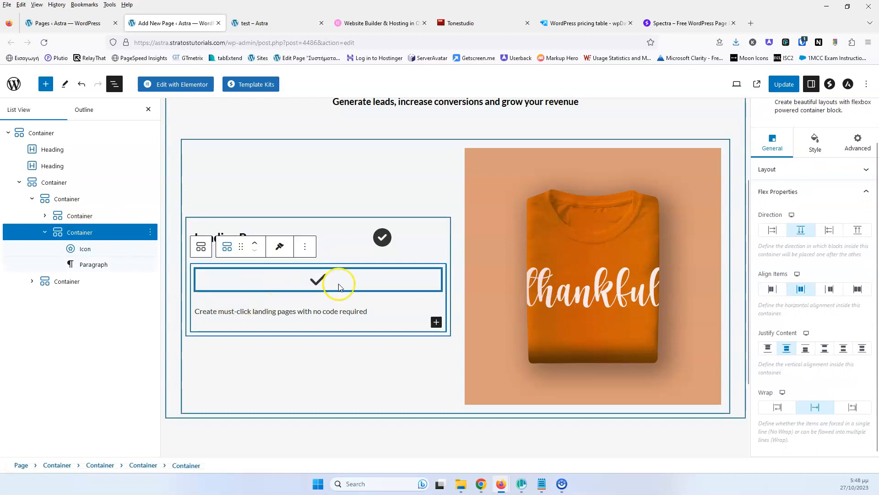
{"action": "left_click", "coordinate": [365, 22]}
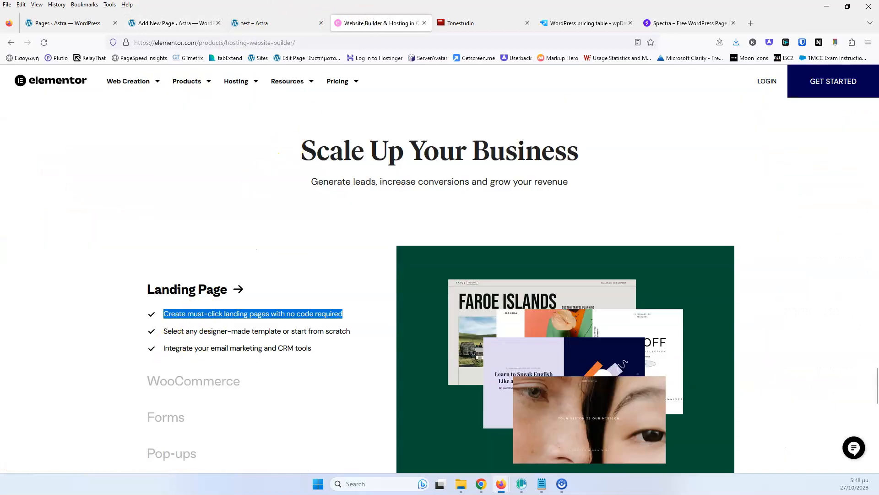
{"action": "left_click", "coordinate": [158, 23]}
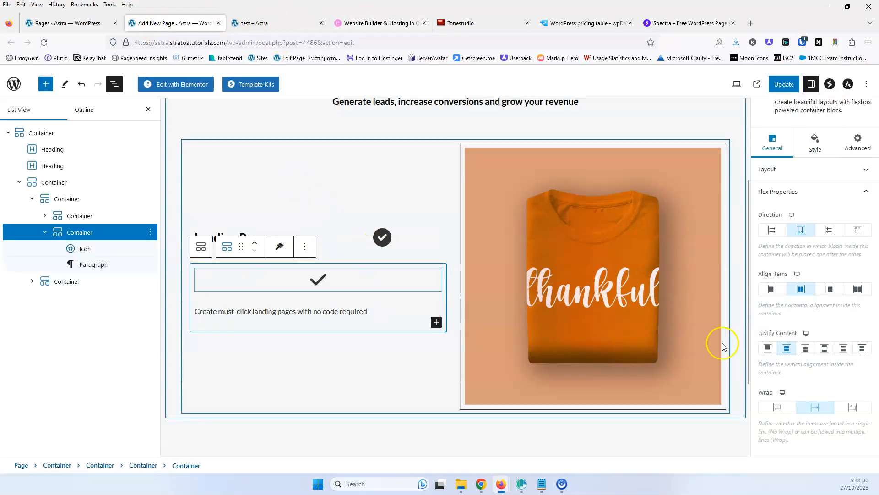
{"action": "left_click", "coordinate": [771, 231]}
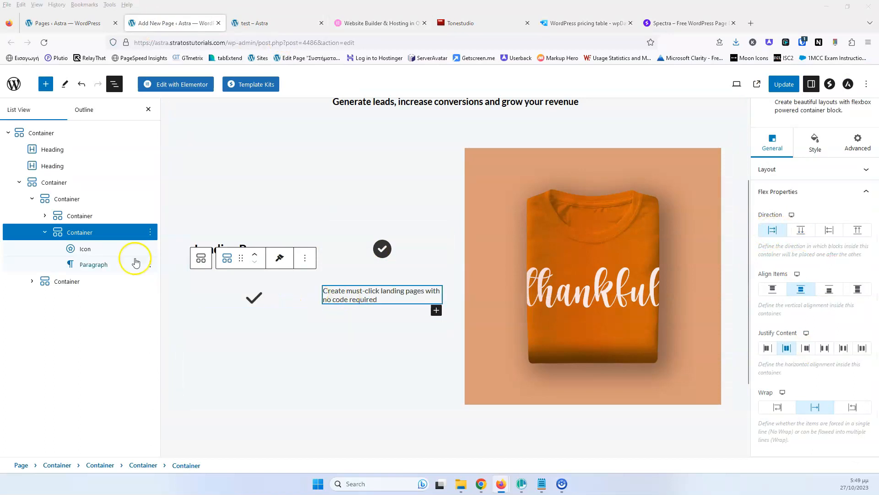
Duplicate the icon-and-paragraph container three times within the "Landing Page" text column.
{"action": "left_click", "coordinate": [45, 232]}
{"action": "left_click", "coordinate": [151, 232]}
{"action": "left_click", "coordinate": [165, 289]}
{"action": "left_click", "coordinate": [150, 248]}
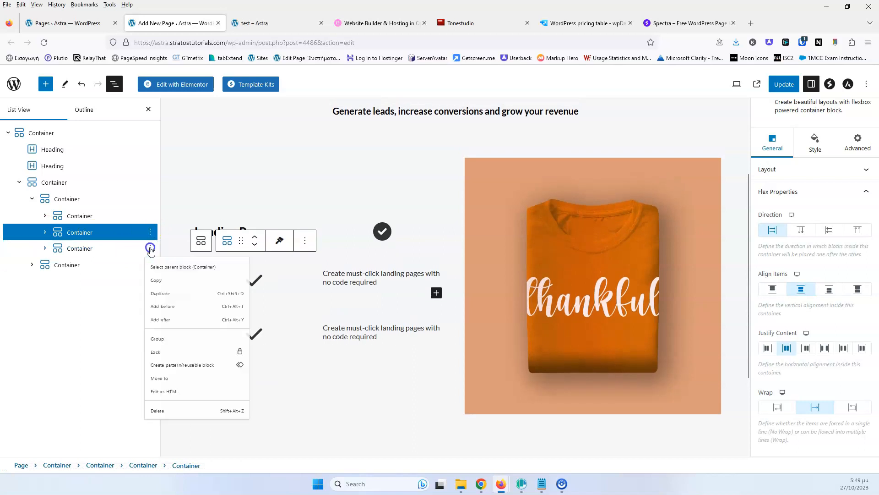
{"action": "left_click", "coordinate": [164, 312]}
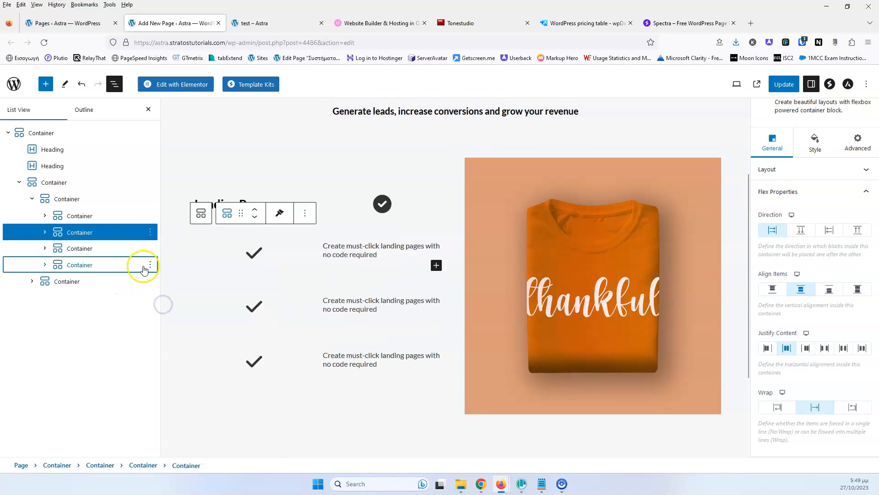
{"action": "left_click", "coordinate": [150, 264]}
{"action": "left_click", "coordinate": [160, 321]}
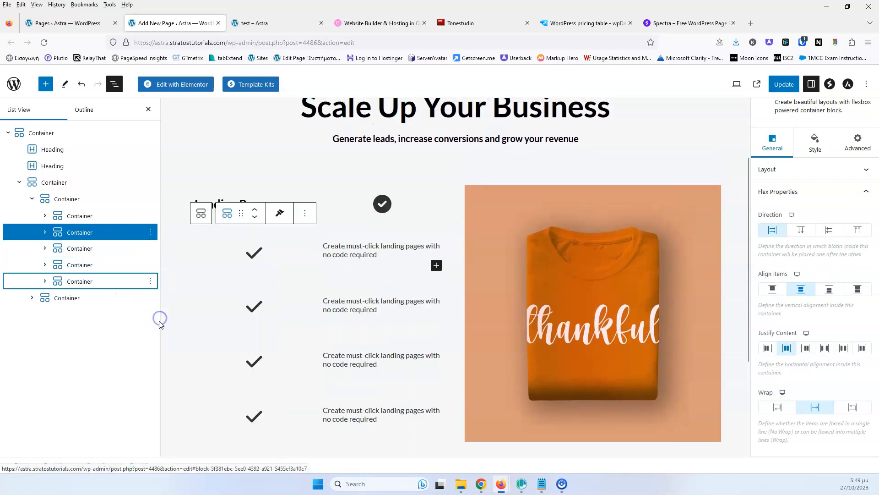
Close the Elementor reference page, update the test page and review the "Scale Up Your Business" section on the live site.
{"action": "left_click", "coordinate": [367, 23]}
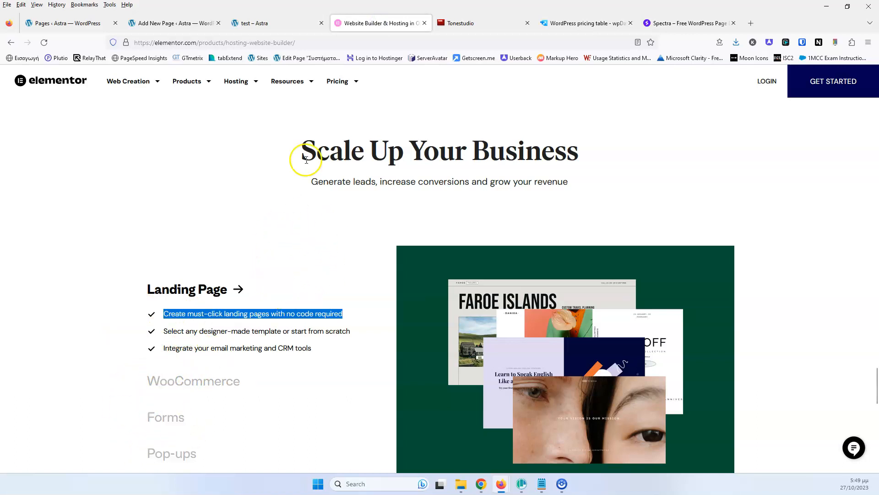
{"action": "left_click", "coordinate": [425, 24]}
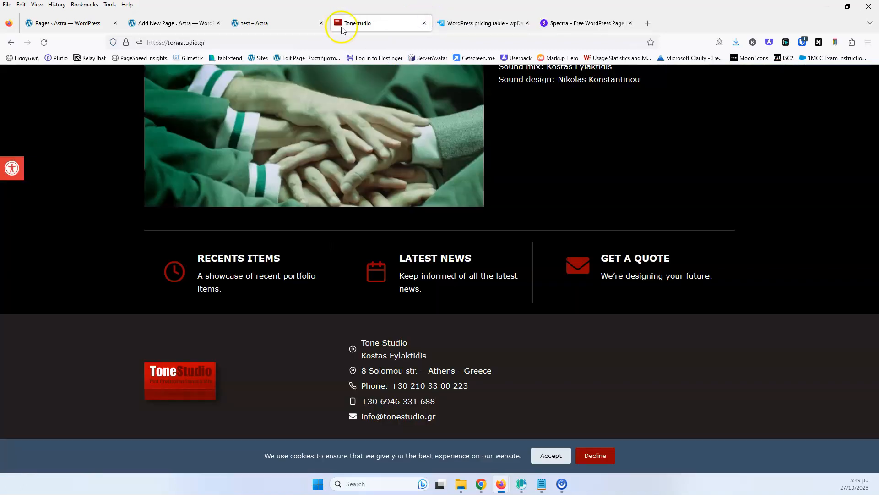
{"action": "left_click", "coordinate": [279, 22]}
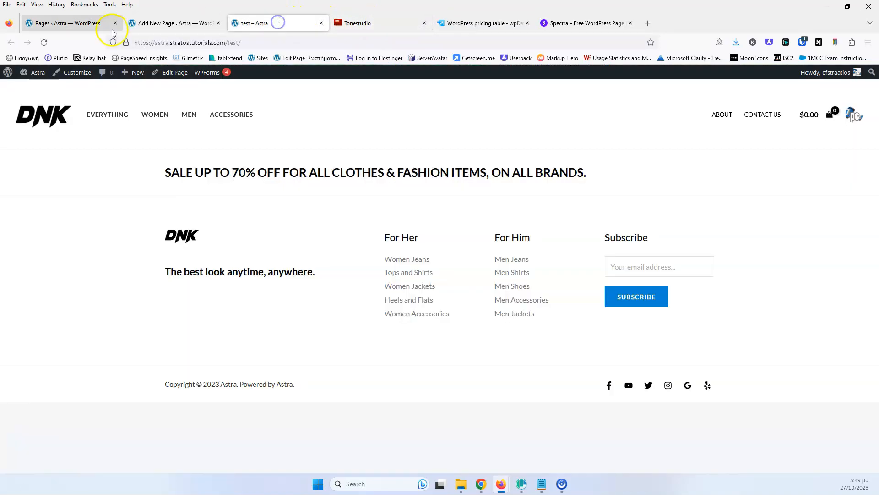
{"action": "left_click", "coordinate": [172, 23]}
{"action": "left_click", "coordinate": [779, 84]}
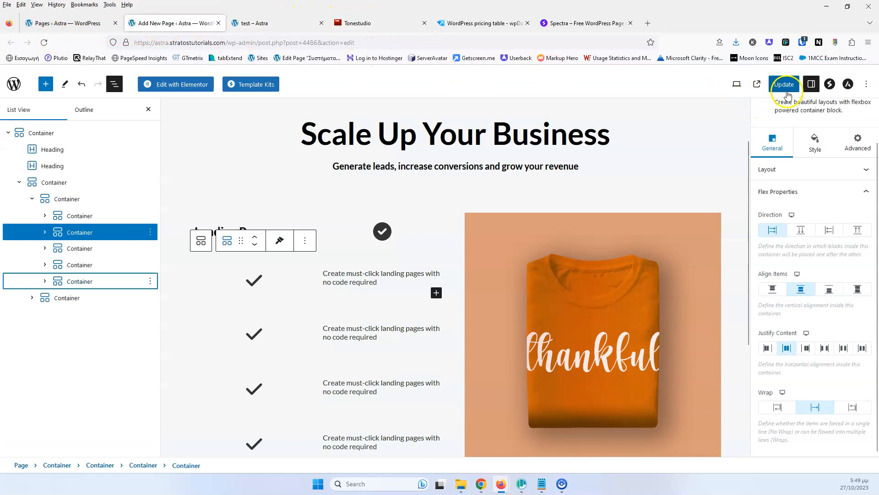
{"action": "left_click", "coordinate": [255, 24]}
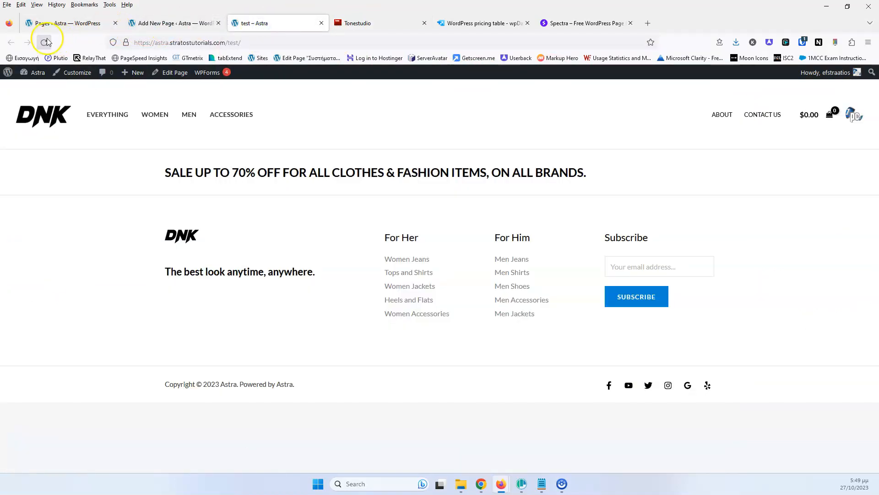
{"action": "scroll", "coordinate": [348, 307], "scroll_direction": "down", "scroll_amount": 3}
{"action": "scroll", "coordinate": [370, 301], "scroll_direction": "up", "scroll_amount": 3}
{"action": "scroll", "coordinate": [353, 294], "scroll_direction": "down", "scroll_amount": 2}
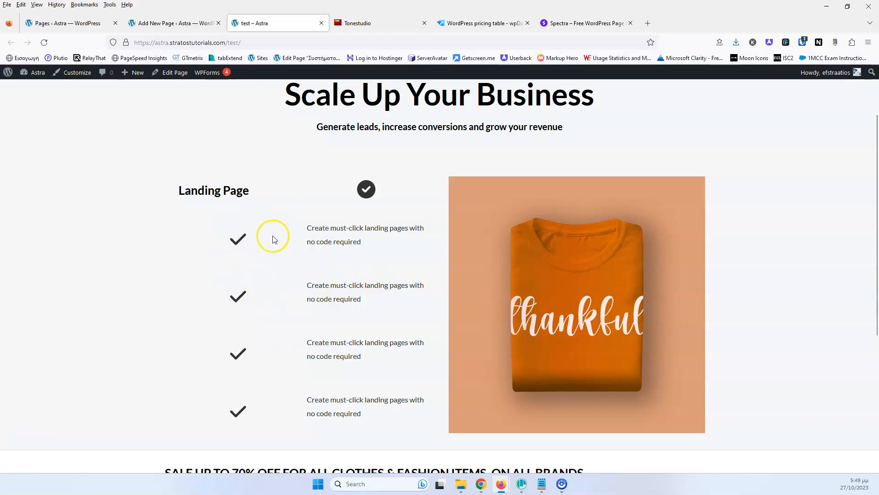
Delete the outermost container holding the whole "Scale Up Your Business" section and update the page.
{"action": "left_click", "coordinate": [182, 22]}
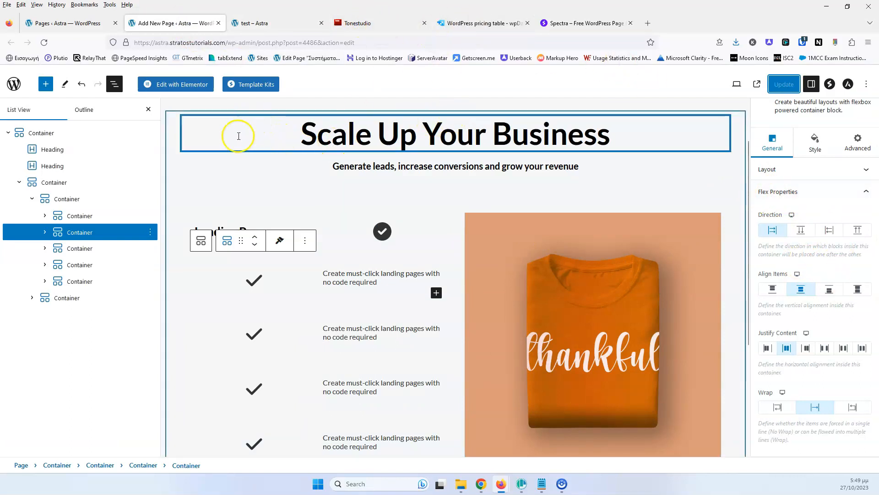
{"action": "left_click", "coordinate": [247, 179]}
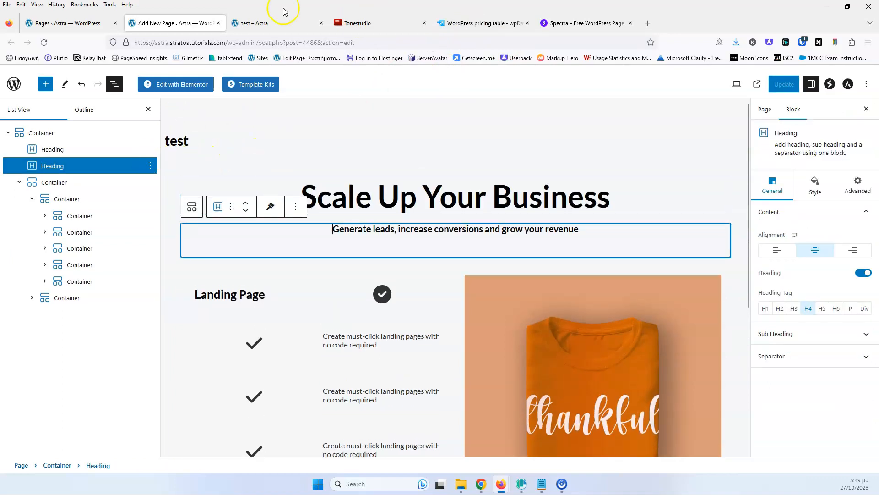
{"action": "left_click", "coordinate": [264, 23]}
{"action": "left_click", "coordinate": [178, 23]}
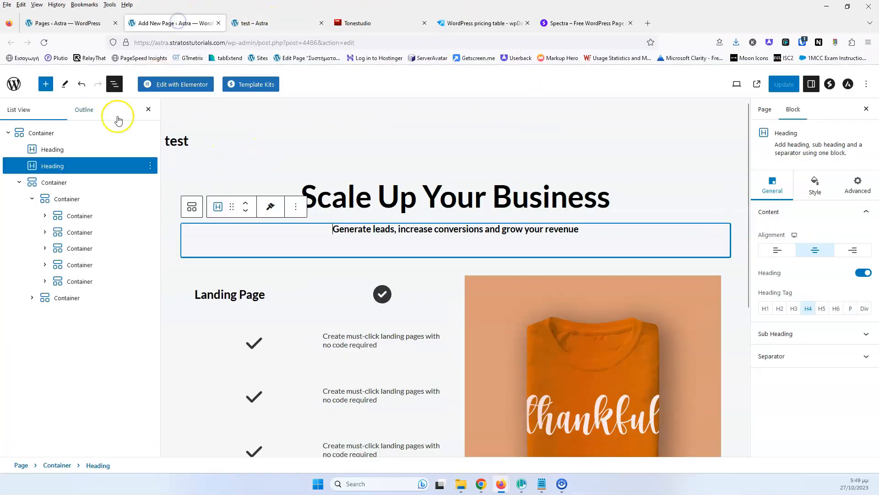
{"action": "left_click", "coordinate": [150, 132]}
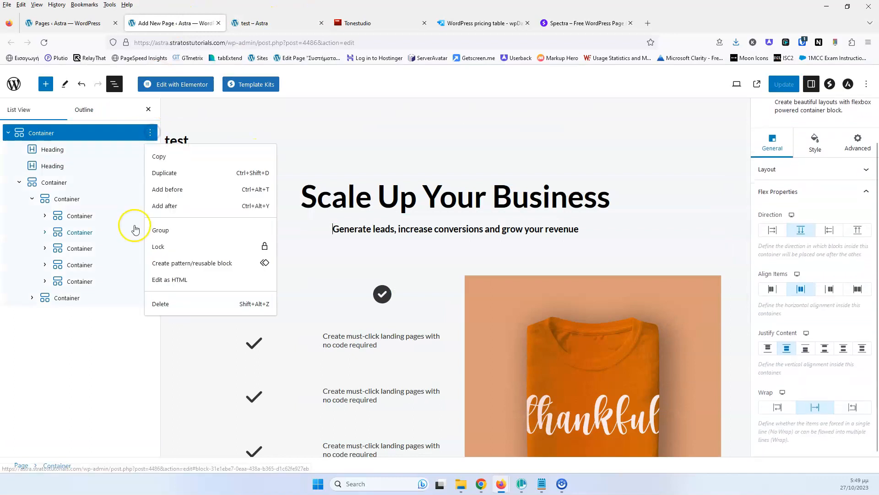
{"action": "left_click", "coordinate": [187, 304]}
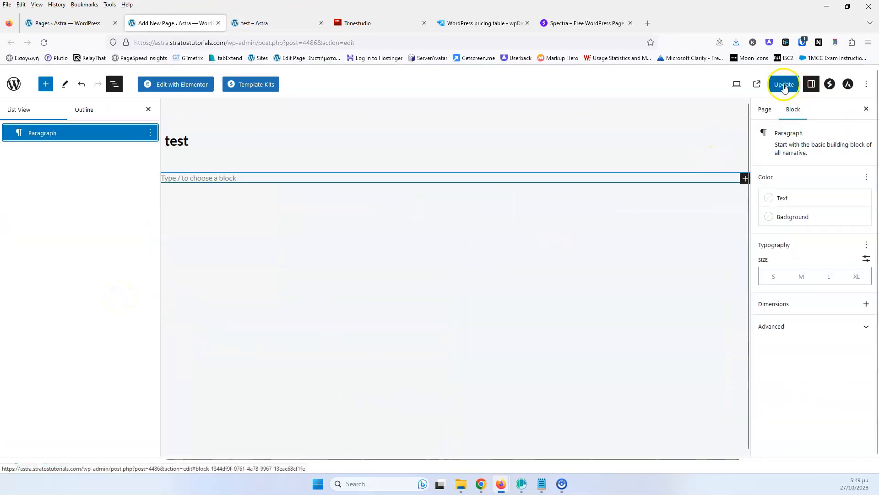
Move the Tonestudio reference tab beside the page editor's tab and return to the editor.
{"action": "left_click", "coordinate": [338, 24]}
{"action": "left_click_drag", "start_coordinate": [338, 26], "coordinate": [272, 26]}
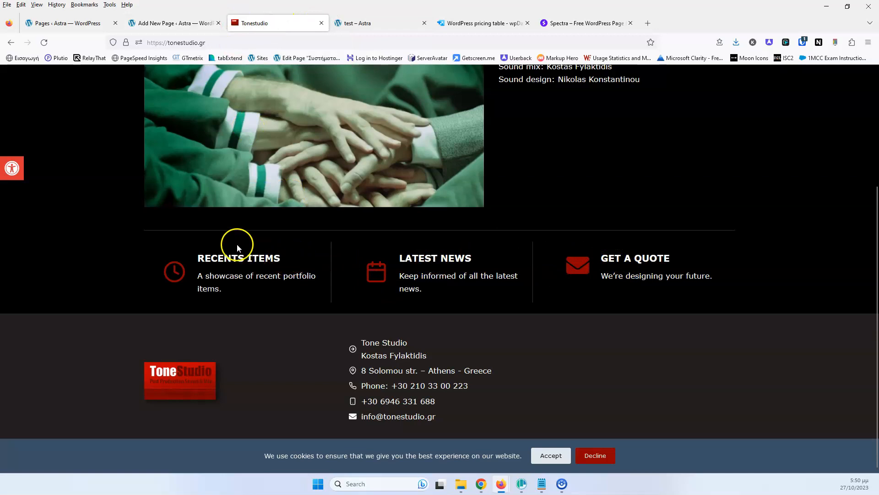
{"action": "left_click", "coordinate": [172, 23]}
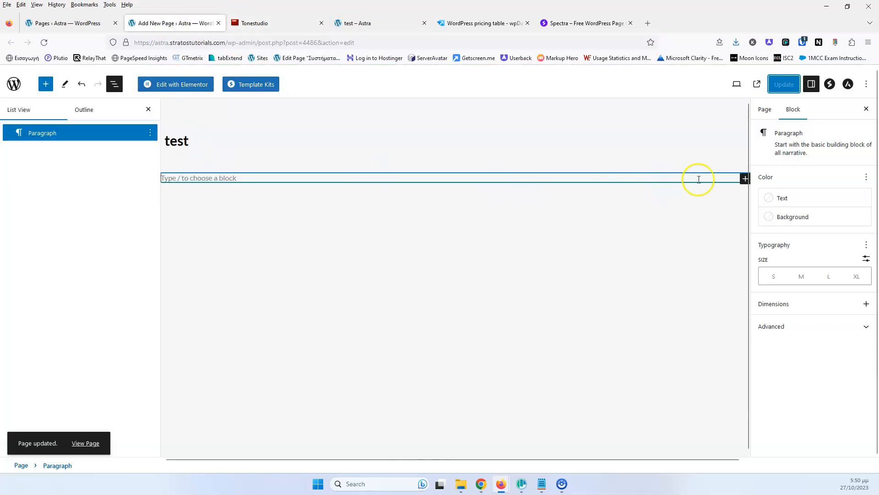
Insert a Container block with the three-equal-column layout on the empty test page.
{"action": "left_click", "coordinate": [745, 178]}
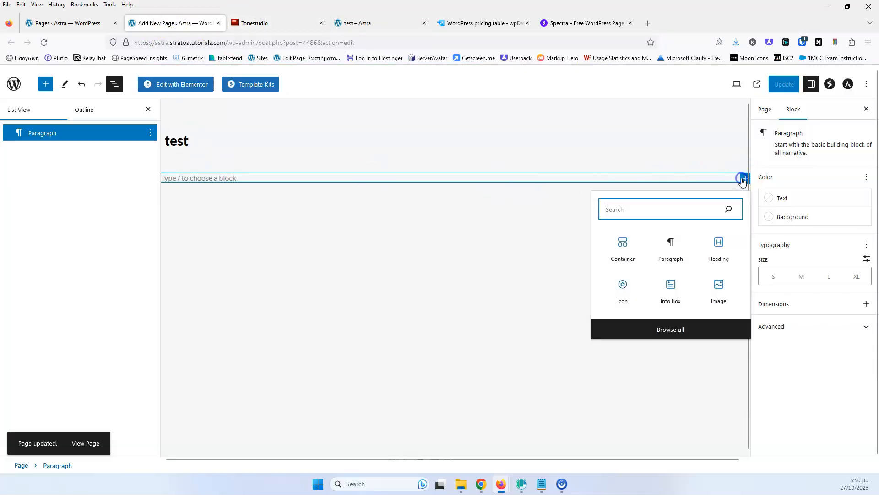
{"action": "left_click", "coordinate": [623, 250]}
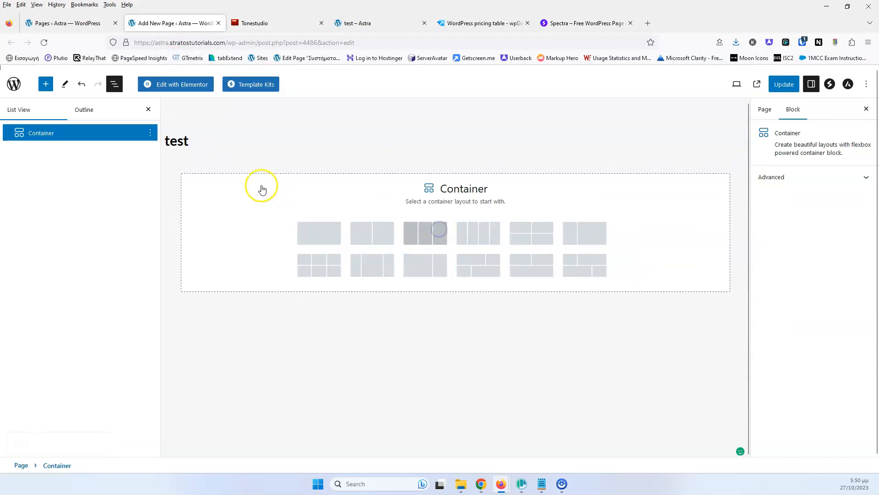
{"action": "left_click", "coordinate": [439, 228]}
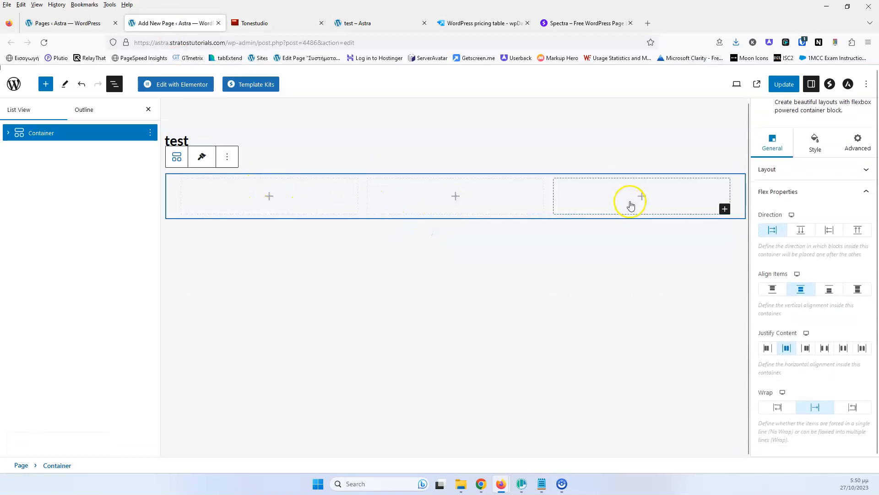
Examine the "RECENTS ITEMS" block on the Tonestudio page and insert an Info Box block in the first column.
{"action": "left_click", "coordinate": [258, 23]}
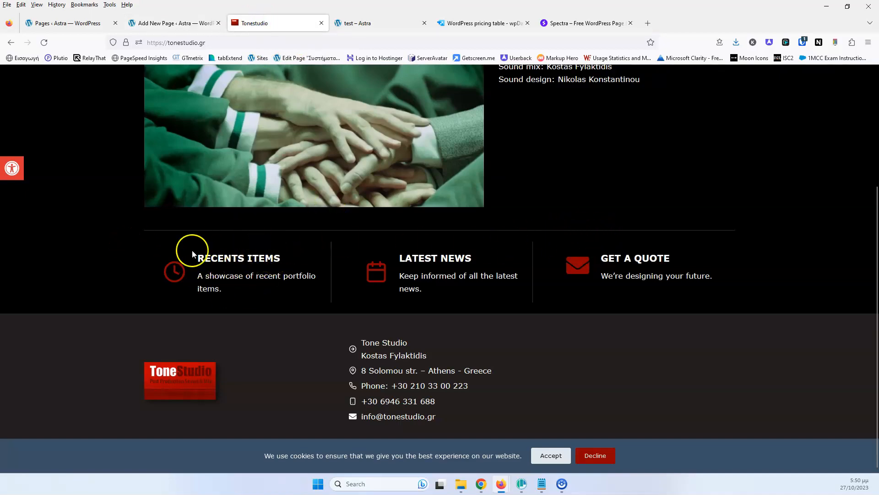
{"action": "left_click_drag", "start_coordinate": [281, 259], "coordinate": [186, 262]}
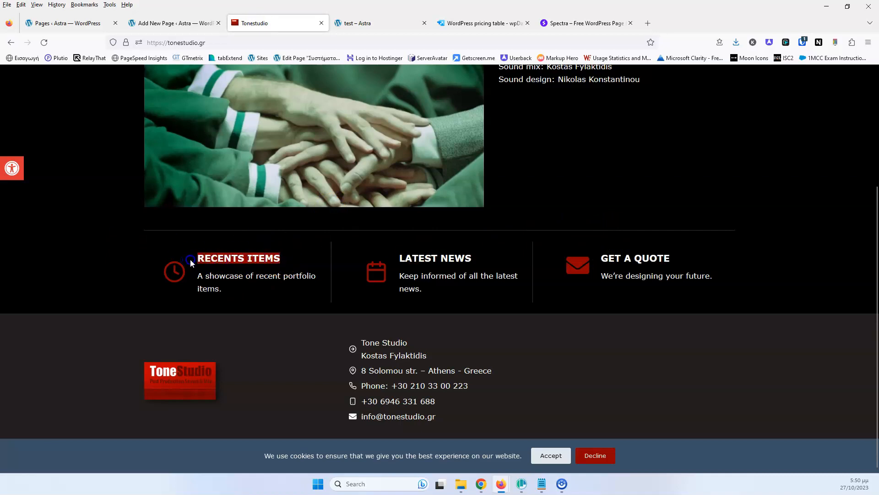
{"action": "left_click", "coordinate": [212, 255]}
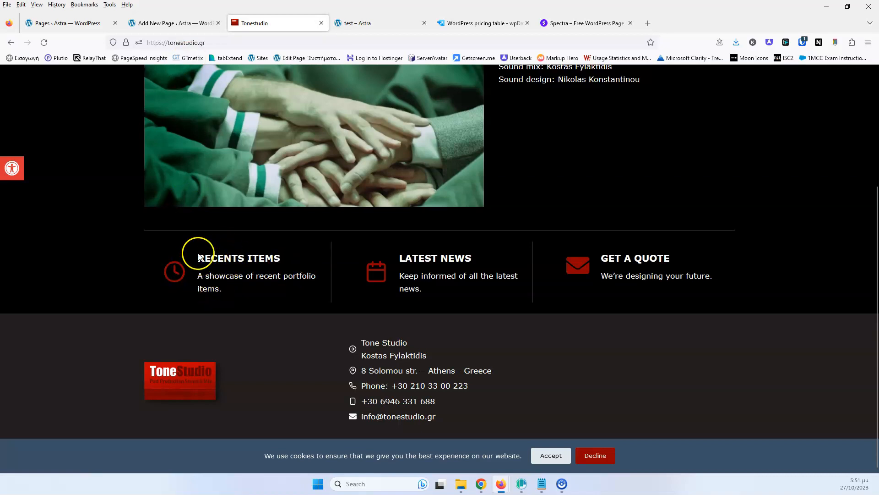
{"action": "left_click", "coordinate": [197, 24]}
{"action": "left_click", "coordinate": [268, 196]}
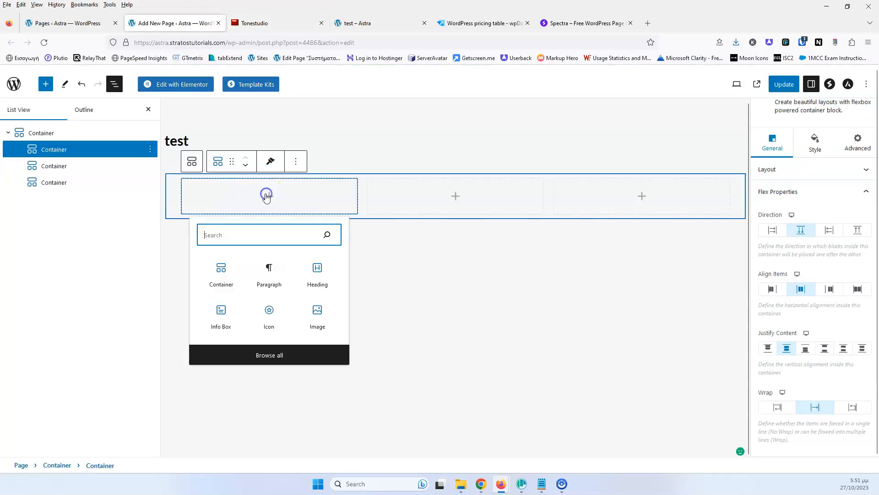
{"action": "left_click", "coordinate": [220, 315]}
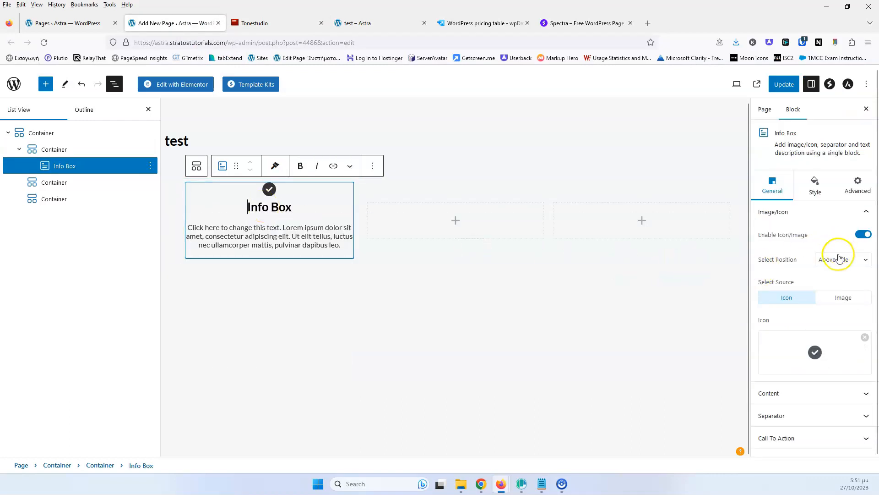
Set the Info Box icon's position to Left Of Text And Title with Middle vertical alignment, comparing it with the Tonestudio page.
{"action": "left_click", "coordinate": [839, 260]}
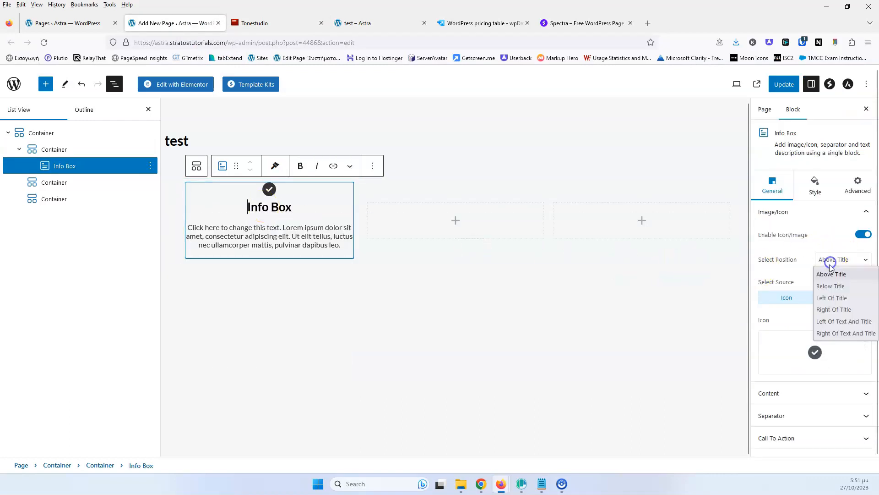
{"action": "left_click", "coordinate": [853, 322]}
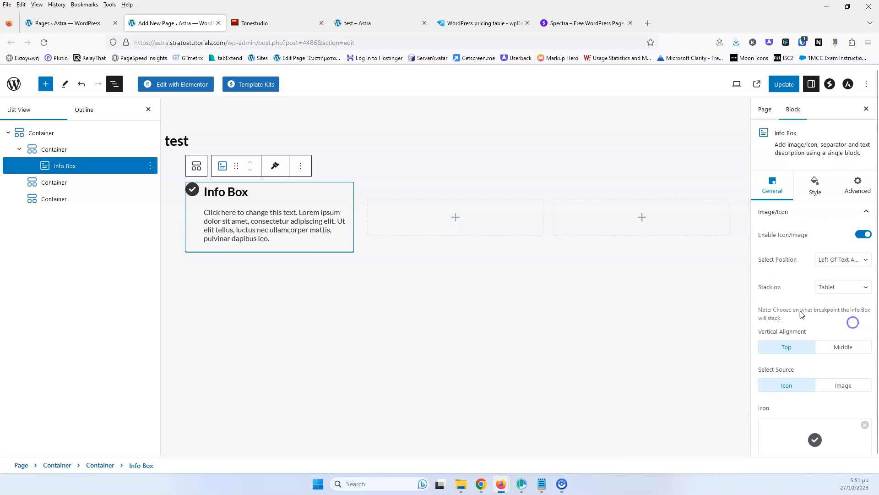
{"action": "left_click", "coordinate": [829, 348]}
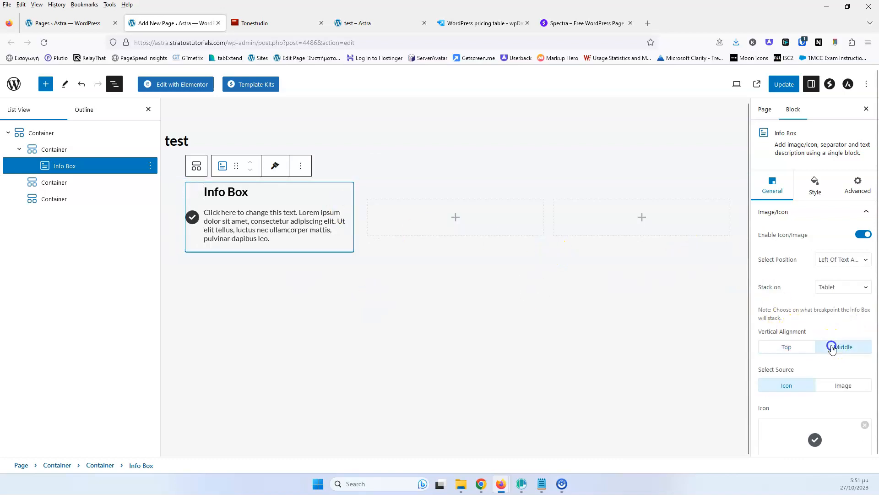
{"action": "left_click", "coordinate": [272, 23]}
{"action": "left_click", "coordinate": [156, 23]}
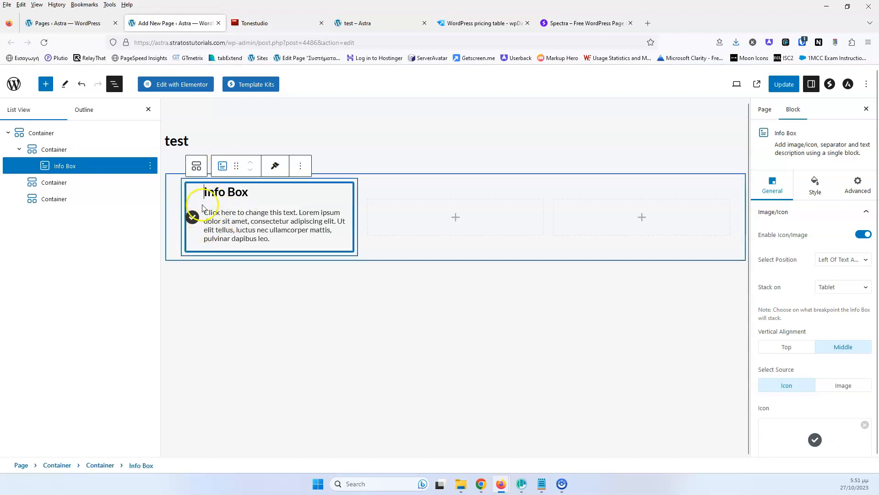
Delete the Info Box from the first column and check the "RECENTS ITEMS" block's layout on the Tonestudio page.
{"action": "left_click", "coordinate": [300, 165]}
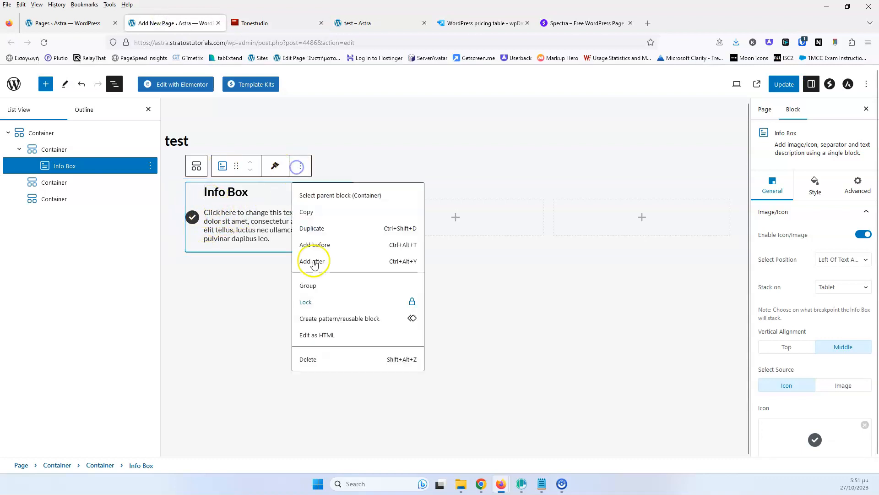
{"action": "left_click", "coordinate": [316, 357]}
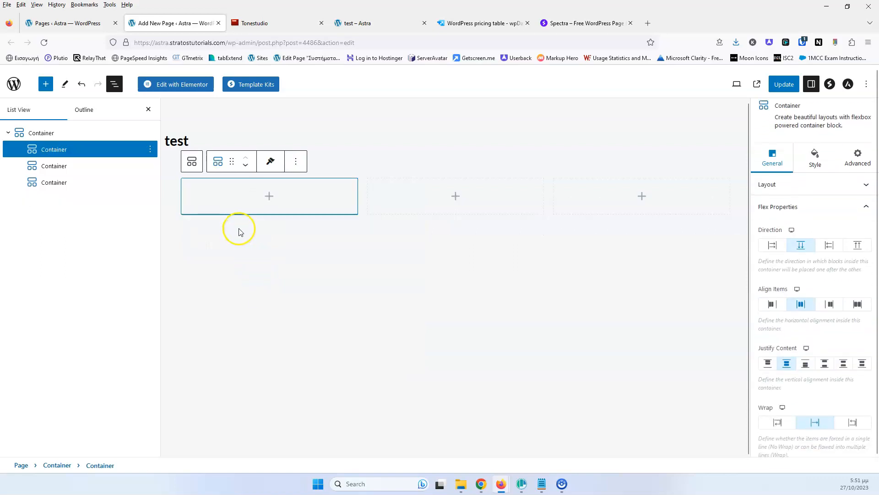
{"action": "left_click", "coordinate": [258, 24]}
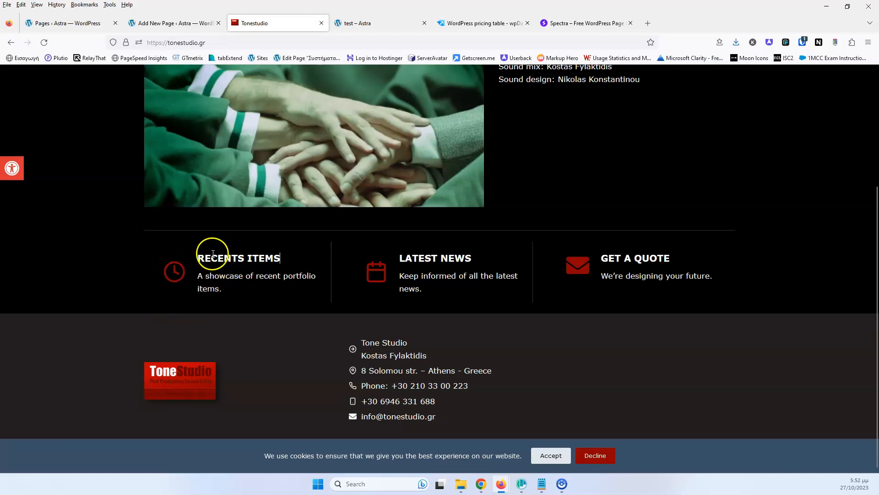
{"action": "left_click", "coordinate": [167, 24]}
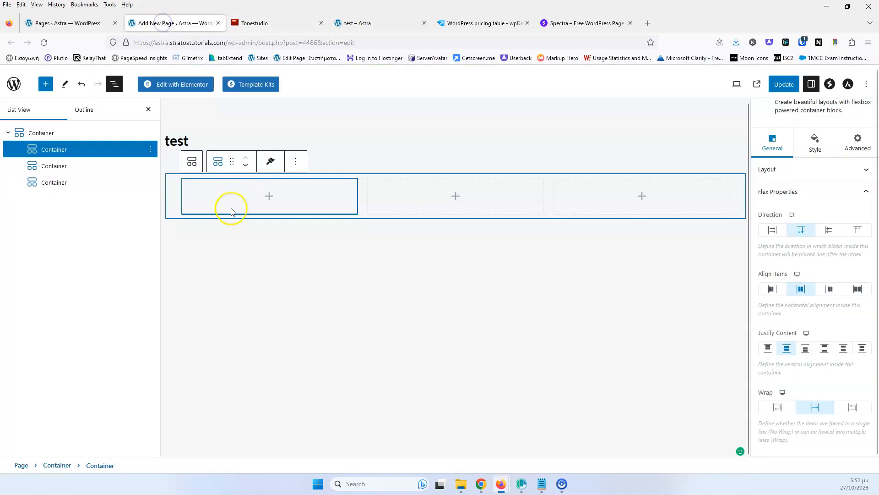
Insert an Icon block in the first column and add a nested Container after it.
{"action": "left_click", "coordinate": [268, 198]}
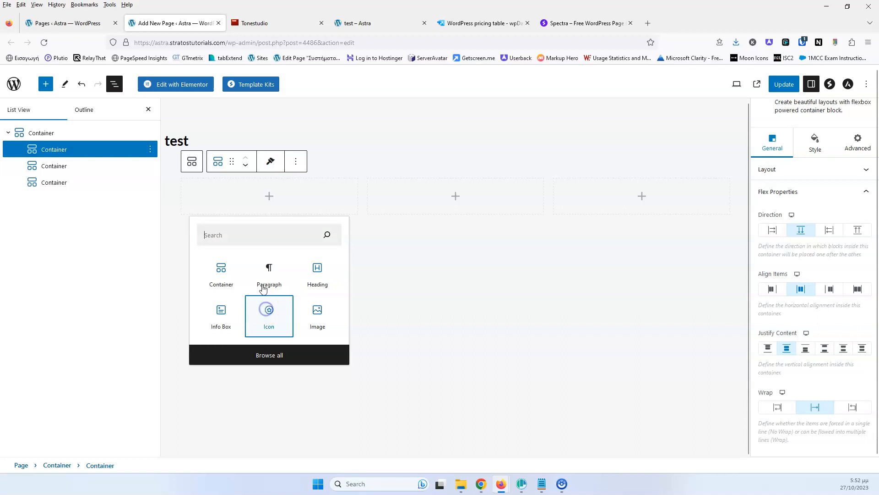
{"action": "left_click", "coordinate": [268, 310]}
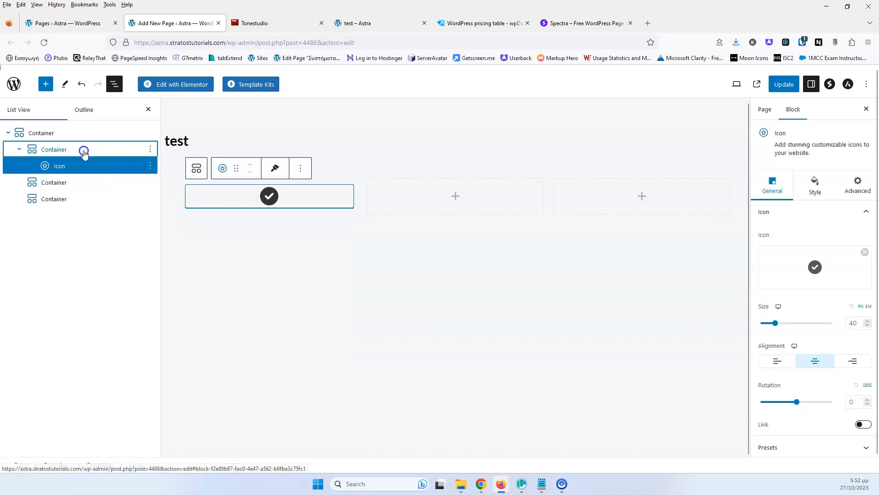
{"action": "left_click", "coordinate": [345, 212]}
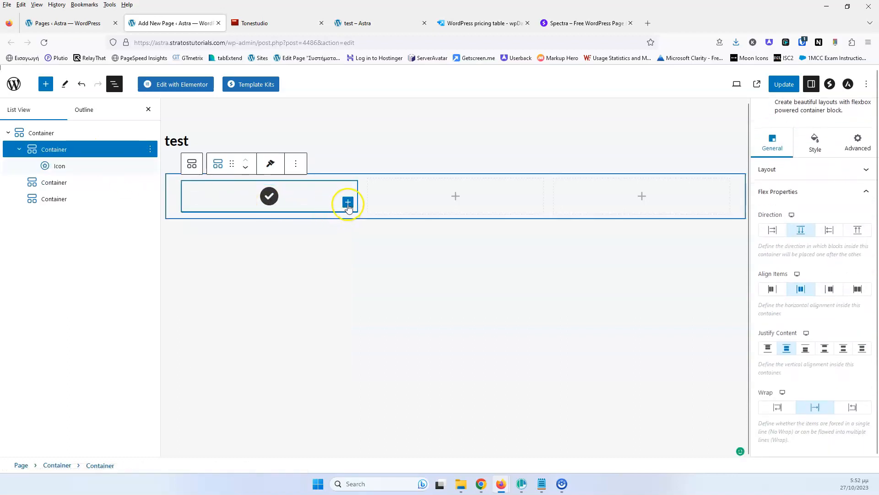
{"action": "left_click", "coordinate": [348, 202]}
{"action": "left_click", "coordinate": [374, 269]}
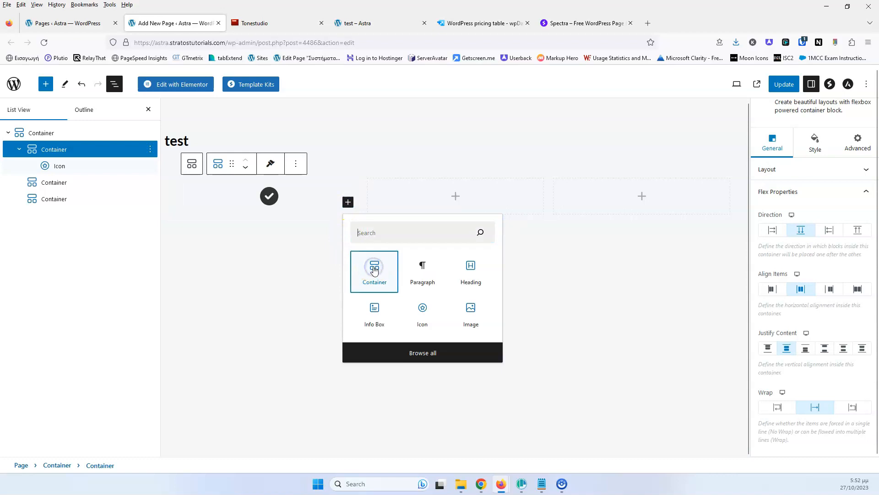
Set the first column container's flex direction to Row to place its contents side by side as on the Tonestudio page.
{"action": "left_click", "coordinate": [68, 153]}
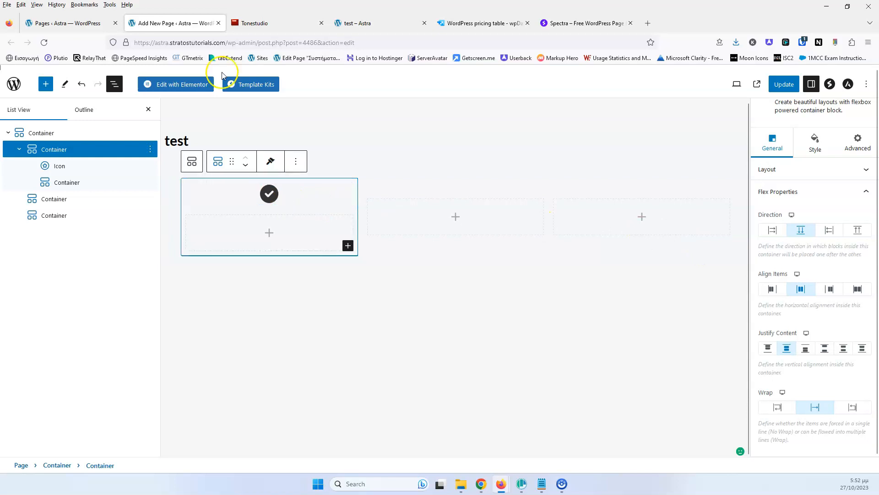
{"action": "left_click", "coordinate": [266, 24]}
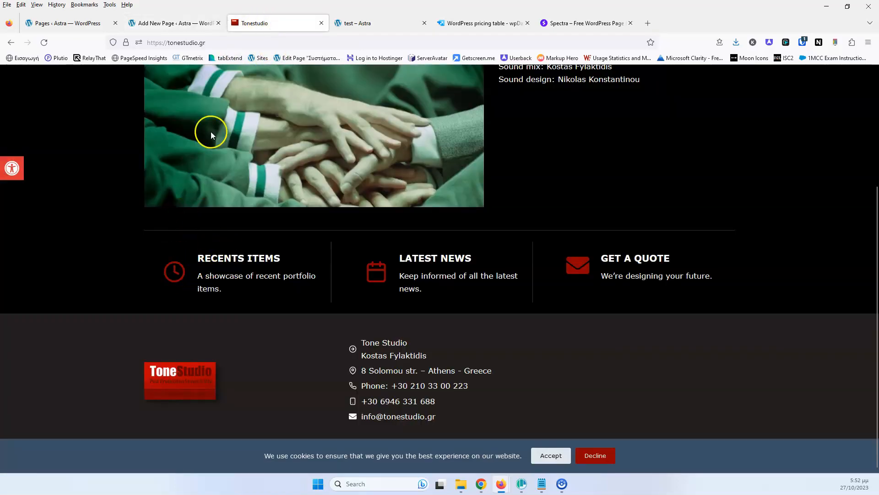
{"action": "left_click", "coordinate": [198, 22]}
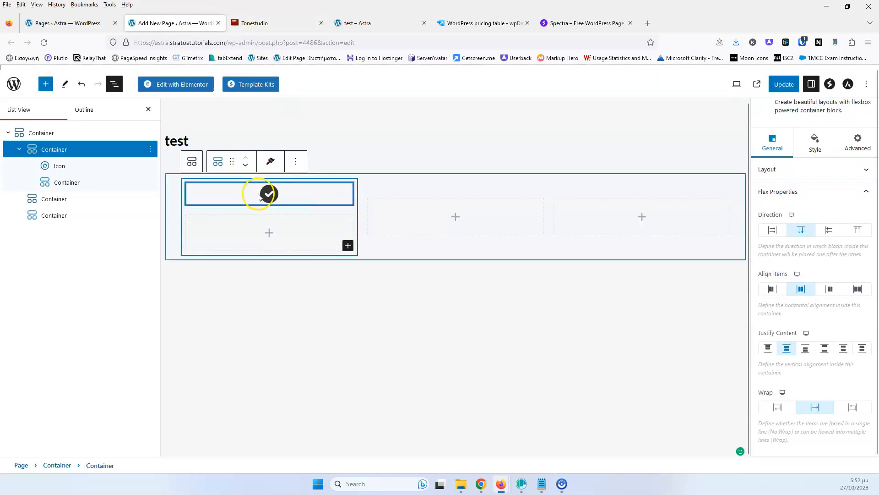
{"action": "left_click", "coordinate": [772, 231]}
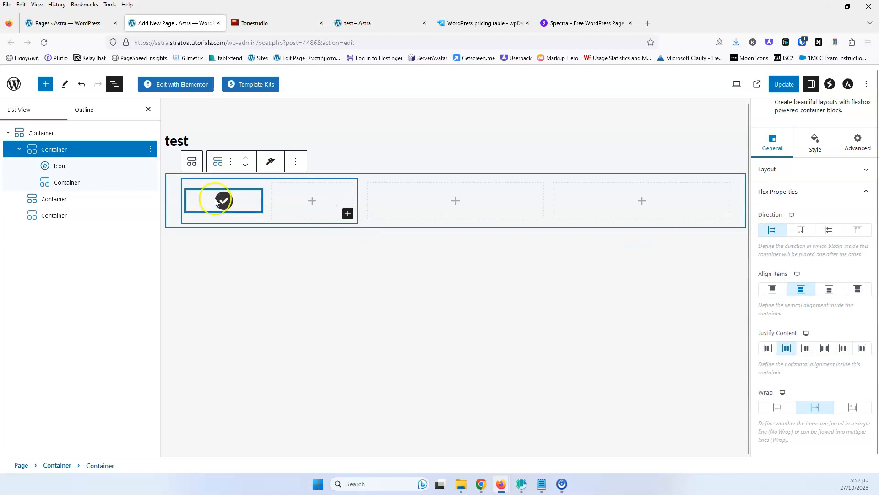
Insert a Heading block and a Paragraph block beneath it in the nested container beside the icon.
{"action": "left_click", "coordinate": [313, 200]}
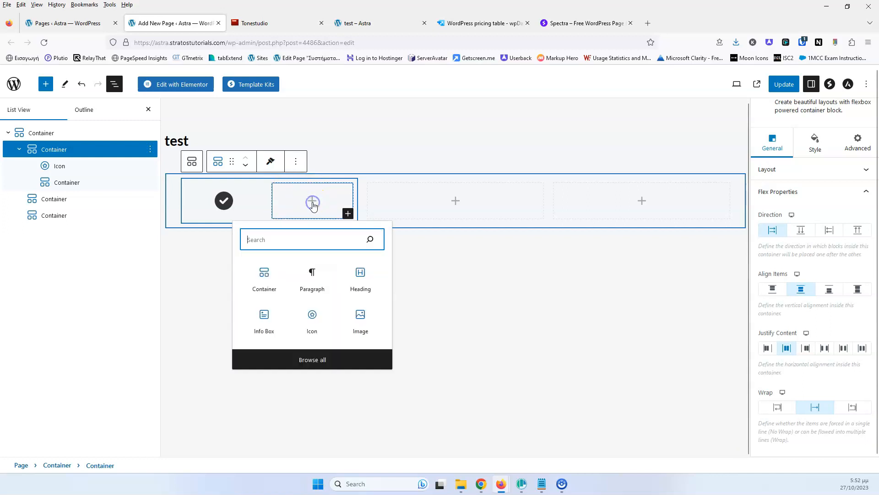
{"action": "left_click", "coordinate": [356, 275]}
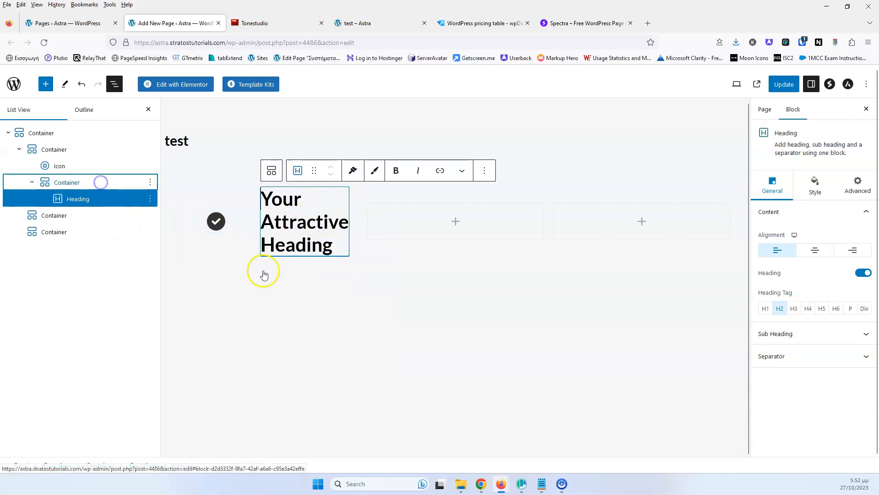
{"action": "left_click", "coordinate": [346, 251]}
{"action": "left_click", "coordinate": [343, 250]}
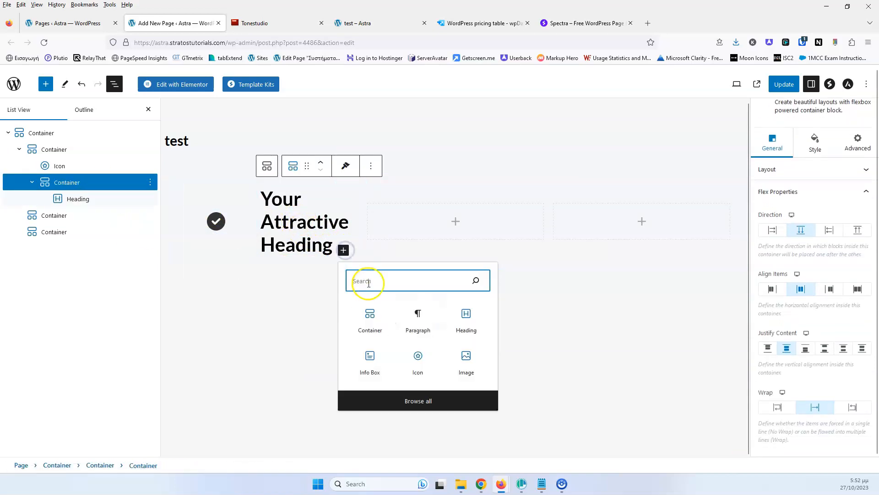
{"action": "left_click", "coordinate": [417, 319]}
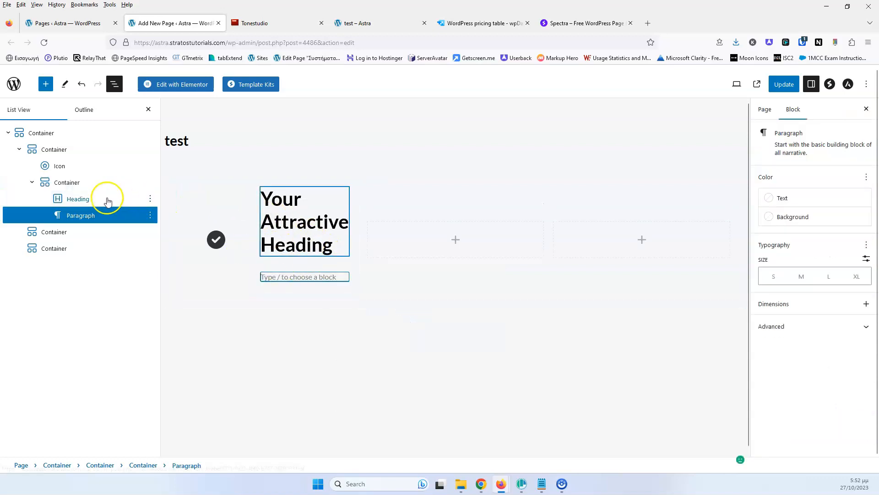
{"action": "left_click", "coordinate": [73, 182]}
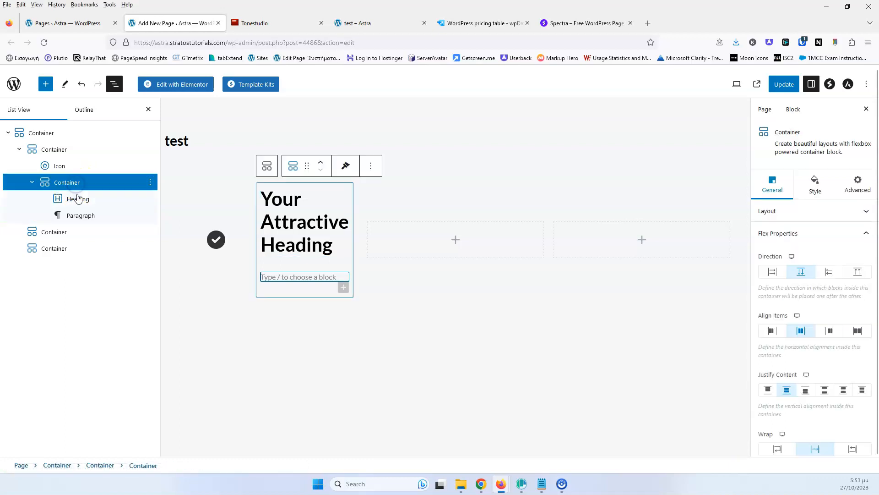
{"action": "left_click", "coordinate": [59, 165]}
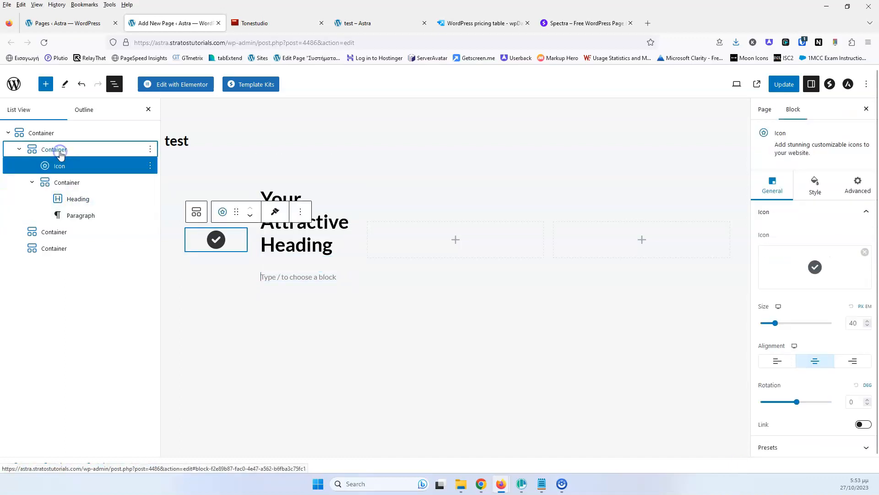
{"action": "left_click", "coordinate": [60, 151]}
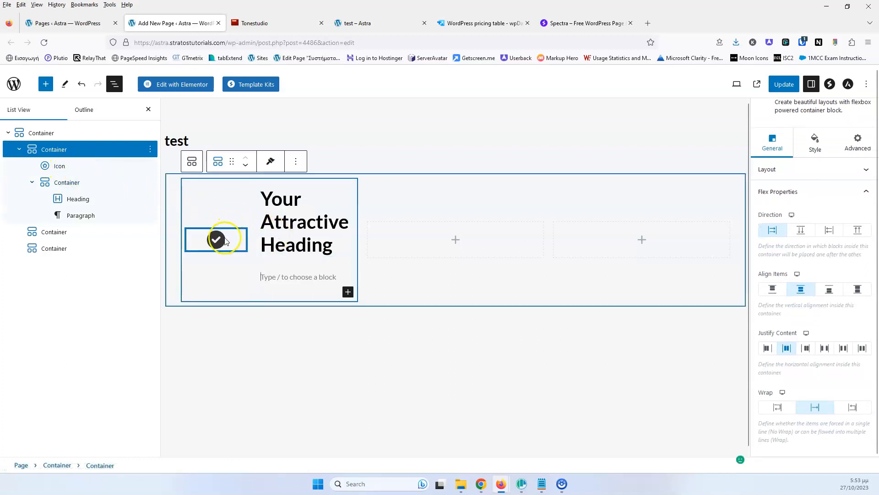
Replace the placeholder heading text with "RECENTS ITEMS" from the Tonestudio page.
{"action": "key", "text": "ctrl+Tab"}
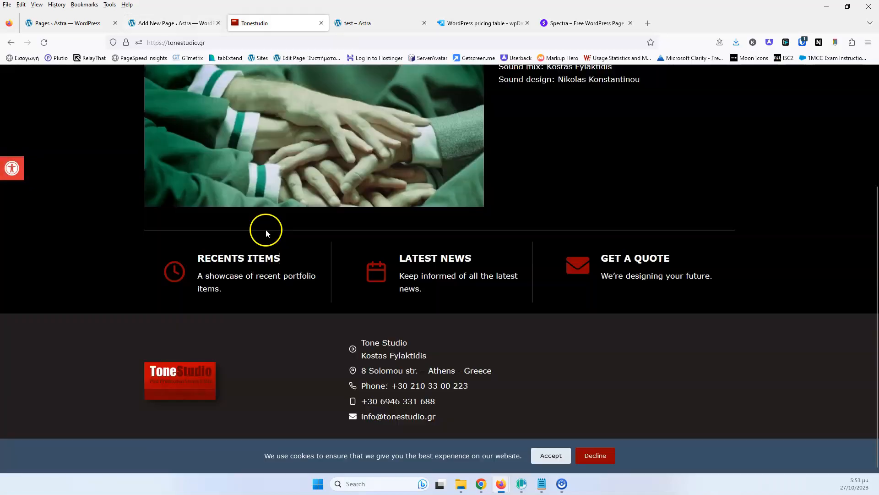
{"action": "double_click", "coordinate": [225, 260]}
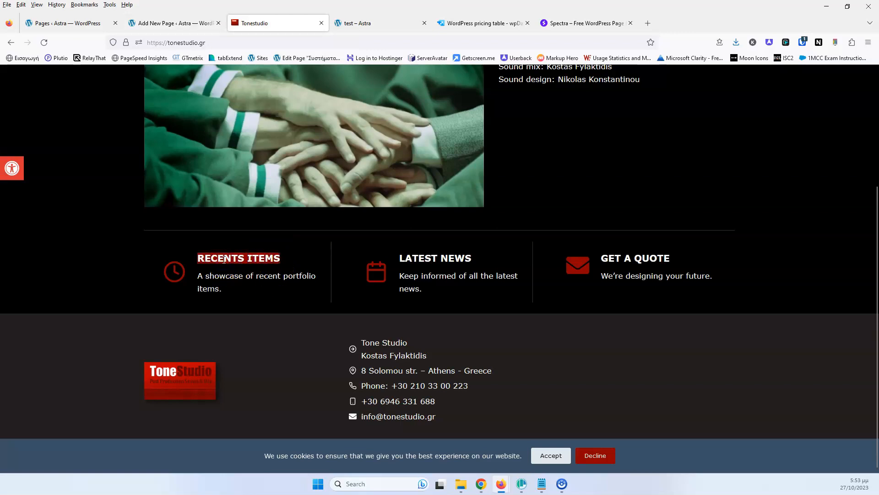
{"action": "left_click", "coordinate": [186, 23]}
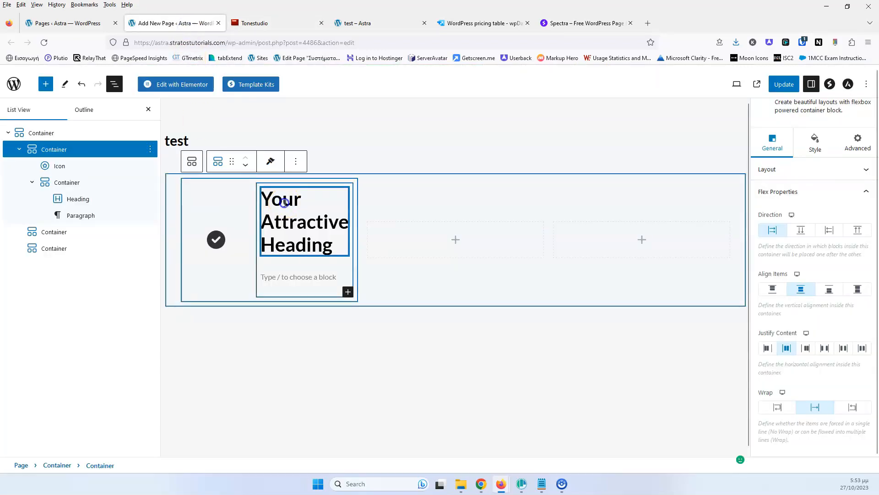
{"action": "triple_click", "coordinate": [284, 201]}
{"action": "type", "text": "RECENTS ITEMS"}
Copy "A showcase of recent portfolio items." from the Tonestudio page into the paragraph under the heading.
{"action": "left_click", "coordinate": [275, 25]}
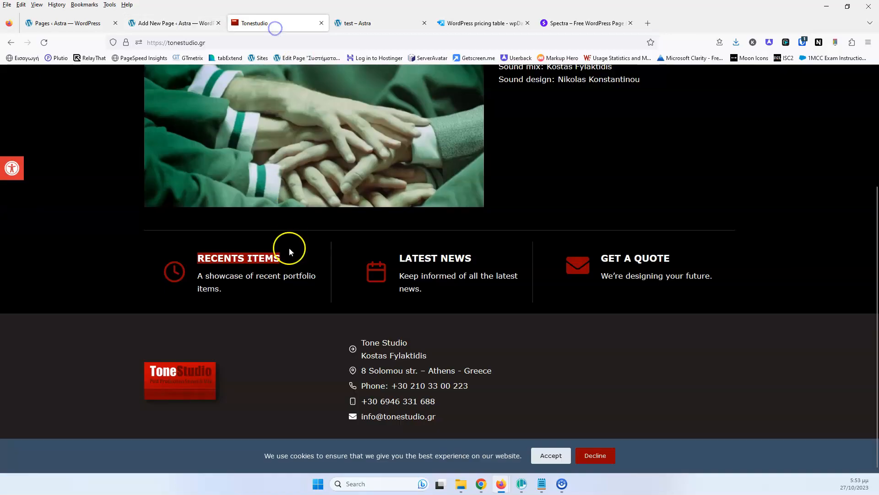
{"action": "triple_click", "coordinate": [249, 277]}
{"action": "key", "text": "ctrl+c"}
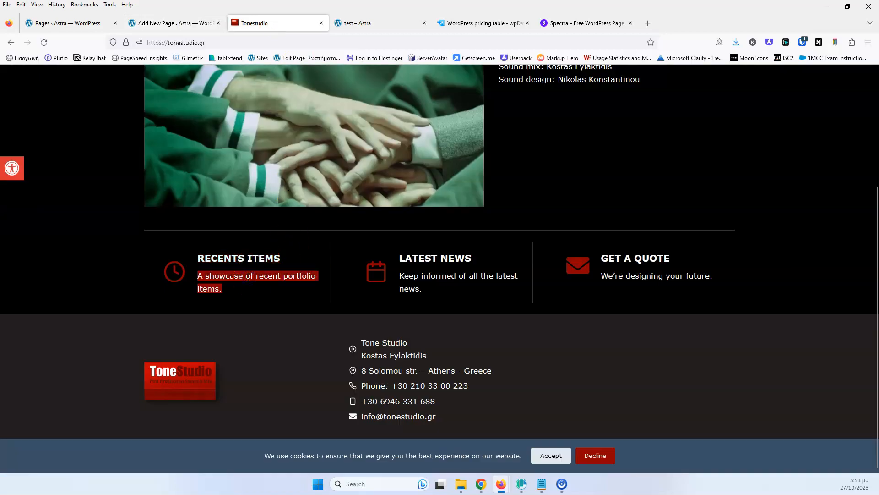
{"action": "left_click", "coordinate": [174, 24]}
{"action": "left_click", "coordinate": [299, 251]}
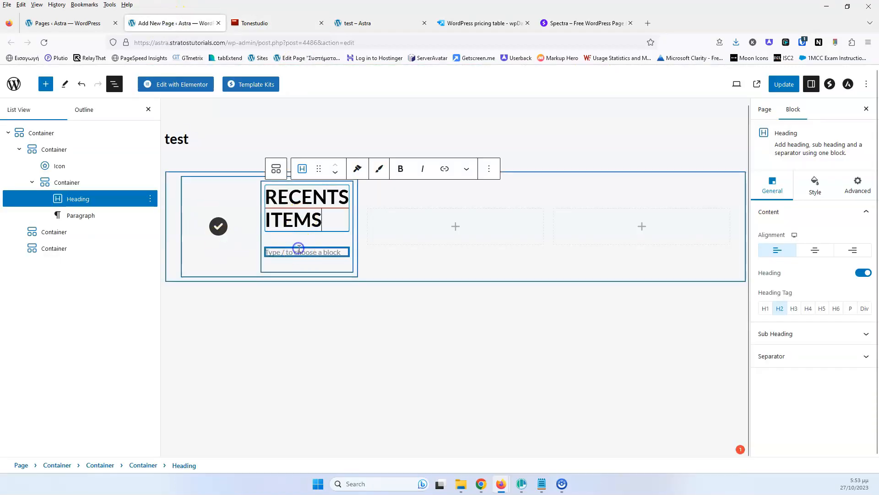
{"action": "key", "text": "ctrl+v"}
Search the icon library for "clock" and replace the first column's check icon with the Clock icon.
{"action": "left_click", "coordinate": [219, 231]}
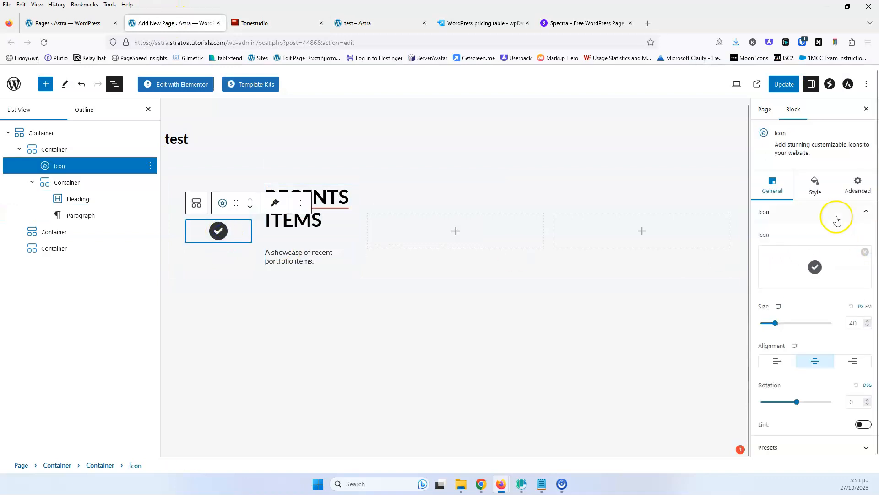
{"action": "left_click", "coordinate": [815, 268]}
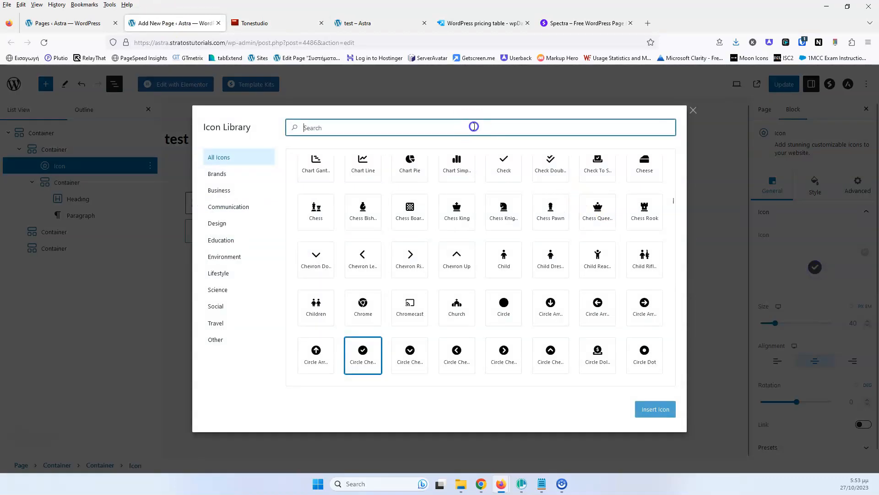
{"action": "type", "text": "clock"}
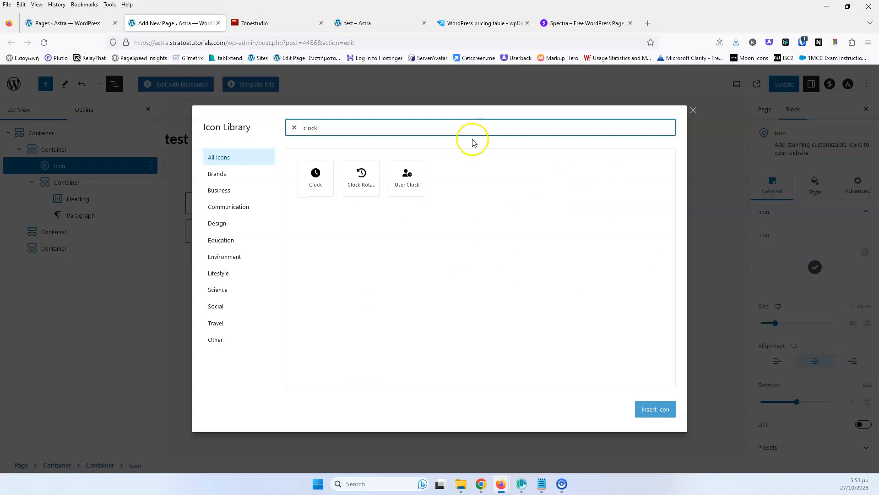
{"action": "left_click", "coordinate": [315, 181]}
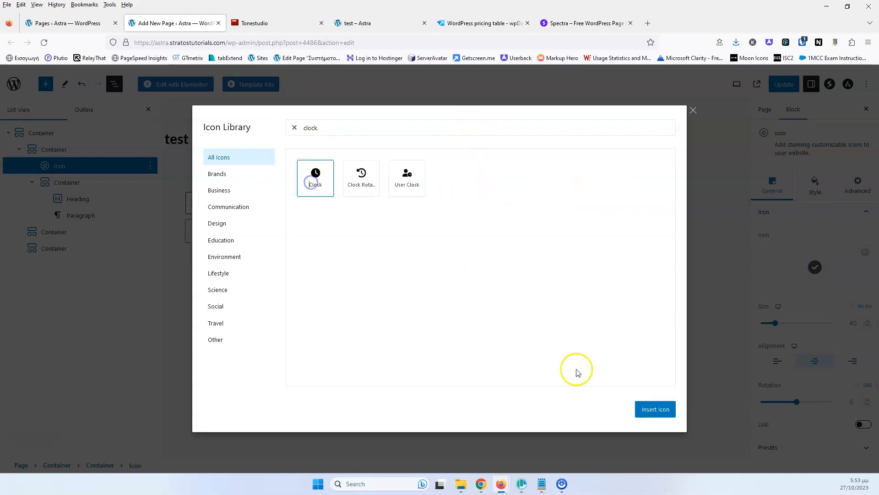
{"action": "left_click", "coordinate": [644, 409]}
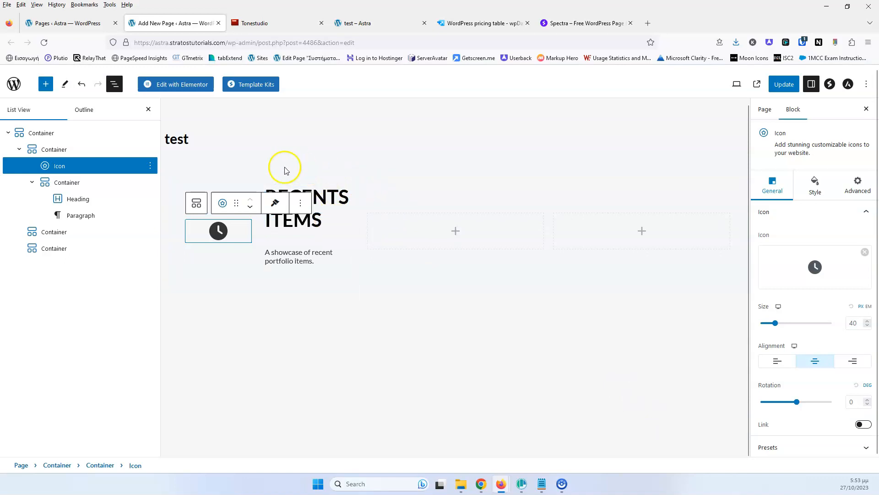
Check the row's borders on the Tonestudio page and give the outermost container a solid black (000000) border, 2 px on top and 0 elsewhere.
{"action": "left_click", "coordinate": [264, 23]}
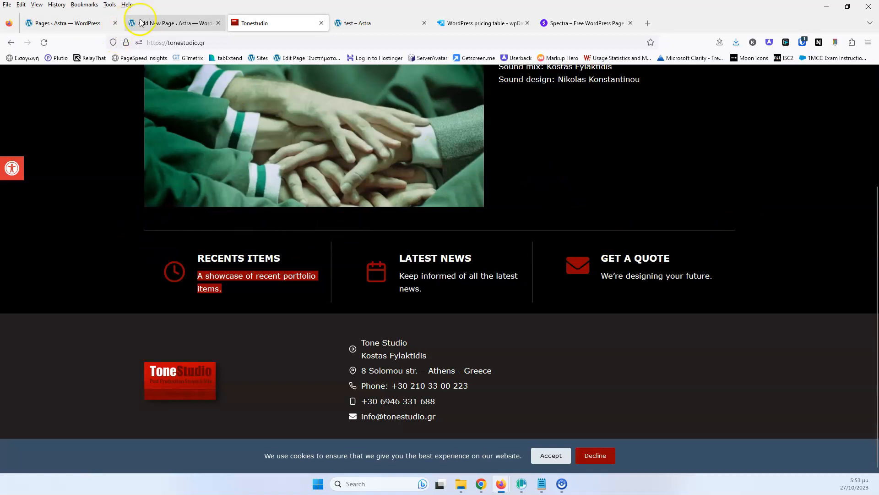
{"action": "left_click", "coordinate": [162, 24]}
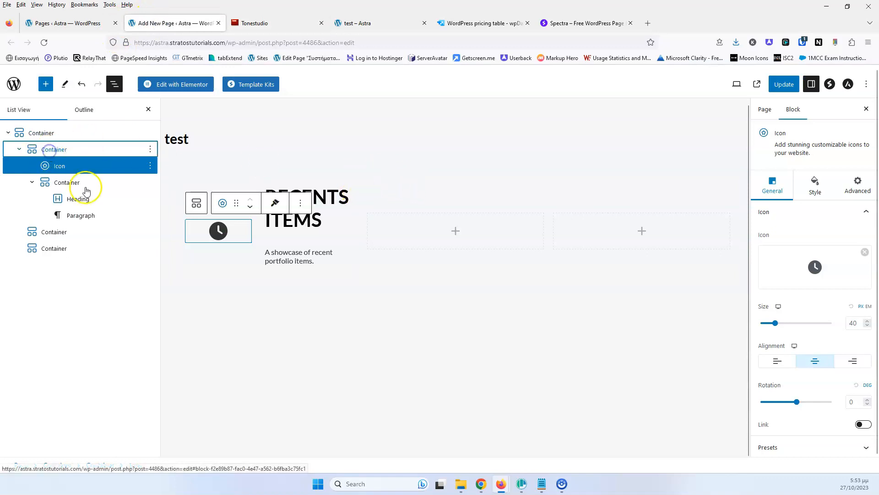
{"action": "left_click", "coordinate": [311, 203]}
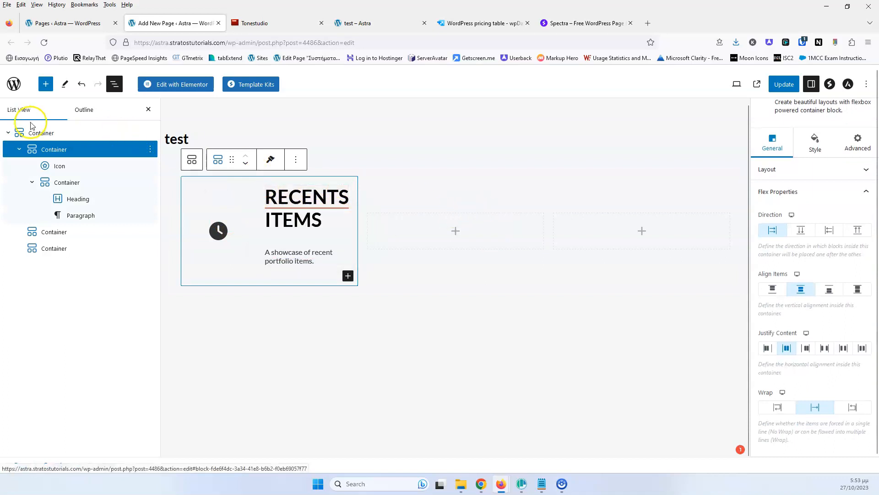
{"action": "left_click", "coordinate": [55, 136]}
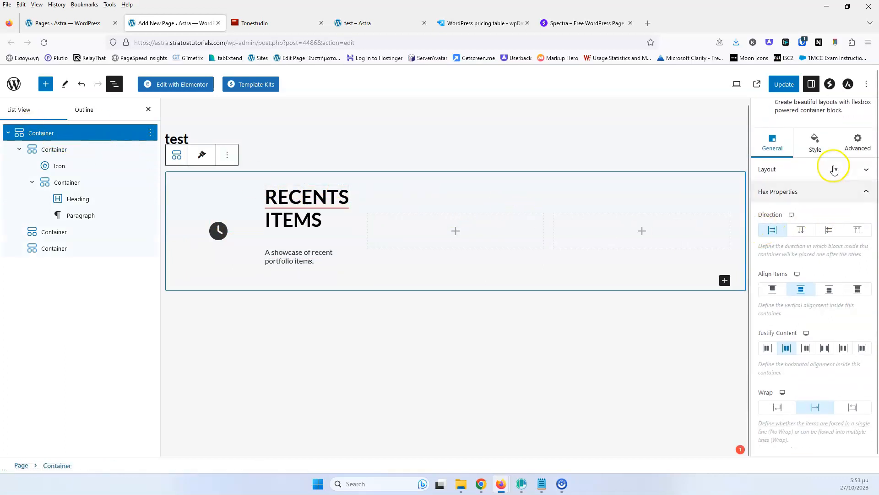
{"action": "left_click", "coordinate": [816, 146]}
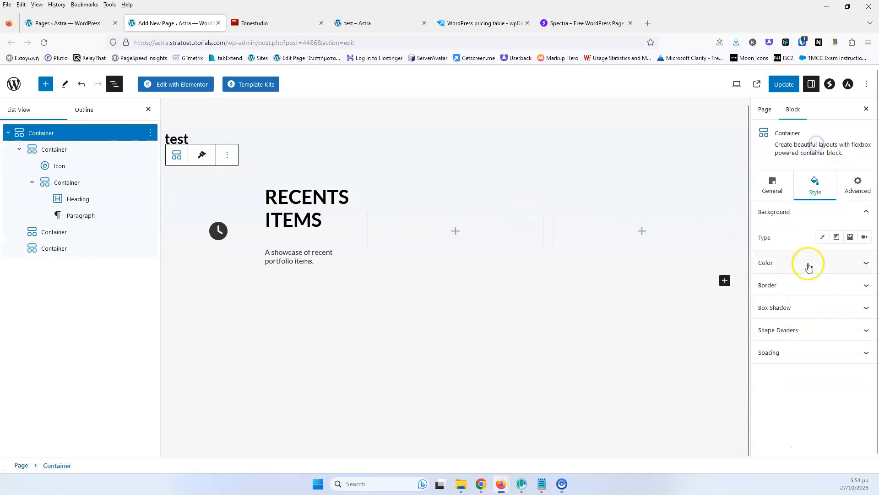
{"action": "left_click", "coordinate": [798, 285]}
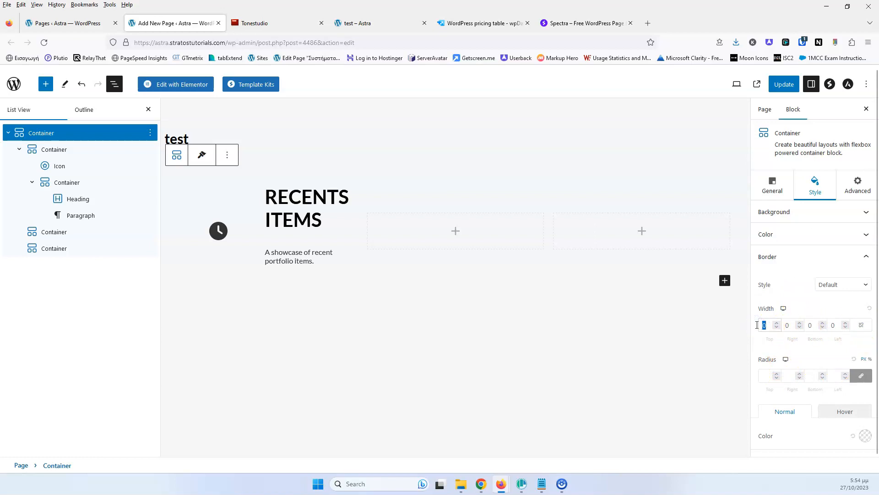
{"action": "left_click", "coordinate": [823, 284]}
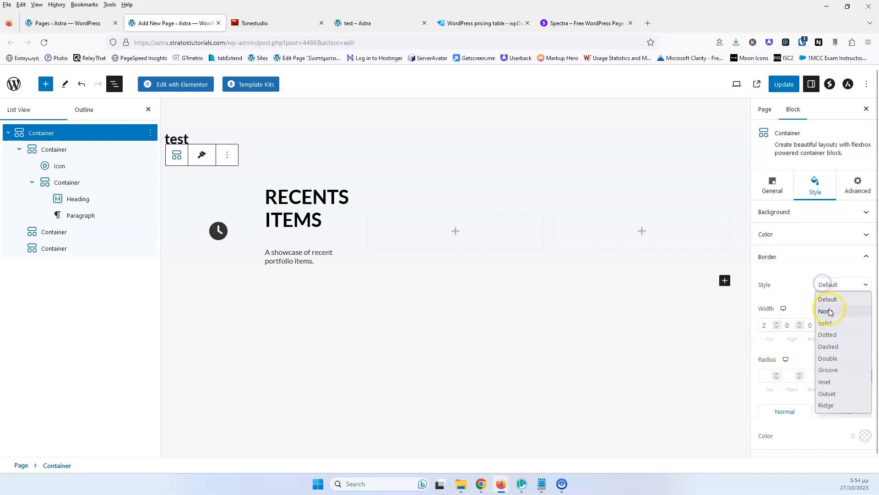
{"action": "left_click", "coordinate": [829, 323]}
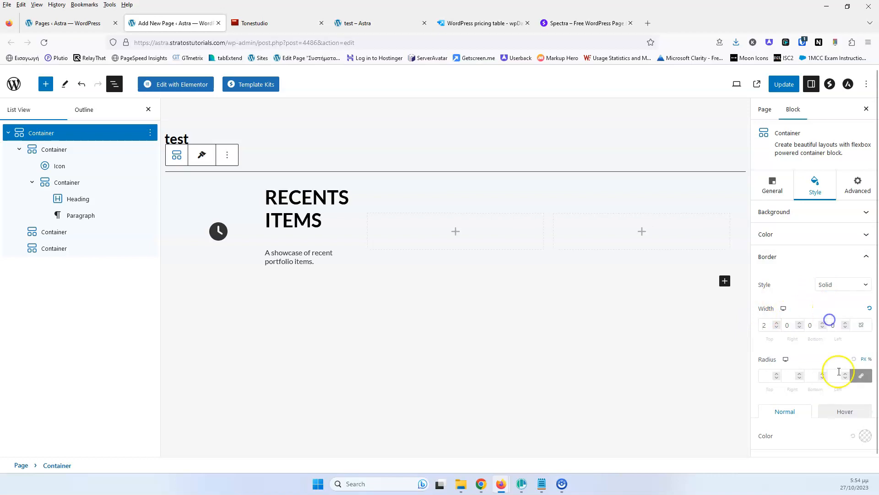
{"action": "left_click", "coordinate": [865, 438]}
{"action": "left_click", "coordinate": [823, 378]}
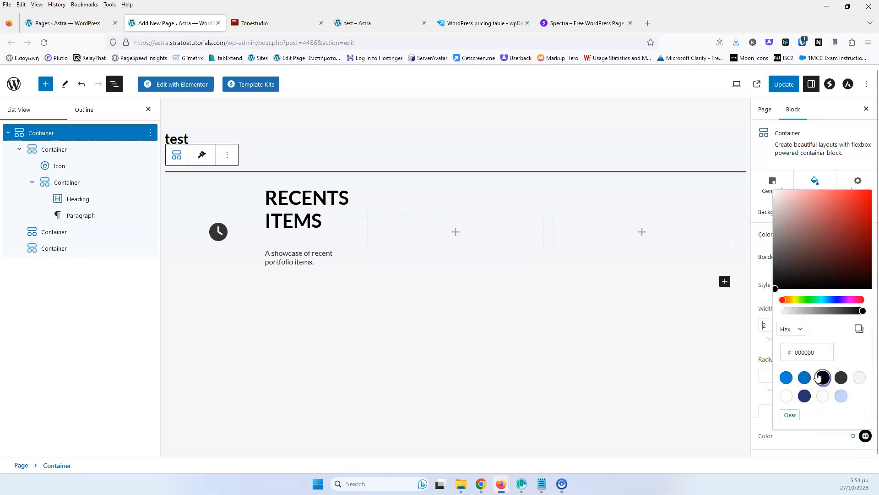
Update the page and reload the published test page to check the top border.
{"action": "left_click", "coordinate": [779, 86]}
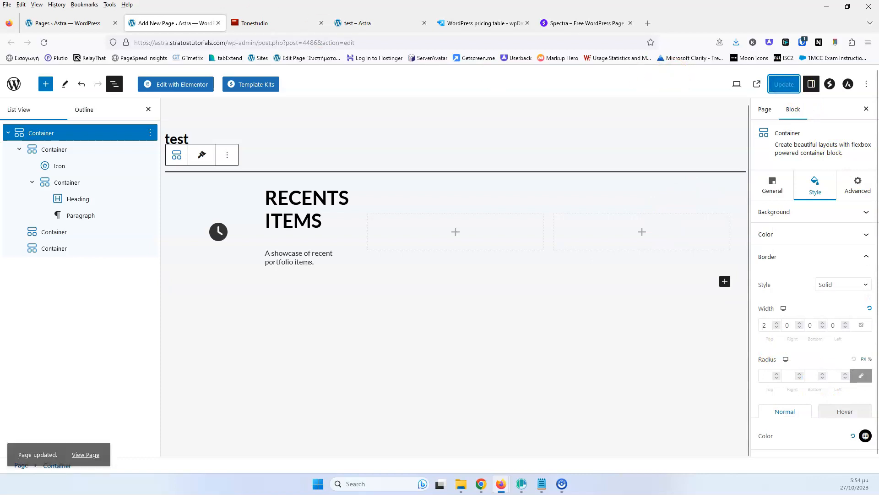
{"action": "left_click", "coordinate": [338, 25]}
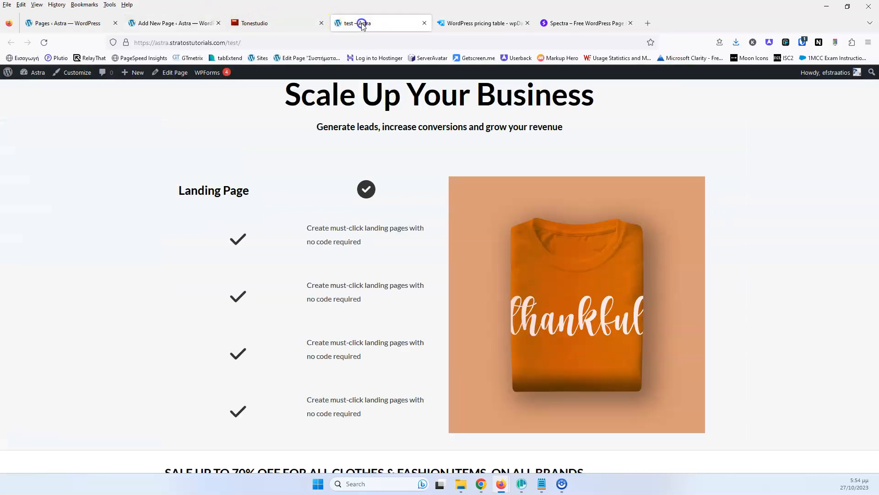
{"action": "left_click", "coordinate": [44, 42]}
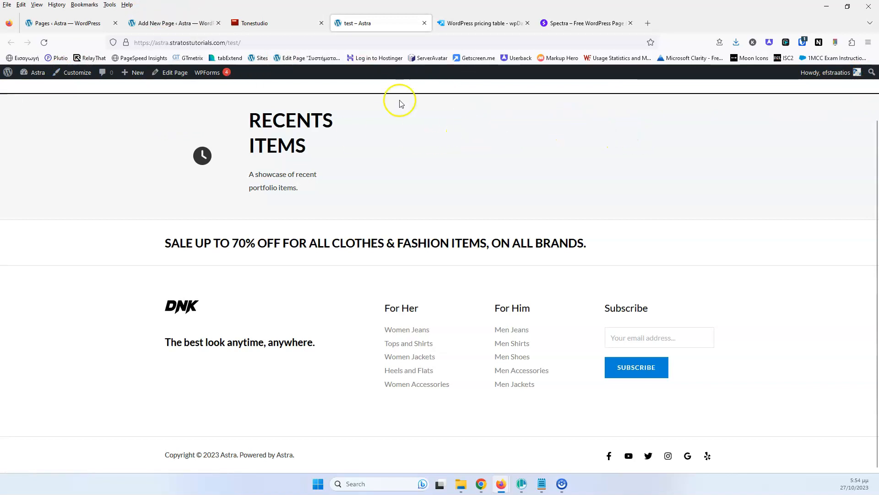
Back in the page editor, insert a new empty container inside the outermost container after the three column containers.
{"action": "left_click", "coordinate": [170, 23]}
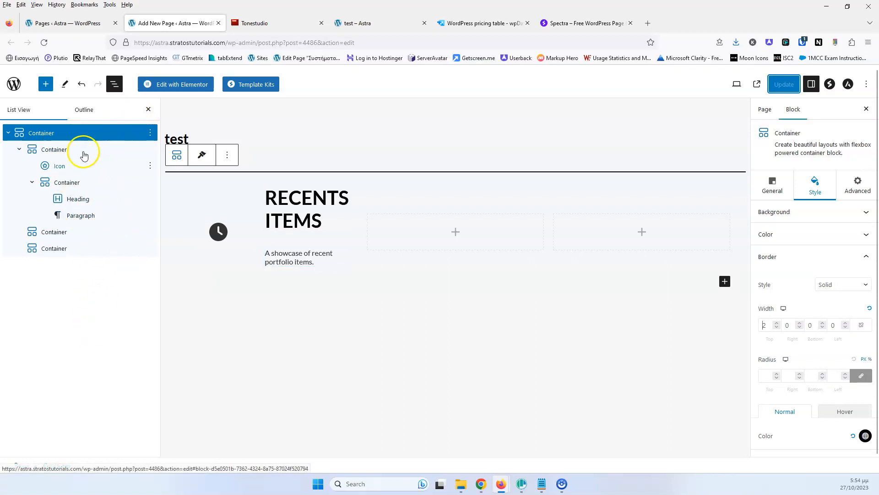
{"action": "left_click", "coordinate": [31, 184]}
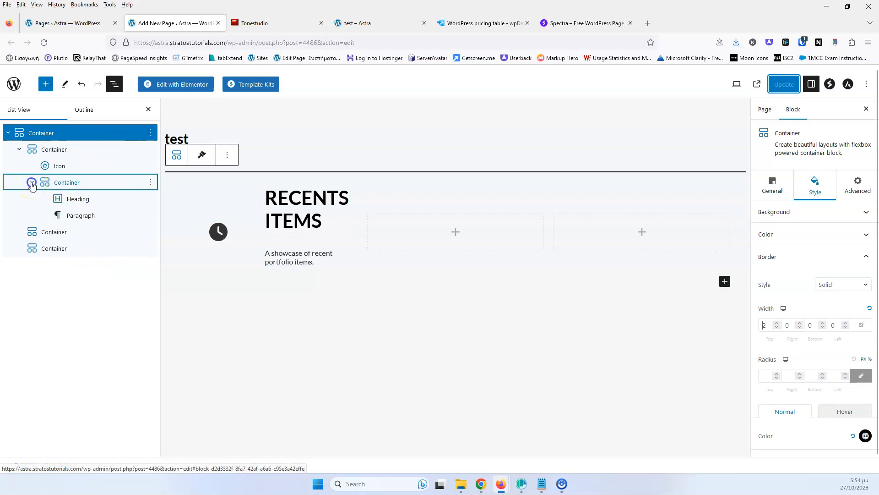
{"action": "left_click", "coordinate": [19, 149]}
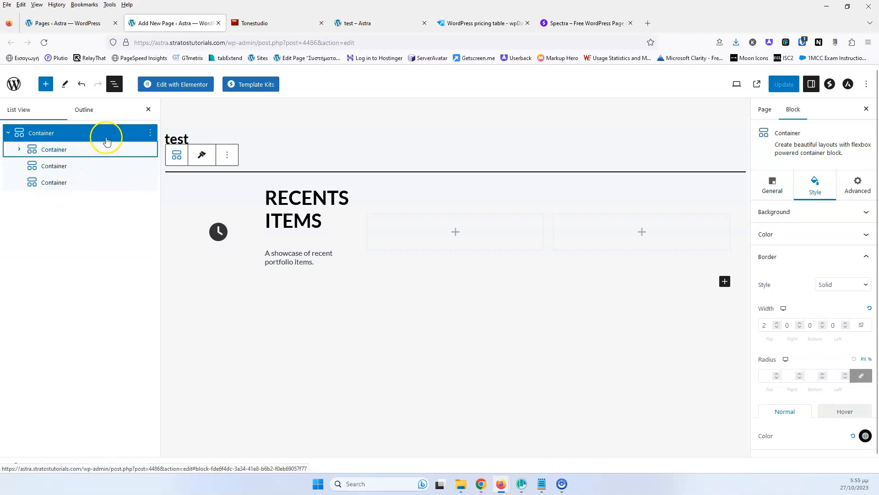
{"action": "left_click", "coordinate": [101, 133]}
{"action": "left_click", "coordinate": [722, 280]}
{"action": "left_click", "coordinate": [609, 352]}
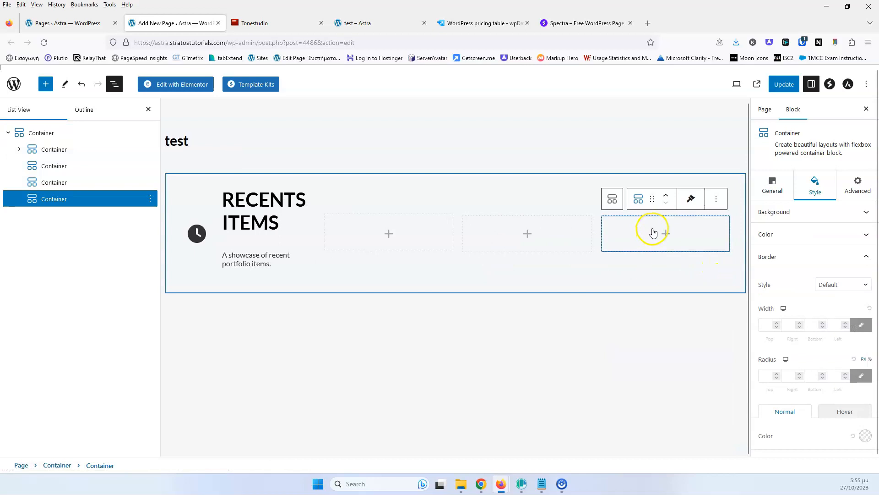
Move the new container above the three column containers and nest all three columns inside it.
{"action": "left_click_drag", "start_coordinate": [36, 200], "coordinate": [35, 143]}
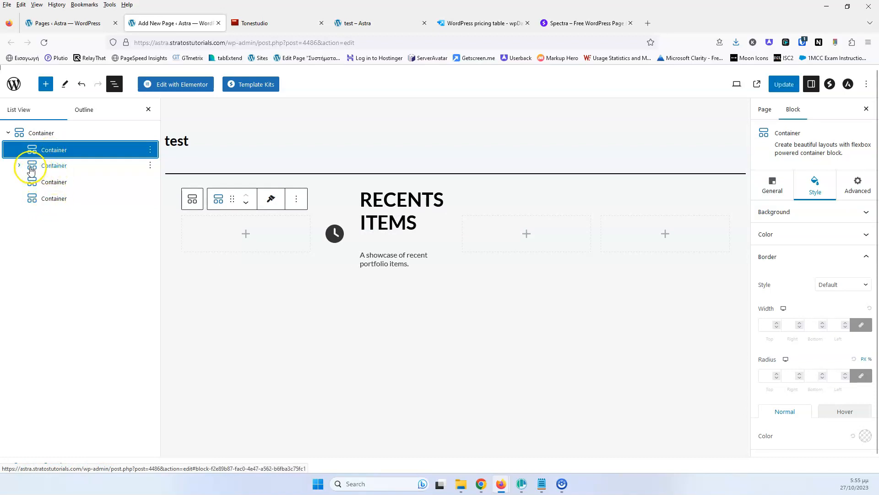
{"action": "left_click_drag", "start_coordinate": [28, 166], "coordinate": [48, 191]}
{"action": "left_click", "coordinate": [19, 152]}
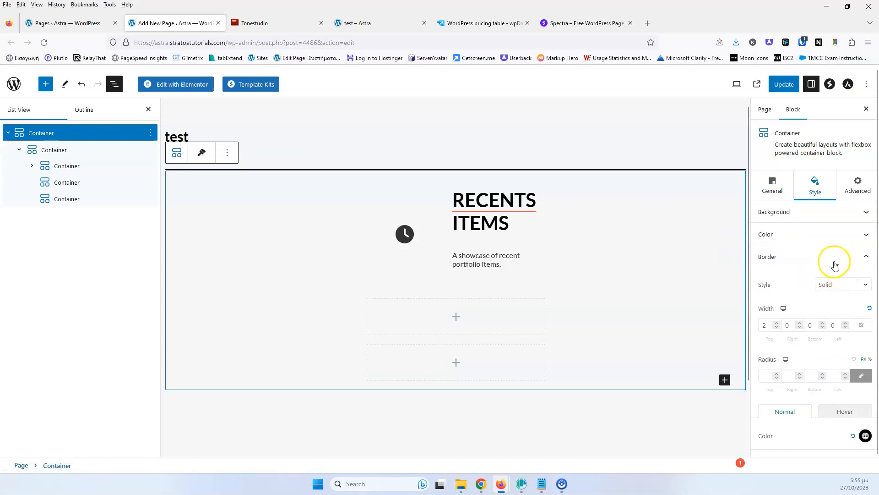
Reset the outermost container's border style to Default and update the page.
{"action": "left_click", "coordinate": [833, 293]}
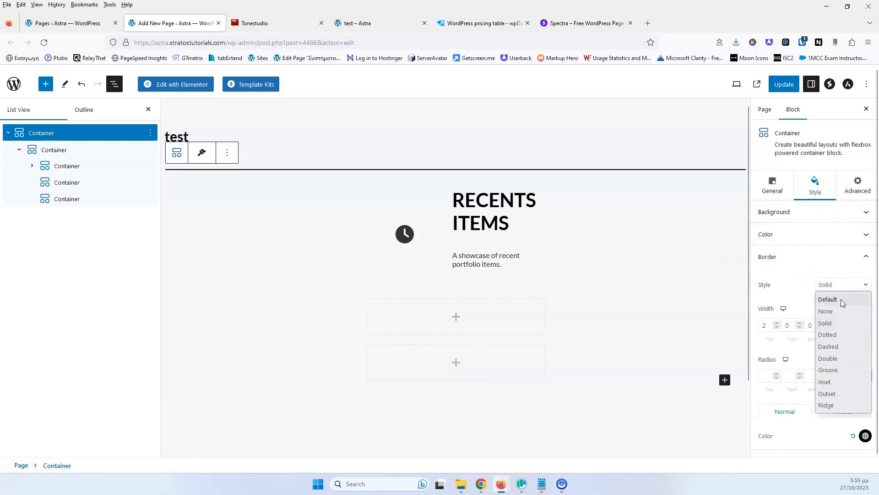
{"action": "left_click", "coordinate": [841, 298]}
{"action": "left_click", "coordinate": [783, 84]}
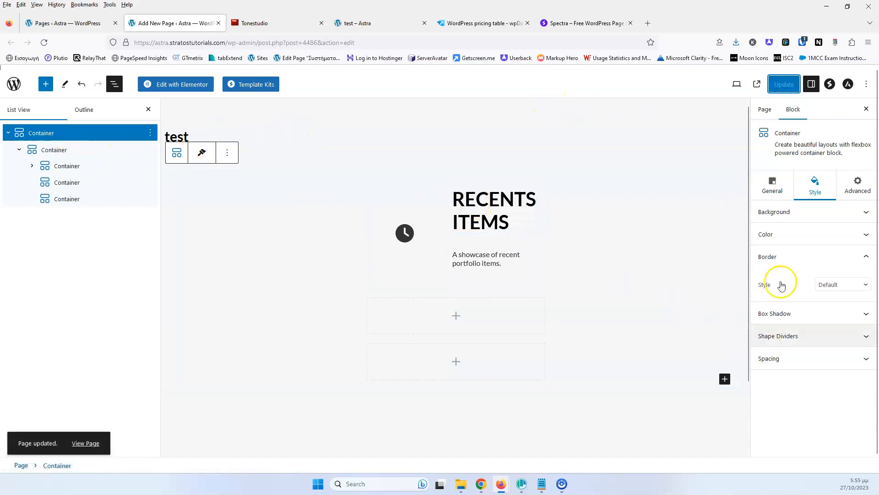
Set the outermost container's flex direction to column and the direction of the container holding the three columns to row.
{"action": "left_click", "coordinate": [756, 186]}
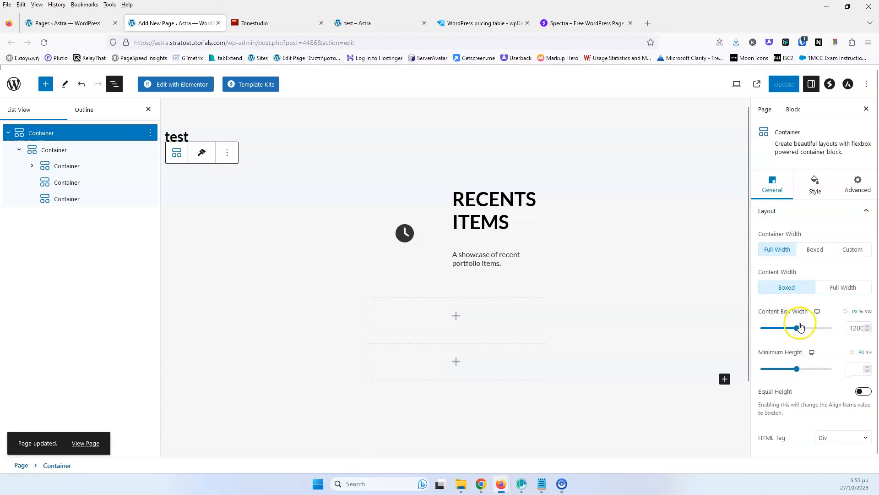
{"action": "scroll", "coordinate": [800, 326], "scroll_direction": "down", "scroll_amount": 2}
{"action": "left_click", "coordinate": [785, 444]}
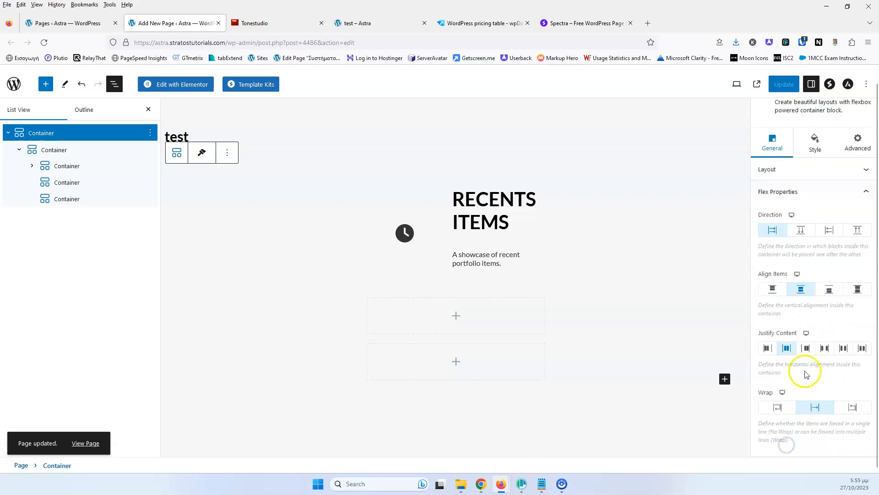
{"action": "left_click", "coordinate": [802, 231]}
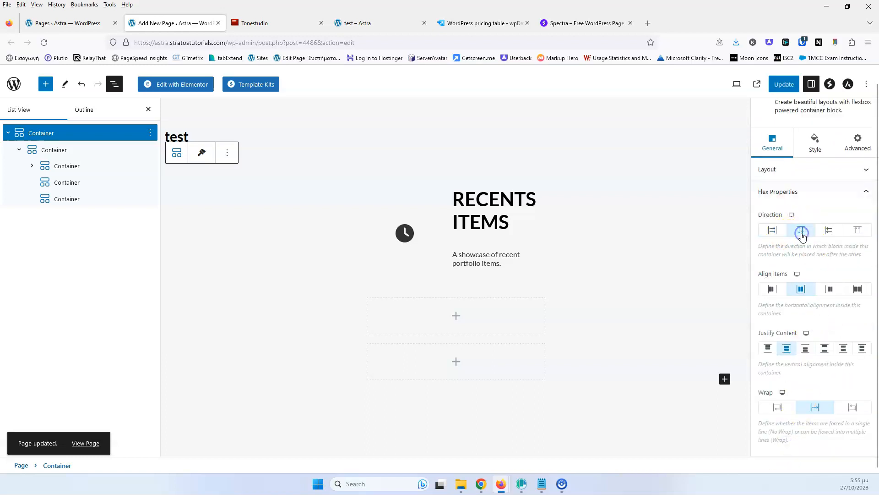
{"action": "left_click", "coordinate": [775, 234]}
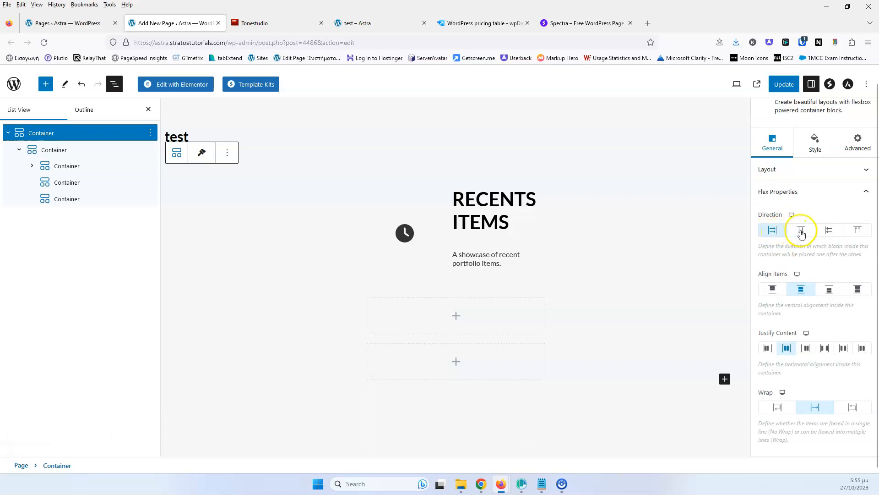
{"action": "left_click", "coordinate": [801, 233]}
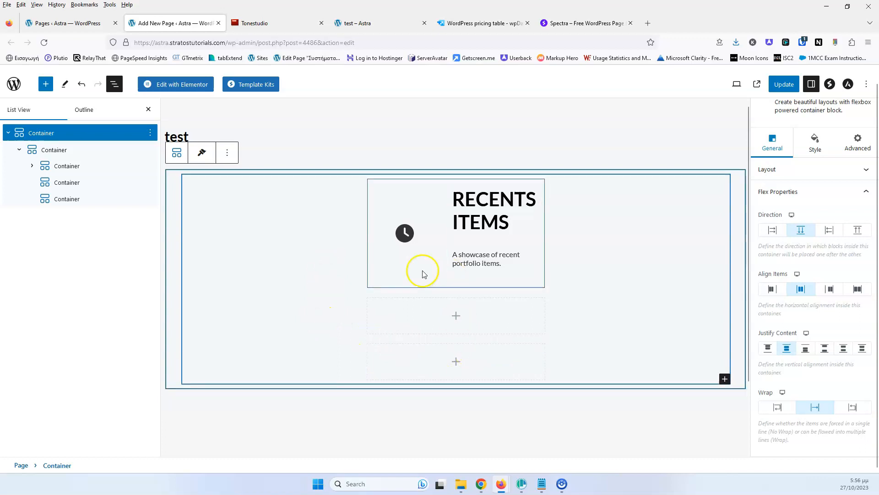
{"action": "left_click", "coordinate": [56, 151]}
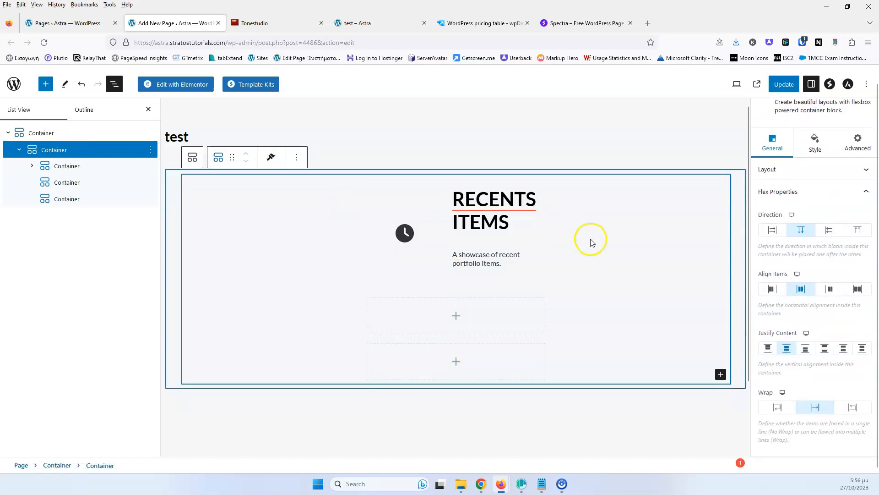
{"action": "left_click", "coordinate": [773, 231]}
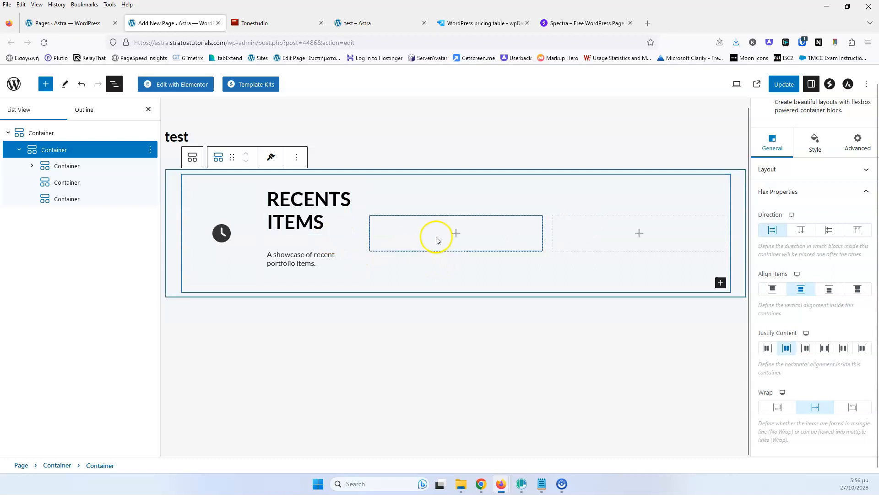
Give the container holding the three columns a solid black border, 2 px on top and 0 on the other sides.
{"action": "left_click", "coordinate": [69, 152]}
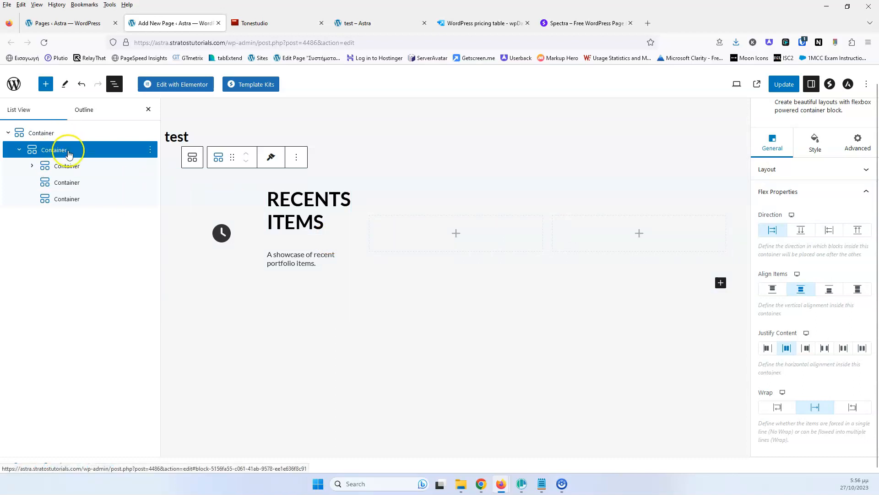
{"action": "left_click", "coordinate": [816, 145]}
{"action": "left_click", "coordinate": [810, 289]}
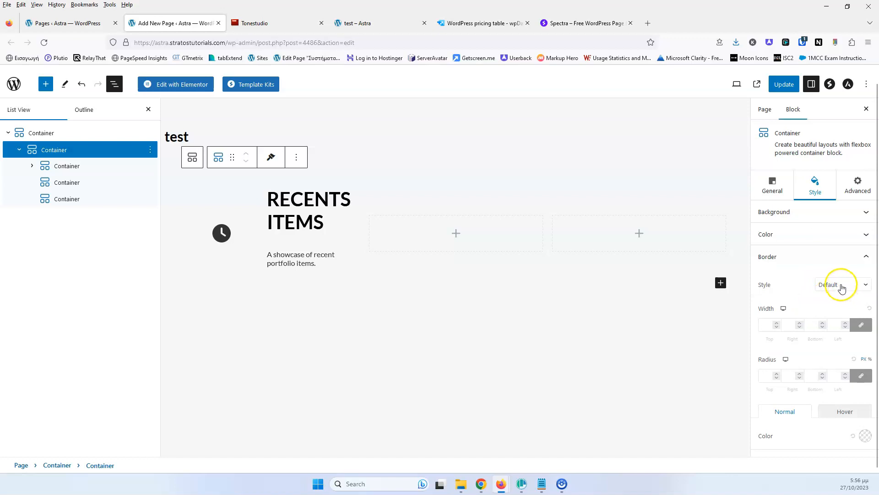
{"action": "left_click", "coordinate": [842, 285]}
{"action": "left_click", "coordinate": [828, 324]}
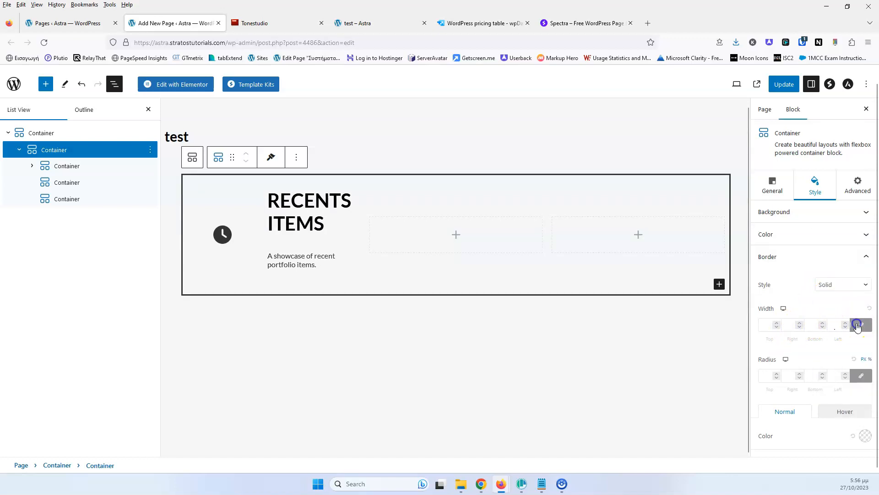
{"action": "left_click", "coordinate": [857, 325]}
{"action": "left_click_drag", "start_coordinate": [767, 325], "coordinate": [750, 328]}
{"action": "type", "text": "2"}
{"action": "left_click", "coordinate": [831, 388]}
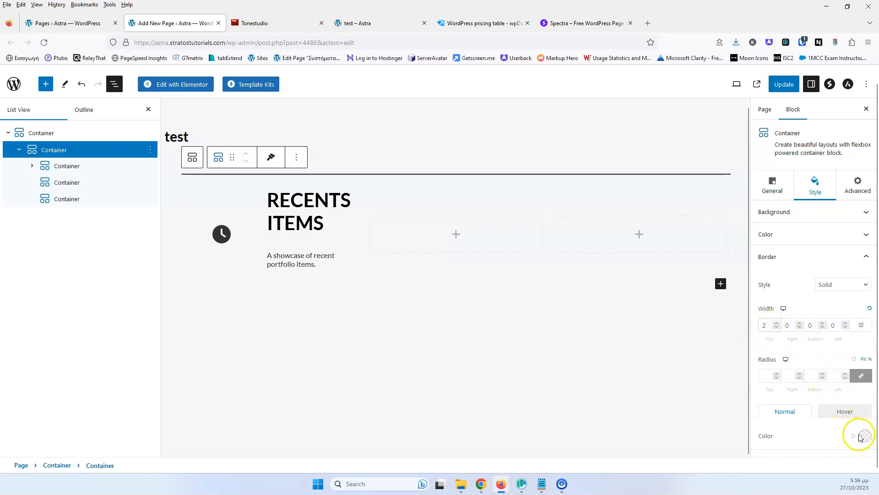
{"action": "left_click", "coordinate": [863, 436]}
{"action": "left_click", "coordinate": [823, 377]}
Update the page and reload the published test page to check the top border above the nested row.
{"action": "left_click", "coordinate": [784, 85]}
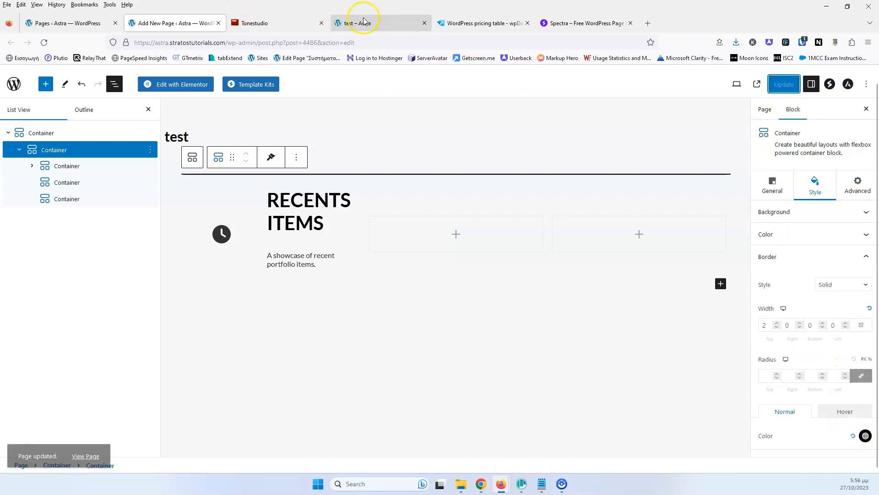
{"action": "left_click", "coordinate": [364, 21]}
{"action": "left_click", "coordinate": [44, 43]}
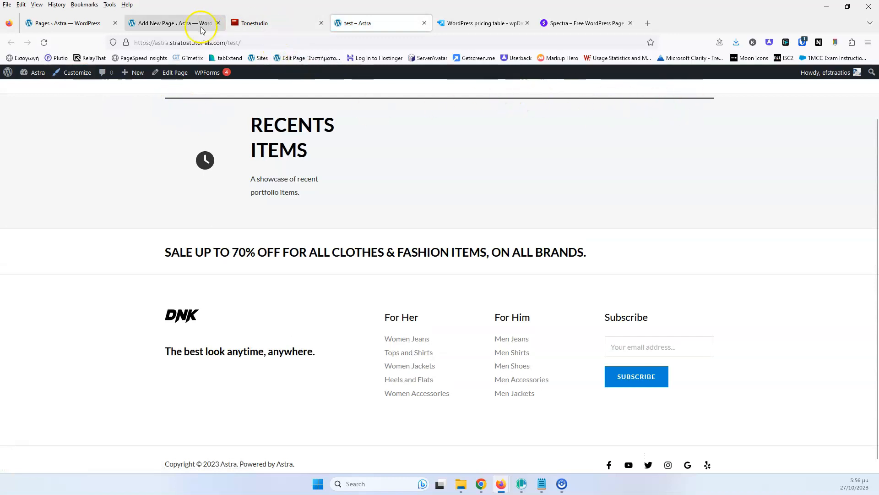
Return to the page editor and clear the border color of the container holding the three columns.
{"action": "left_click", "coordinate": [185, 23]}
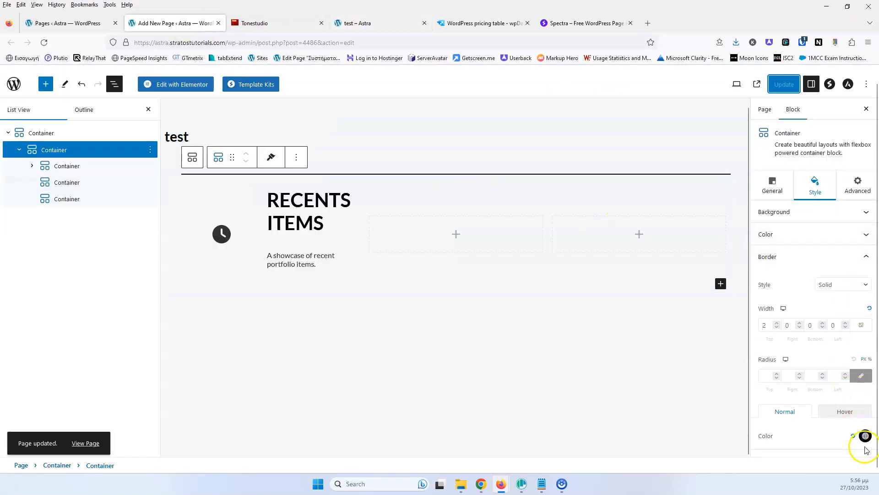
{"action": "left_click", "coordinate": [853, 436]}
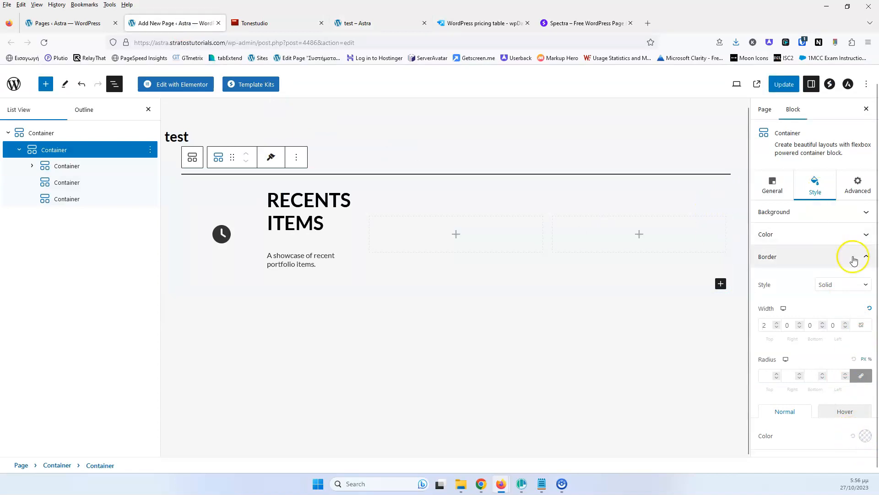
Reset the border style of the container holding the three columns to Default and check the Tonestudio reference page.
{"action": "left_click", "coordinate": [846, 284]}
{"action": "left_click", "coordinate": [840, 299]}
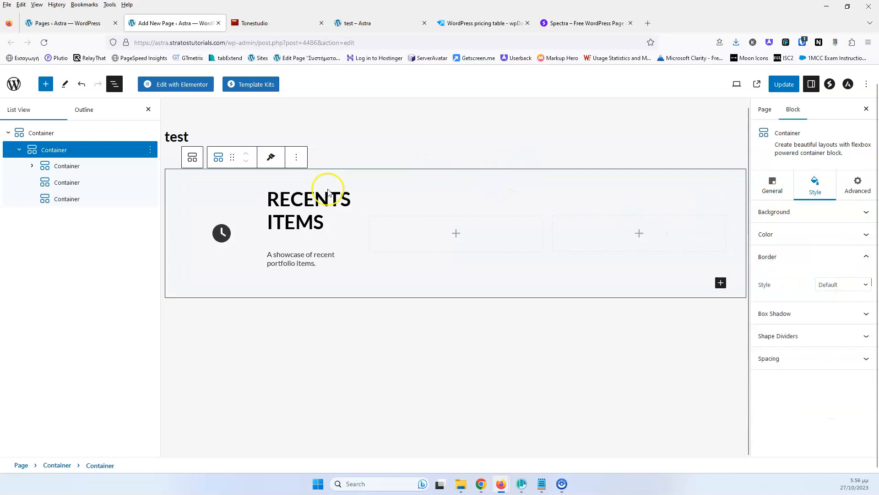
{"action": "left_click", "coordinate": [274, 23]}
{"action": "left_click", "coordinate": [170, 25]}
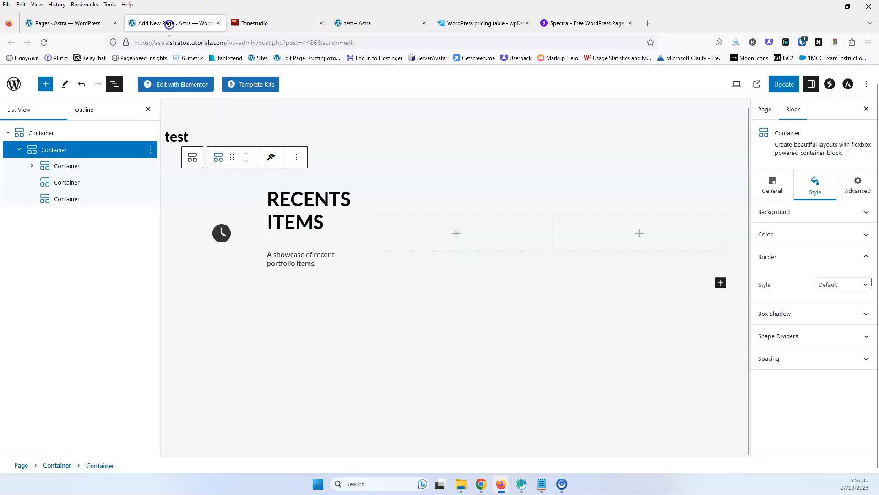
Give the outermost container a solid black background color (000000).
{"action": "left_click", "coordinate": [46, 133]}
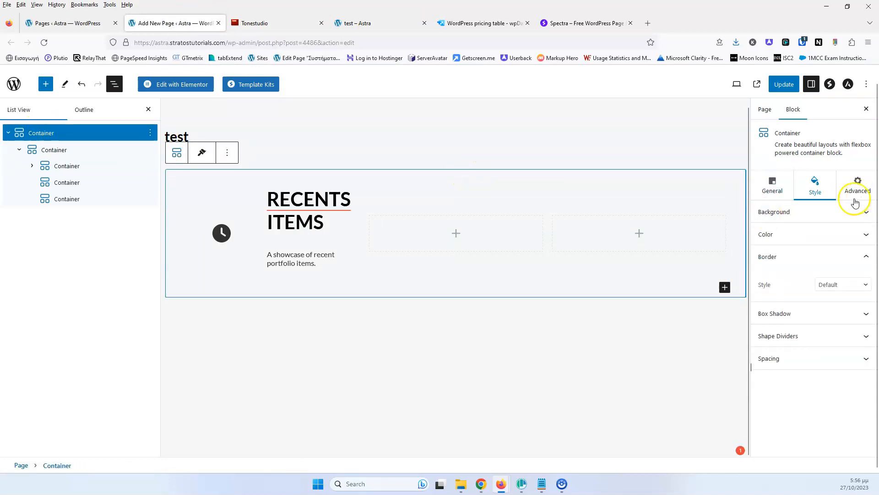
{"action": "left_click", "coordinate": [821, 212]}
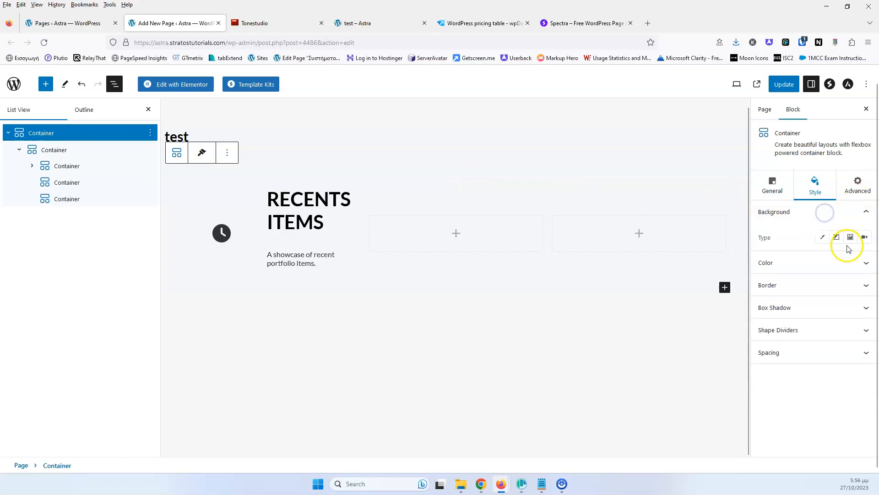
{"action": "left_click", "coordinate": [824, 237]}
{"action": "left_click", "coordinate": [866, 263]}
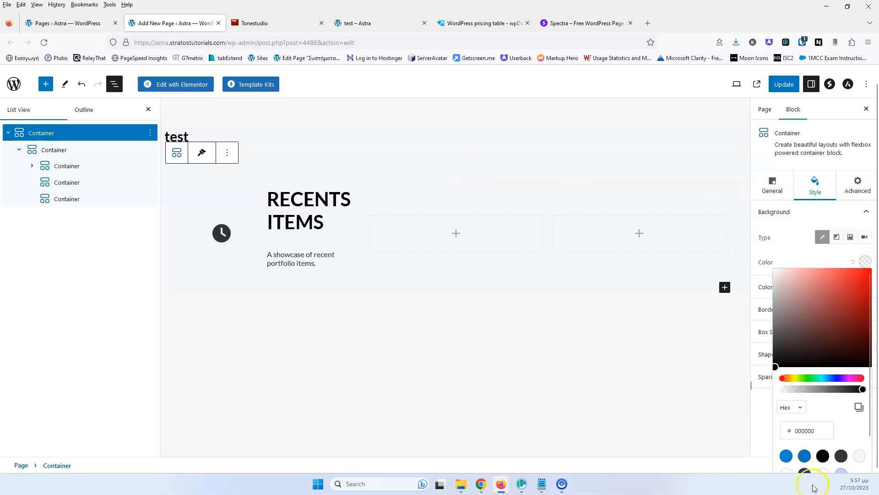
{"action": "left_click", "coordinate": [823, 456]}
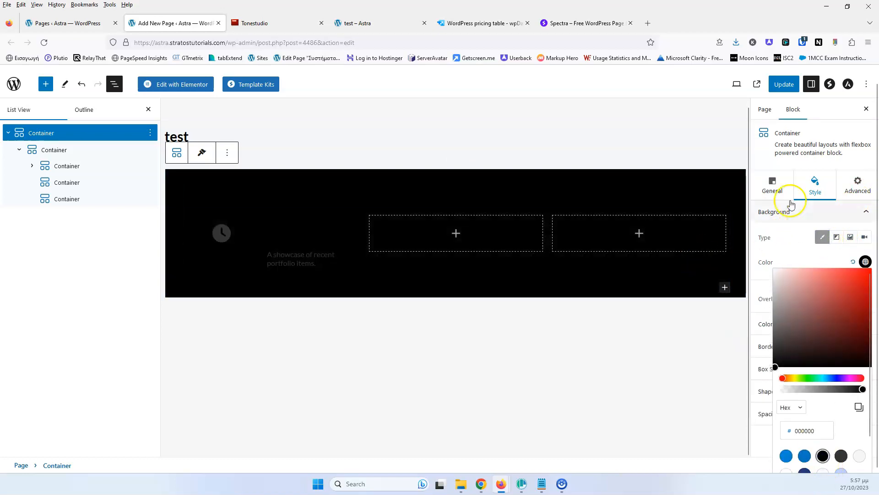
{"action": "left_click", "coordinate": [797, 196]}
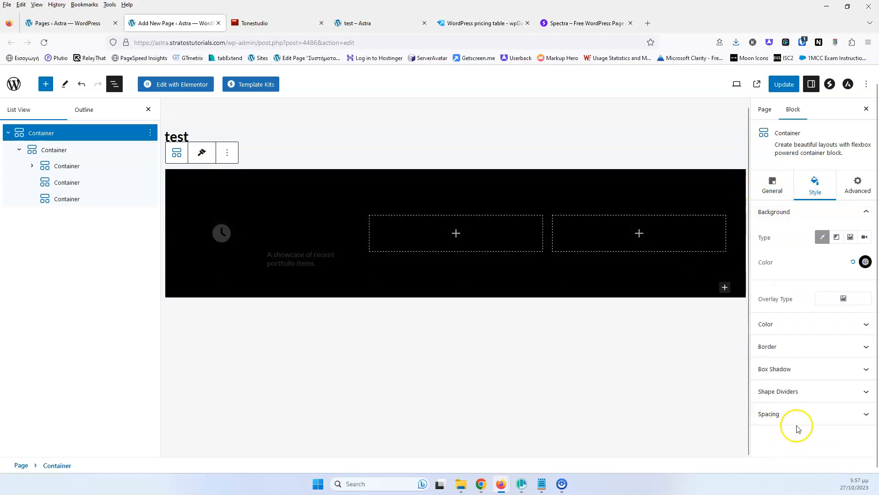
Unlink the outermost container's padding values and set its top and bottom padding to 50 px.
{"action": "left_click", "coordinate": [797, 413]}
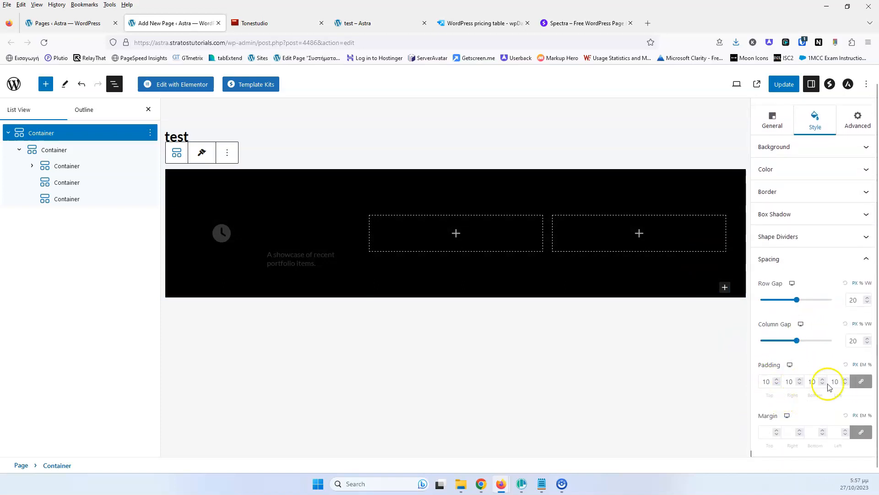
{"action": "left_click", "coordinate": [862, 382]}
{"action": "left_click", "coordinate": [766, 384]}
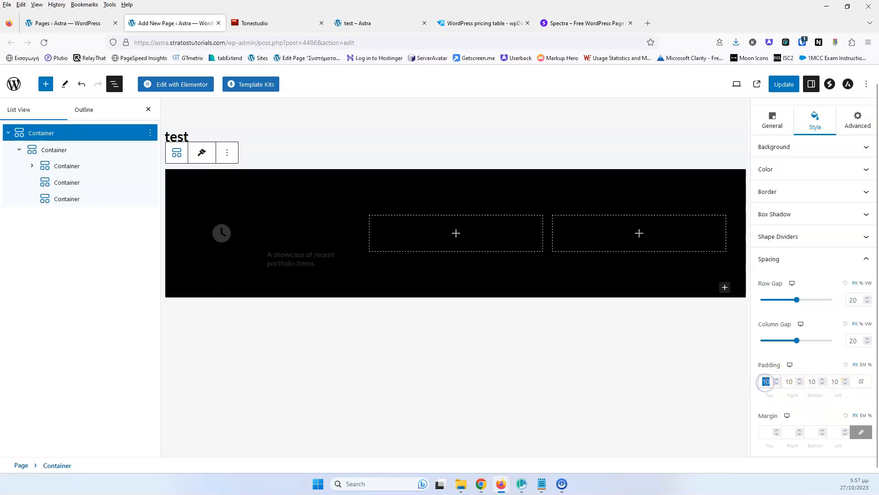
{"action": "type", "text": "50"}
{"action": "left_click", "coordinate": [814, 383]}
{"action": "type", "text": "5"}
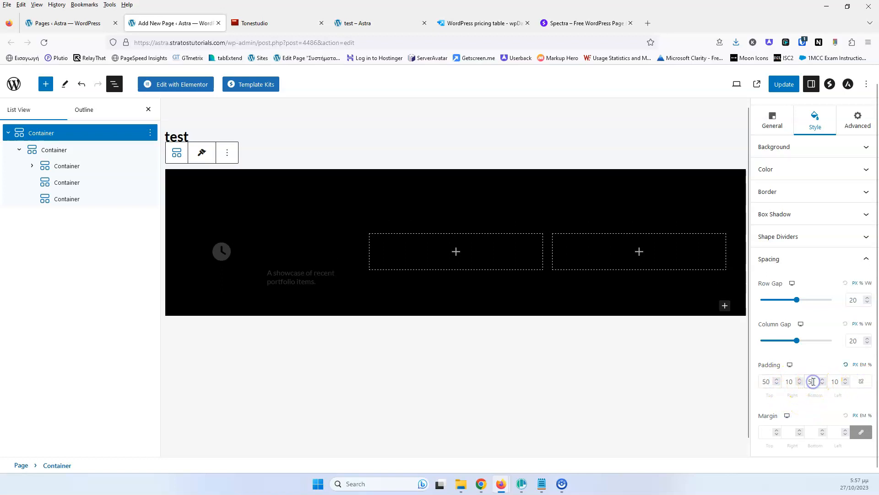
{"action": "type", "text": "0"}
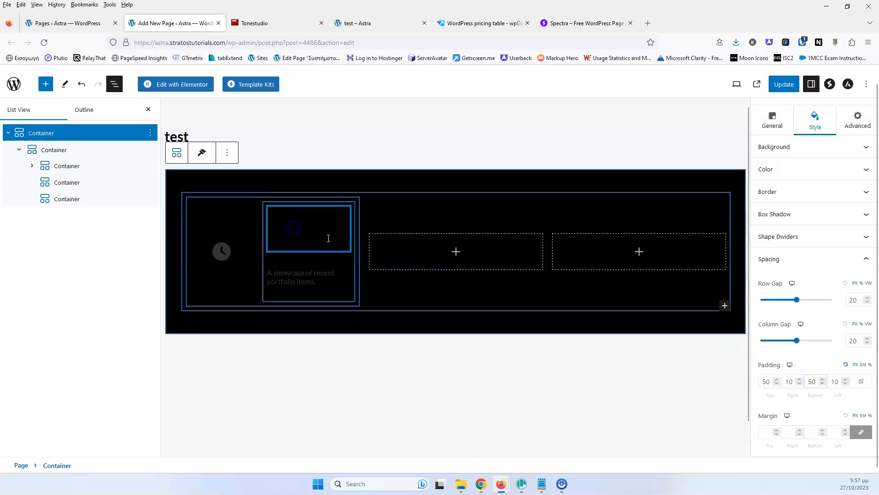
Set the text color of the RECENTS ITEMS heading to white.
{"action": "left_click", "coordinate": [309, 229]}
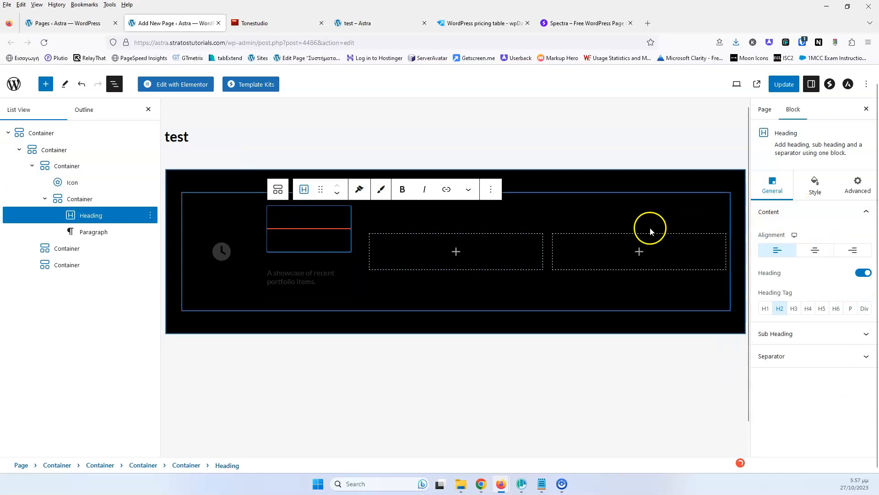
{"action": "left_click", "coordinate": [821, 189]}
{"action": "left_click", "coordinate": [864, 275]}
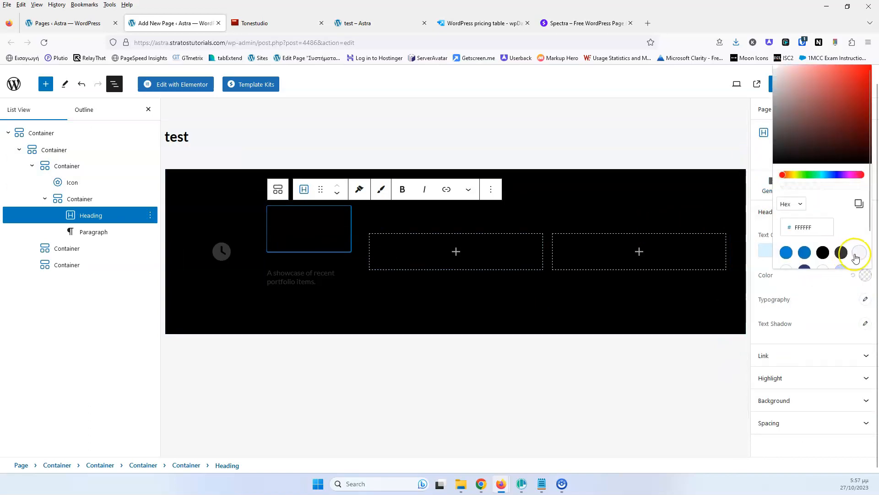
{"action": "left_click", "coordinate": [787, 268]}
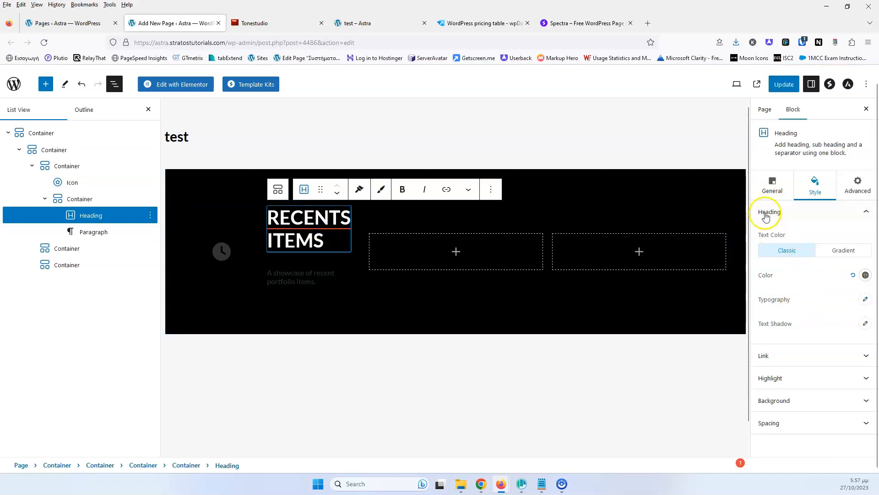
Change the RECENTS ITEMS heading tag to H4 and try a typography font size of 10.
{"action": "left_click", "coordinate": [772, 184]}
{"action": "left_click", "coordinate": [808, 309]}
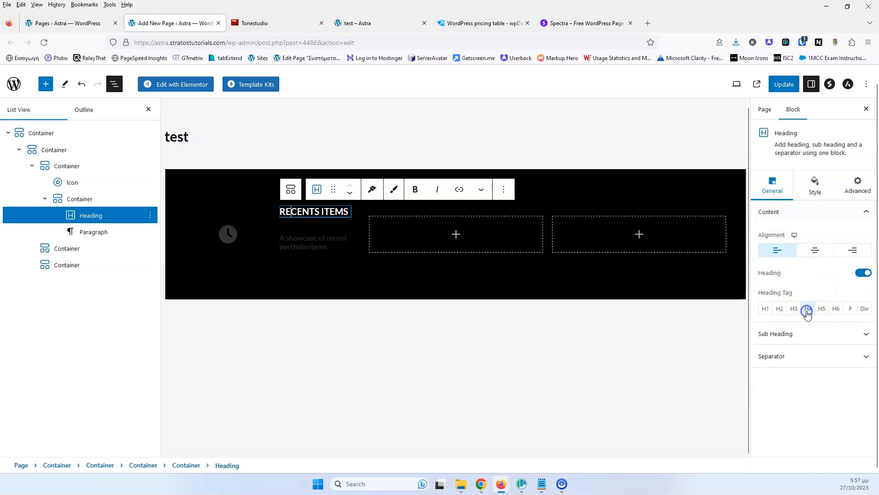
{"action": "left_click", "coordinate": [812, 185]}
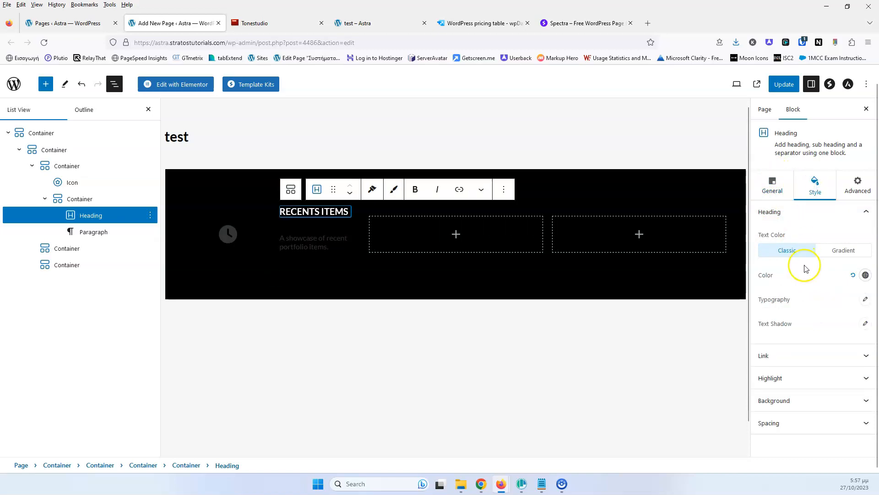
{"action": "left_click", "coordinate": [865, 299]}
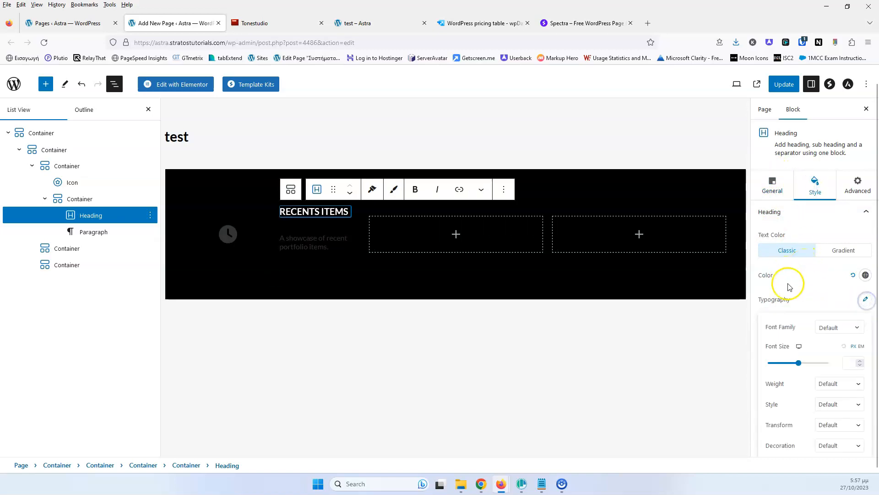
{"action": "left_click", "coordinate": [848, 363]}
{"action": "type", "text": "10"}
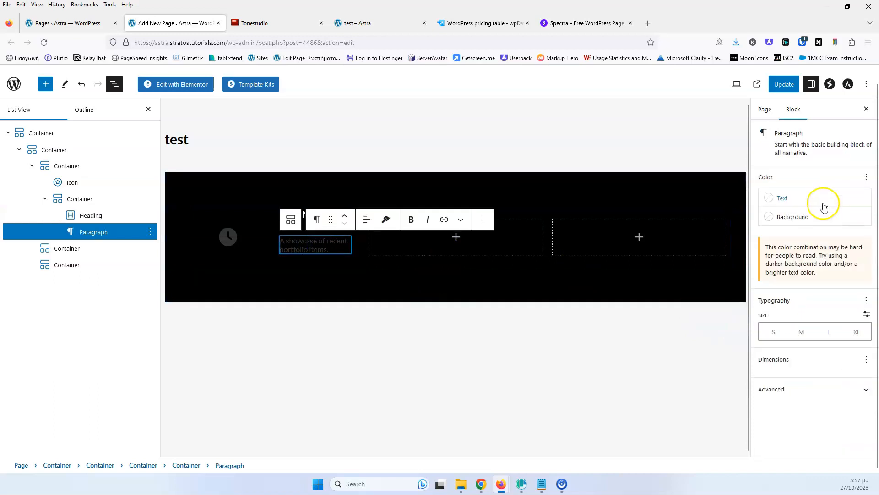
Set the paragraph's text colour to white and the clock icon's colour to red (FF0000).
{"action": "left_click", "coordinate": [769, 199]}
{"action": "left_click", "coordinate": [728, 280]}
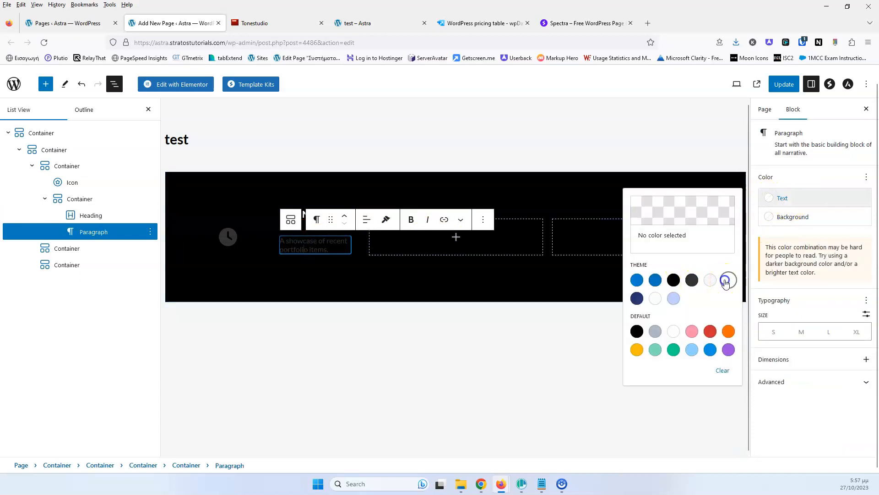
{"action": "left_click", "coordinate": [229, 237]}
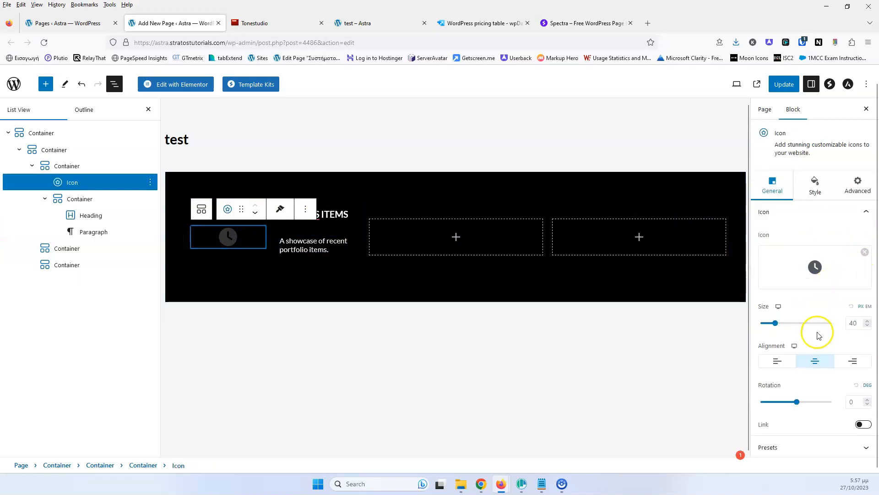
{"action": "left_click", "coordinate": [816, 185]}
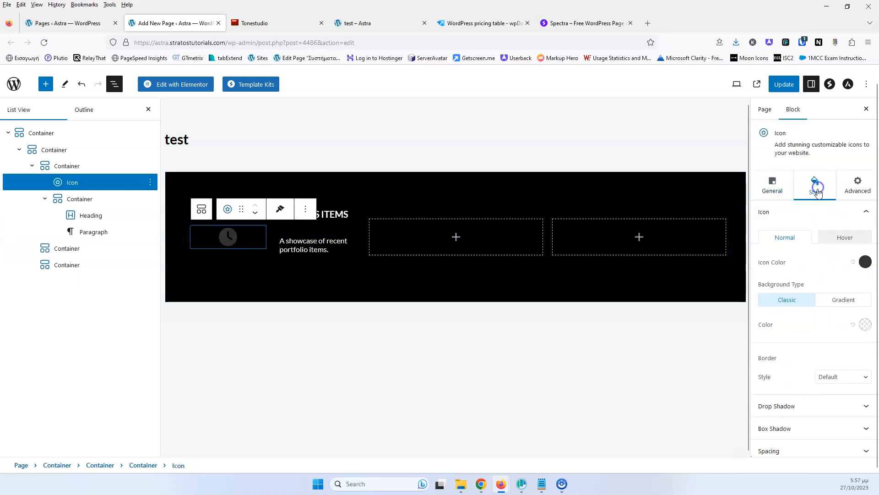
{"action": "left_click", "coordinate": [865, 263]}
{"action": "left_click", "coordinate": [868, 269]}
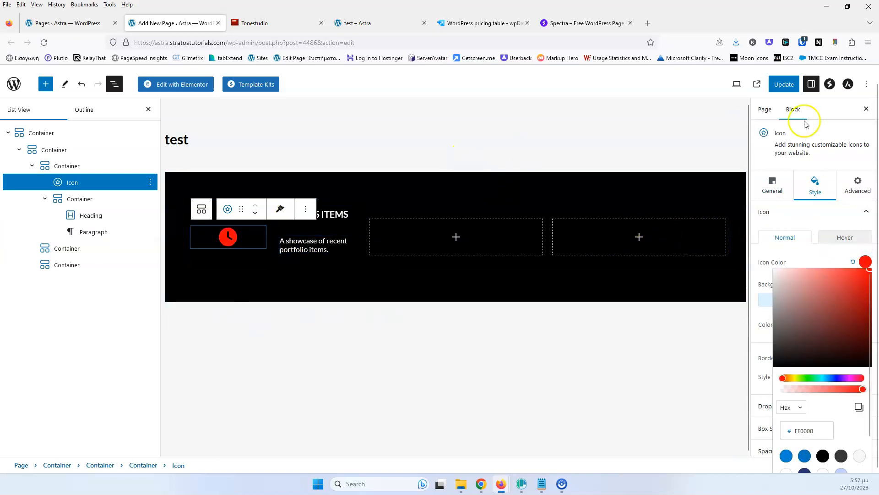
Update the page and reload the published test page to check the new text and icon colours.
{"action": "left_click", "coordinate": [784, 84]}
{"action": "left_click", "coordinate": [359, 24]}
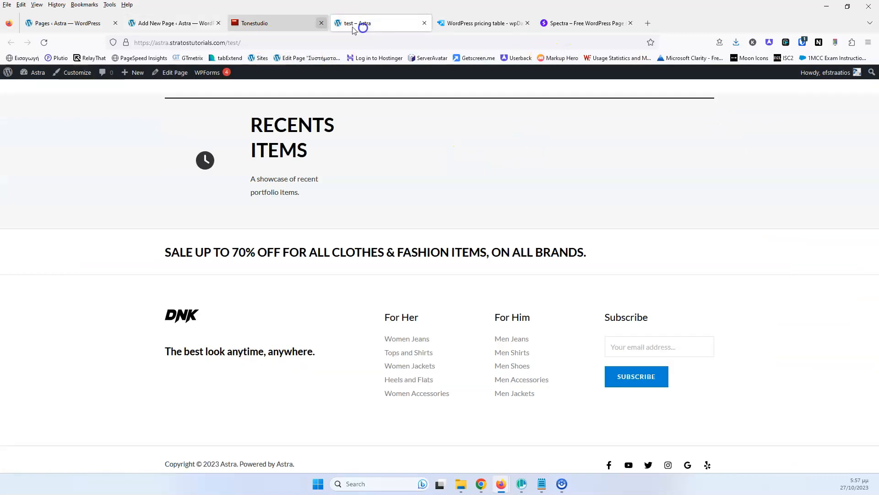
{"action": "left_click", "coordinate": [43, 42]}
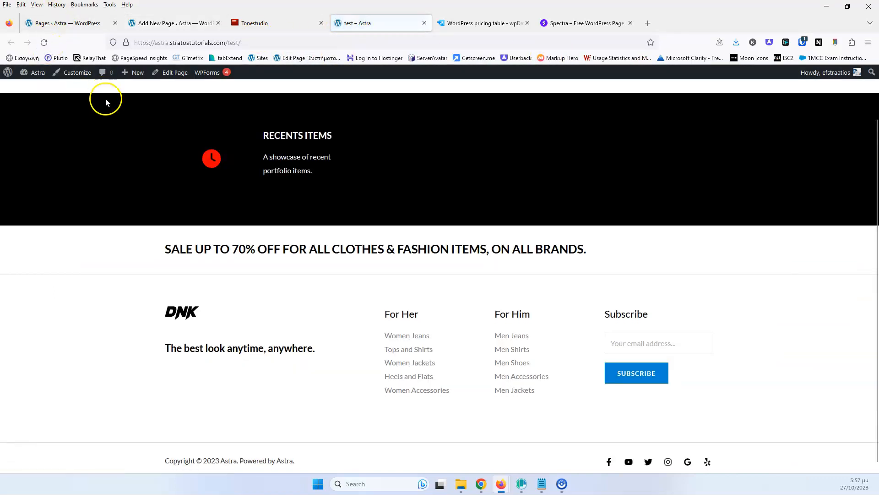
Give the second-level container in the page editor a solid border with a top width of 1 and no other sides.
{"action": "left_click", "coordinate": [194, 23]}
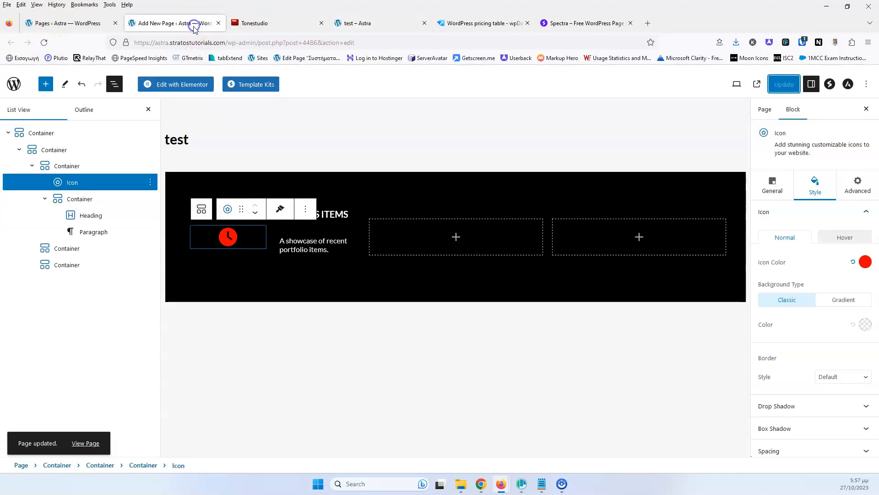
{"action": "left_click", "coordinate": [61, 157]}
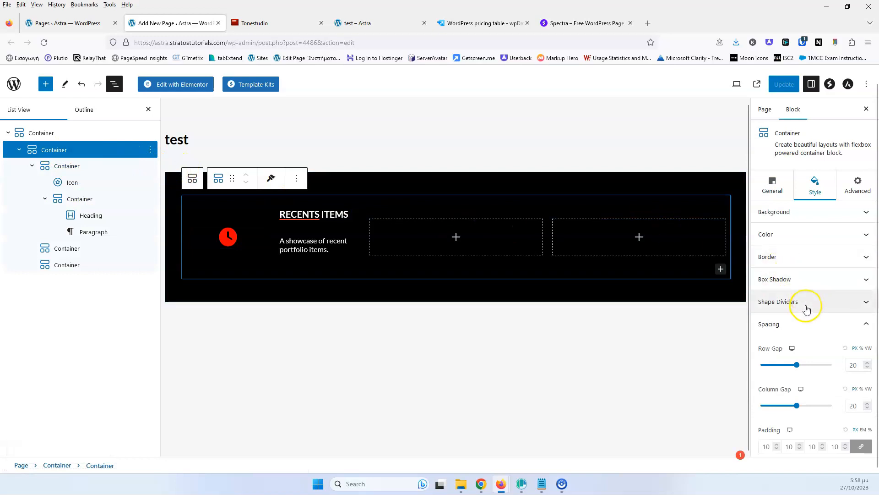
{"action": "left_click", "coordinate": [807, 259]}
{"action": "left_click", "coordinate": [840, 283]}
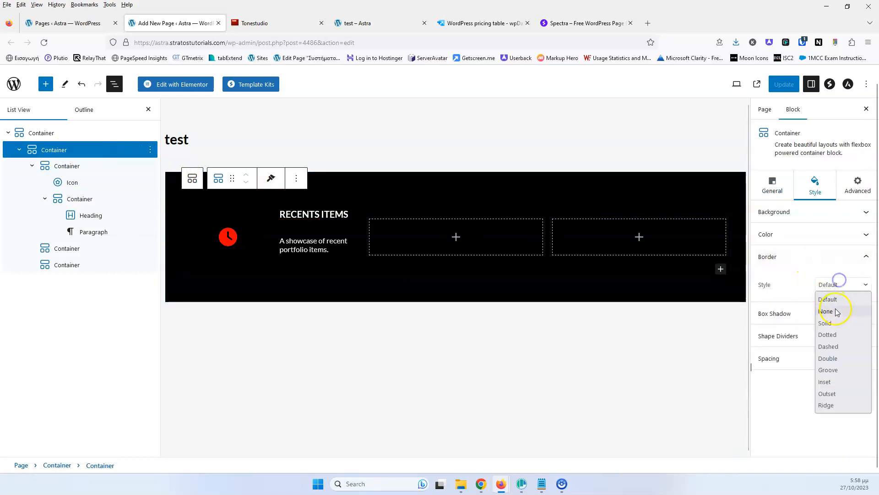
{"action": "left_click", "coordinate": [833, 323]}
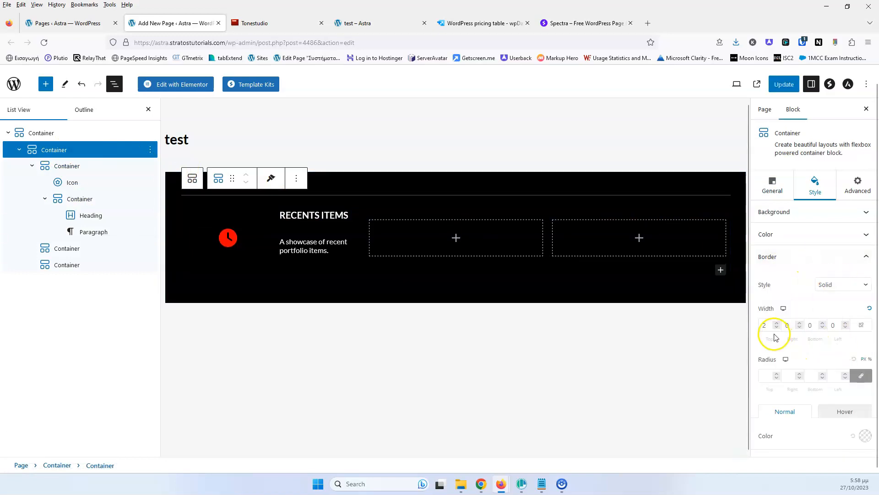
{"action": "left_click", "coordinate": [777, 328]}
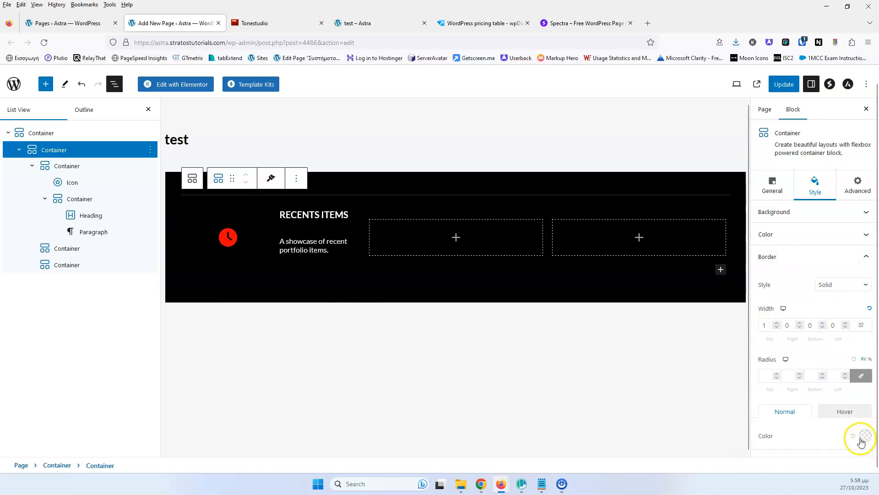
Colour the container's border white and reduce its opacity to FFFFFF30.
{"action": "left_click", "coordinate": [864, 435]}
{"action": "left_click", "coordinate": [788, 396]}
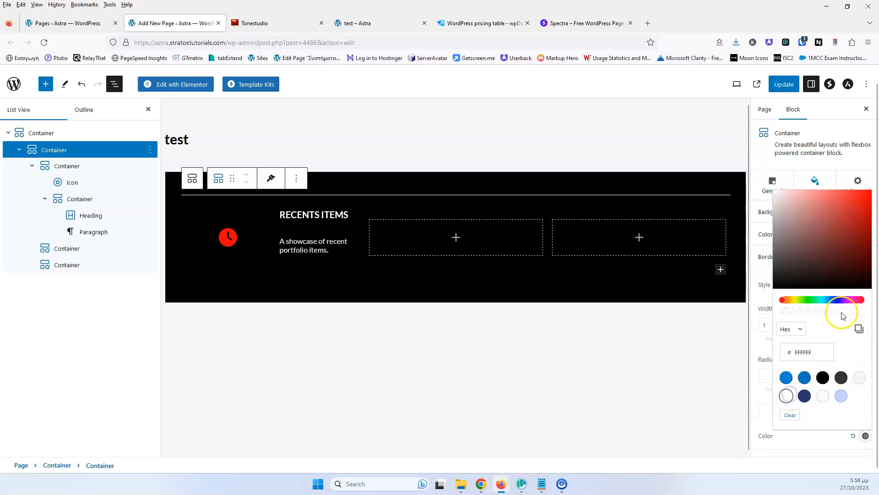
{"action": "left_click_drag", "start_coordinate": [860, 311], "coordinate": [799, 313]}
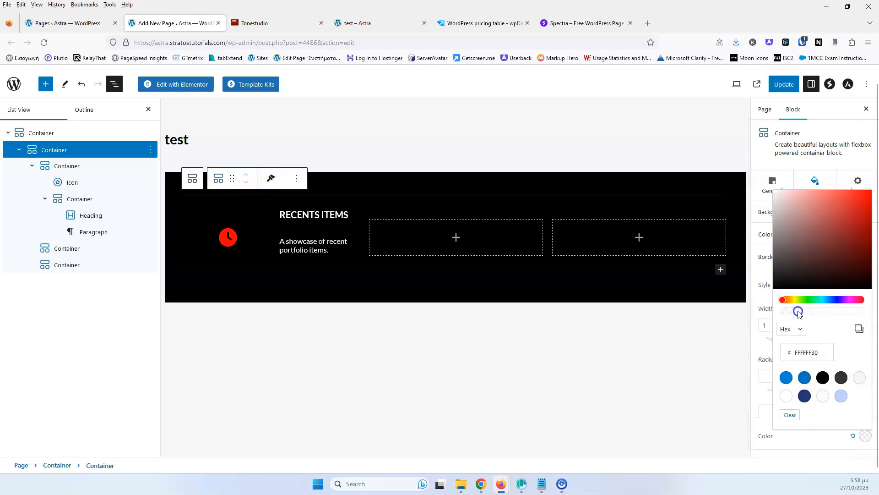
Update the page, reload the published test page, and compare the top border with the Tonestudio reference site.
{"action": "left_click", "coordinate": [784, 84]}
{"action": "left_click", "coordinate": [337, 24]}
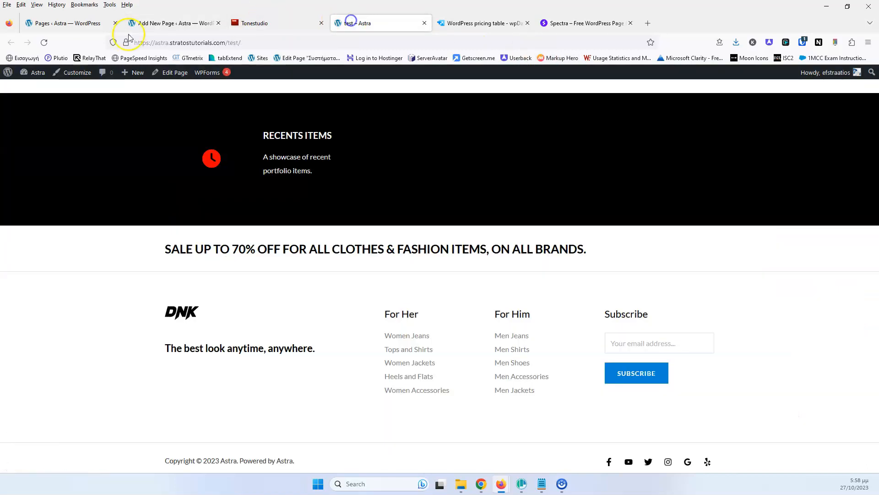
{"action": "left_click", "coordinate": [44, 42]}
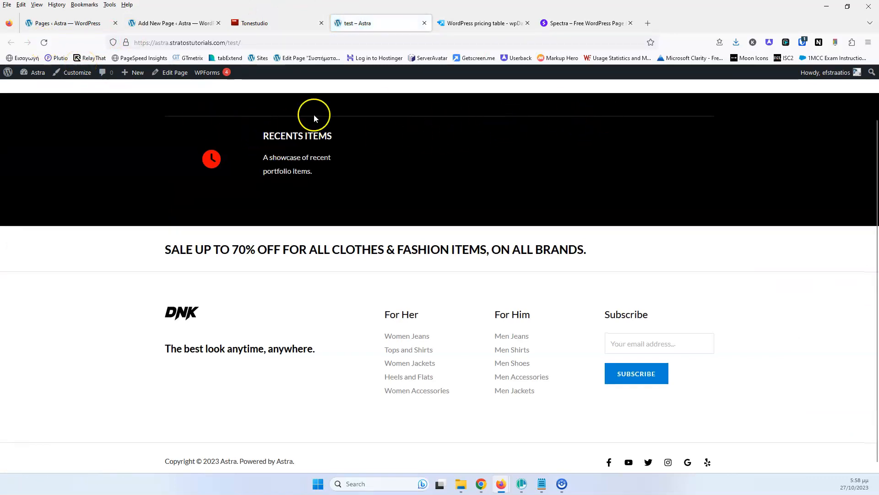
{"action": "left_click", "coordinate": [246, 27]}
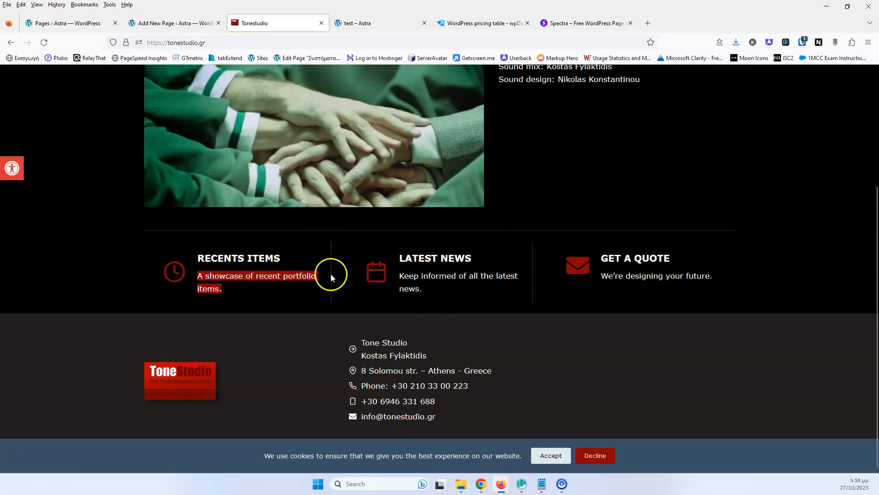
Return to the page editor and duplicate the inner container holding the heading and paragraph twice.
{"action": "left_click", "coordinate": [154, 21]}
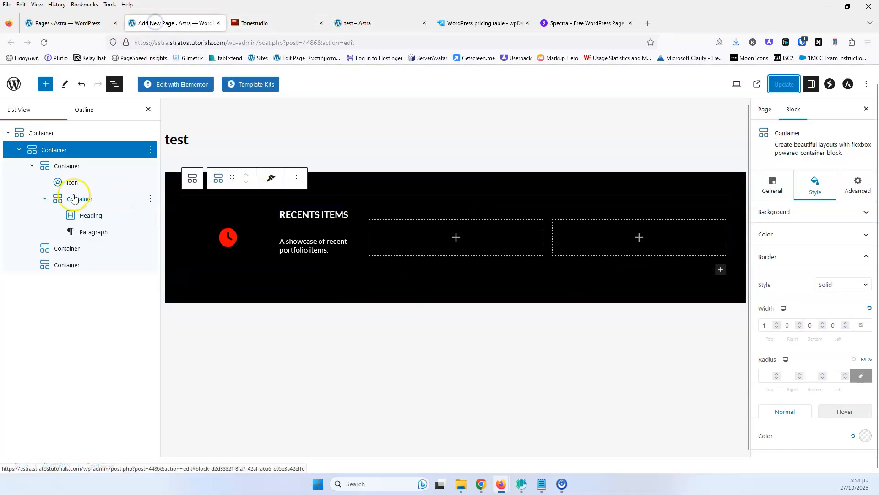
{"action": "left_click", "coordinate": [150, 198]}
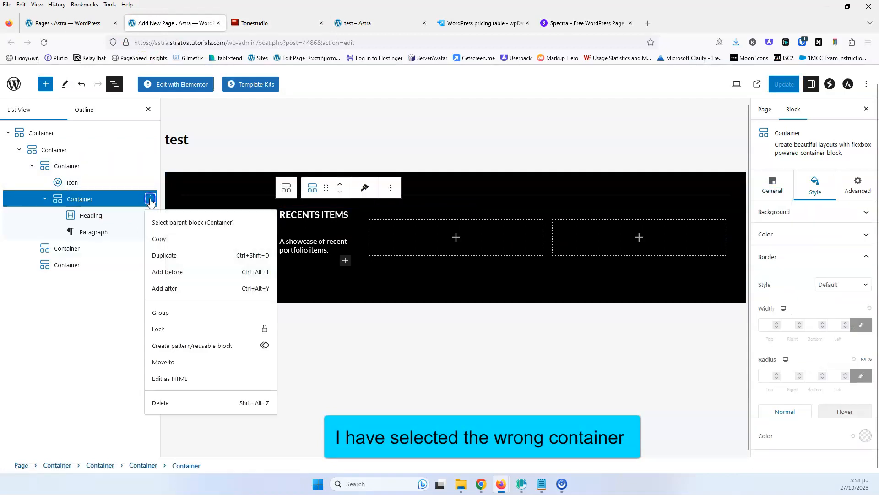
{"action": "left_click", "coordinate": [169, 257]}
{"action": "left_click", "coordinate": [150, 249]}
{"action": "left_click", "coordinate": [160, 307]}
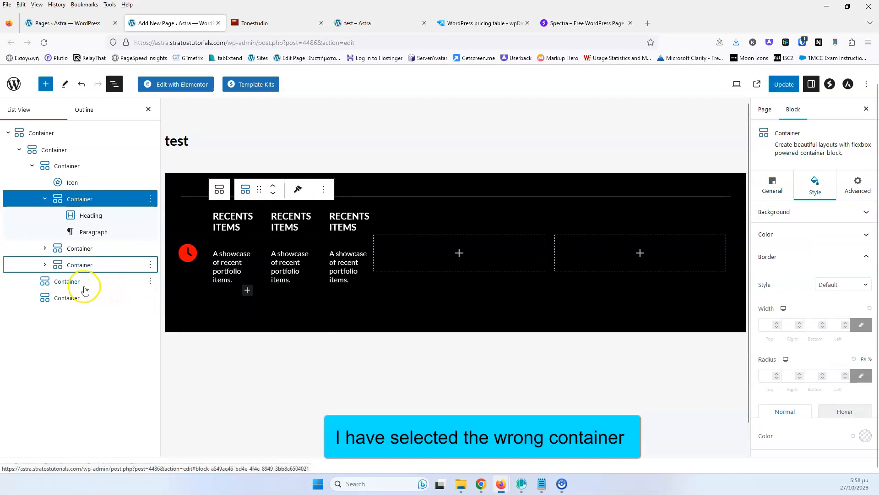
Delete the two empty column containers from the row.
{"action": "left_click", "coordinate": [152, 283]}
{"action": "left_click", "coordinate": [161, 258]}
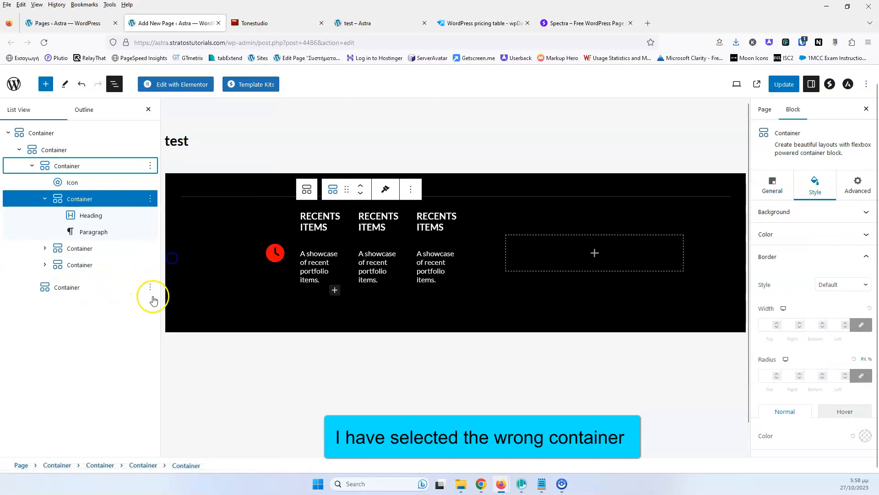
{"action": "left_click", "coordinate": [151, 282]}
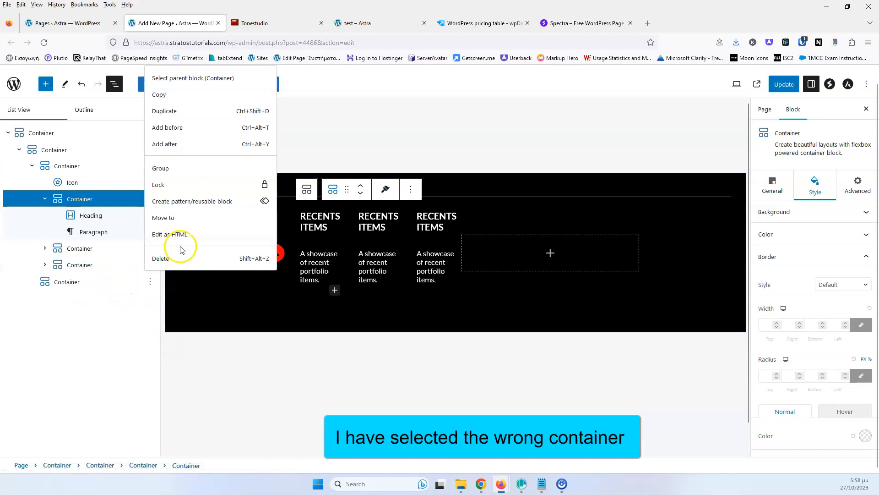
{"action": "left_click", "coordinate": [180, 258]}
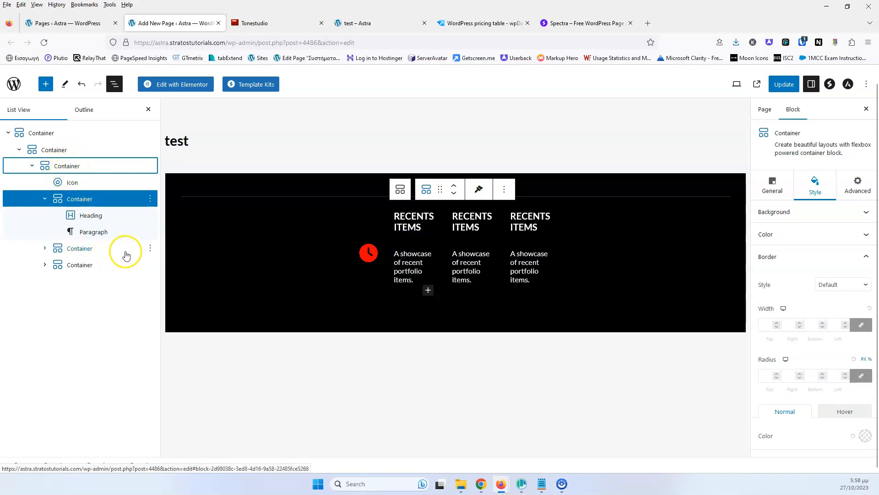
Delete the two duplicated heading-and-paragraph containers, keeping only the original beside the icon.
{"action": "left_click", "coordinate": [150, 247]}
{"action": "left_click", "coordinate": [175, 449]}
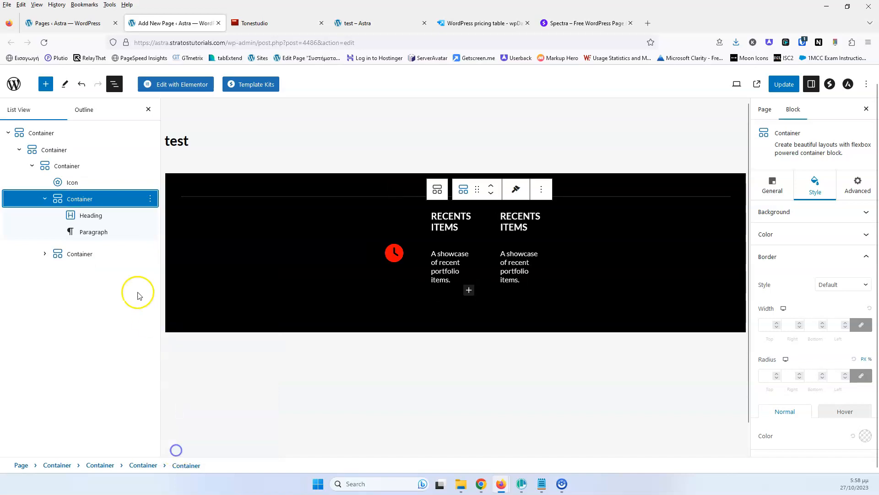
{"action": "left_click", "coordinate": [150, 253]}
{"action": "left_click", "coordinate": [174, 451]}
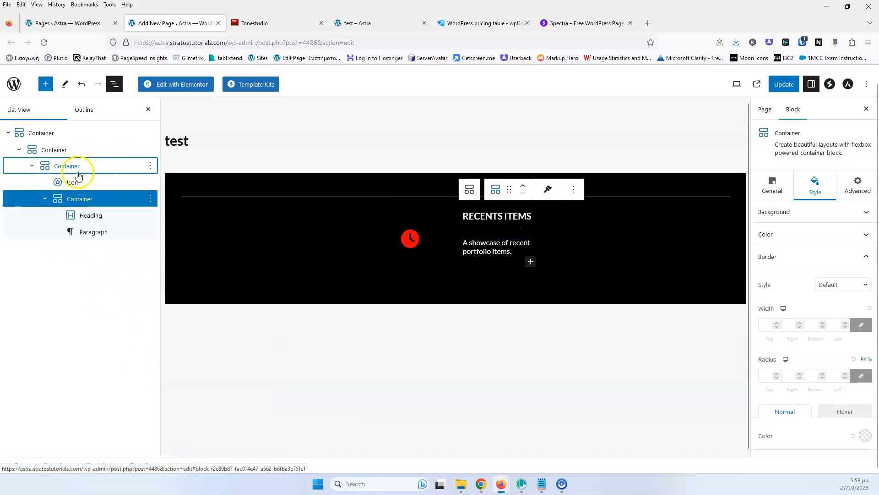
{"action": "left_click", "coordinate": [26, 166]}
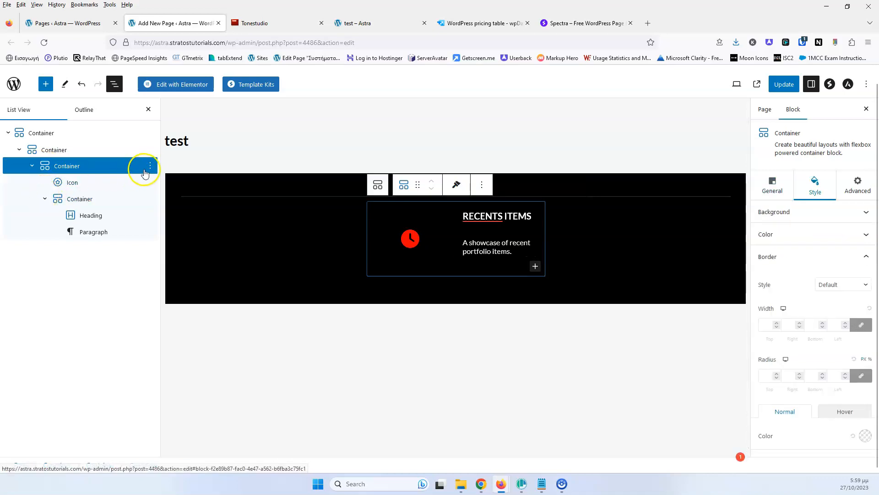
{"action": "left_click", "coordinate": [150, 166]}
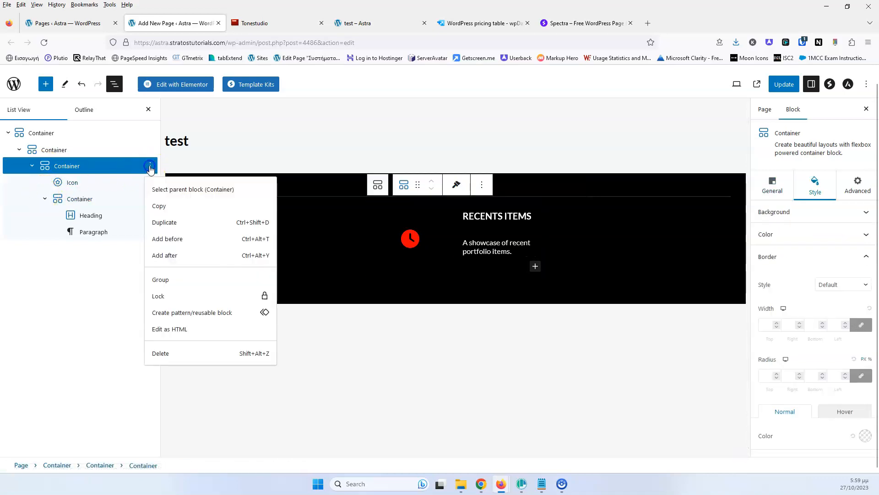
{"action": "left_click", "coordinate": [165, 352]}
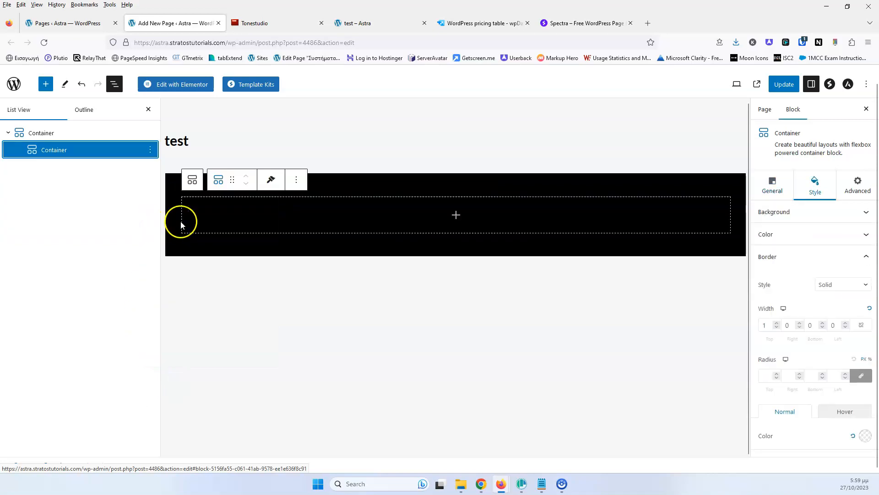
{"action": "left_click", "coordinate": [82, 85]}
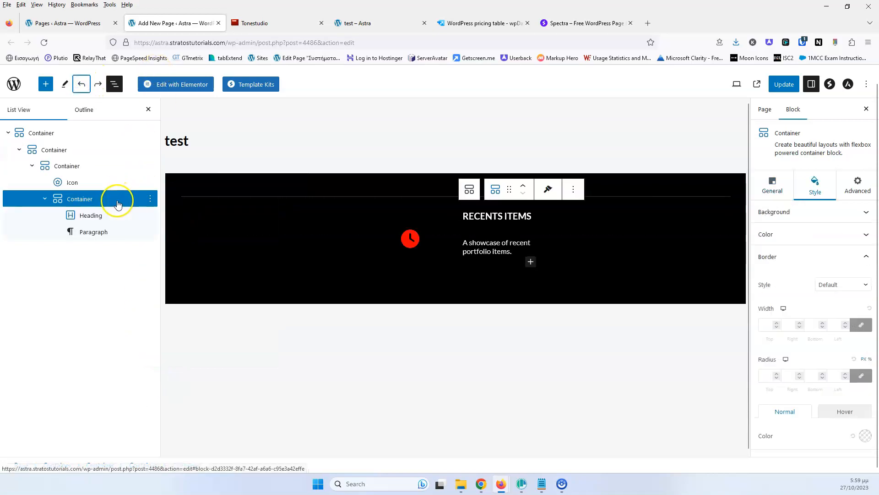
Duplicate the column container that holds the icon and text twice to make three matching columns.
{"action": "left_click", "coordinate": [150, 164]}
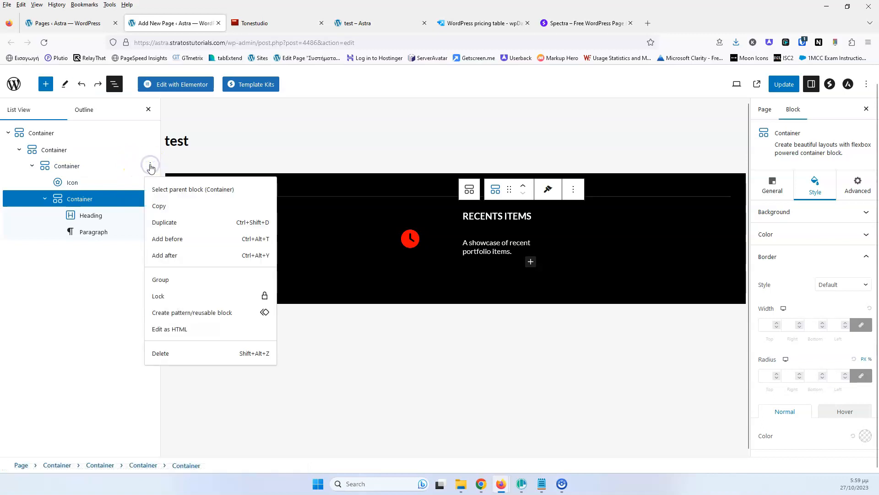
{"action": "left_click", "coordinate": [150, 165]}
{"action": "left_click", "coordinate": [96, 166]}
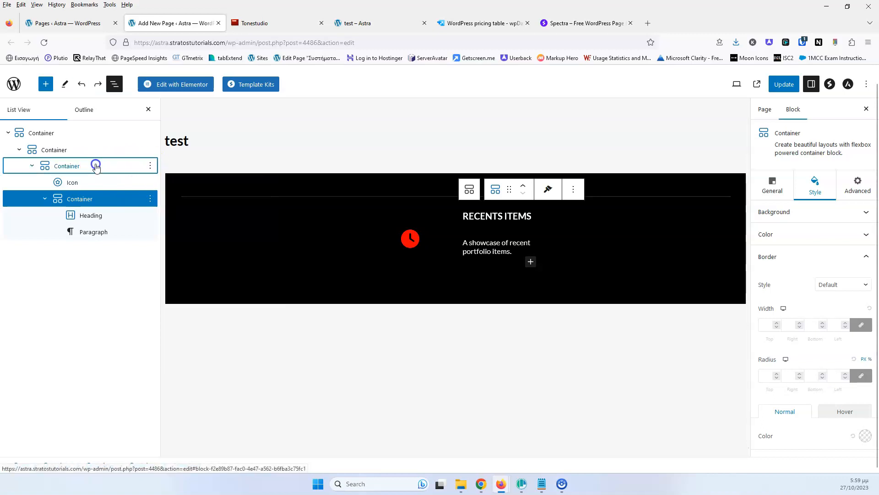
{"action": "left_click", "coordinate": [150, 166]}
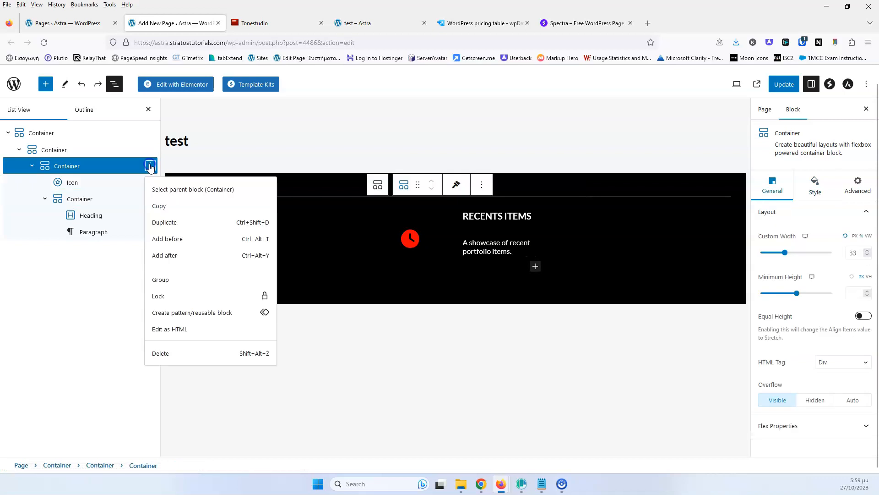
{"action": "left_click", "coordinate": [174, 222]}
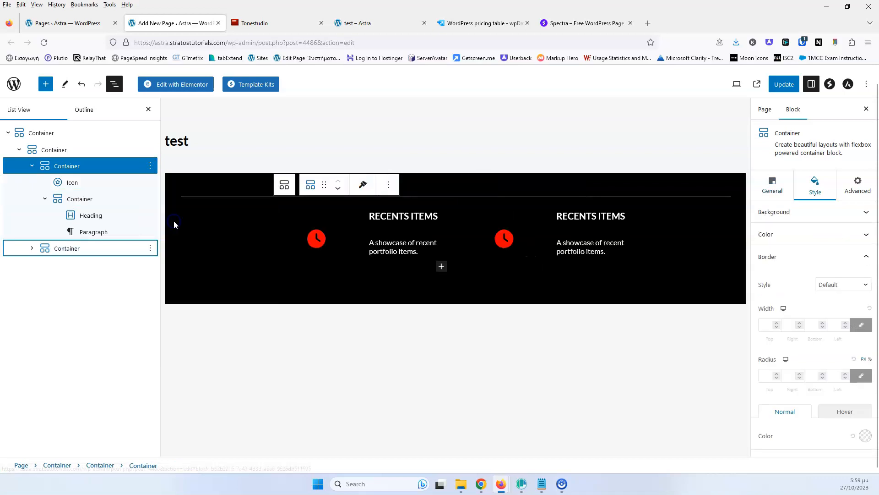
{"action": "left_click", "coordinate": [149, 248]}
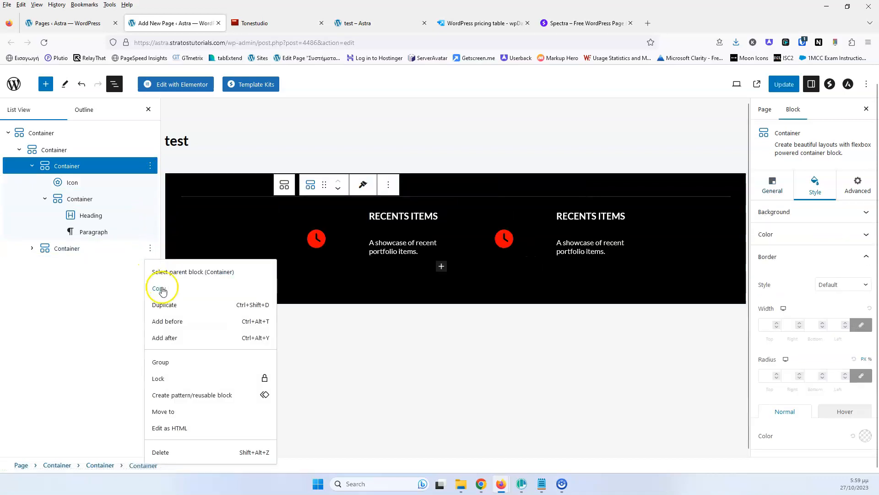
{"action": "left_click", "coordinate": [172, 305]}
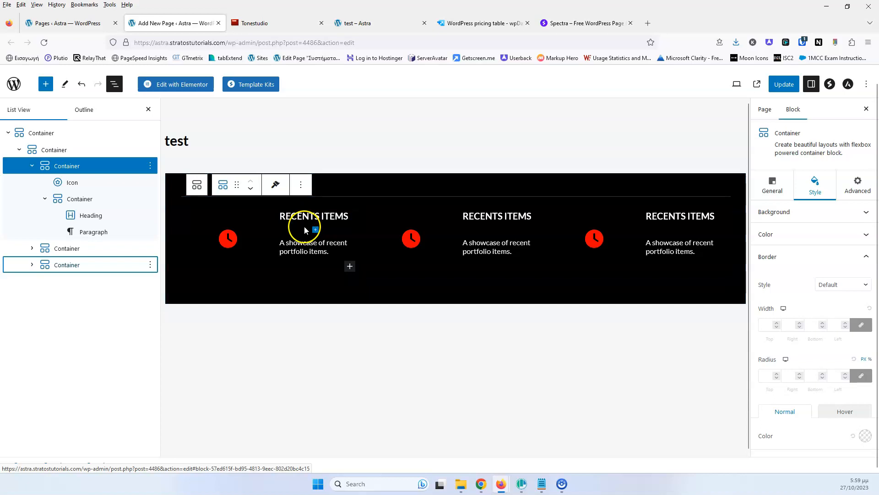
Check the Tonestudio reference layout, and set the padding of the first column's heading-and-paragraph container to 0 px on all sides.
{"action": "left_click", "coordinate": [284, 29]}
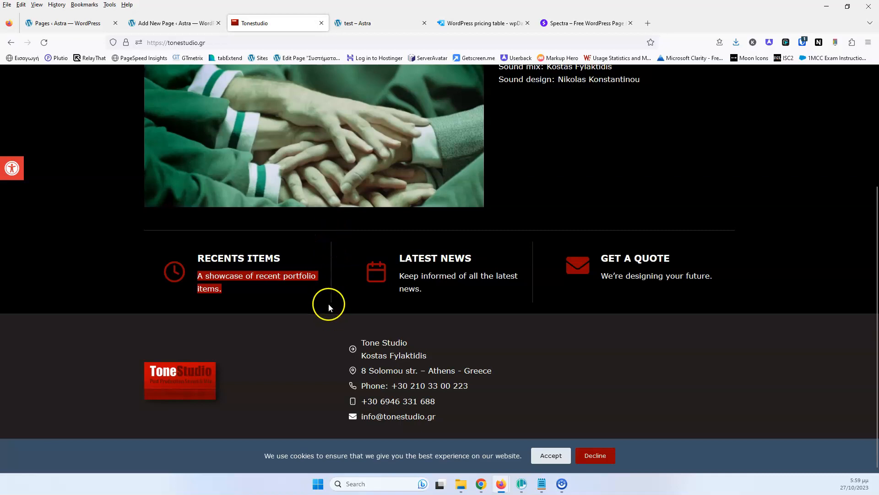
{"action": "left_click", "coordinate": [170, 22]}
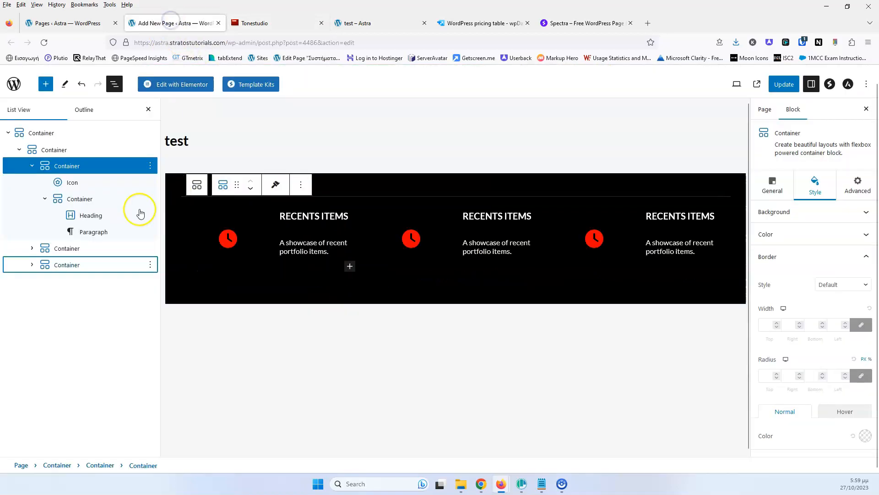
{"action": "left_click", "coordinate": [83, 175]}
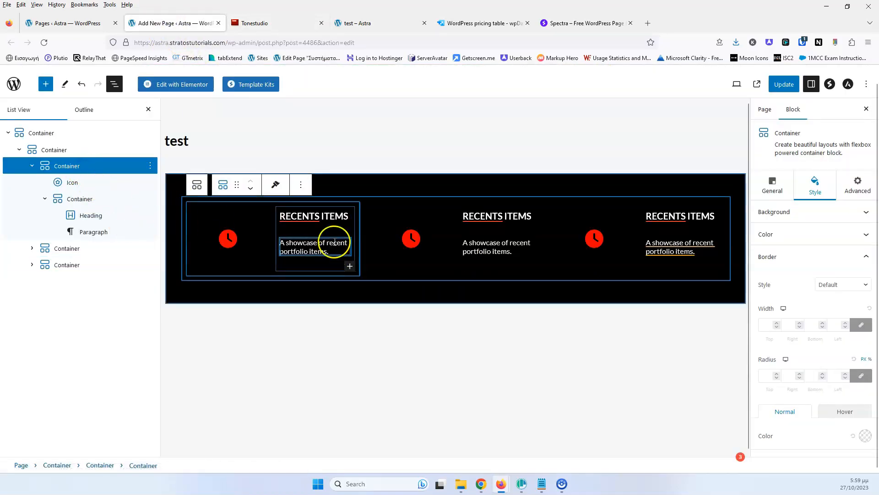
{"action": "left_click", "coordinate": [87, 199]}
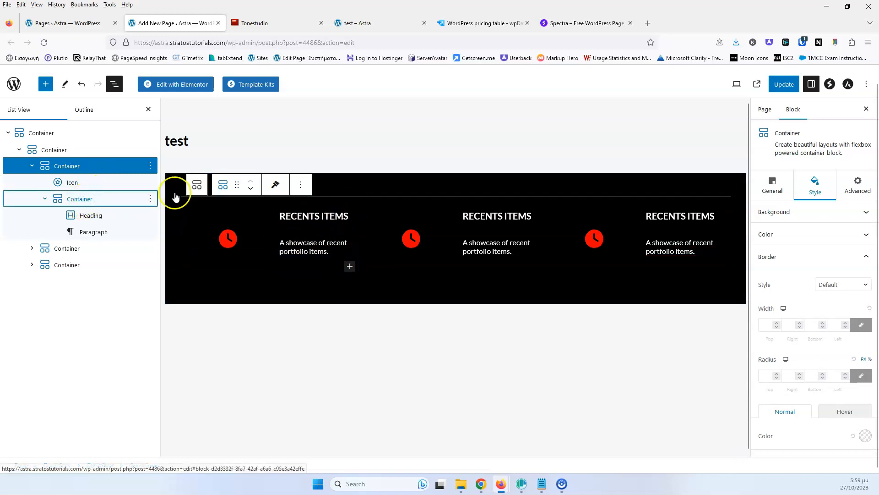
{"action": "left_click", "coordinate": [92, 199]}
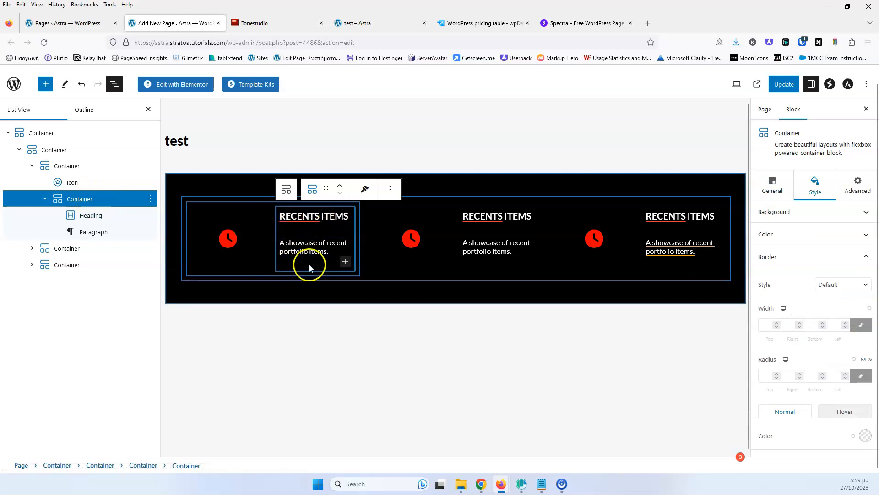
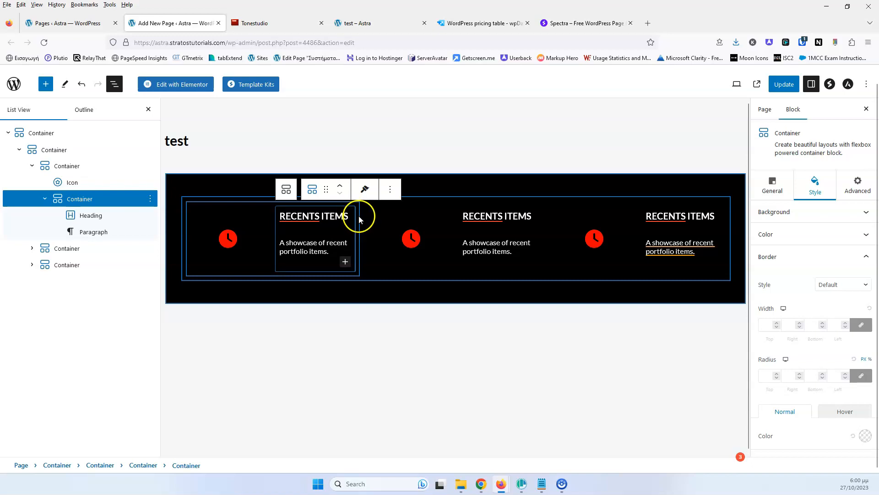
{"action": "scroll", "coordinate": [799, 357], "scroll_direction": "down", "scroll_amount": 2}
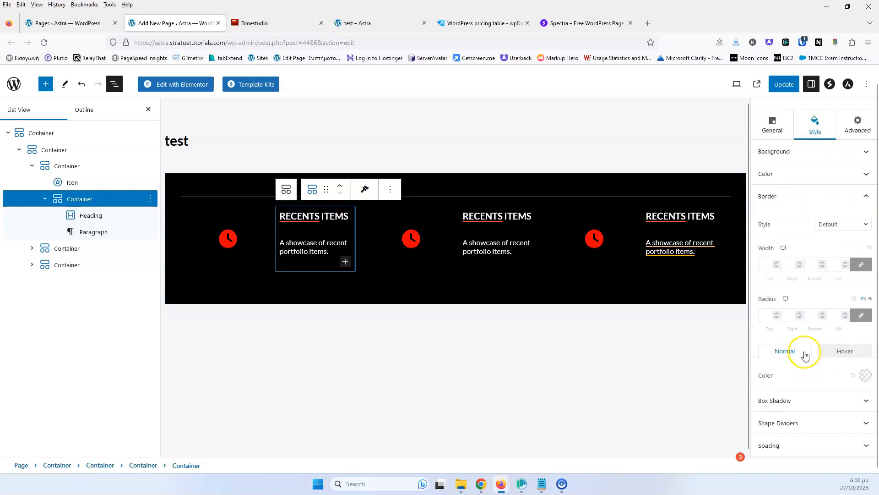
{"action": "left_click", "coordinate": [786, 444]}
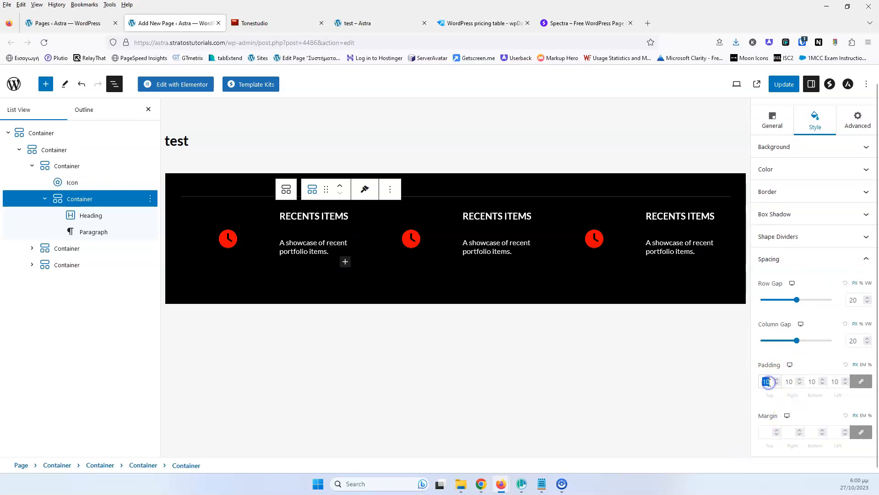
{"action": "type", "text": "0"}
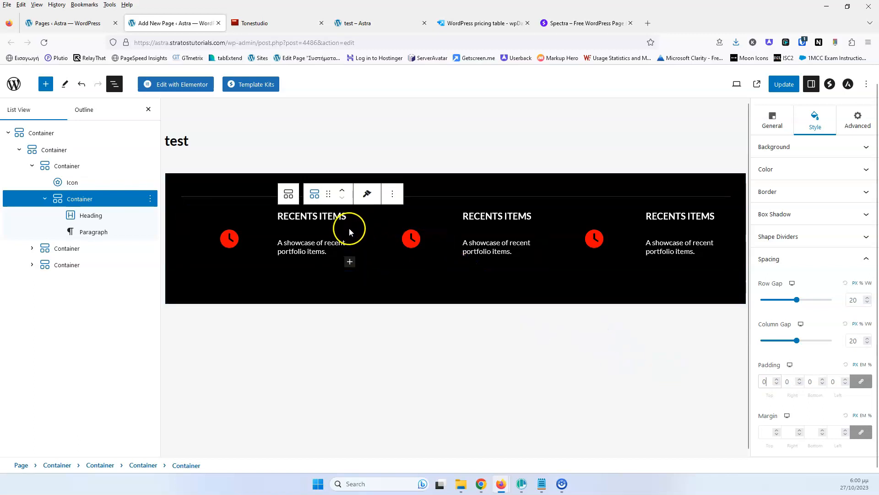
Set the padding of the first column container, holding the icon and text, to 0 px on all sides.
{"action": "left_click", "coordinate": [59, 165]}
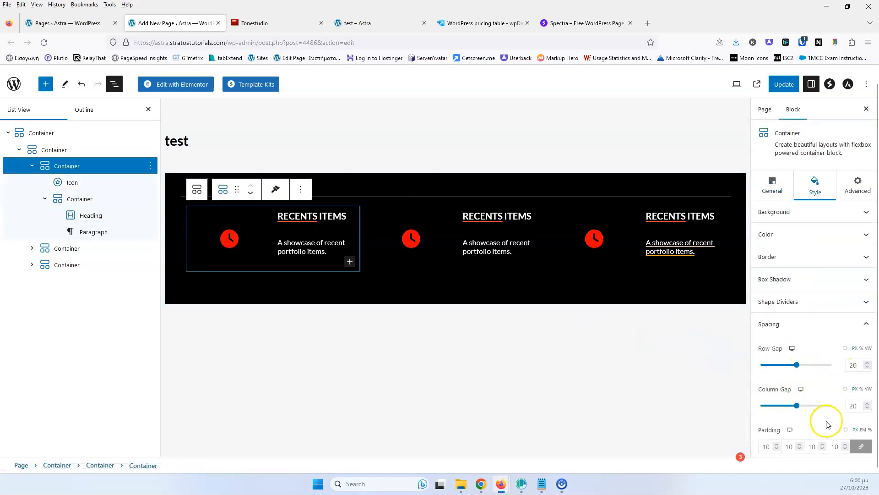
{"action": "scroll", "coordinate": [826, 424], "scroll_direction": "down", "scroll_amount": 3}
{"action": "double_click", "coordinate": [769, 379]}
{"action": "type", "text": "0"}
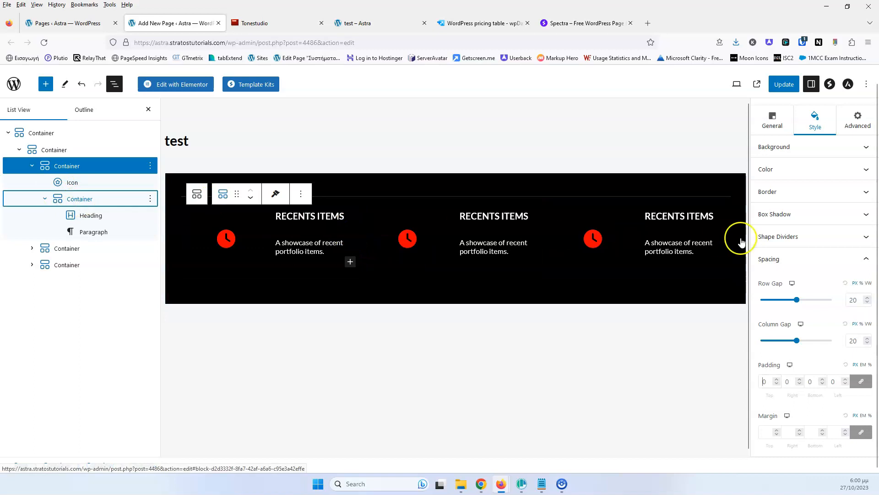
Give the first column's text container a solid border with width 1 on the right, 0 elsewhere, in semi-transparent white FFFFFF57.
{"action": "left_click", "coordinate": [816, 257]}
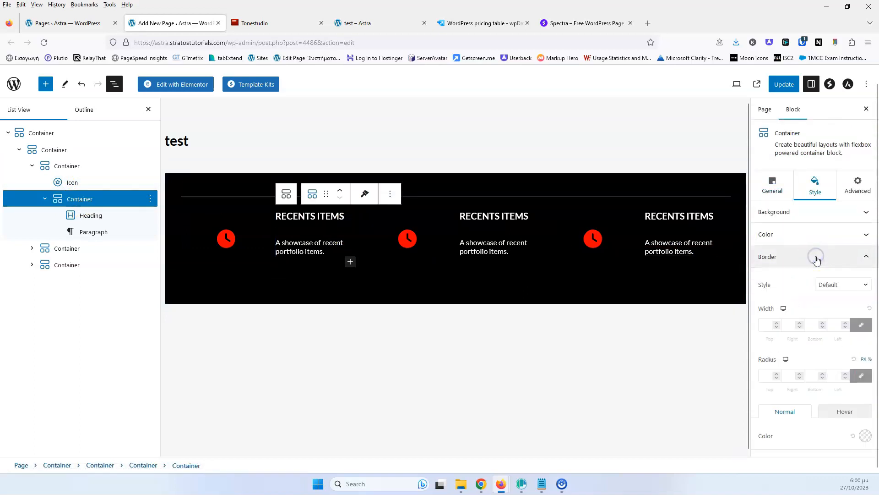
{"action": "left_click", "coordinate": [841, 284]}
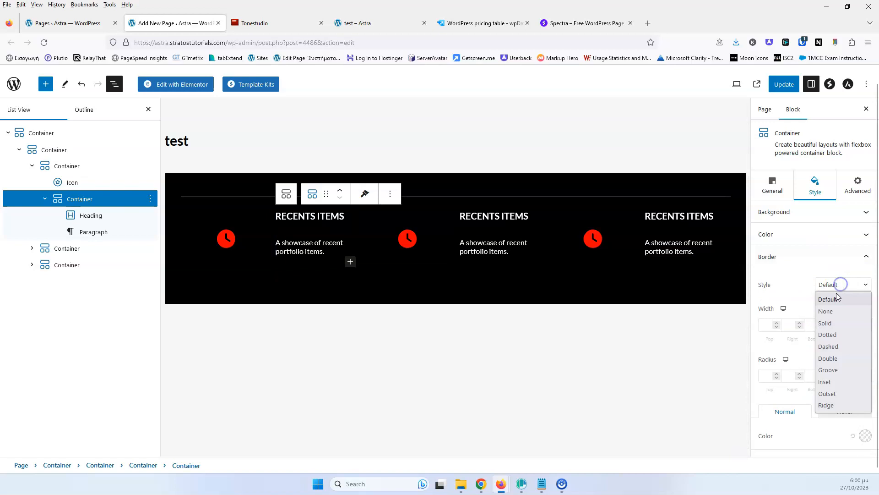
{"action": "left_click", "coordinate": [827, 323]}
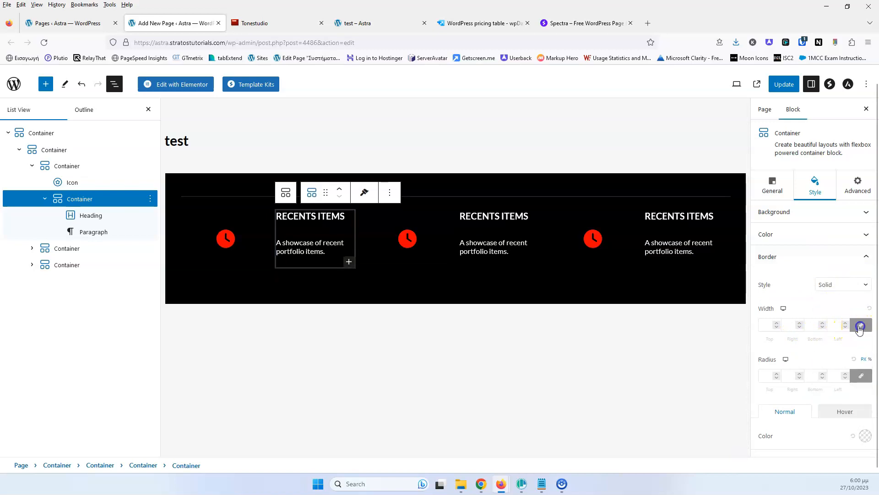
{"action": "left_click", "coordinate": [860, 327]}
{"action": "left_click", "coordinate": [816, 327]}
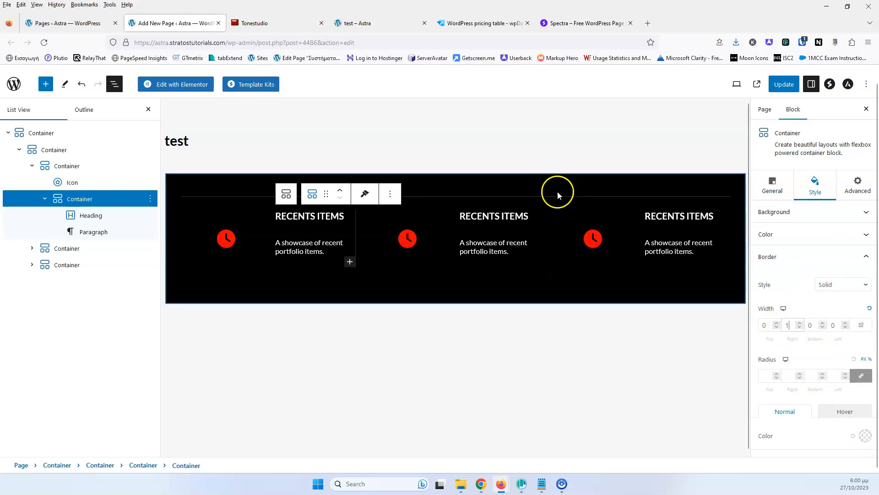
{"action": "left_click", "coordinate": [864, 436]}
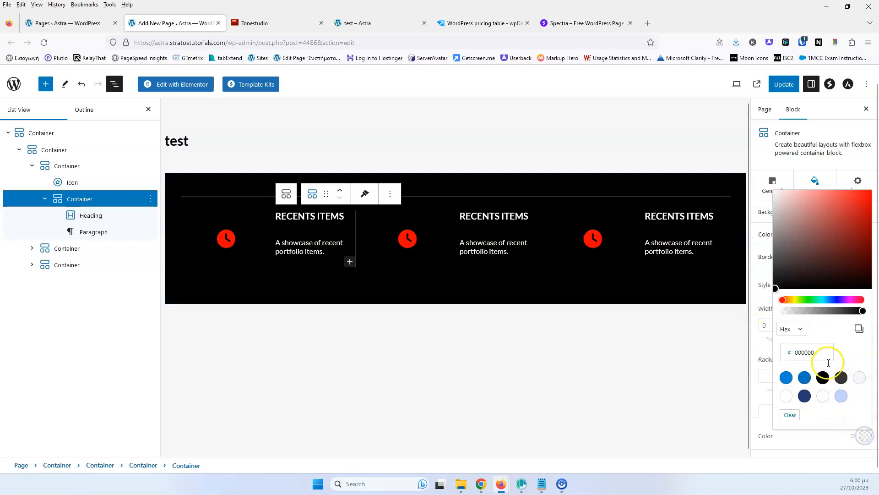
{"action": "left_click", "coordinate": [787, 398]}
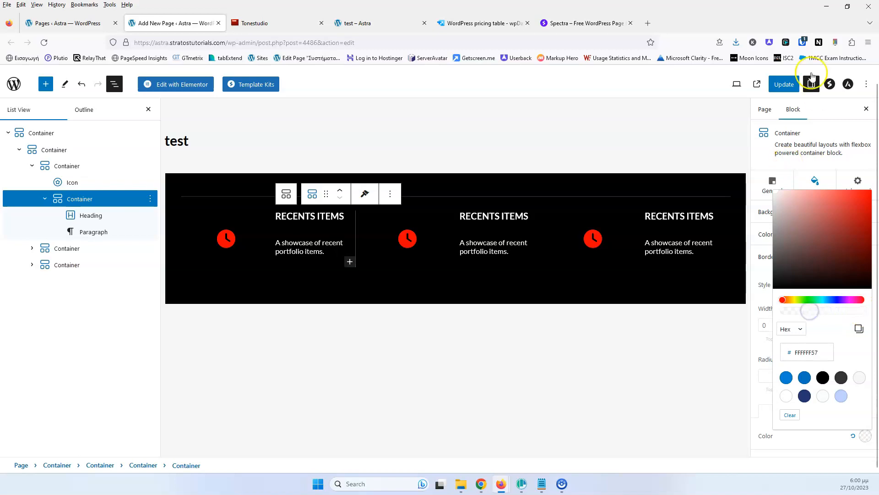
Update the page, reload the live test page to compare its divider with the Tonestudio section, and return to the editor.
{"action": "left_click", "coordinate": [784, 84]}
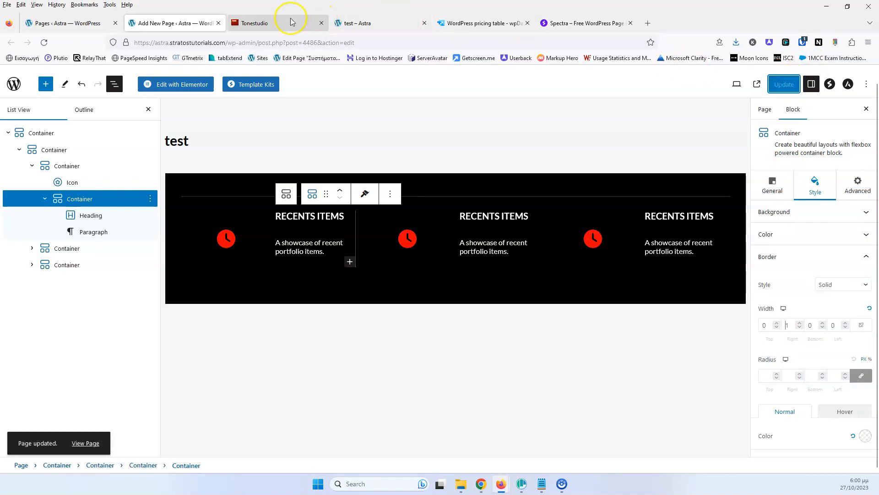
{"action": "left_click", "coordinate": [289, 18]}
{"action": "left_click", "coordinate": [43, 42]}
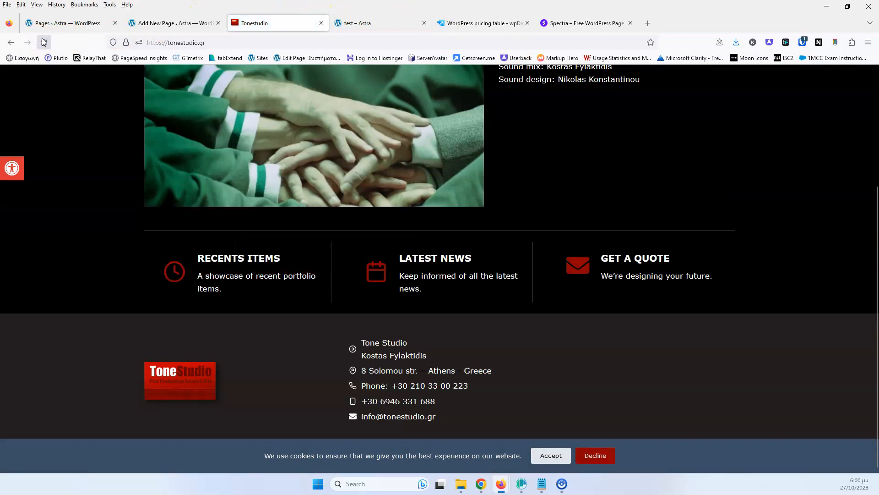
{"action": "left_click", "coordinate": [369, 23]}
{"action": "key", "text": "F5"}
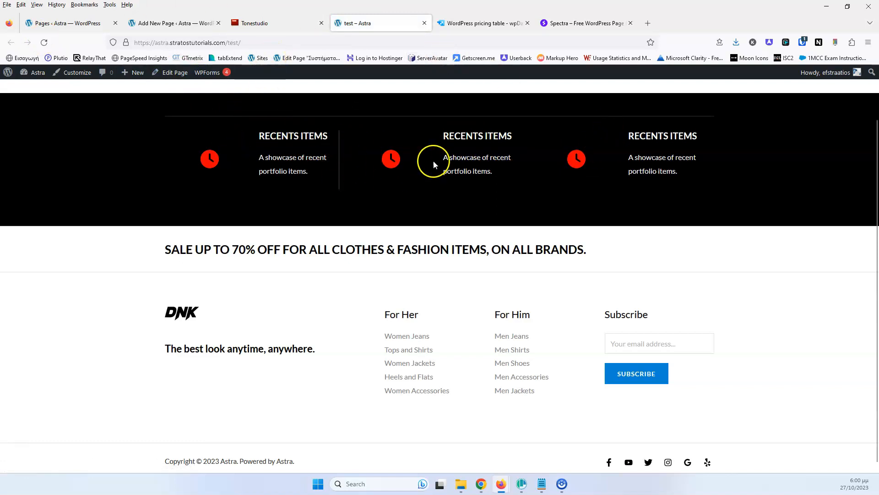
{"action": "left_click", "coordinate": [273, 26]}
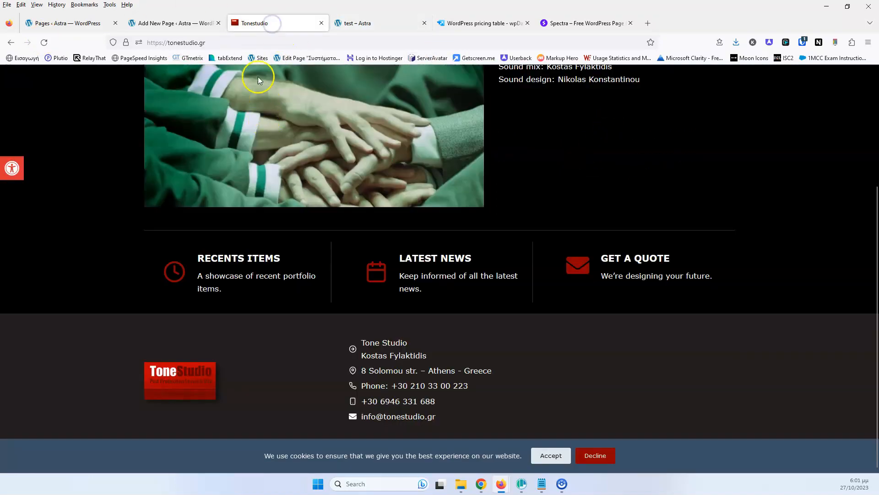
{"action": "left_click", "coordinate": [185, 25]}
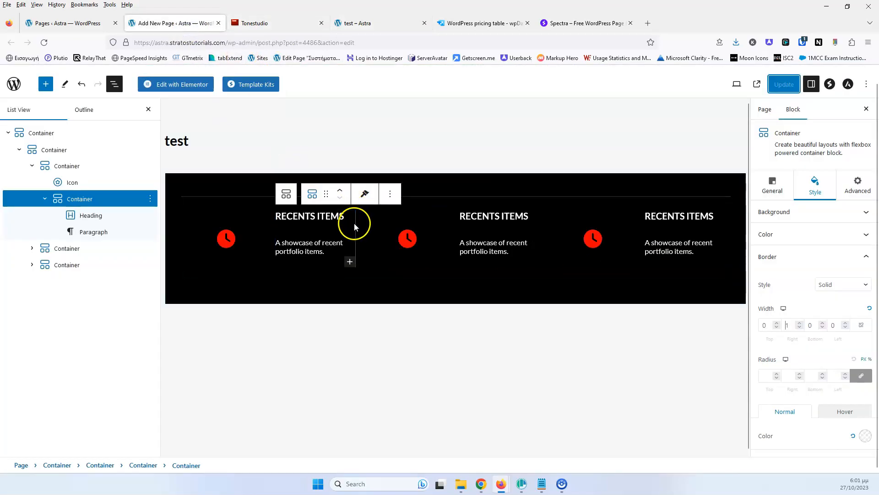
Give the second column's text container a solid border with width 1 on the right, 0 elsewhere, in semi-transparent white FFFFFF6B.
{"action": "left_click", "coordinate": [515, 227]}
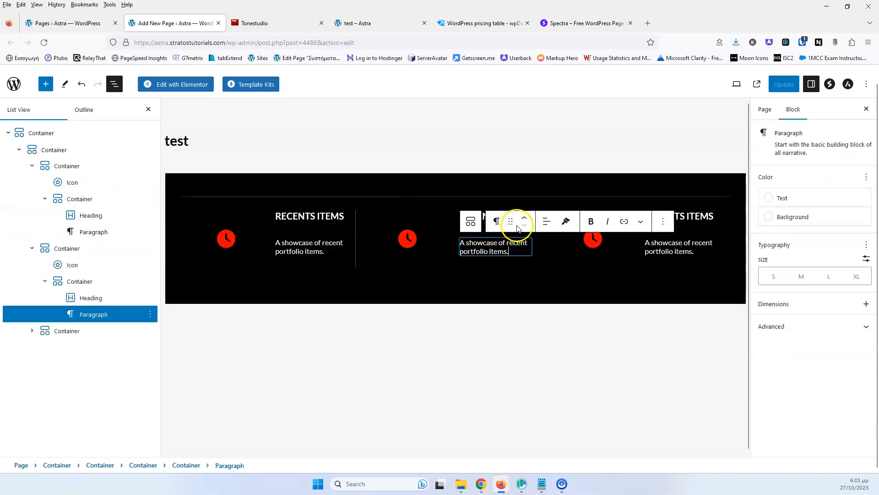
{"action": "left_click", "coordinate": [85, 282]}
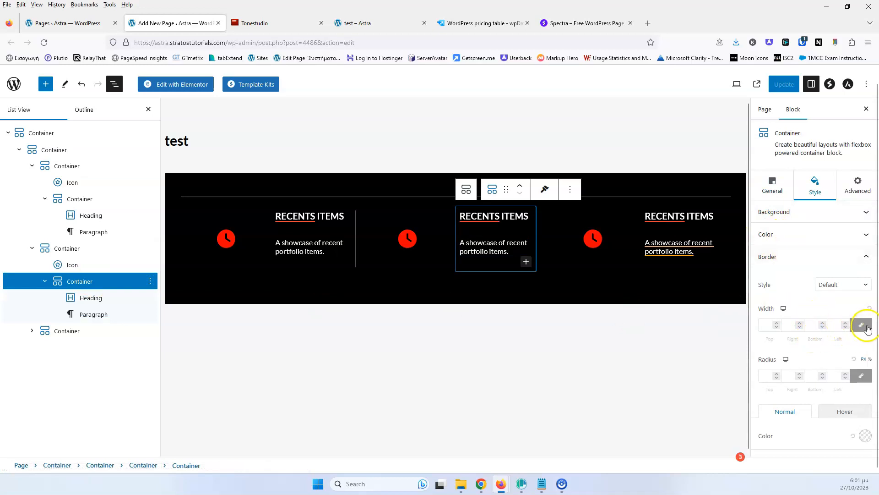
{"action": "left_click", "coordinate": [843, 285]}
{"action": "left_click", "coordinate": [845, 321]}
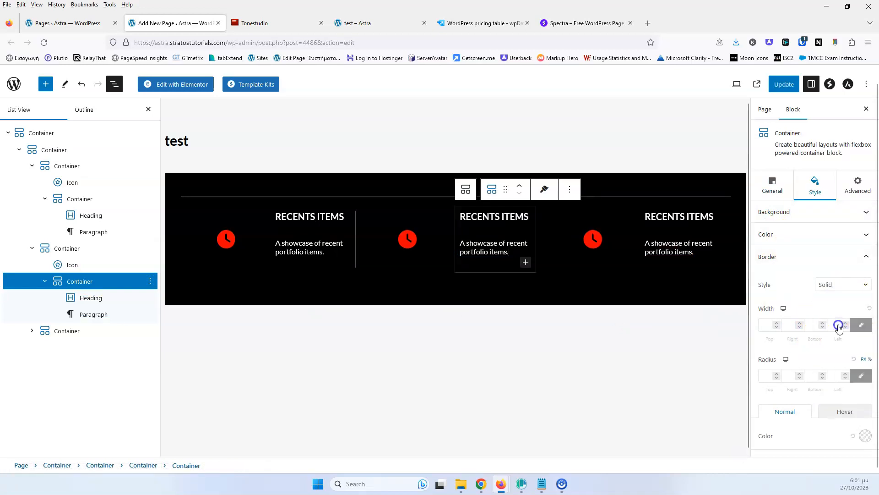
{"action": "left_click", "coordinate": [867, 326]}
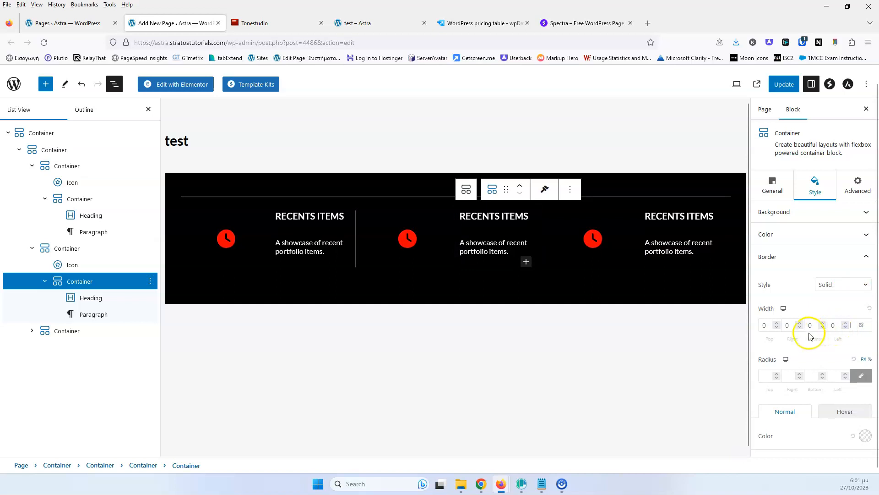
{"action": "left_click", "coordinate": [785, 326]}
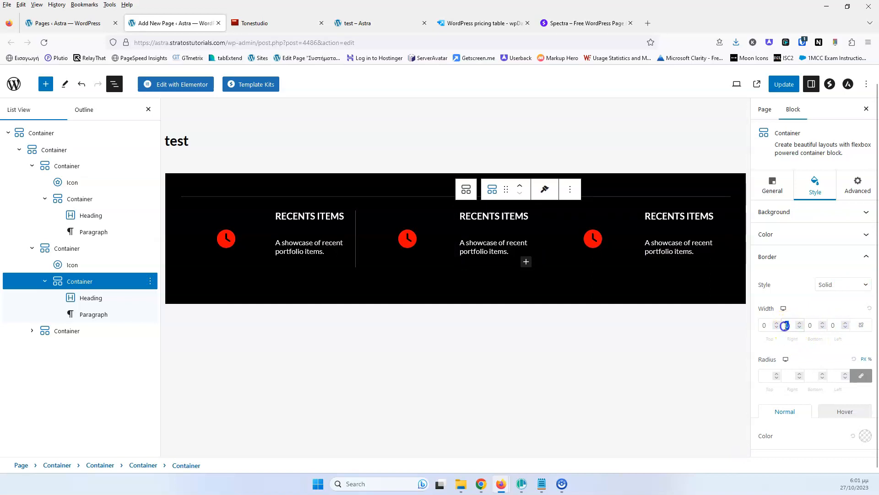
{"action": "left_click", "coordinate": [865, 435]}
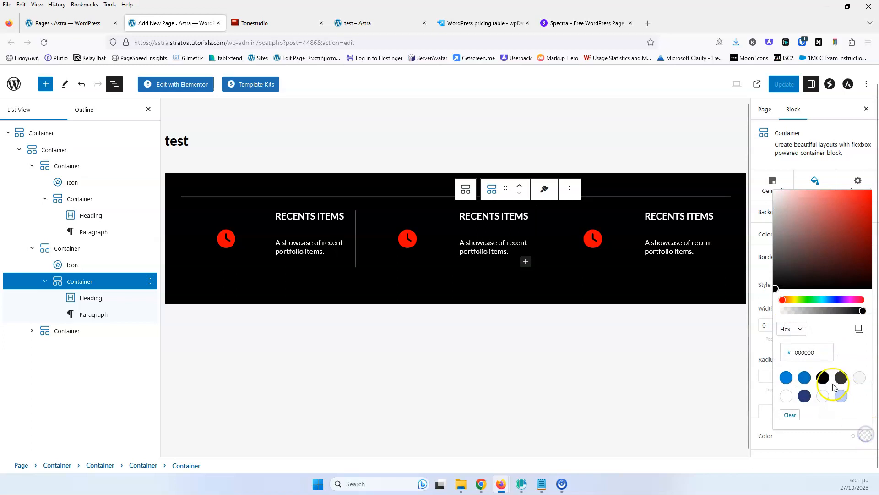
{"action": "left_click", "coordinate": [788, 395]}
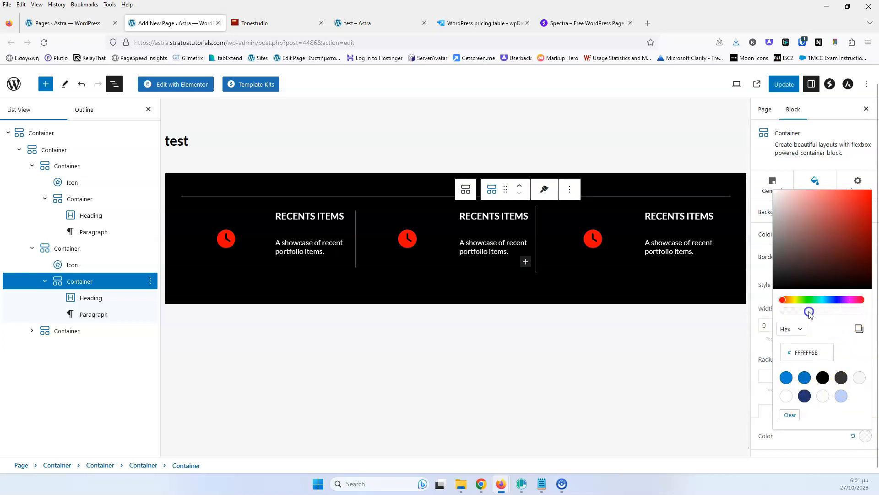
Update the page and reload the live test page to check both column dividers.
{"action": "left_click", "coordinate": [784, 84]}
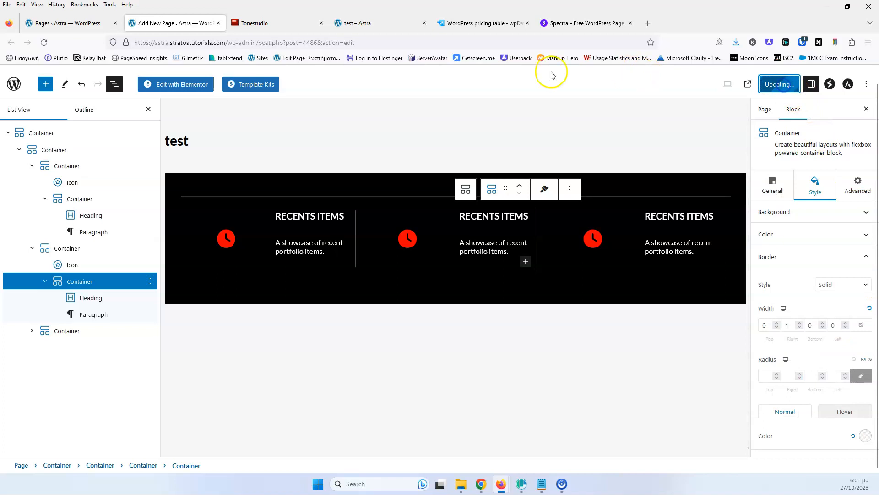
{"action": "left_click", "coordinate": [365, 24]}
{"action": "key", "text": "F5"}
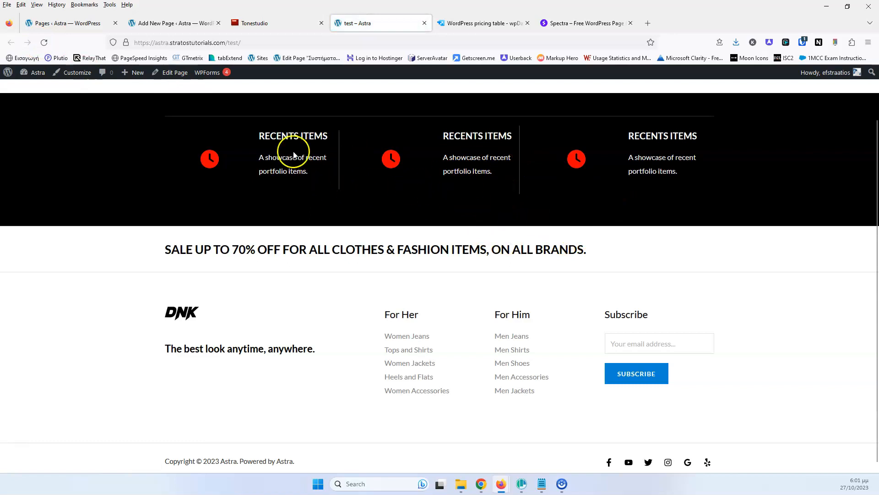
Close the Tonestudio reference page and place the WordPress pricing table page beside the page editor.
{"action": "left_click", "coordinate": [283, 24]}
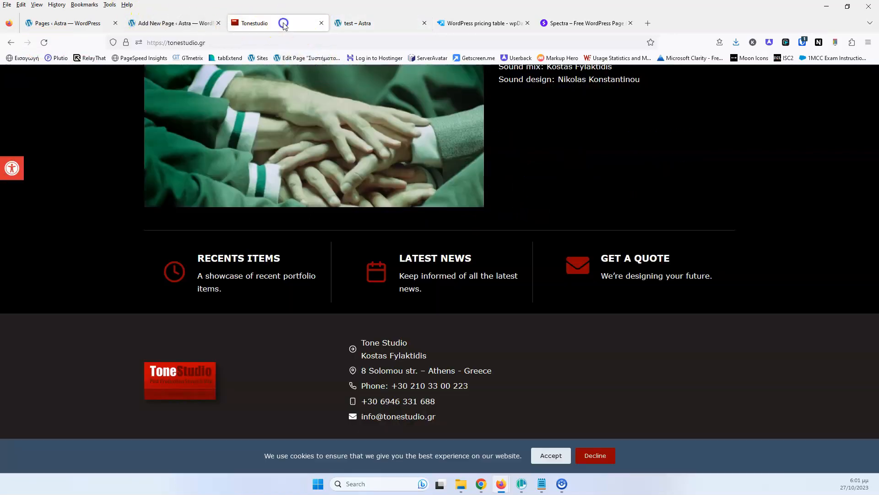
{"action": "left_click", "coordinate": [322, 23]}
{"action": "left_click_drag", "start_coordinate": [383, 23], "coordinate": [284, 23]}
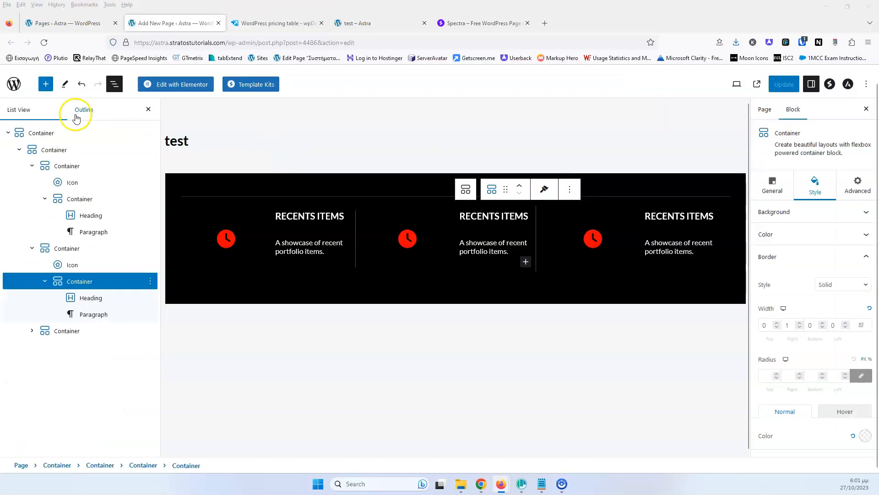
Delete the outermost container with the whole three-column section from the test page.
{"action": "left_click", "coordinate": [64, 133]}
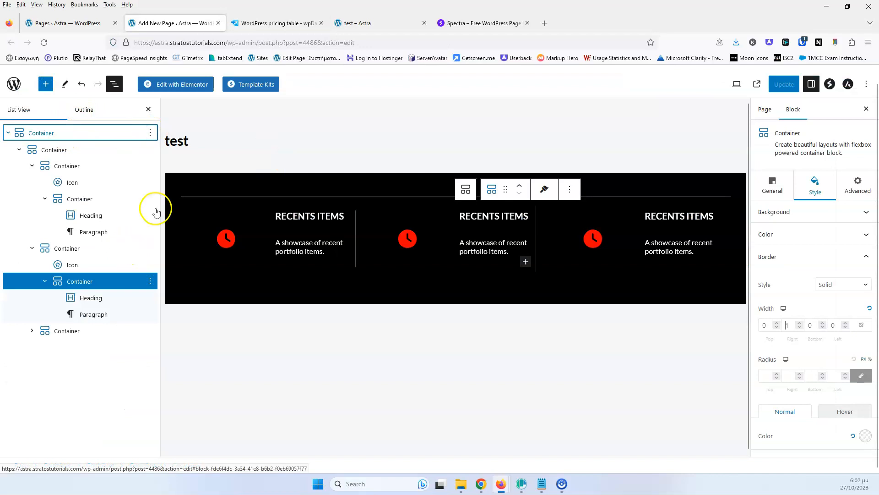
{"action": "left_click", "coordinate": [150, 133]}
{"action": "left_click", "coordinate": [174, 310]}
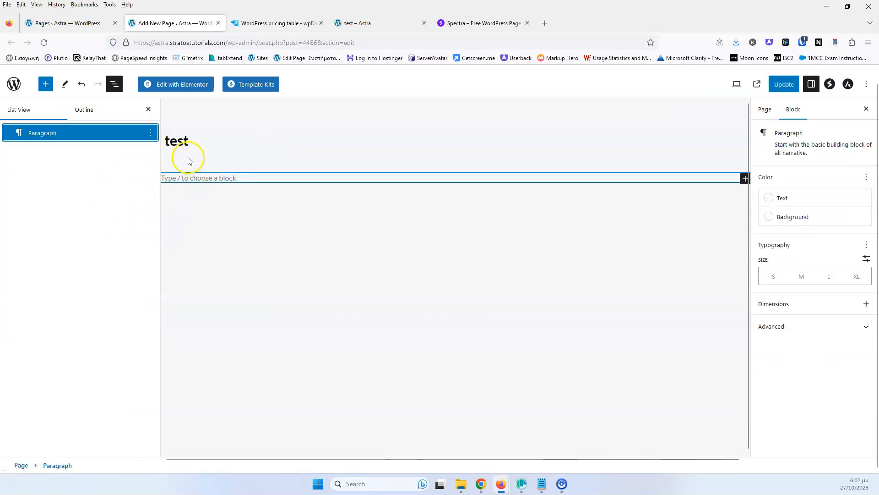
Update the emptied test page and reload its editor.
{"action": "left_click", "coordinate": [774, 84]}
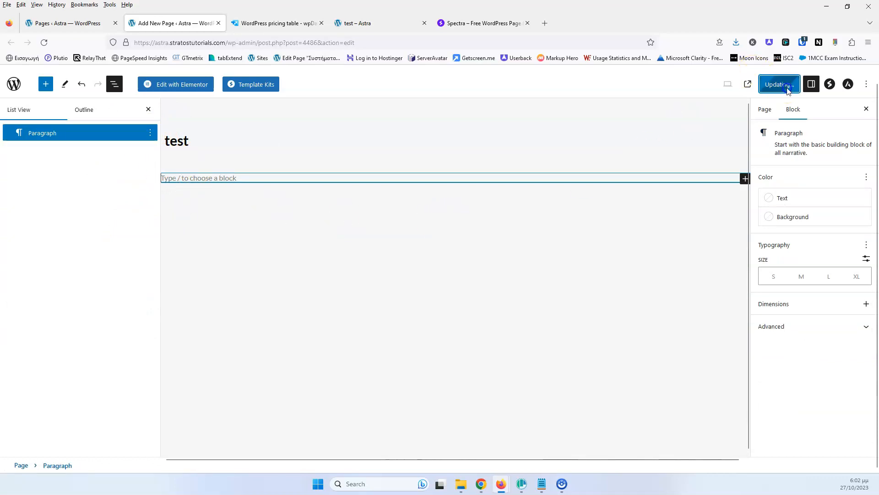
{"action": "left_click", "coordinate": [44, 42]}
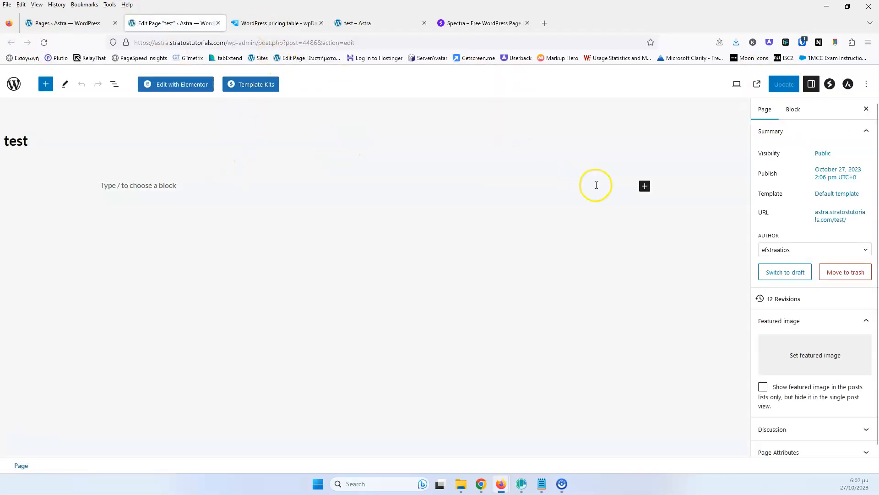
{"action": "left_click", "coordinate": [373, 23]}
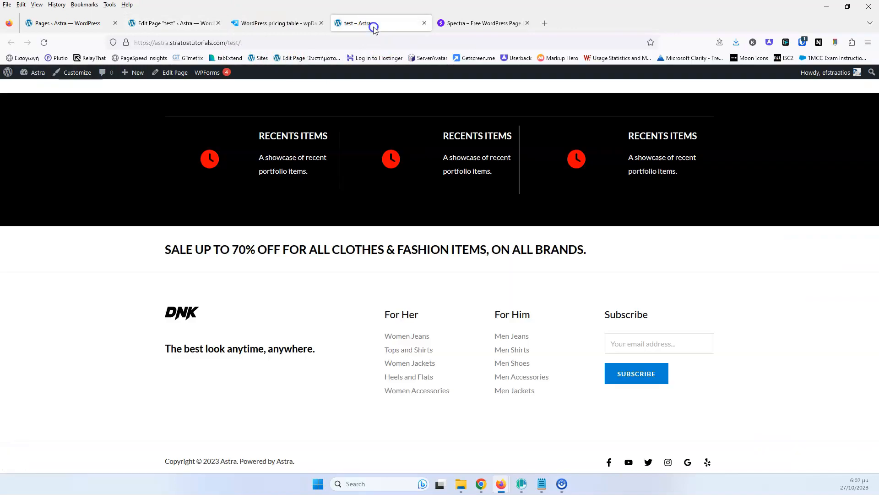
Insert a container with the three-equal-columns layout on the test page, following the third pricing table example.
{"action": "left_click", "coordinate": [273, 23]}
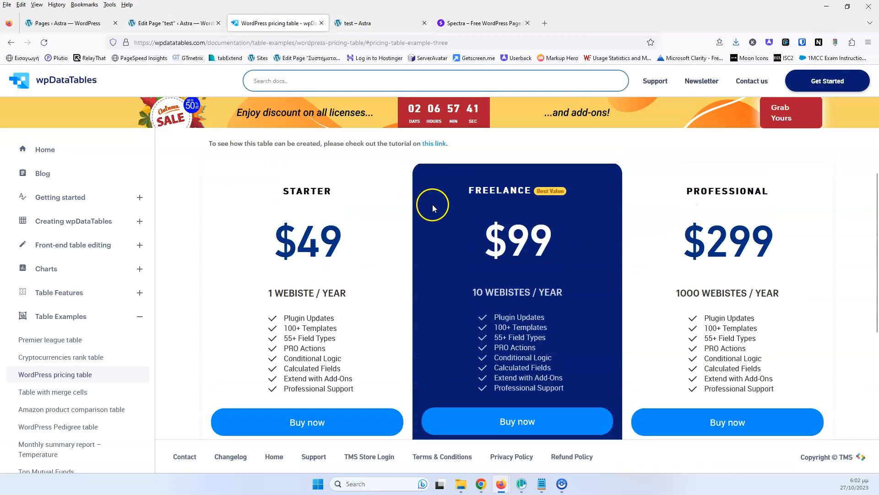
{"action": "left_click", "coordinate": [191, 25]}
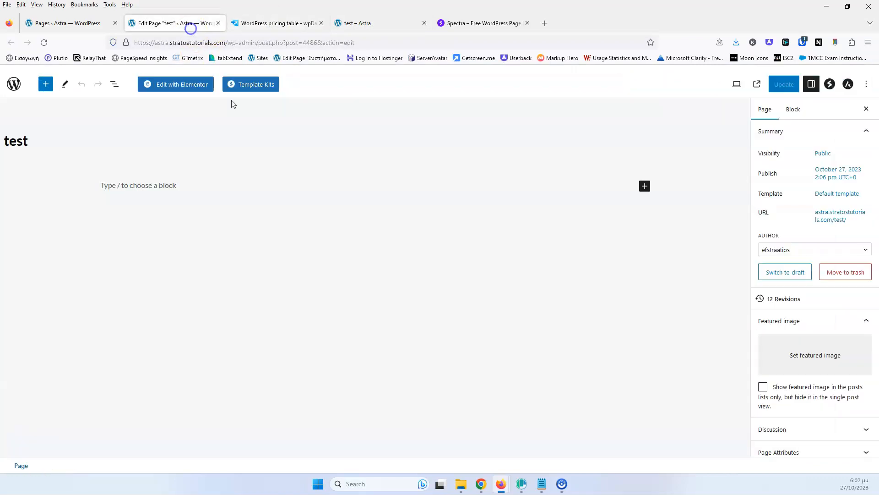
{"action": "left_click", "coordinate": [644, 187]}
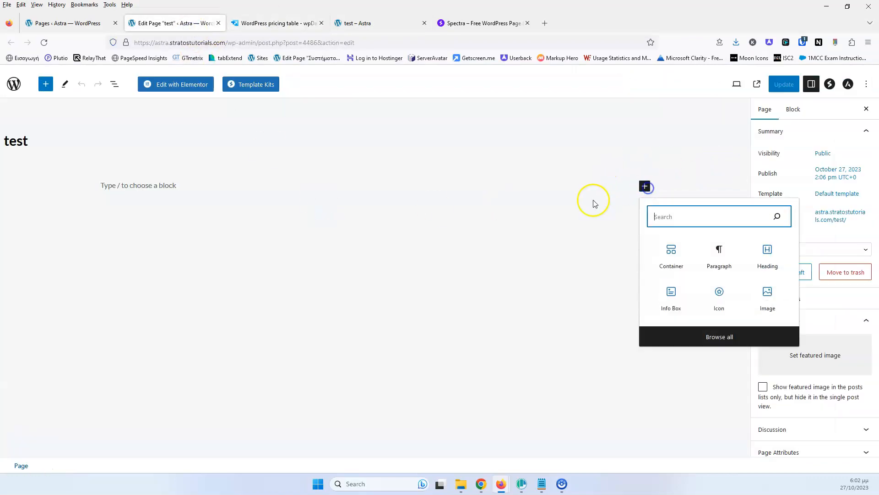
{"action": "left_click", "coordinate": [664, 253]}
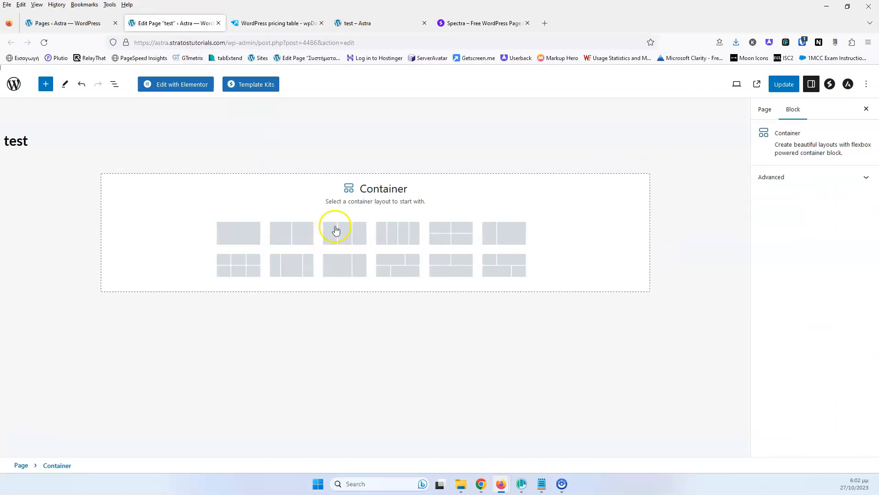
{"action": "left_click", "coordinate": [306, 26]}
{"action": "scroll", "coordinate": [412, 183], "scroll_direction": "up", "scroll_amount": 5}
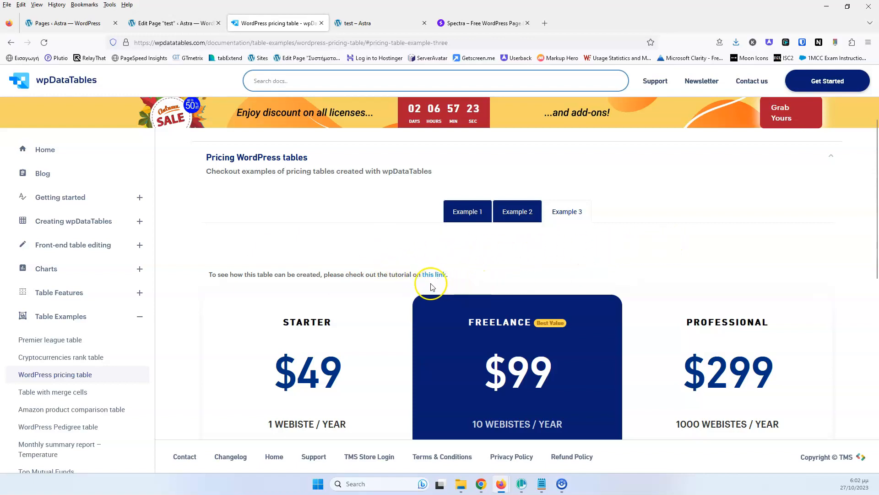
{"action": "left_click", "coordinate": [178, 24]}
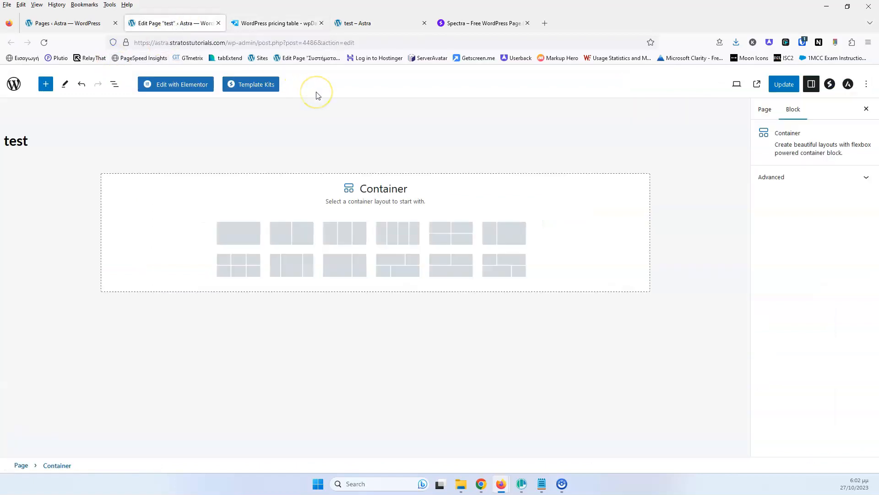
{"action": "left_click", "coordinate": [347, 243]}
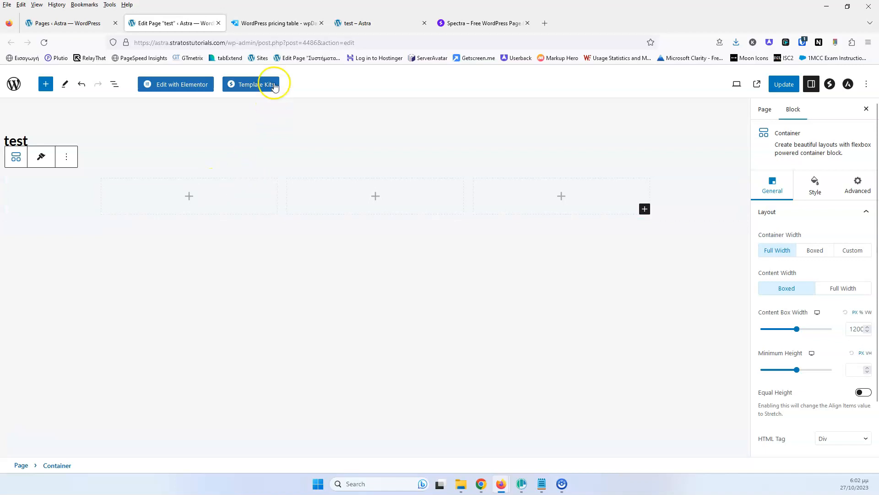
Add a heading reading STARTER to the first column, taking the text from the pricing table reference.
{"action": "left_click", "coordinate": [276, 24]}
{"action": "scroll", "coordinate": [345, 232], "scroll_direction": "down", "scroll_amount": 3}
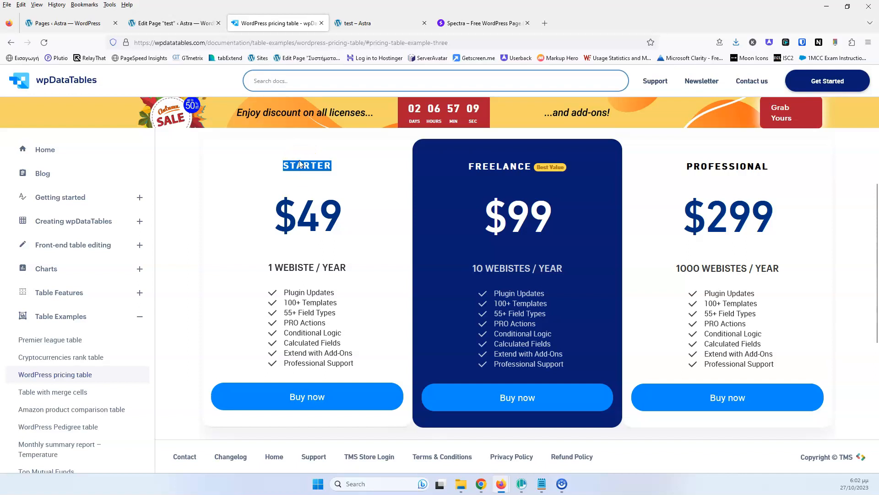
{"action": "left_click", "coordinate": [181, 23]}
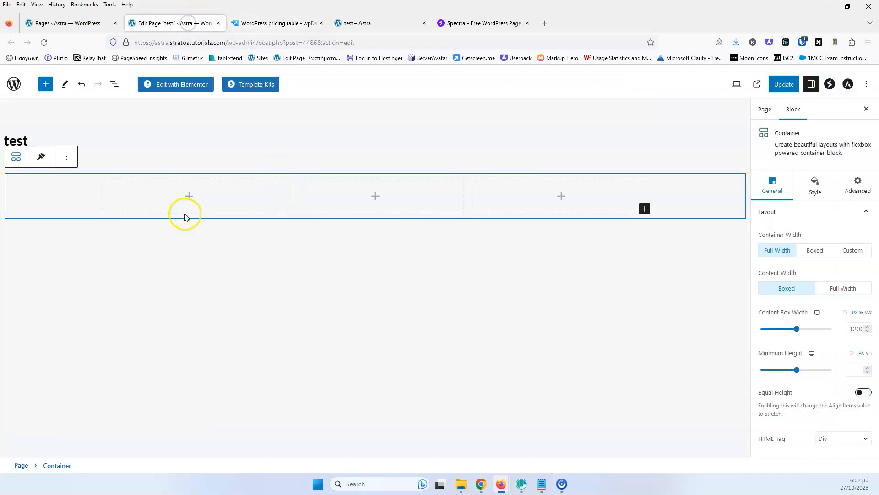
{"action": "left_click", "coordinate": [185, 198]}
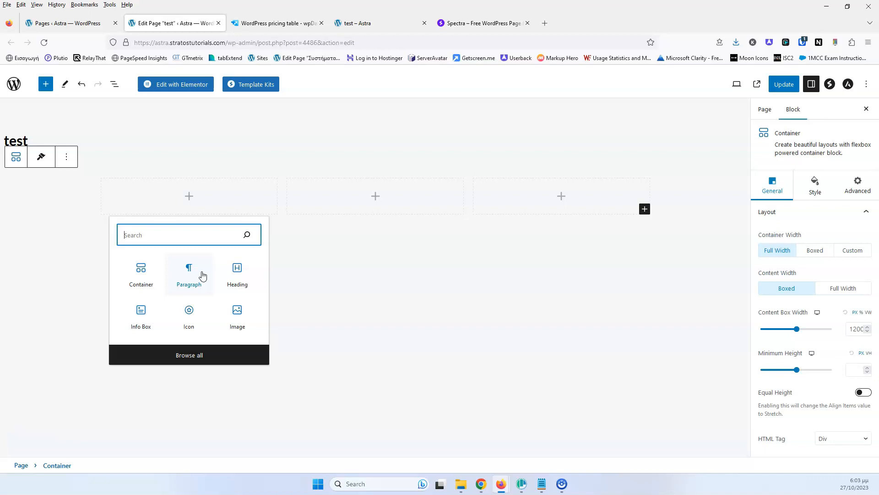
{"action": "left_click", "coordinate": [234, 273]}
{"action": "triple_click", "coordinate": [160, 188]}
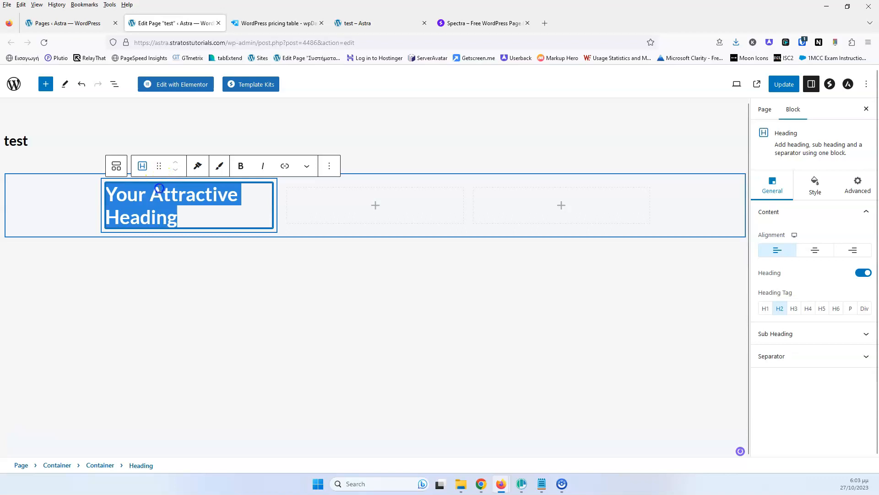
{"action": "type", "text": "STARTER"}
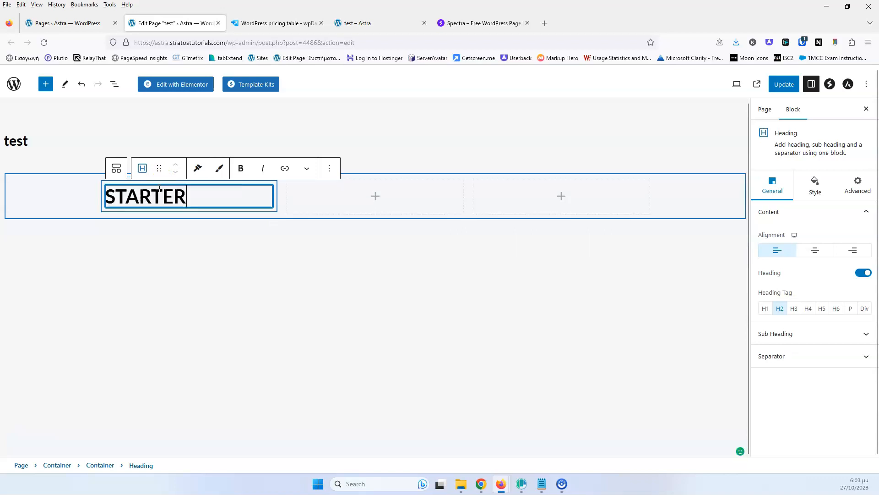
Copy the price $49 from the reference table into a new Spectra heading below the STARTER heading.
{"action": "left_click", "coordinate": [258, 24]}
{"action": "triple_click", "coordinate": [297, 222]}
{"action": "key", "text": "ctrl+c"}
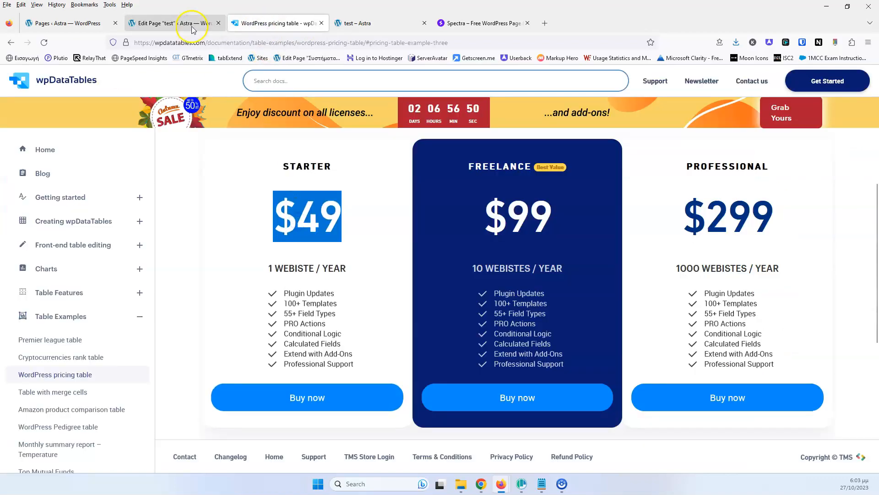
{"action": "left_click", "coordinate": [192, 24]}
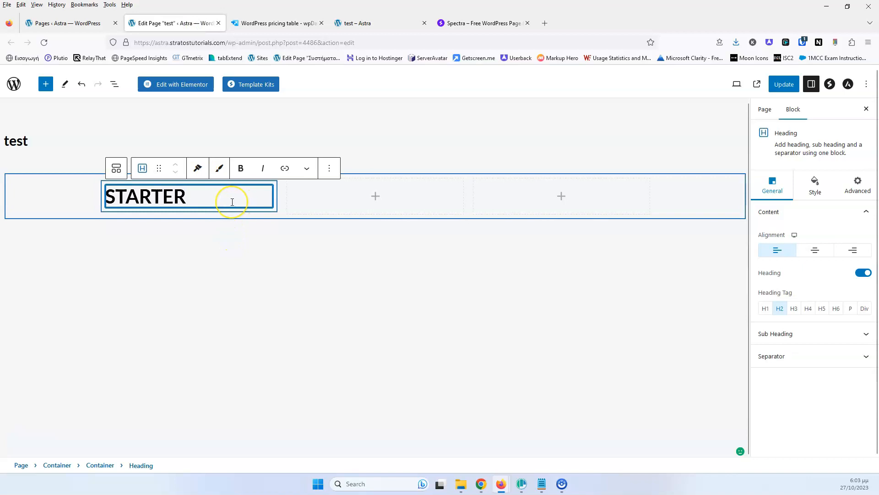
{"action": "key", "text": "Return"}
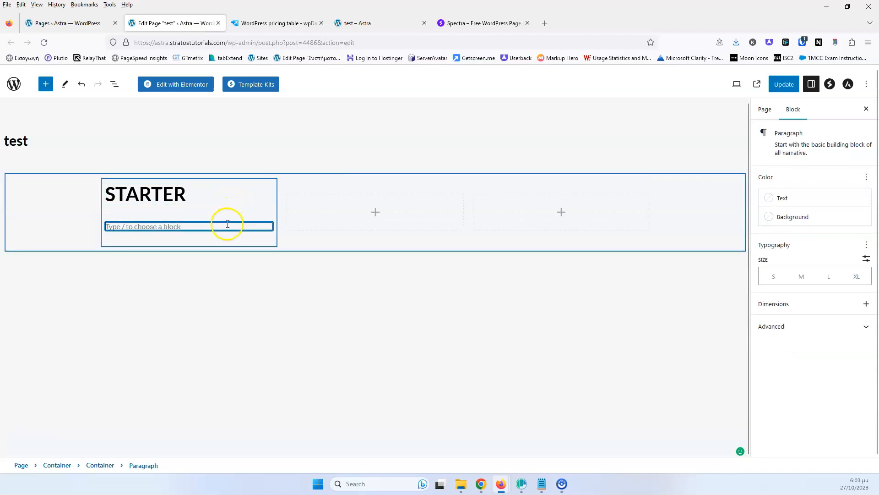
{"action": "type", "text": "/h"}
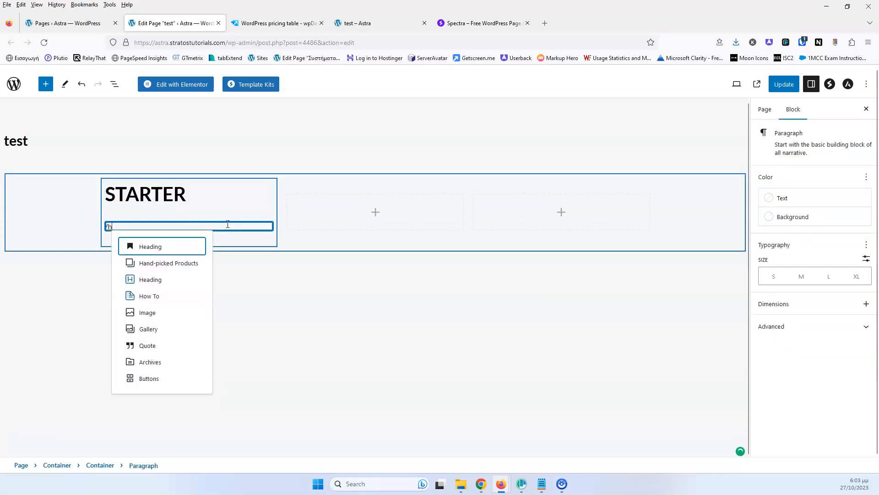
{"action": "left_click", "coordinate": [151, 278]}
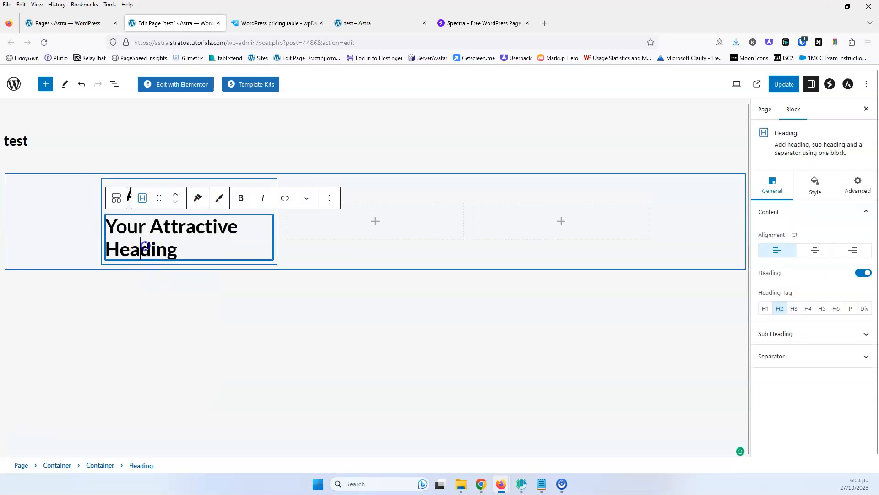
{"action": "triple_click", "coordinate": [145, 246]}
{"action": "key", "text": "ctrl+v"}
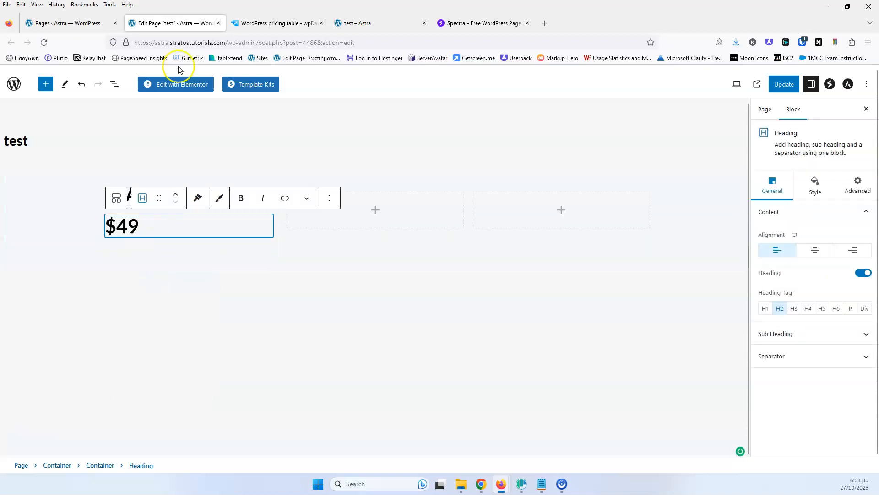
Add a third heading reading 1 Webiste / YEAR below the $49 price, with the text from the reference table.
{"action": "left_click", "coordinate": [270, 23]}
{"action": "left_click_drag", "start_coordinate": [267, 267], "coordinate": [344, 270]}
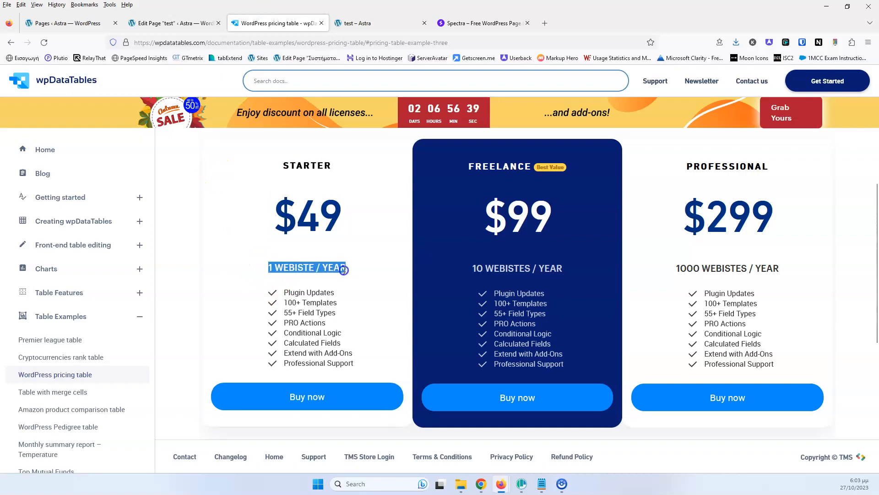
{"action": "left_click", "coordinate": [174, 23]}
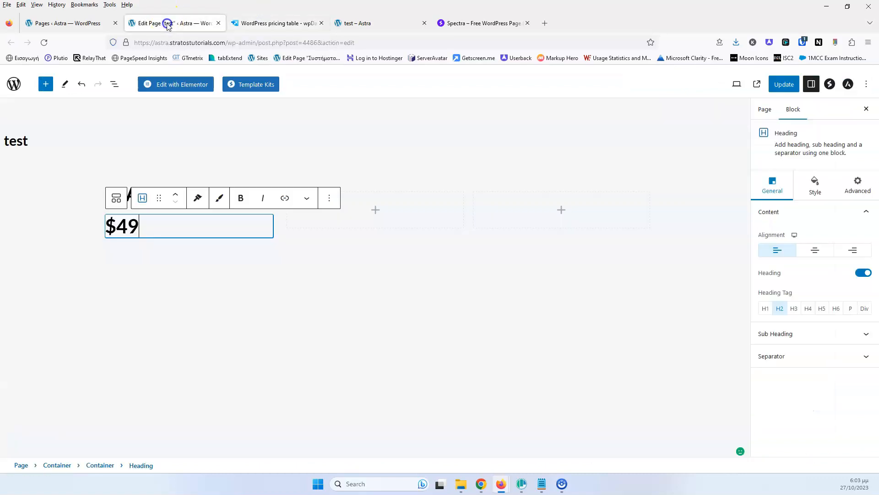
{"action": "left_click", "coordinate": [181, 264]}
{"action": "type", "text": "/h"}
{"action": "left_click", "coordinate": [147, 140]}
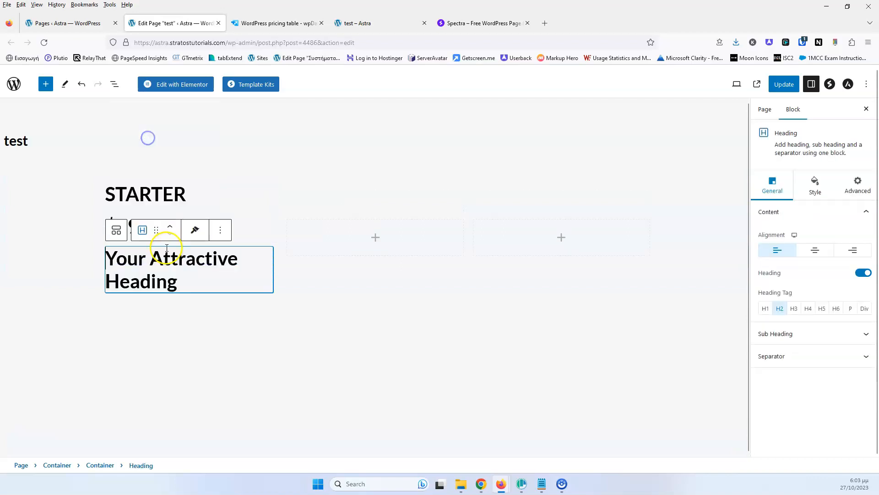
{"action": "double_click", "coordinate": [159, 263]}
{"action": "key", "text": "ctrl+a"}
{"action": "type", "text": "1 Webiste / YEAR"}
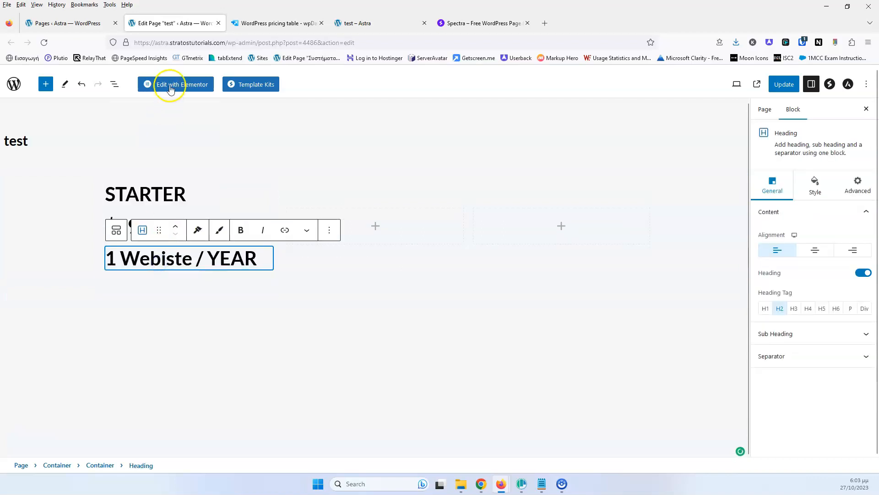
Copy the Plugin Updates text from the reference table and add a nested container below the 1 Webiste / YEAR heading.
{"action": "left_click", "coordinate": [252, 18]}
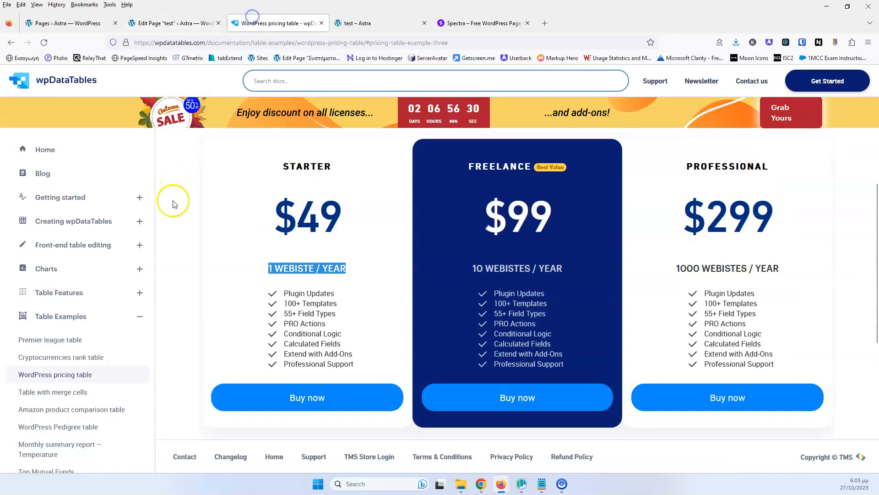
{"action": "double_click", "coordinate": [300, 293]}
{"action": "left_click", "coordinate": [174, 23]}
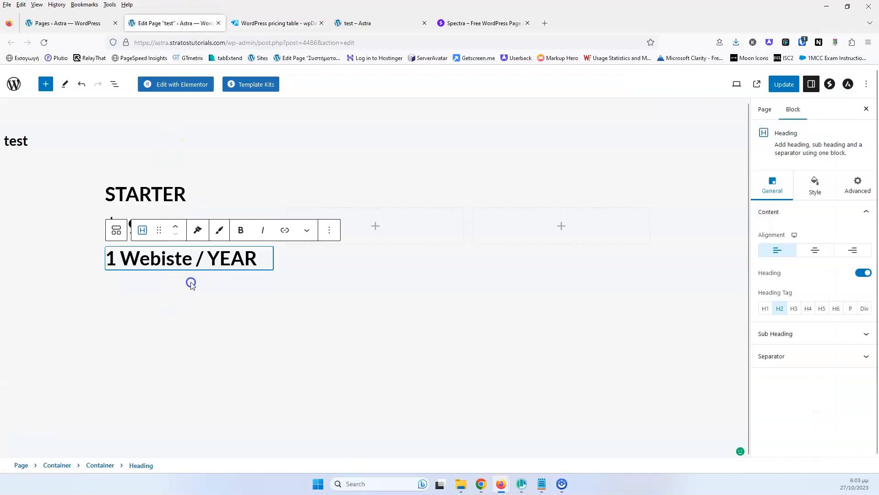
{"action": "left_click", "coordinate": [191, 283]}
{"action": "left_click", "coordinate": [259, 256]}
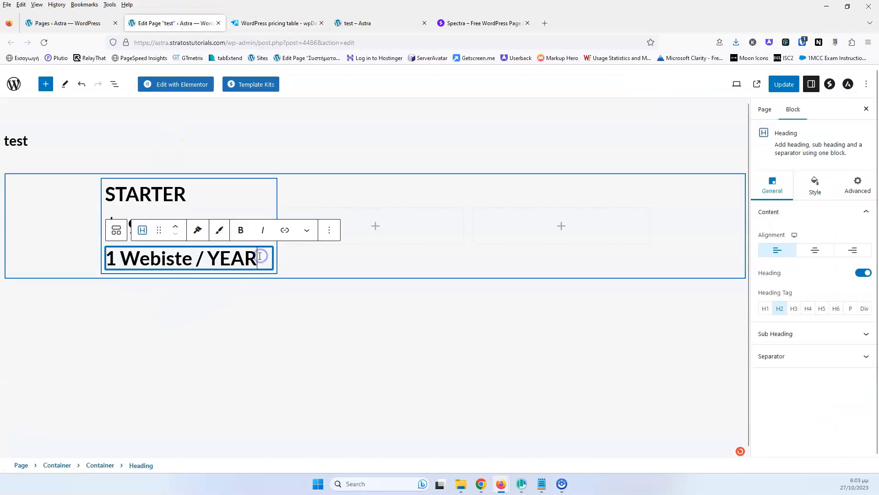
{"action": "key", "text": "Return"}
{"action": "type", "text": "/"}
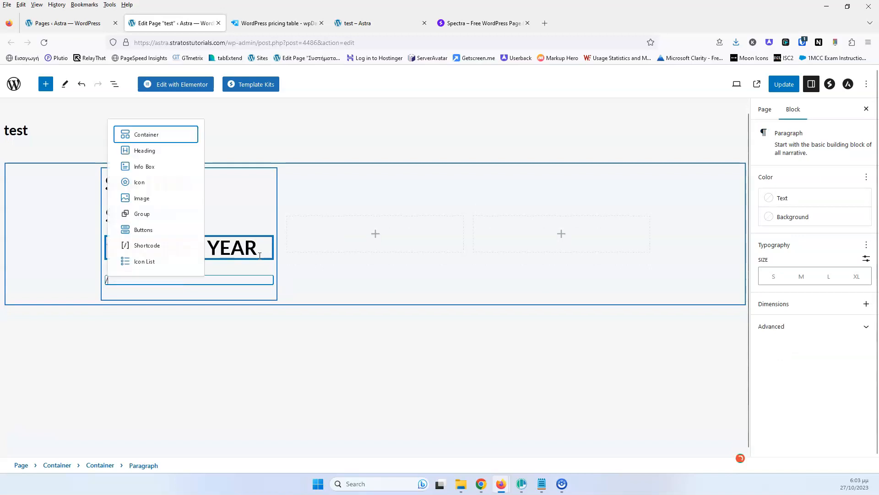
{"action": "left_click", "coordinate": [151, 129]}
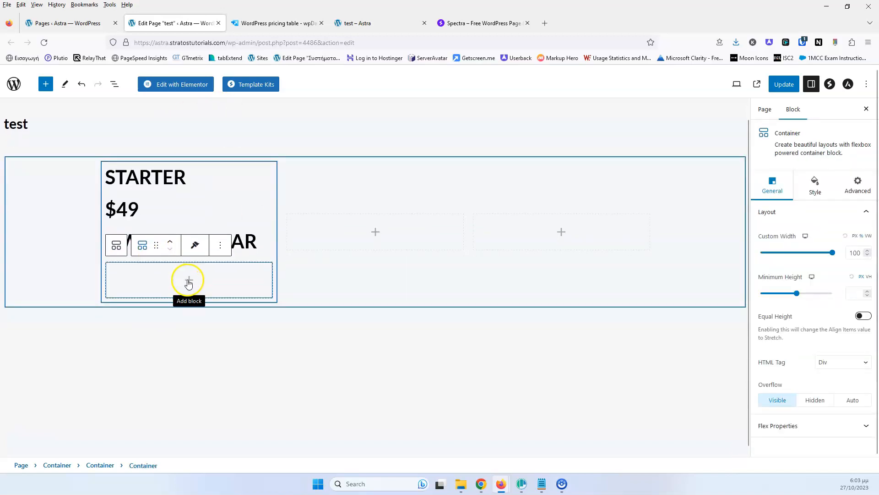
Fill the nested container with an icon block followed by a paragraph reading Plugin Updates.
{"action": "left_click", "coordinate": [189, 280]}
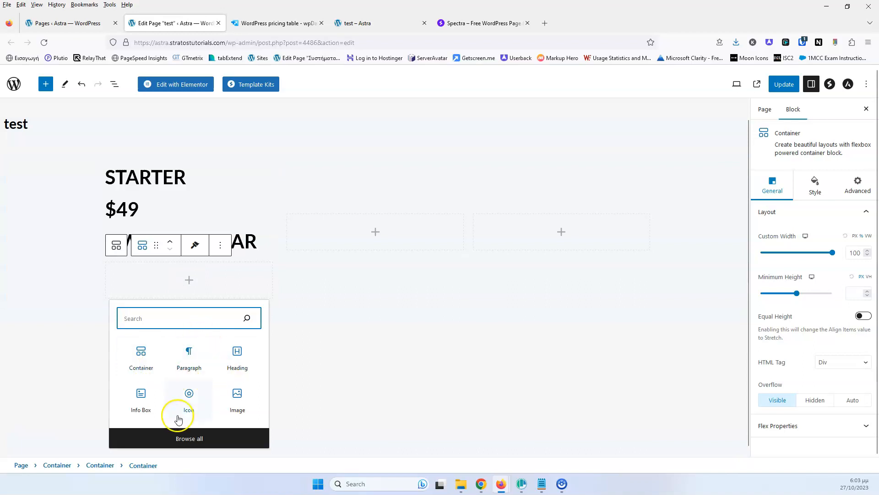
{"action": "left_click", "coordinate": [187, 405]}
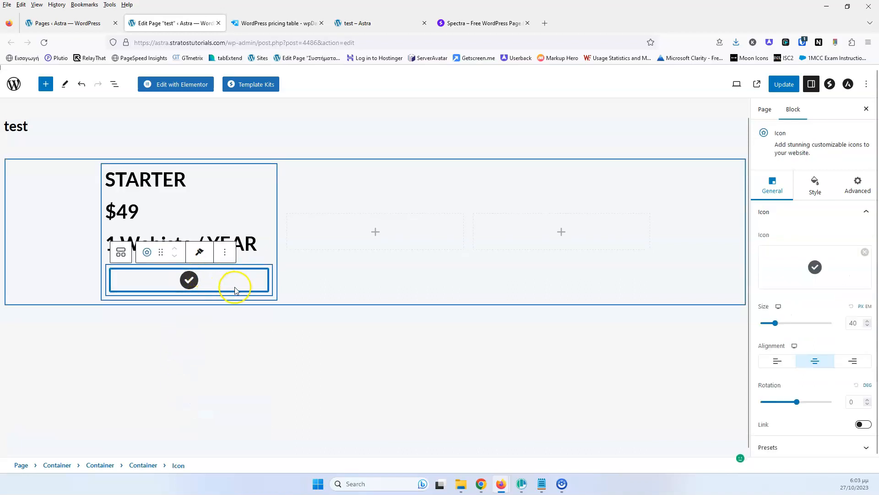
{"action": "left_click", "coordinate": [149, 465]}
{"action": "left_click", "coordinate": [262, 285]}
{"action": "left_click", "coordinate": [337, 355]}
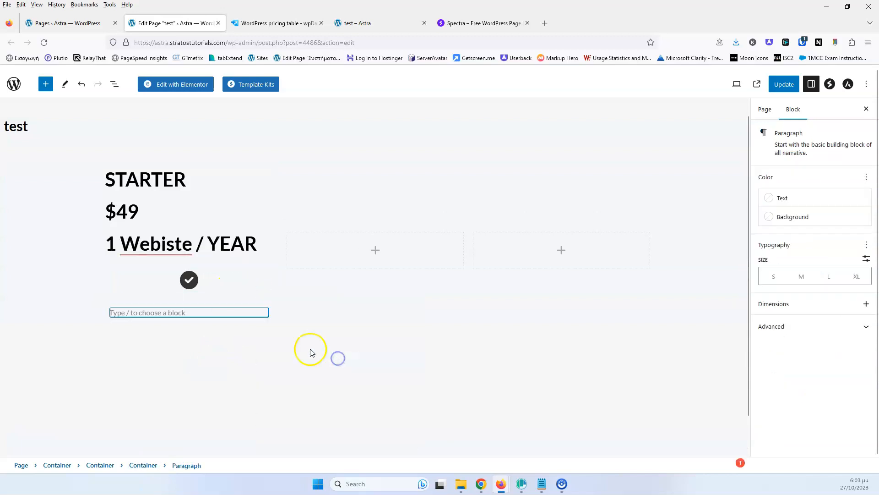
{"action": "scroll", "coordinate": [271, 333], "scroll_direction": "down", "scroll_amount": 1}
{"action": "type", "text": "Plugin Updates"}
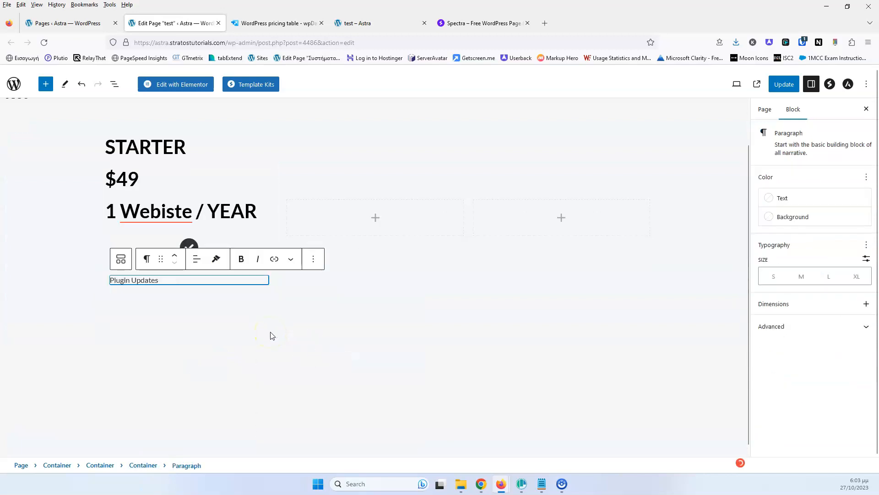
{"action": "left_click", "coordinate": [255, 26]}
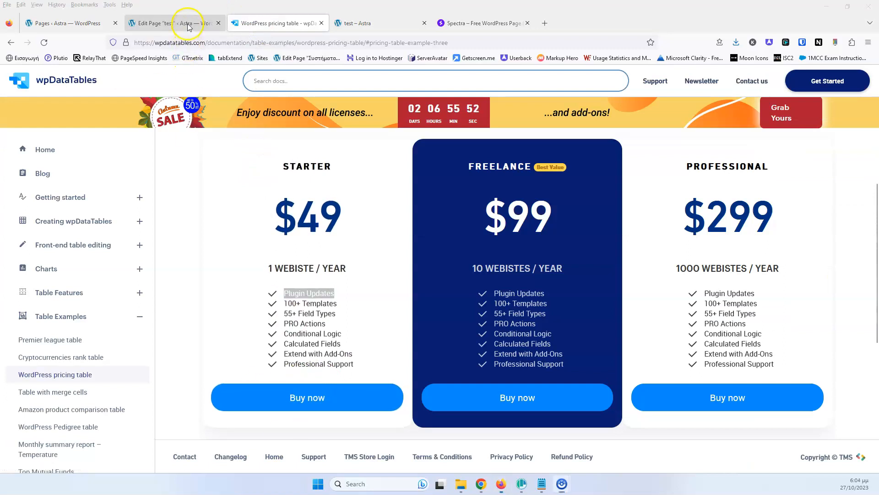
Add a Spectra Buttons block to the STARTER column's container on the test page.
{"action": "left_click", "coordinate": [188, 26]}
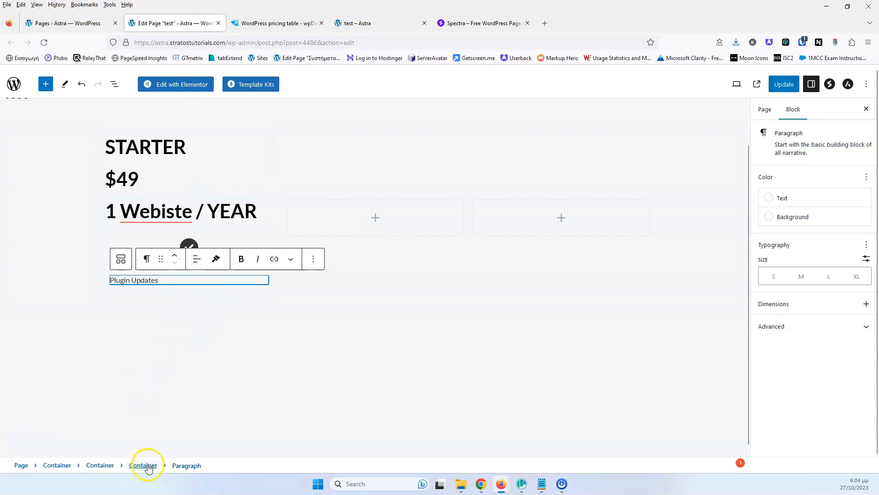
{"action": "left_click", "coordinate": [100, 466]}
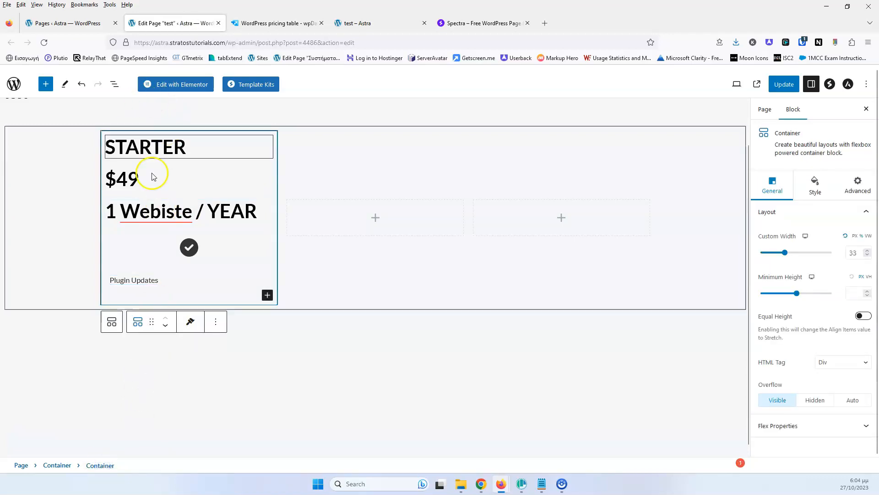
{"action": "left_click", "coordinate": [267, 295]}
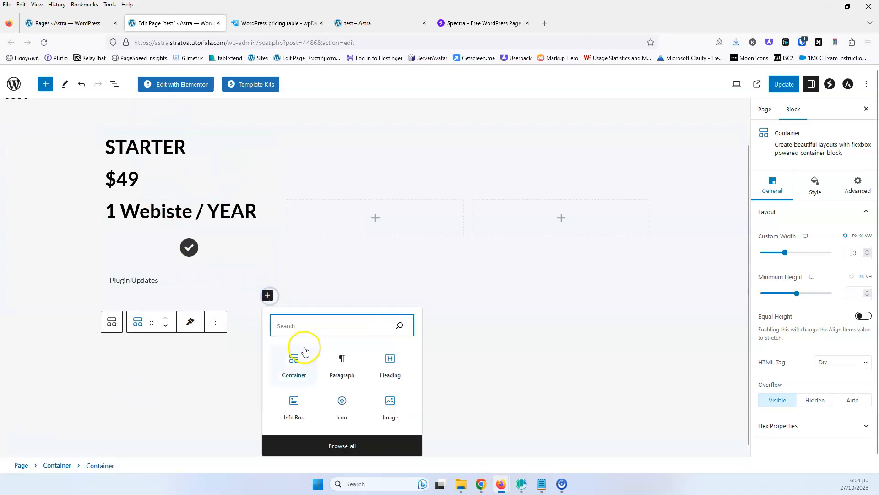
{"action": "left_click", "coordinate": [349, 446]}
{"action": "left_click", "coordinate": [31, 237]}
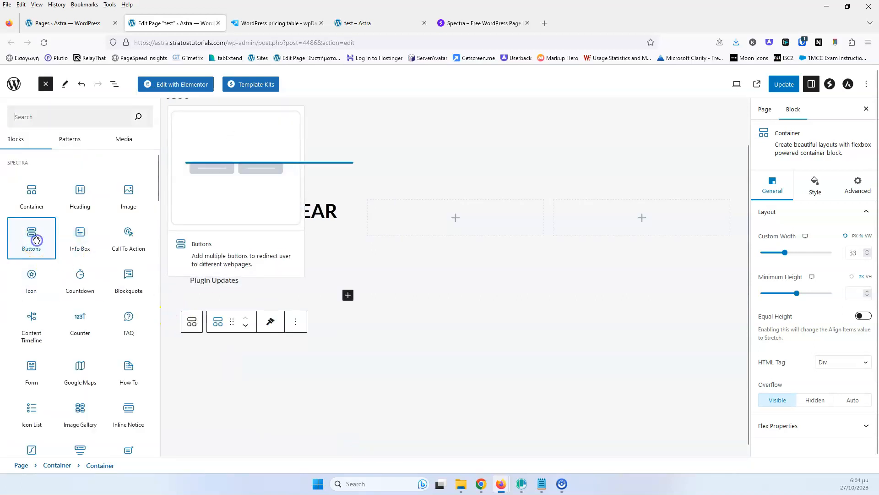
{"action": "scroll", "coordinate": [256, 311], "scroll_direction": "up", "scroll_amount": 1}
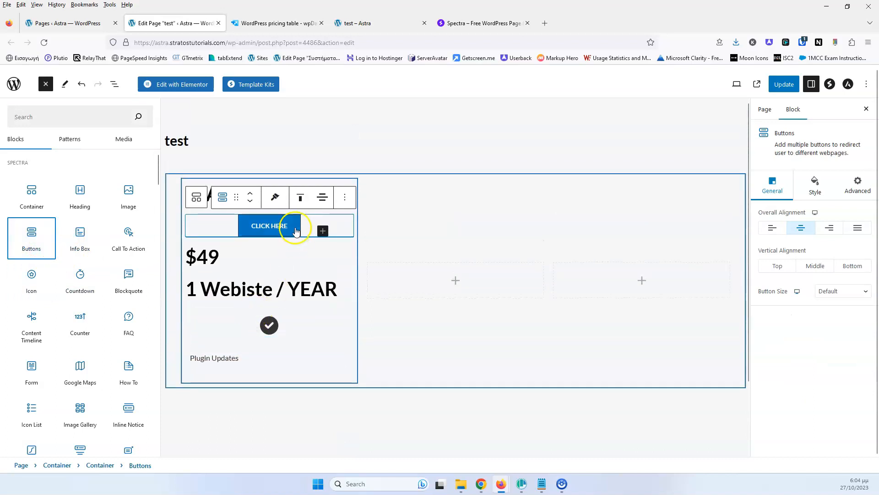
Move the Buttons block down the STARTER column until it sits below the Plugin Updates container.
{"action": "left_click", "coordinate": [254, 203]}
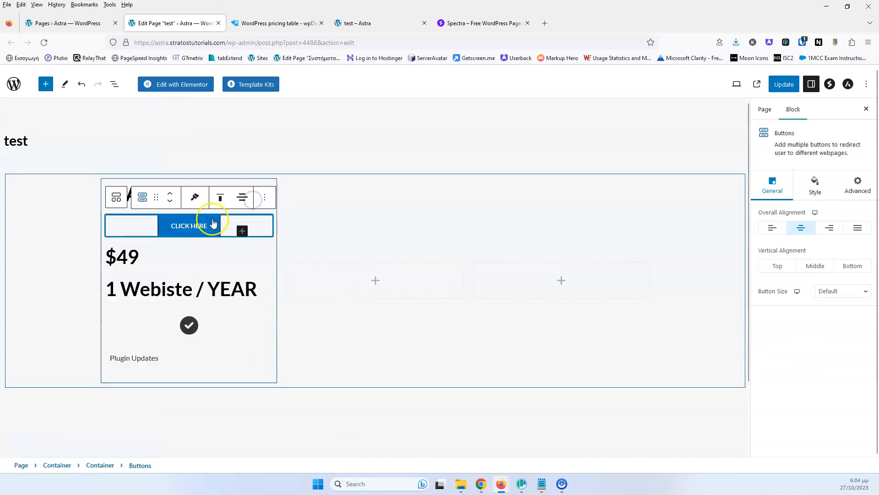
{"action": "left_click", "coordinate": [169, 204]}
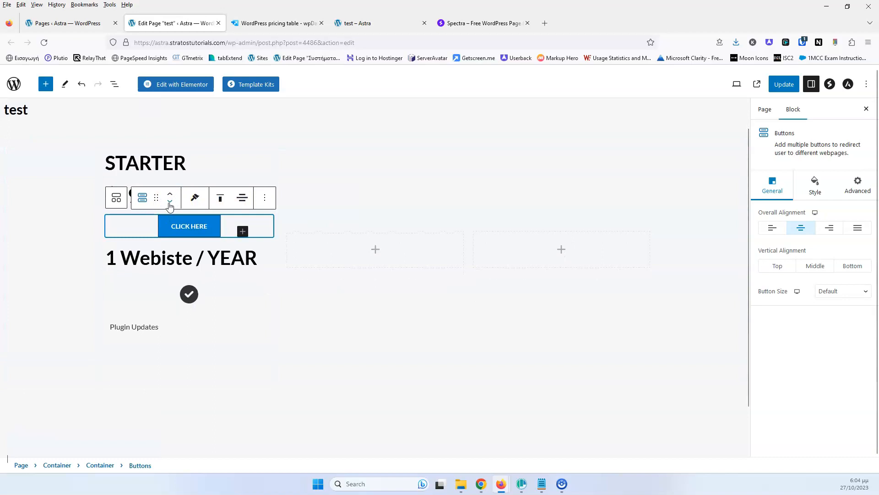
{"action": "left_click", "coordinate": [169, 203]}
{"action": "left_click", "coordinate": [169, 202]}
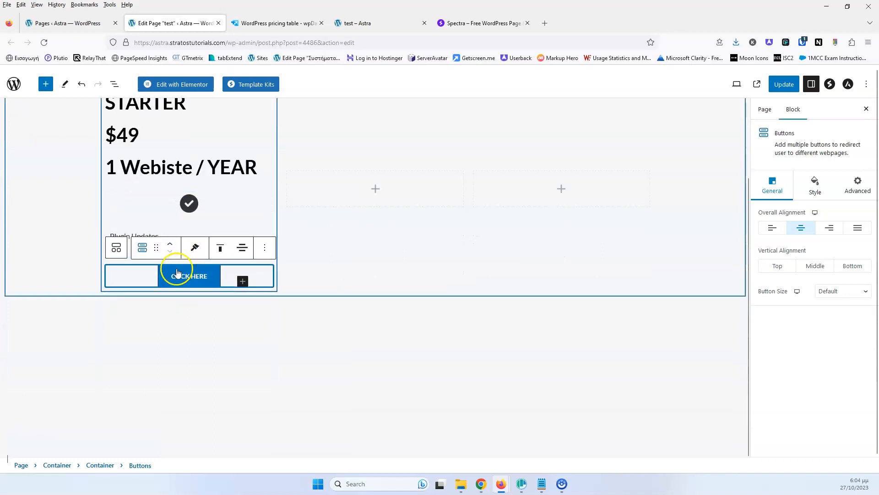
Set the flex direction of the nested container holding the icon and Plugin Updates to Row.
{"action": "left_click", "coordinate": [153, 208]}
{"action": "left_click", "coordinate": [153, 471]}
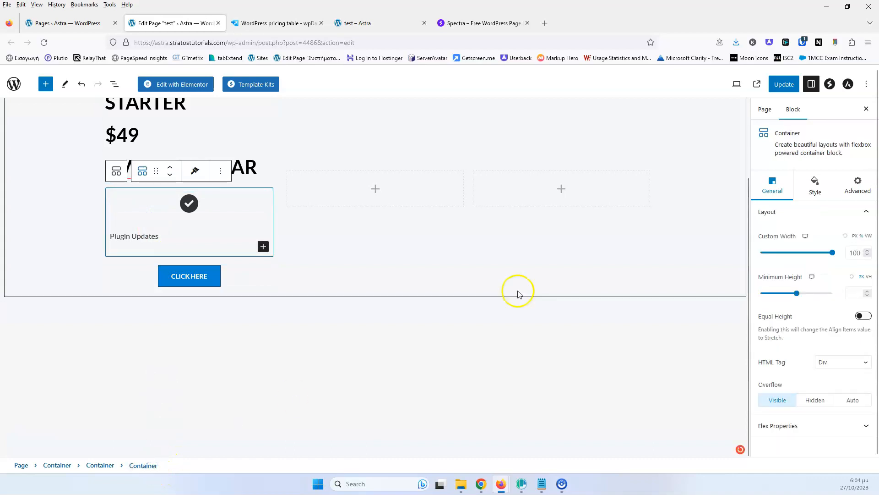
{"action": "left_click", "coordinate": [785, 425]}
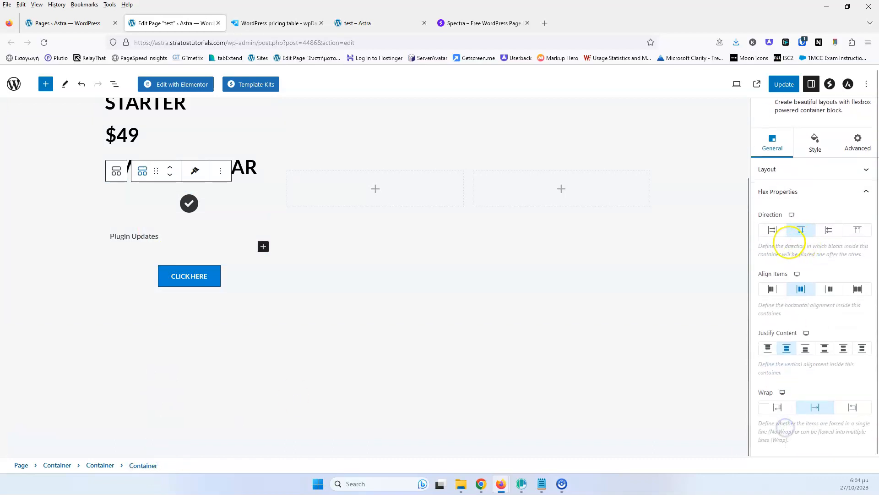
{"action": "left_click", "coordinate": [779, 233]}
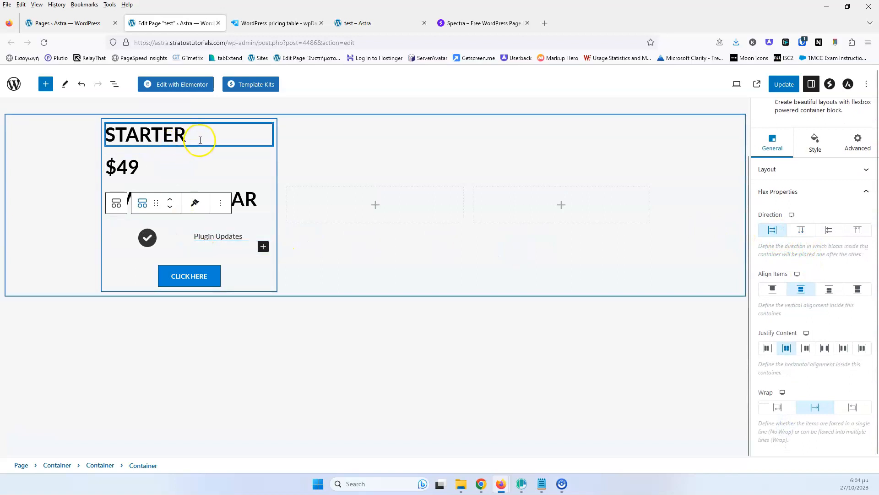
Check the reference pricing table and give the STARTER column container a solid white FFFFFF background.
{"action": "left_click", "coordinate": [271, 23]}
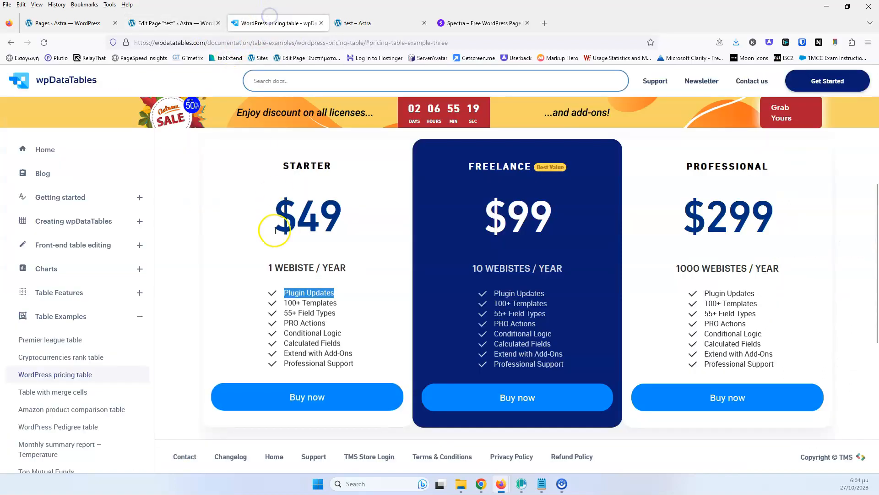
{"action": "left_click", "coordinate": [155, 24]}
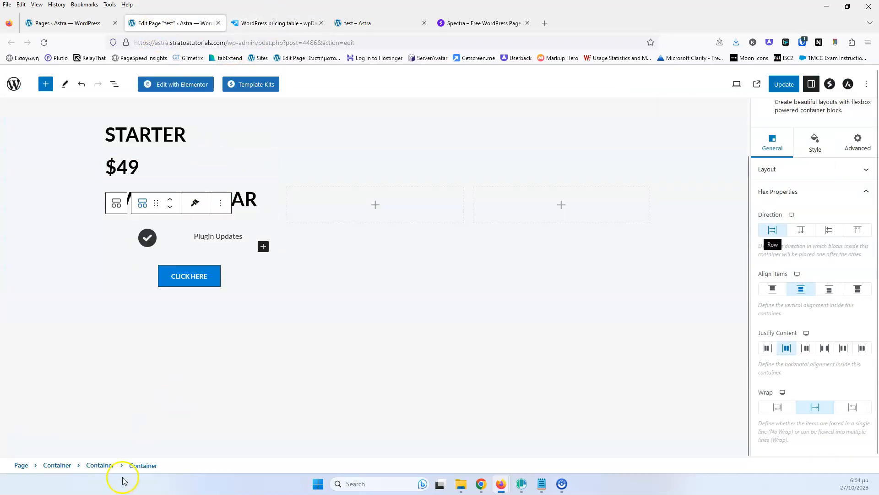
{"action": "left_click", "coordinate": [99, 465]}
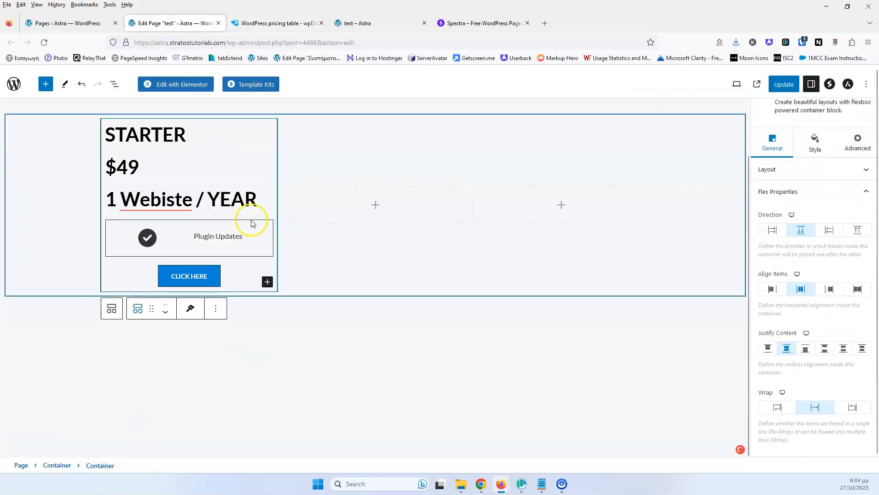
{"action": "left_click", "coordinate": [816, 144]}
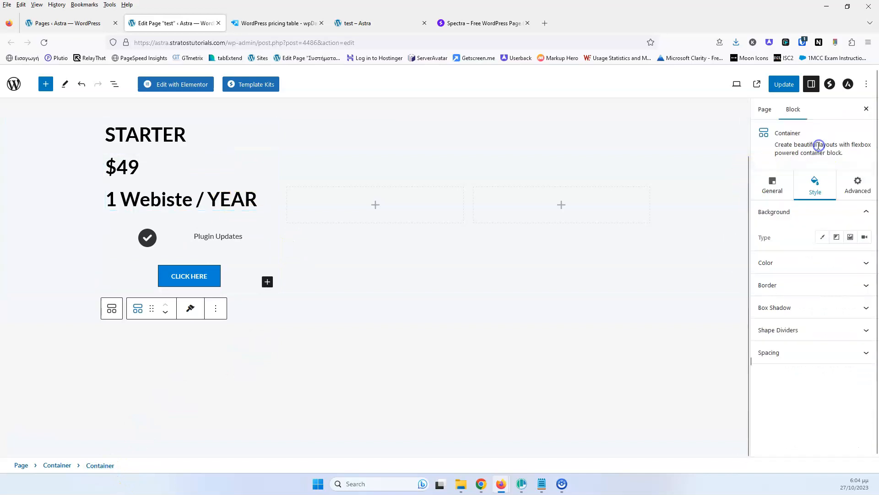
{"action": "left_click", "coordinate": [822, 238]}
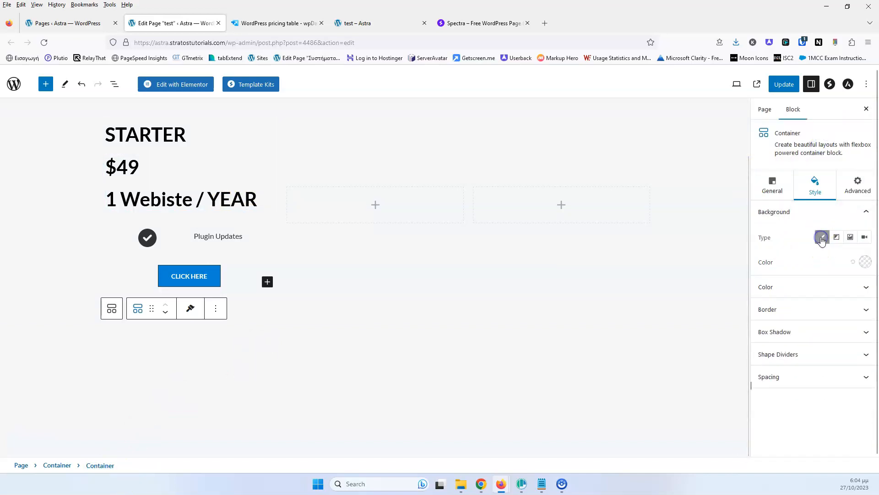
{"action": "left_click", "coordinate": [864, 262]}
{"action": "left_click_drag", "start_coordinate": [815, 362], "coordinate": [757, 252]}
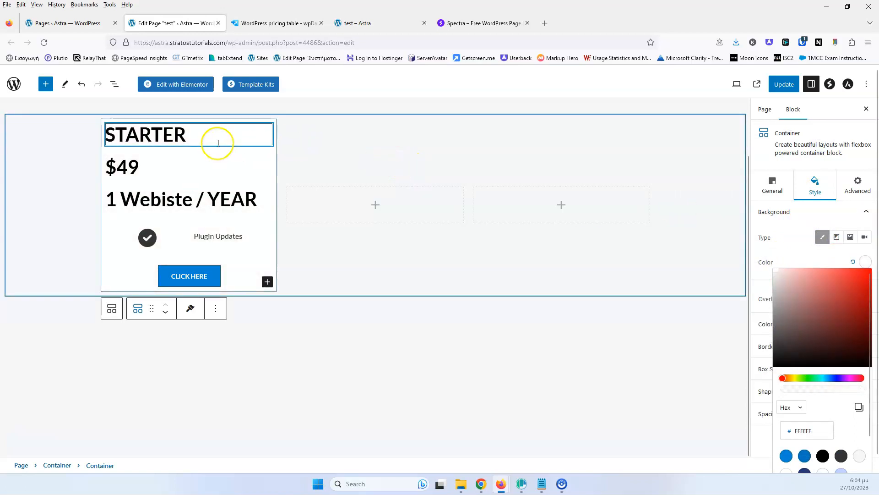
Centre the STARTER heading and set its heading tag to H4, comparing it with the reference table.
{"action": "left_click", "coordinate": [163, 135]}
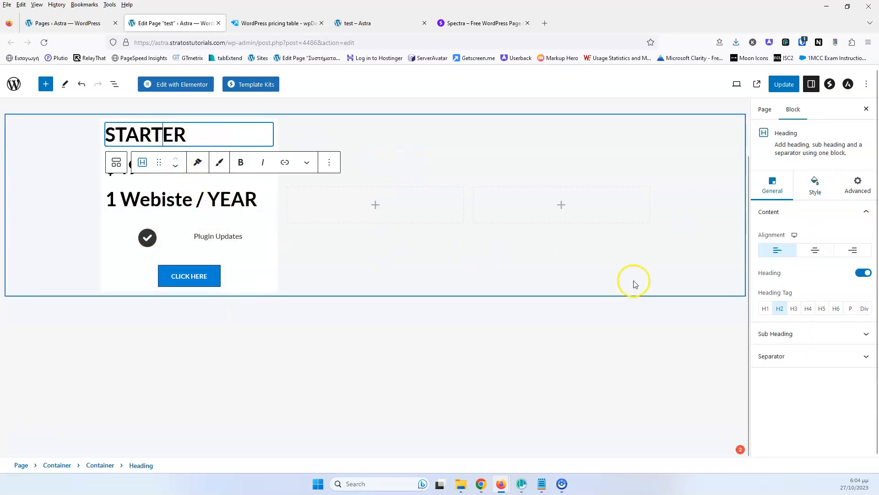
{"action": "left_click", "coordinate": [814, 251]}
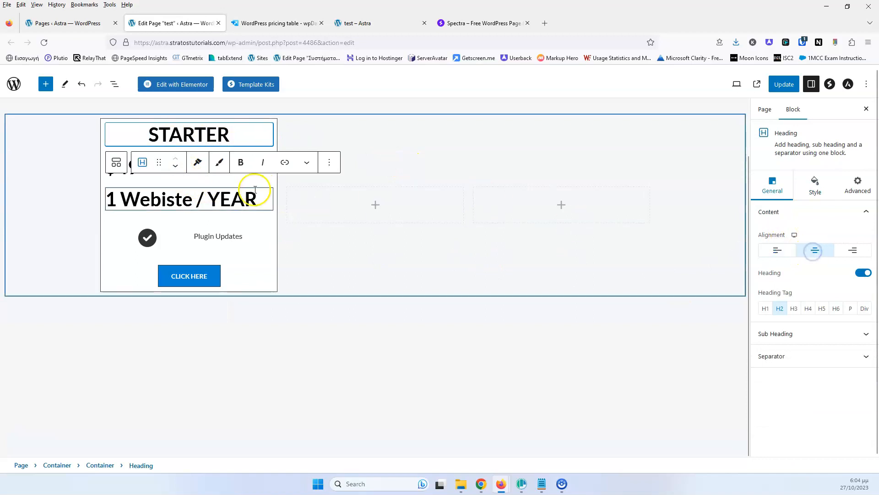
{"action": "left_click", "coordinate": [270, 22]}
{"action": "left_click", "coordinate": [151, 22]}
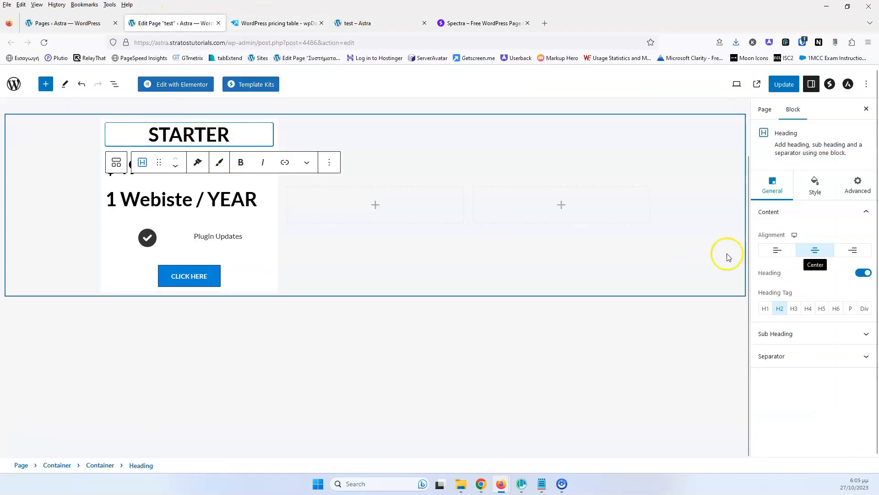
{"action": "left_click", "coordinate": [808, 308]}
Centre the $49 heading and compare its size with the price in the reference table.
{"action": "left_click", "coordinate": [142, 163]}
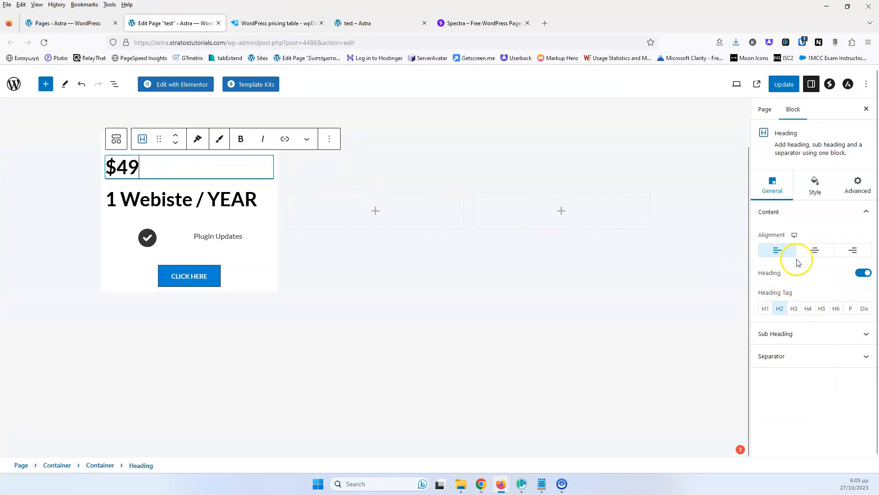
{"action": "left_click", "coordinate": [813, 252]}
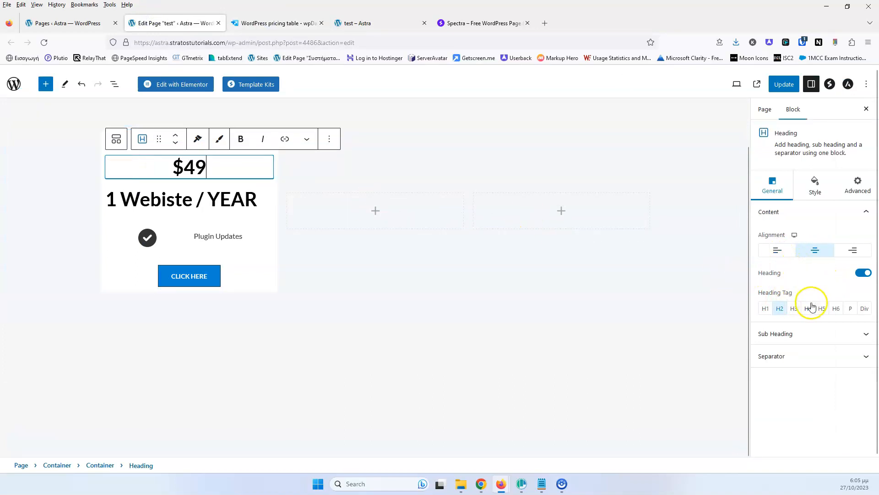
{"action": "left_click", "coordinate": [255, 24]}
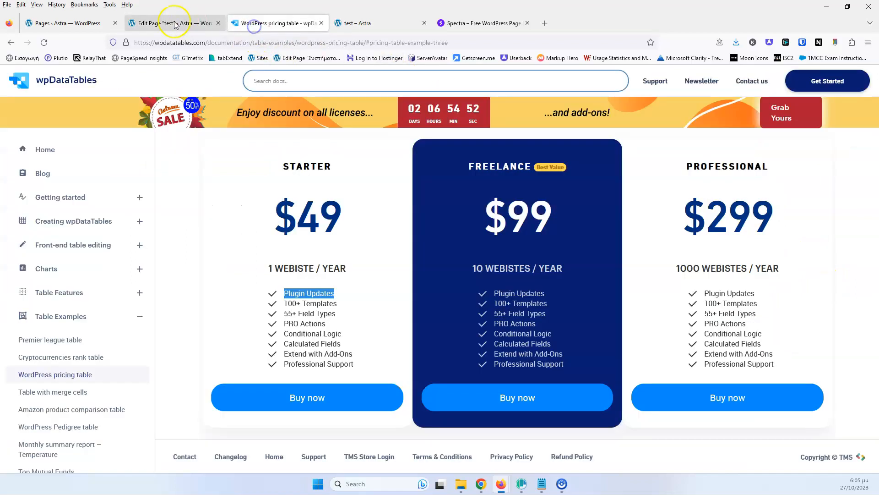
{"action": "left_click", "coordinate": [176, 24]}
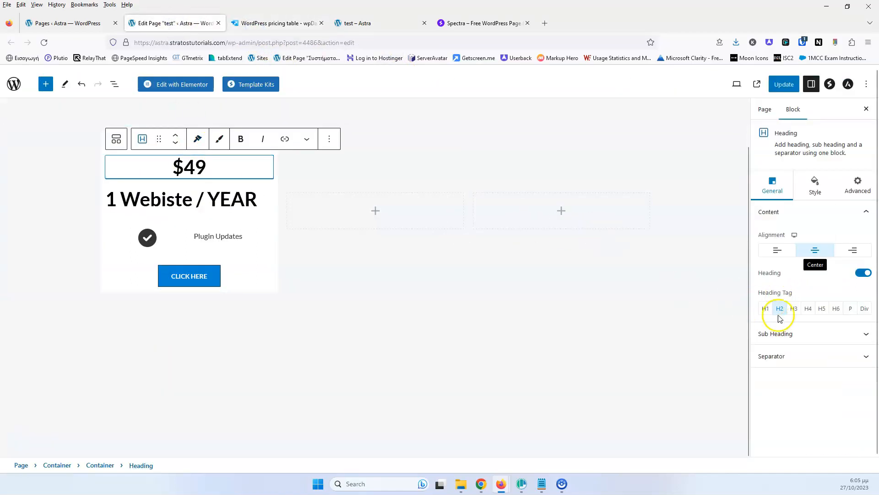
Set the $49 heading's font size to 80 px in its typography settings.
{"action": "left_click", "coordinate": [814, 187]}
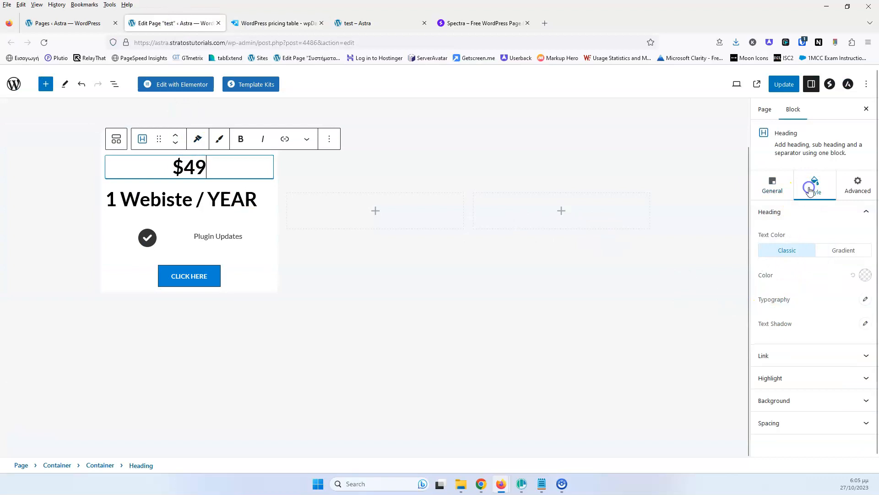
{"action": "left_click", "coordinate": [866, 299]}
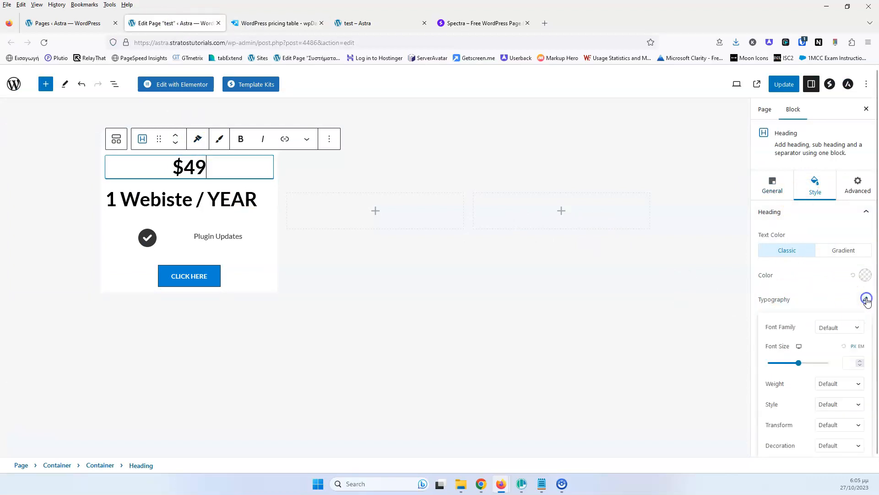
{"action": "left_click", "coordinate": [847, 366]}
{"action": "type", "text": "50"}
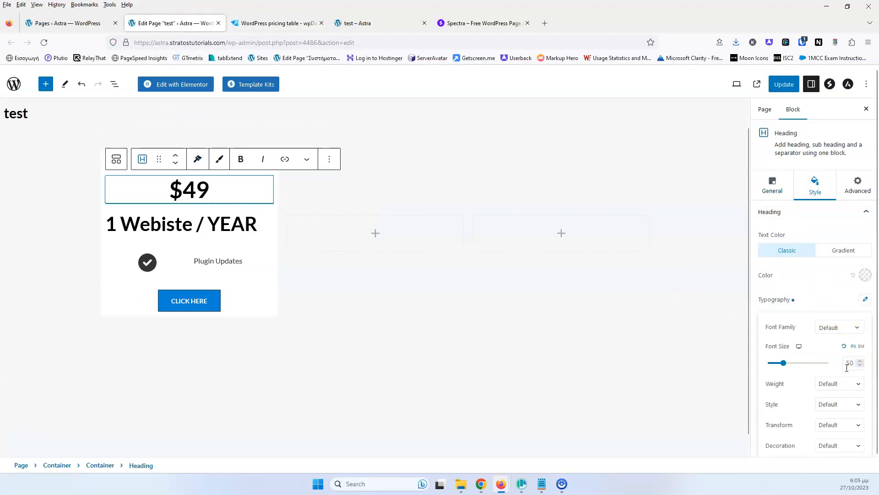
{"action": "left_click", "coordinate": [333, 276]}
{"action": "type", "text": "80"}
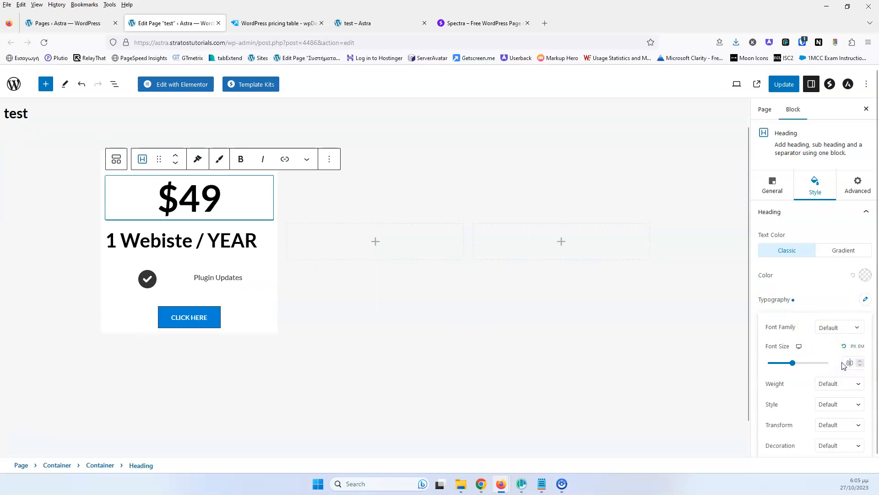
Colour the $49 heading with the palette's second, darker blue swatch after comparing the first blue with the reference table.
{"action": "left_click", "coordinate": [865, 277]}
{"action": "left_click", "coordinate": [786, 253]}
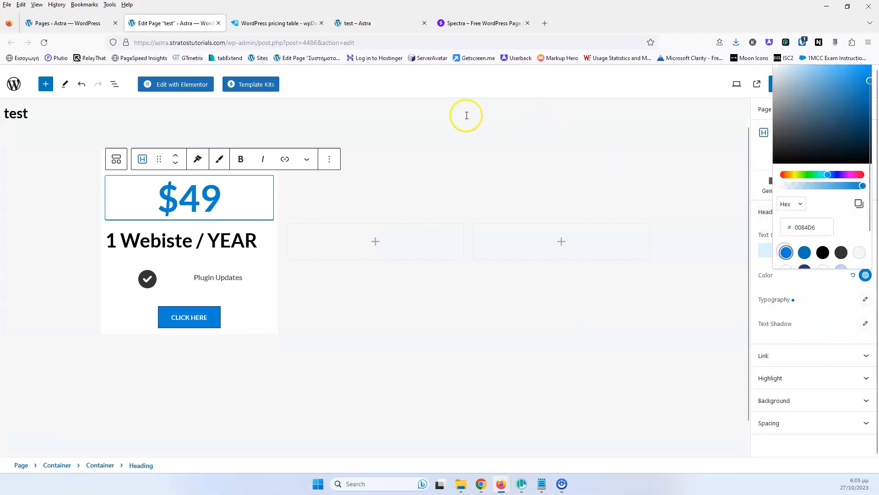
{"action": "left_click", "coordinate": [275, 25]}
{"action": "left_click", "coordinate": [149, 28]}
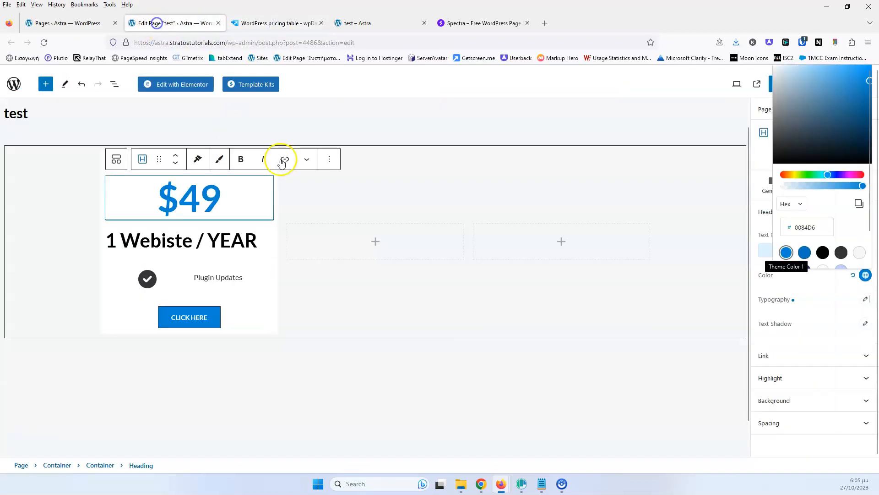
{"action": "left_click", "coordinate": [805, 252]}
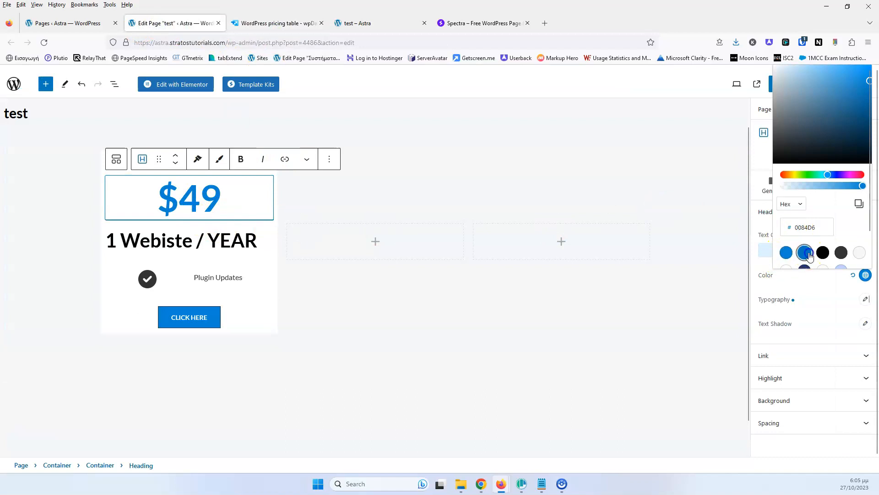
Centre the 1 Webiste / YEAR heading and set its heading tag to H4.
{"action": "left_click", "coordinate": [218, 234]}
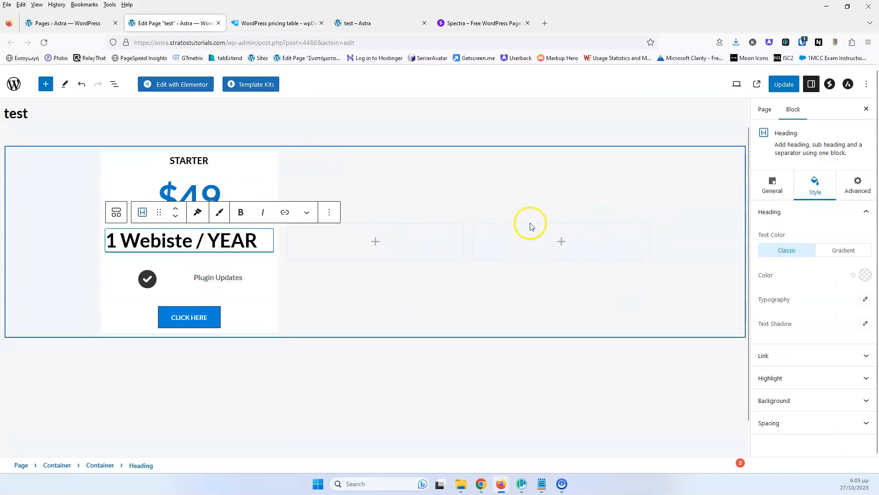
{"action": "left_click", "coordinate": [769, 191]}
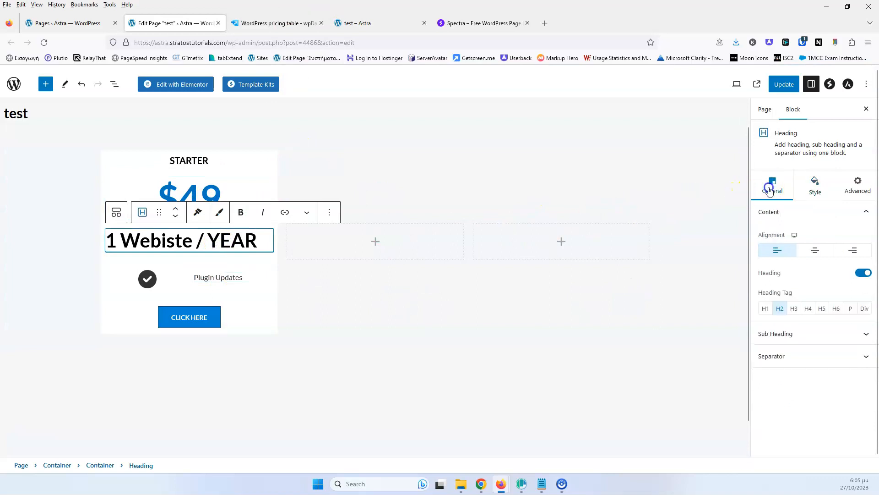
{"action": "left_click", "coordinate": [812, 250]}
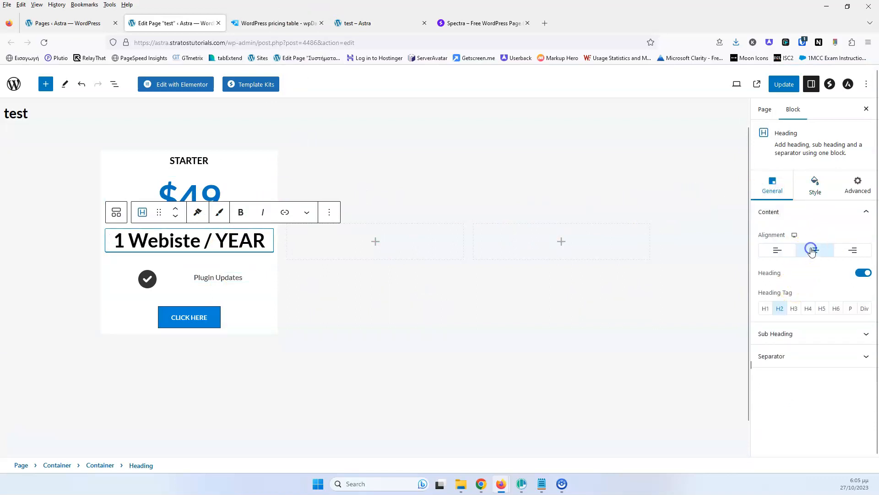
{"action": "left_click", "coordinate": [809, 309]}
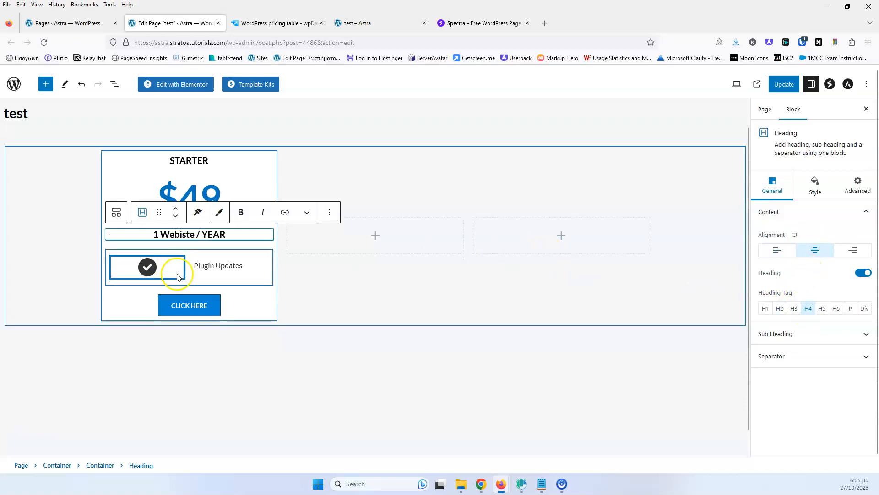
Set the size of the check icon beside Plugin Updates to 20 px and look over its style options.
{"action": "left_click", "coordinate": [164, 268]}
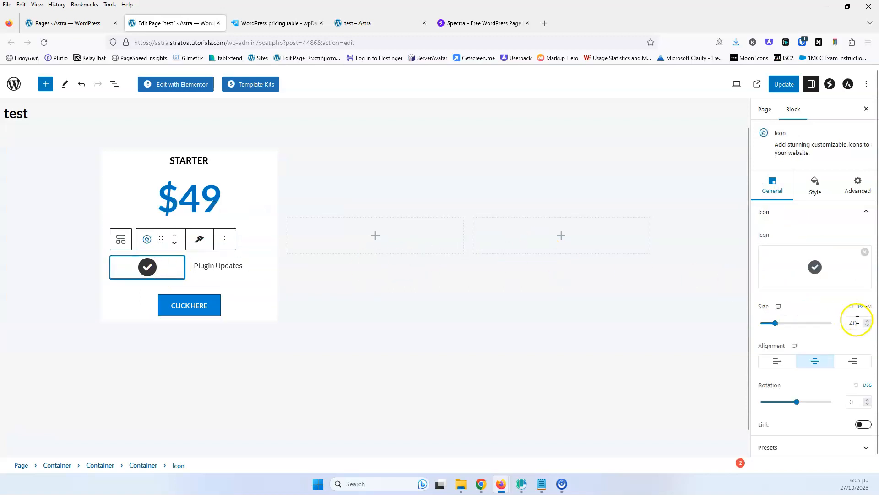
{"action": "left_click_drag", "start_coordinate": [857, 324], "coordinate": [838, 323]}
{"action": "type", "text": "20"}
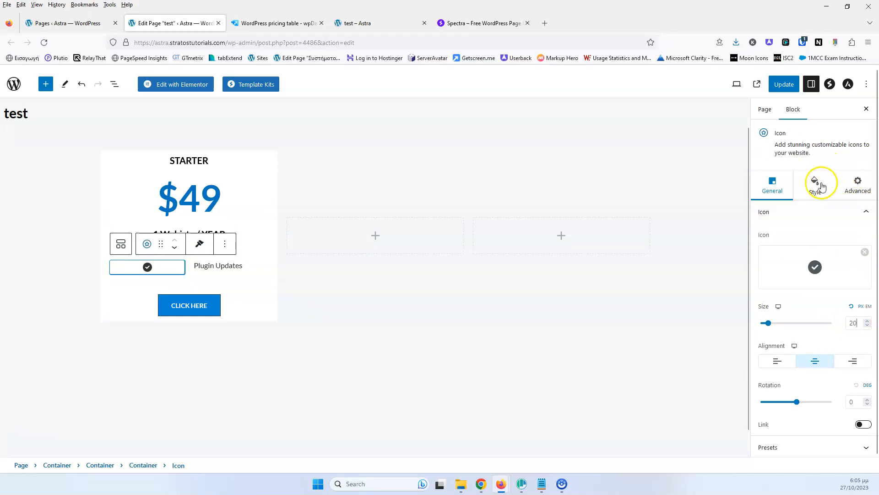
{"action": "left_click", "coordinate": [821, 185]}
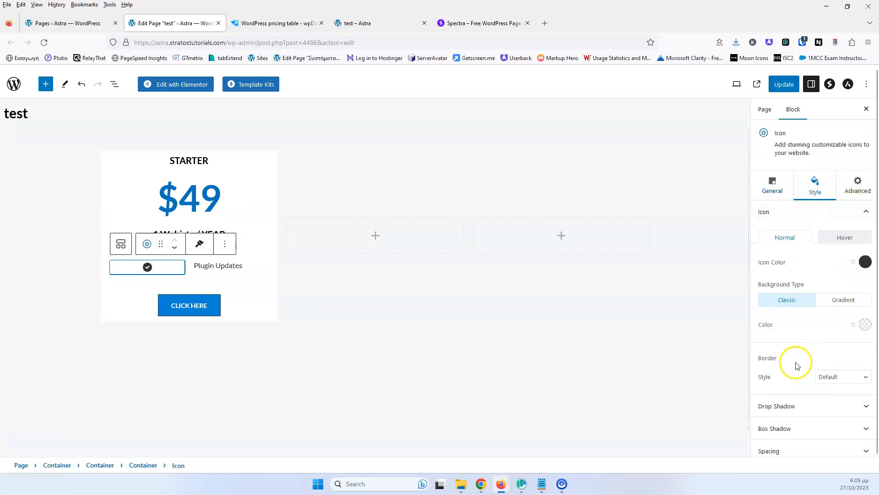
{"action": "scroll", "coordinate": [795, 352], "scroll_direction": "down", "scroll_amount": 1}
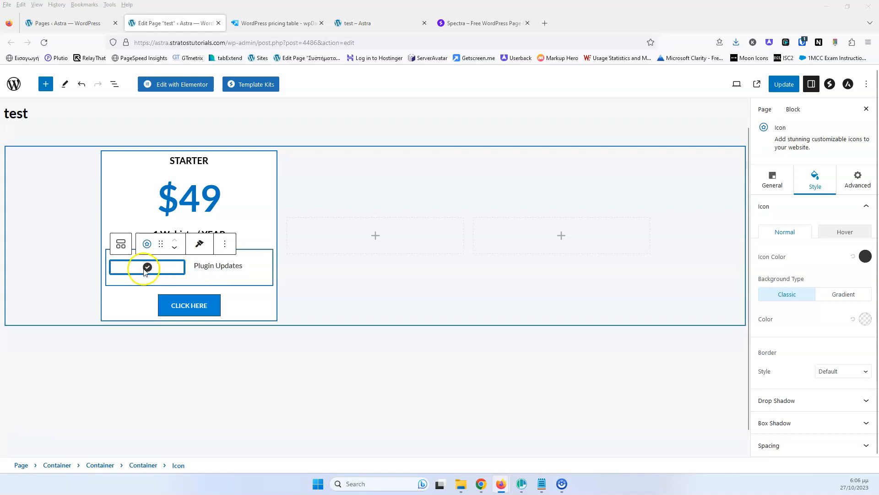
Try top vertical alignment for the items in the Plugin Updates row container and return it to centre alignment.
{"action": "left_click", "coordinate": [143, 465]}
{"action": "left_click", "coordinate": [772, 183]}
{"action": "left_click", "coordinate": [804, 421]}
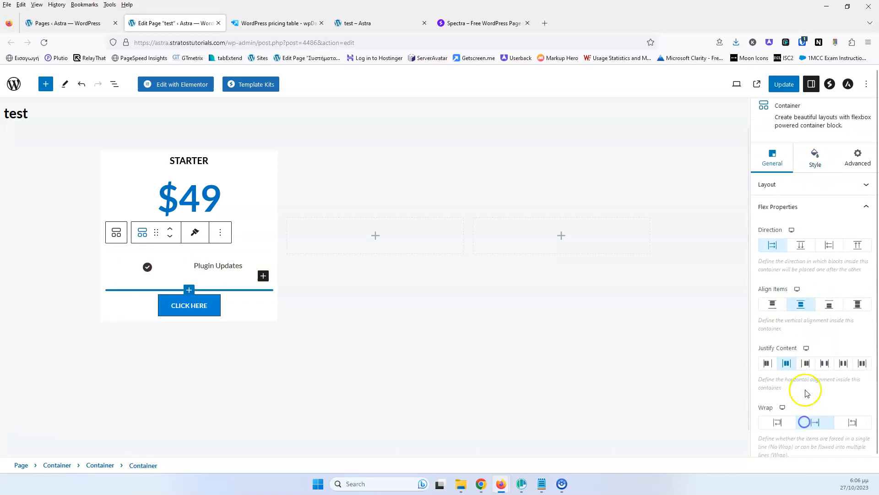
{"action": "scroll", "coordinate": [812, 321], "scroll_direction": "down", "scroll_amount": 1}
{"action": "left_click", "coordinate": [781, 293]}
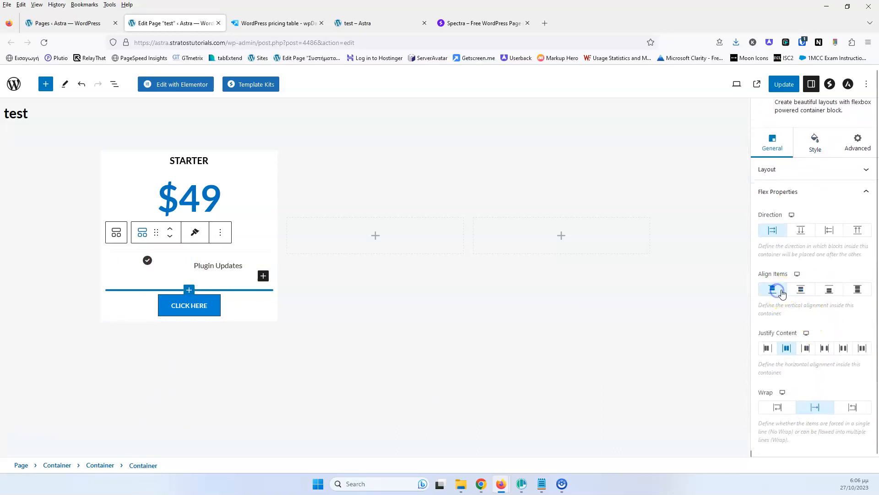
{"action": "left_click", "coordinate": [794, 292]}
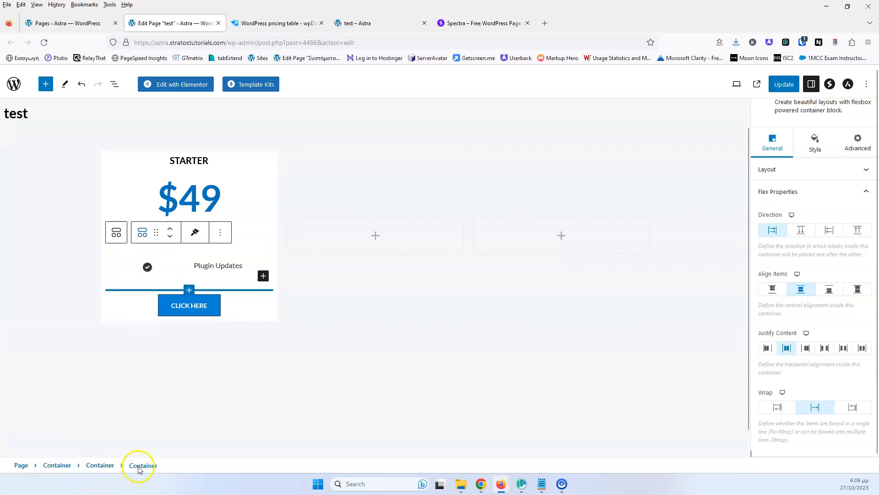
Set the Plugin Updates row container's padding to 0 px on all four sides.
{"action": "left_click", "coordinate": [815, 143]}
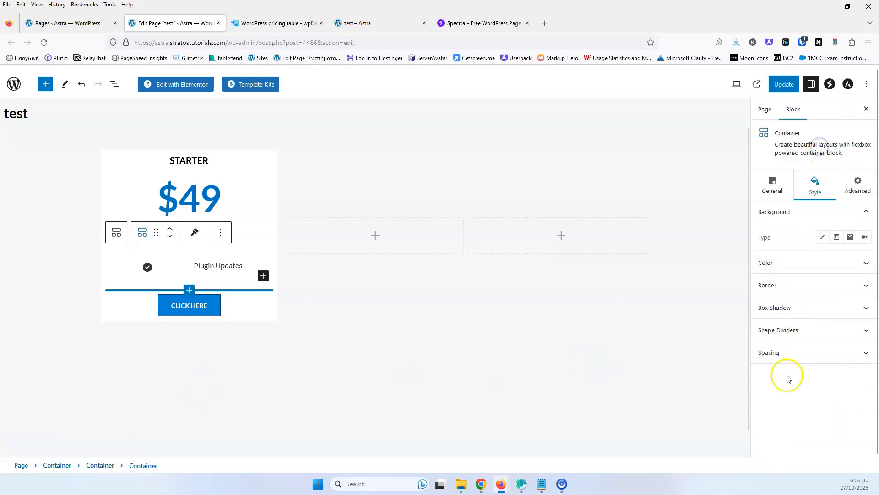
{"action": "left_click", "coordinate": [795, 355]}
{"action": "left_click", "coordinate": [773, 381]}
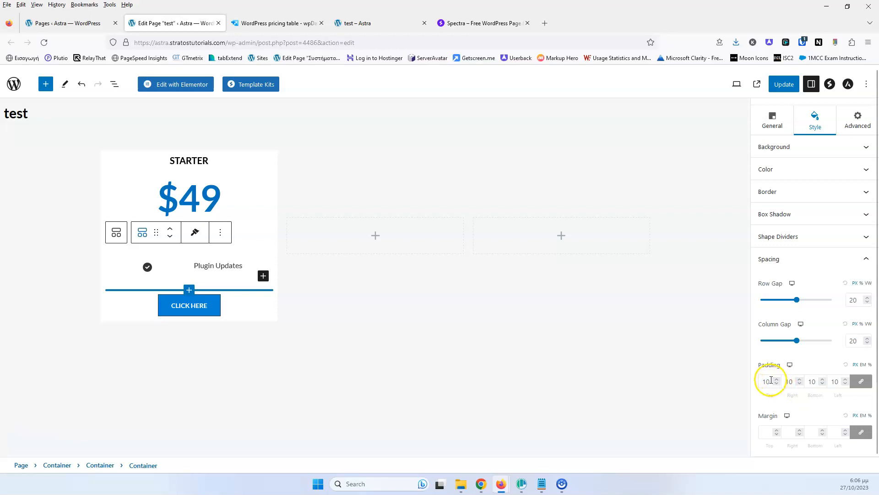
{"action": "type", "text": "0"}
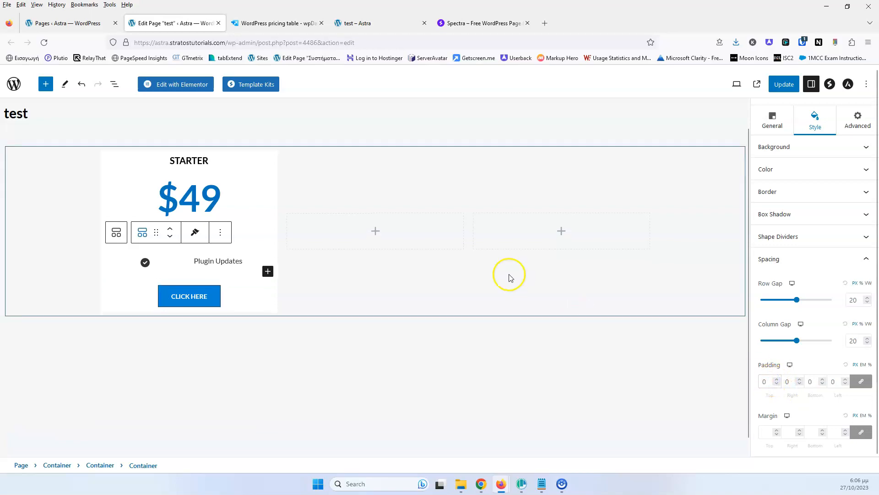
Duplicate the Plugin Updates row container three times above the CLICK HERE button.
{"action": "left_click", "coordinate": [219, 232]}
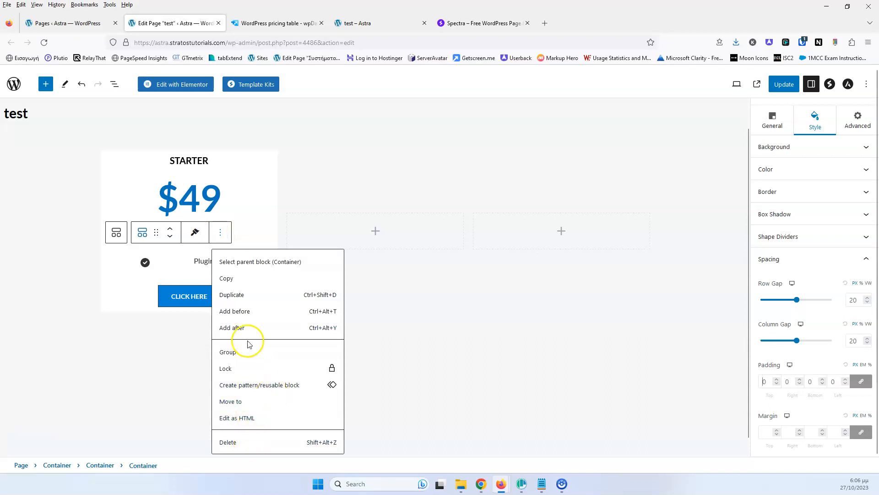
{"action": "left_click", "coordinate": [250, 295]}
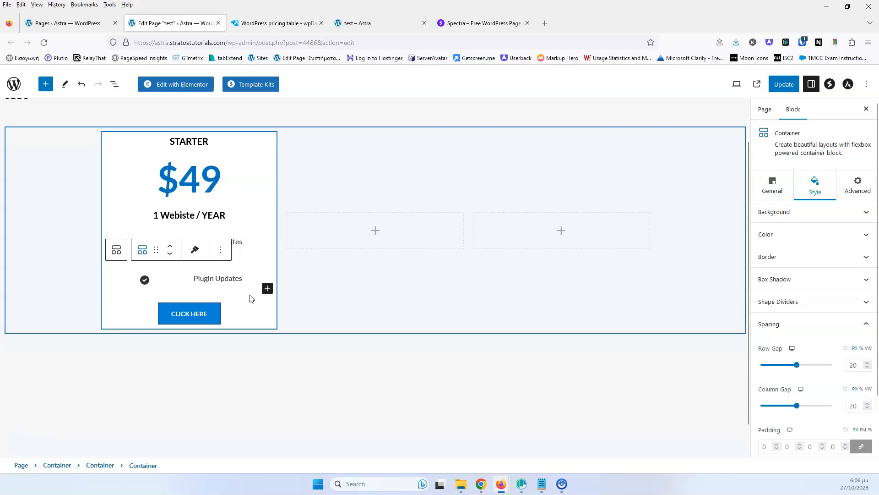
{"action": "key", "text": "ctrl+shift+d"}
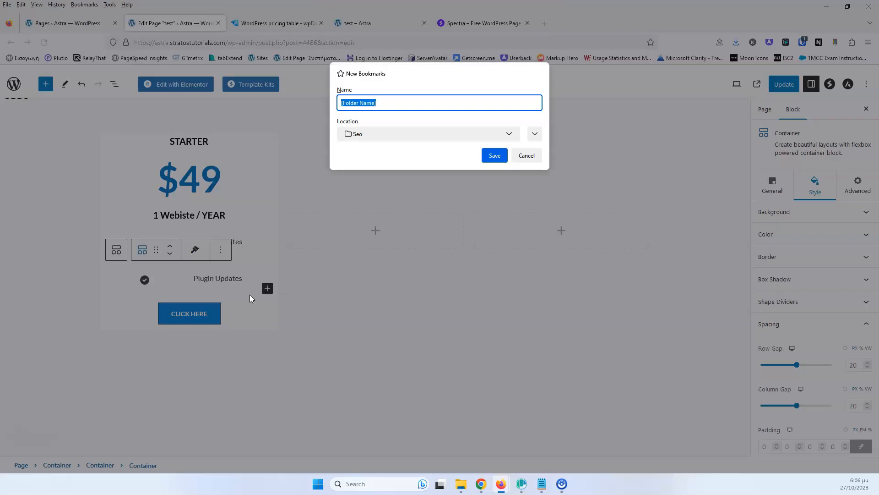
{"action": "left_click", "coordinate": [526, 156]}
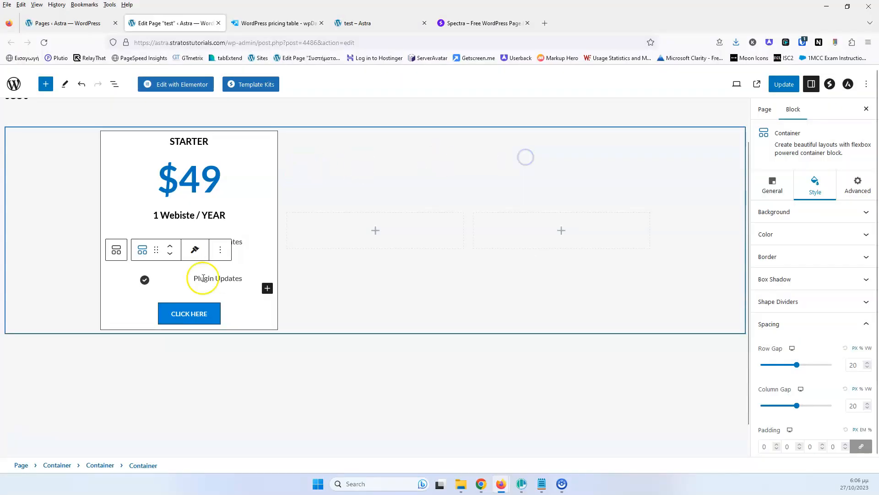
{"action": "left_click", "coordinate": [221, 250]}
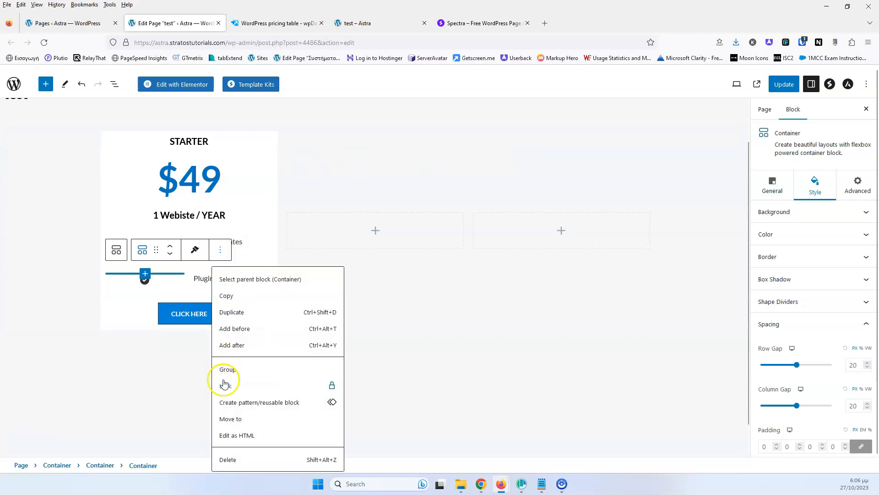
{"action": "left_click", "coordinate": [244, 313]}
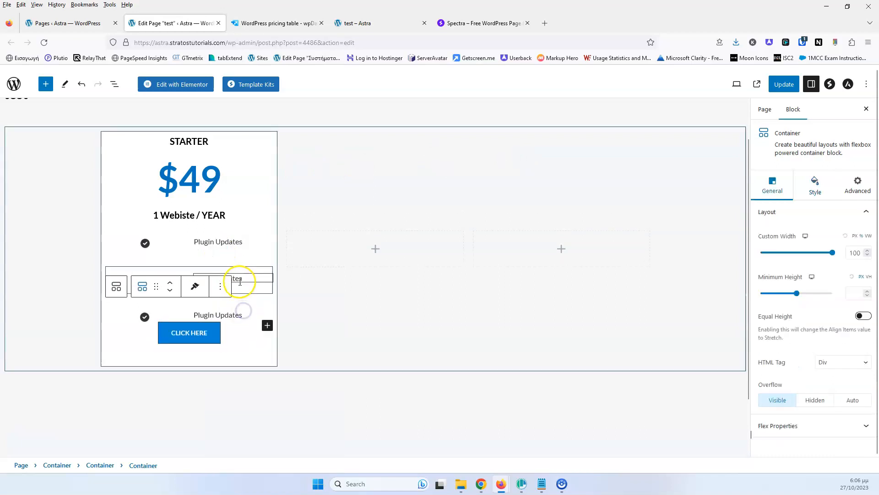
{"action": "left_click", "coordinate": [224, 263]}
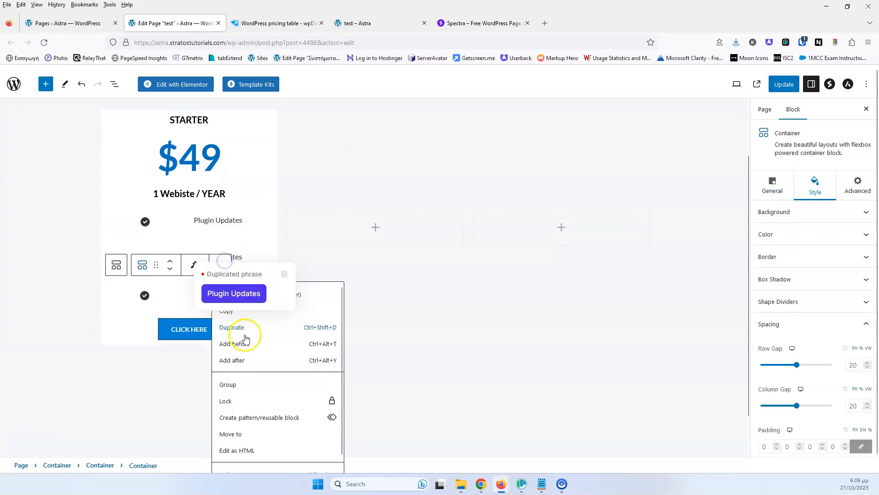
{"action": "left_click", "coordinate": [253, 327]}
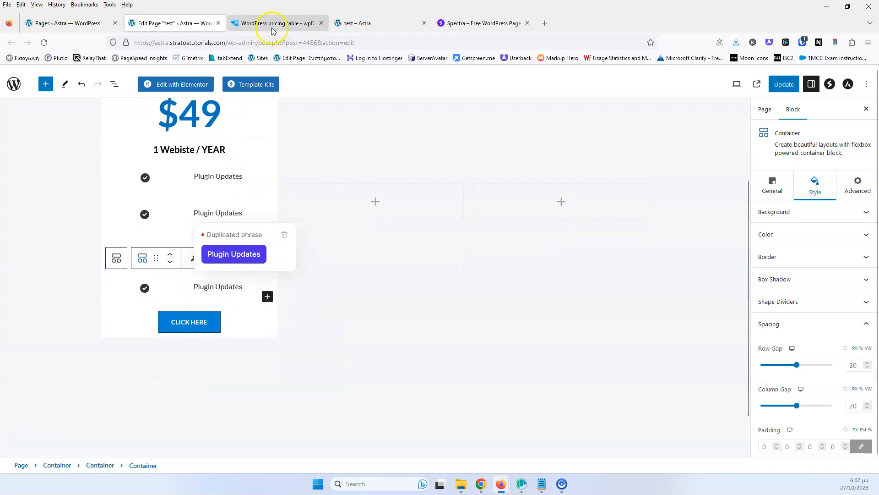
Check the STARTER feature list in the reference table and duplicate the Plugin Updates row two more times.
{"action": "left_click", "coordinate": [284, 23]}
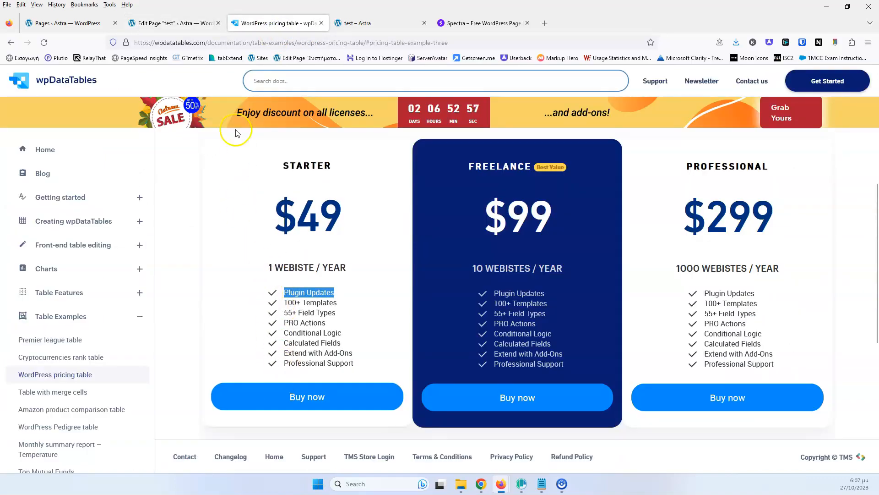
{"action": "left_click", "coordinate": [179, 23]}
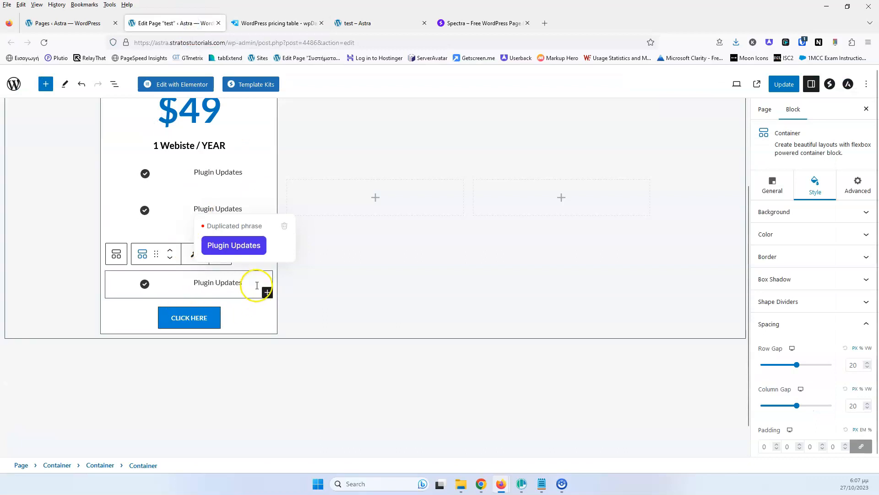
{"action": "left_click", "coordinate": [189, 274]}
{"action": "left_click", "coordinate": [221, 253]}
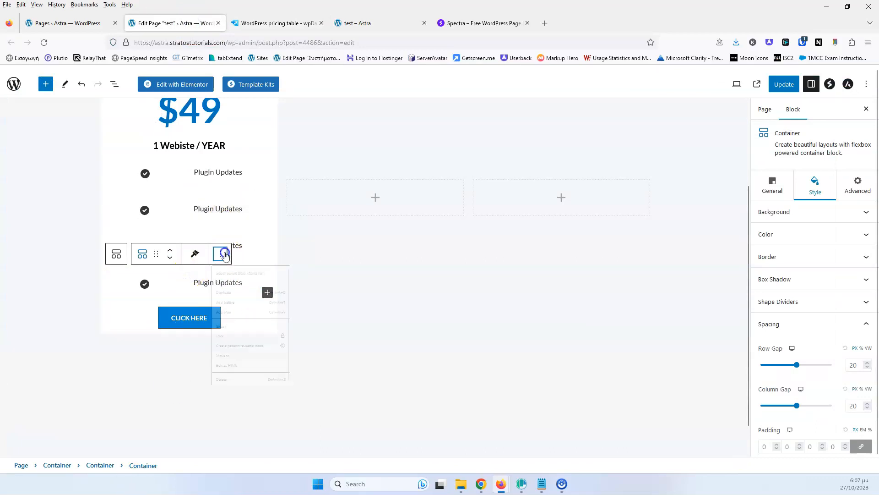
{"action": "left_click", "coordinate": [254, 317]}
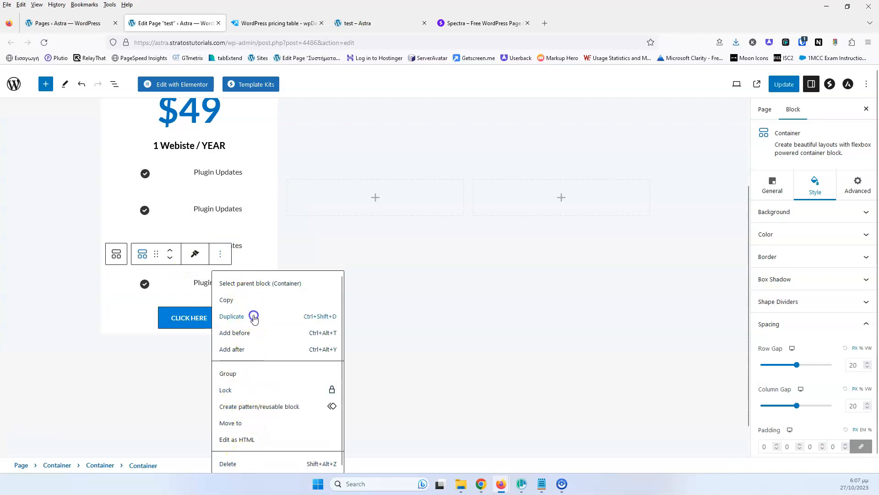
{"action": "left_click", "coordinate": [221, 252]}
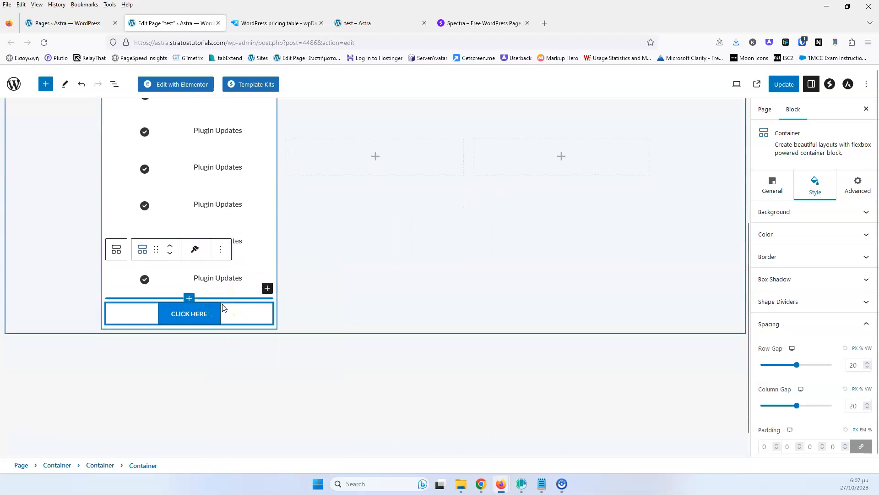
Select the container holding the whole STARTER column and set its row gap to 50 px.
{"action": "left_click", "coordinate": [186, 201]}
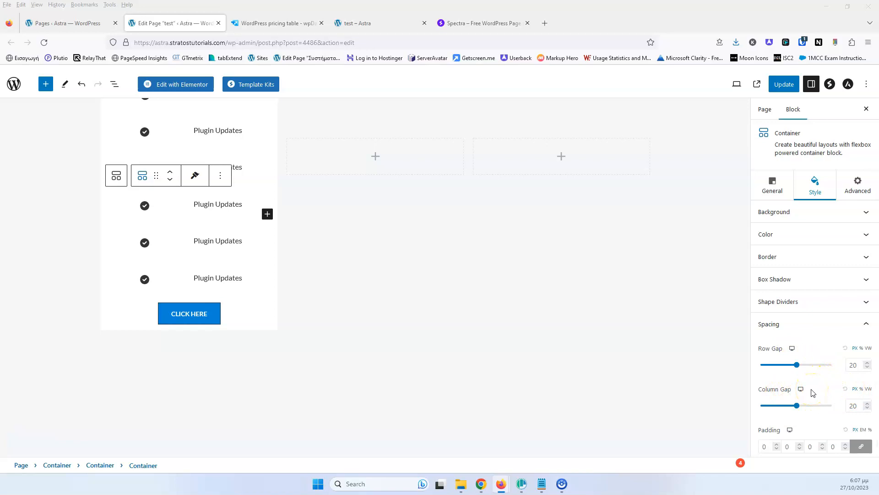
{"action": "left_click", "coordinate": [829, 390]}
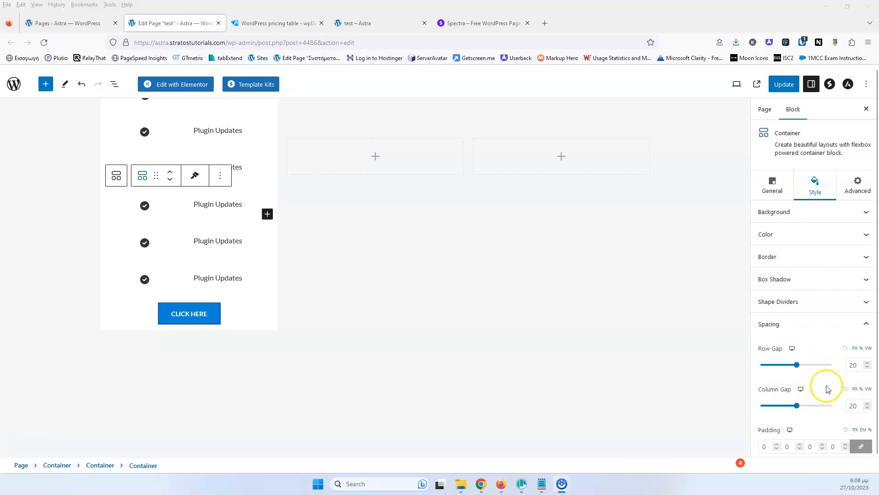
{"action": "left_click", "coordinate": [100, 466]}
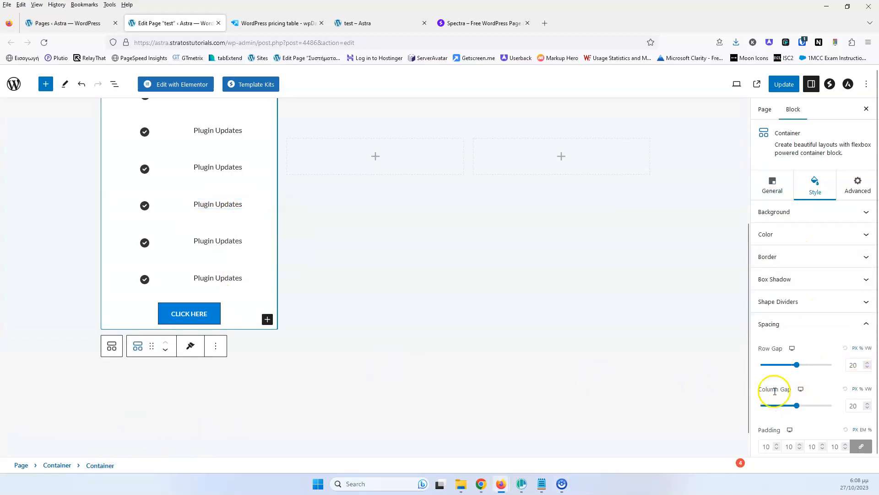
{"action": "left_click_drag", "start_coordinate": [854, 365], "coordinate": [833, 365]}
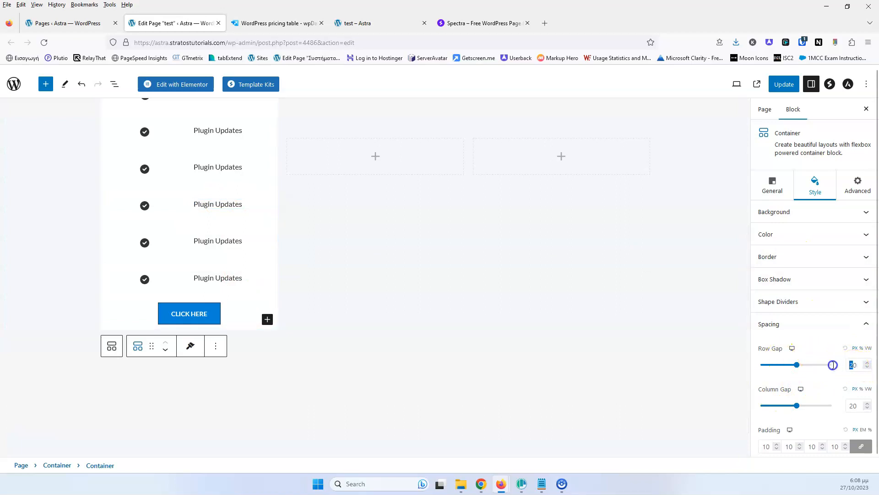
{"action": "type", "text": "5"}
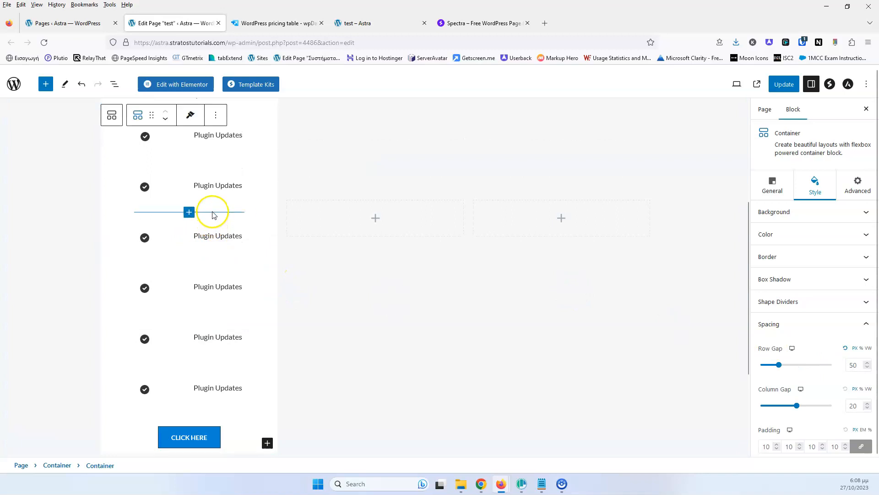
Save the page, look at the reference pricing table and review the spacing on the reloaded live test page.
{"action": "key", "text": "ctrl+s"}
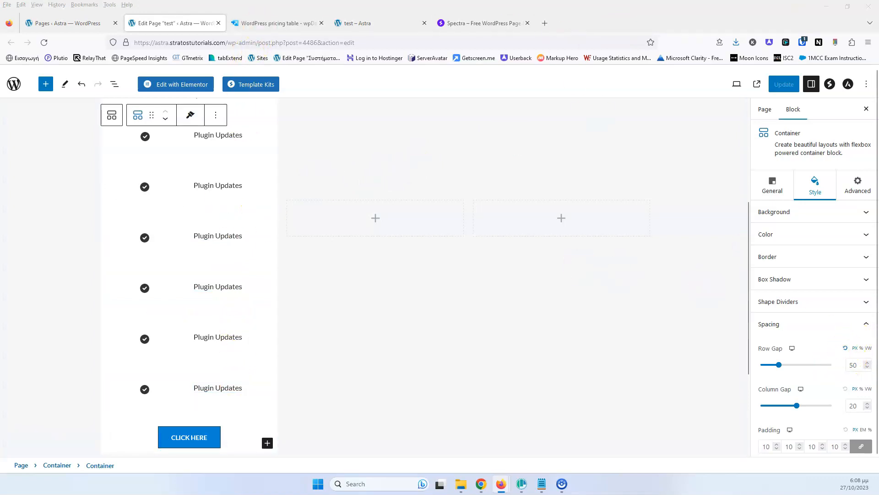
{"action": "left_click", "coordinate": [291, 23]}
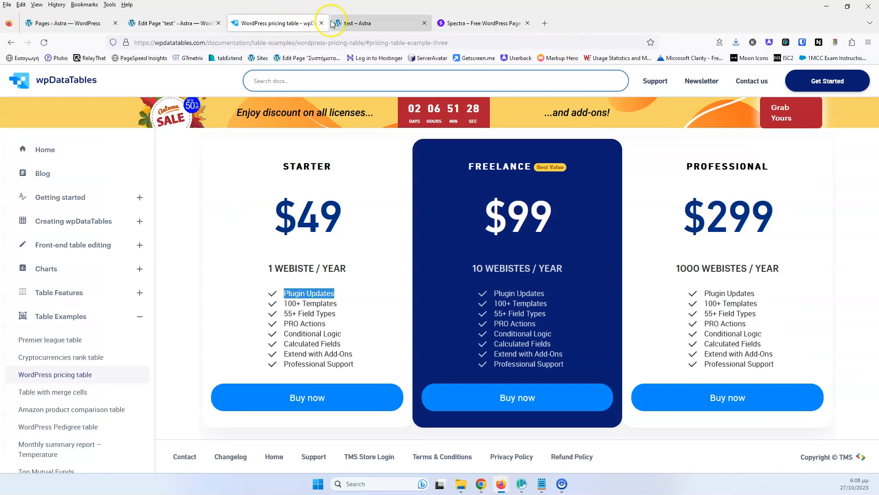
{"action": "left_click", "coordinate": [348, 23]}
{"action": "left_click", "coordinate": [40, 43]}
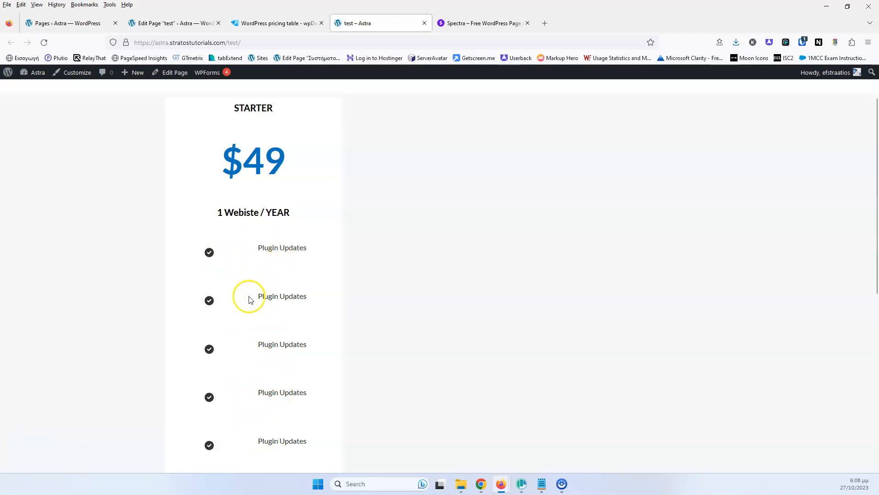
{"action": "scroll", "coordinate": [252, 293], "scroll_direction": "down", "scroll_amount": 3}
{"action": "scroll", "coordinate": [252, 312], "scroll_direction": "up", "scroll_amount": 4}
Return to the page editor and nest all the Plugin Updates row containers of the STARTER column inside one shared container.
{"action": "left_click", "coordinate": [183, 32]}
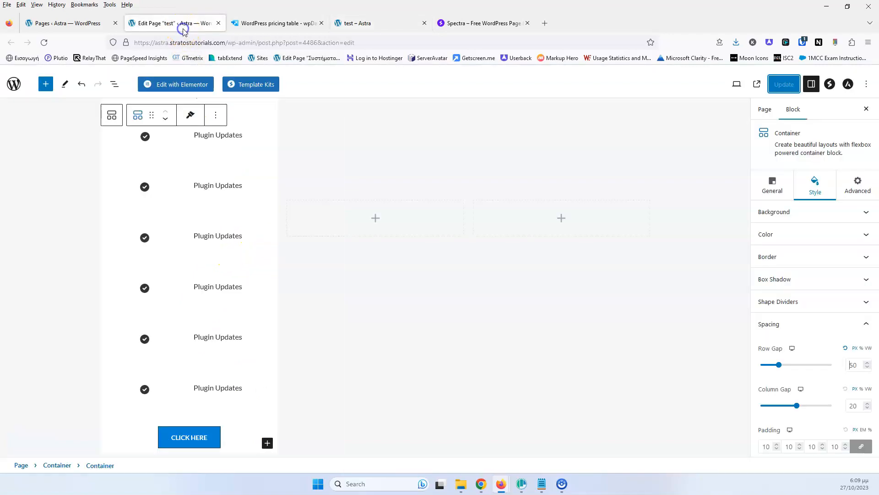
{"action": "scroll", "coordinate": [206, 245], "scroll_direction": "up", "scroll_amount": 4}
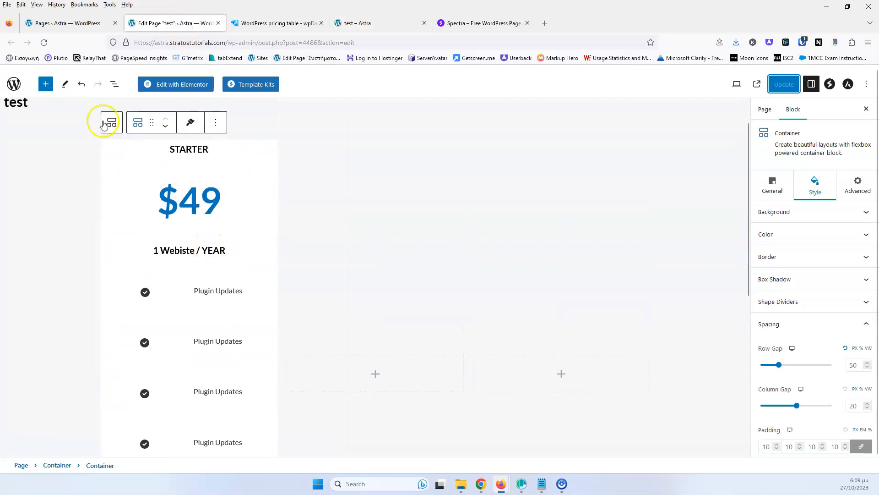
{"action": "left_click", "coordinate": [114, 84]}
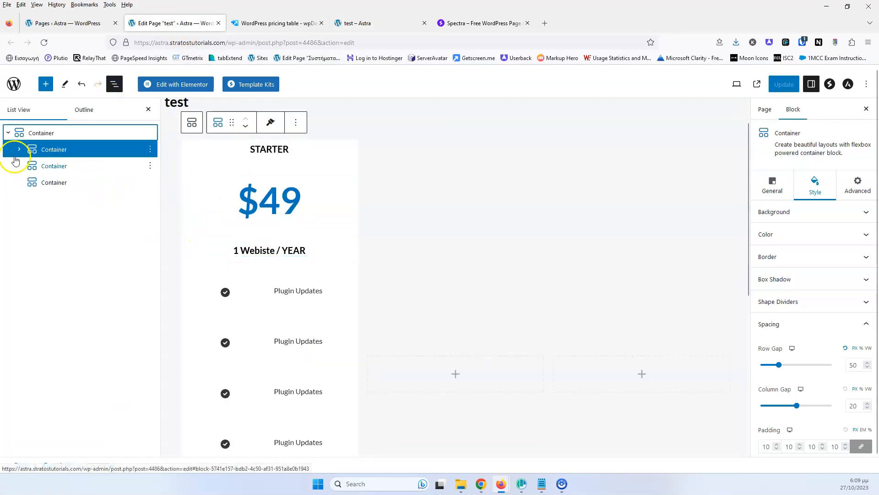
{"action": "left_click", "coordinate": [19, 149]}
{"action": "left_click_drag", "start_coordinate": [51, 331], "coordinate": [69, 271]}
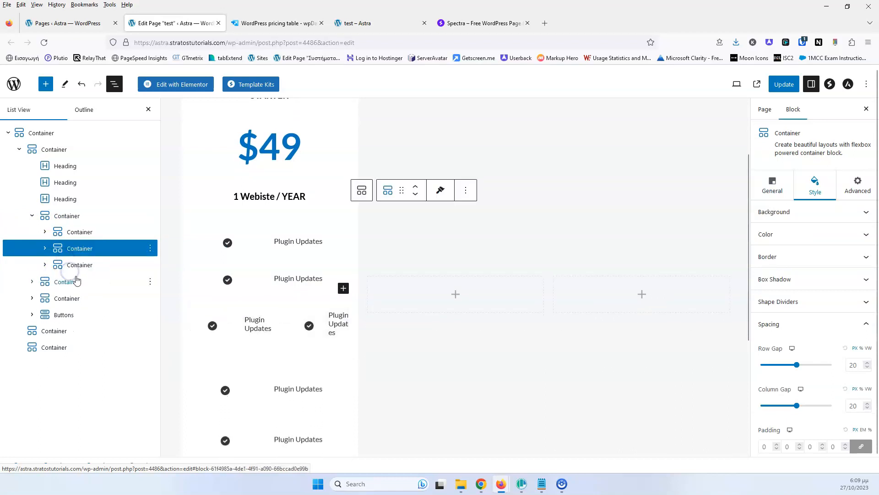
{"action": "left_click", "coordinate": [45, 268]}
{"action": "left_click_drag", "start_coordinate": [71, 314], "coordinate": [50, 270]}
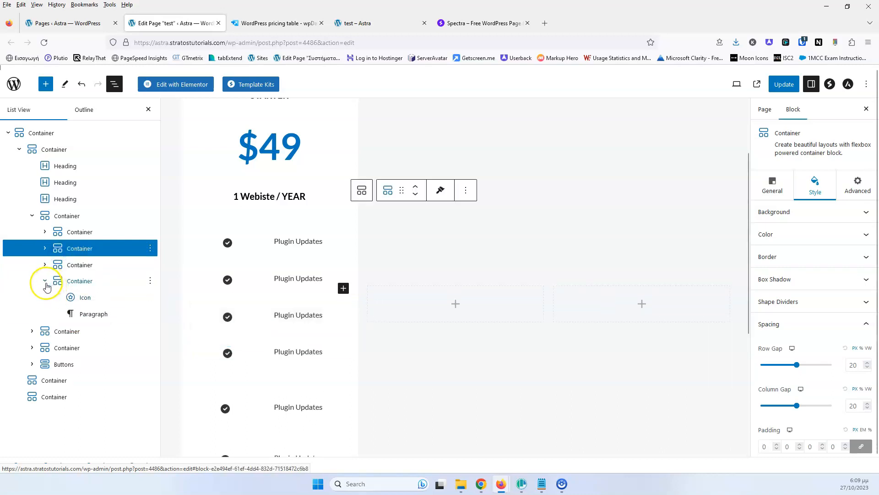
{"action": "left_click", "coordinate": [44, 281]}
{"action": "mouse_move", "coordinate": [46, 300]}
{"action": "left_mouse_down"}
{"action": "mouse_move", "coordinate": [59, 288]}
{"action": "mouse_move", "coordinate": [57, 308]}
{"action": "left_mouse_up"}
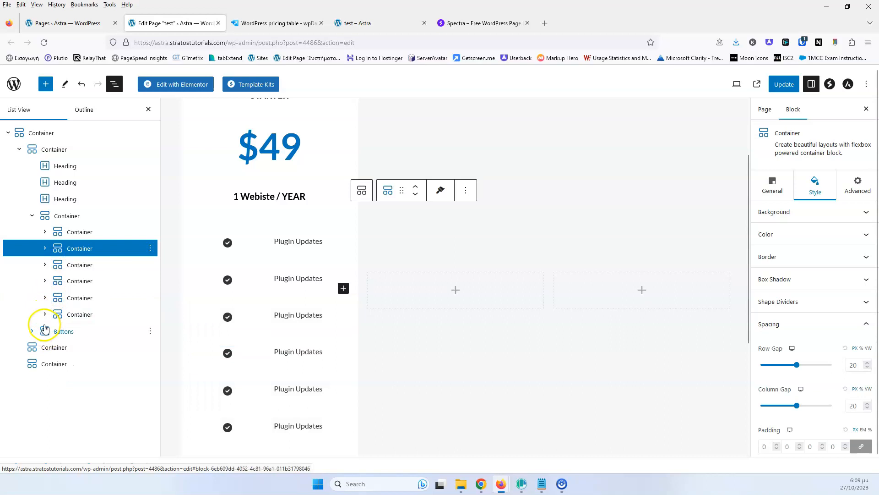
{"action": "scroll", "coordinate": [199, 312], "scroll_direction": "down", "scroll_amount": 3}
{"action": "scroll", "coordinate": [198, 308], "scroll_direction": "up", "scroll_amount": 3}
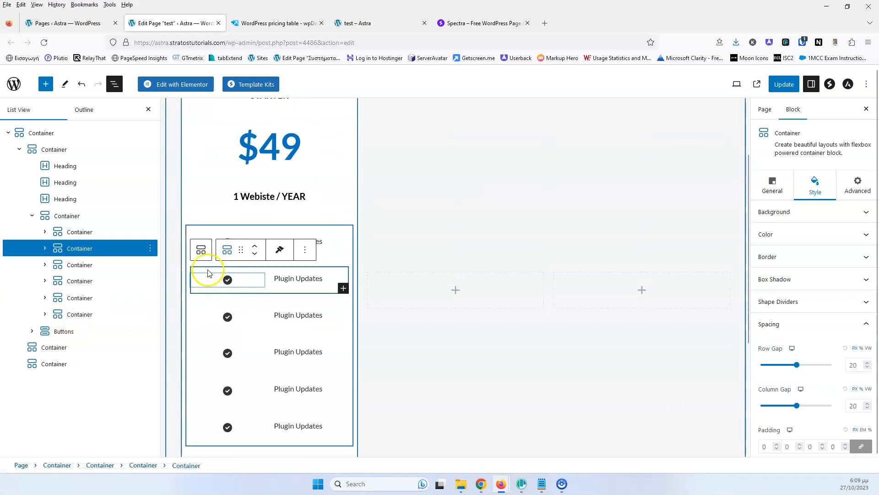
Select the container that holds all the Plugin Updates rows and set its row gap to 0 px.
{"action": "left_click", "coordinate": [65, 215]}
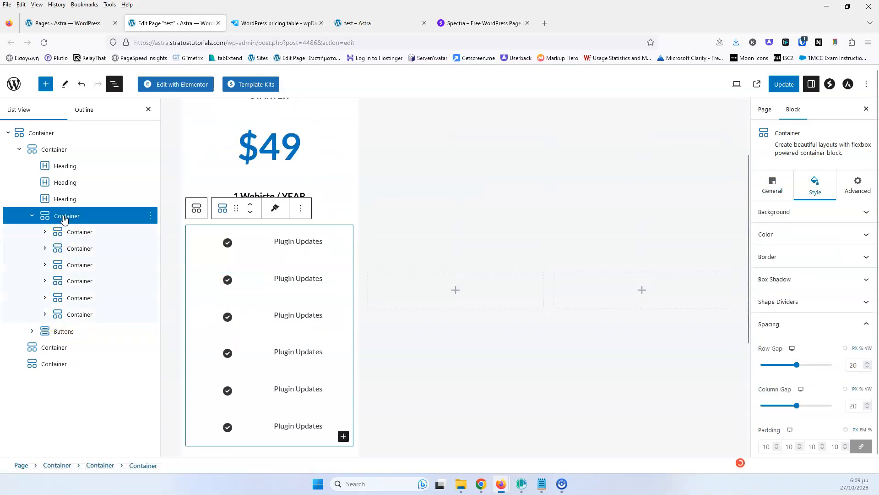
{"action": "double_click", "coordinate": [848, 366]}
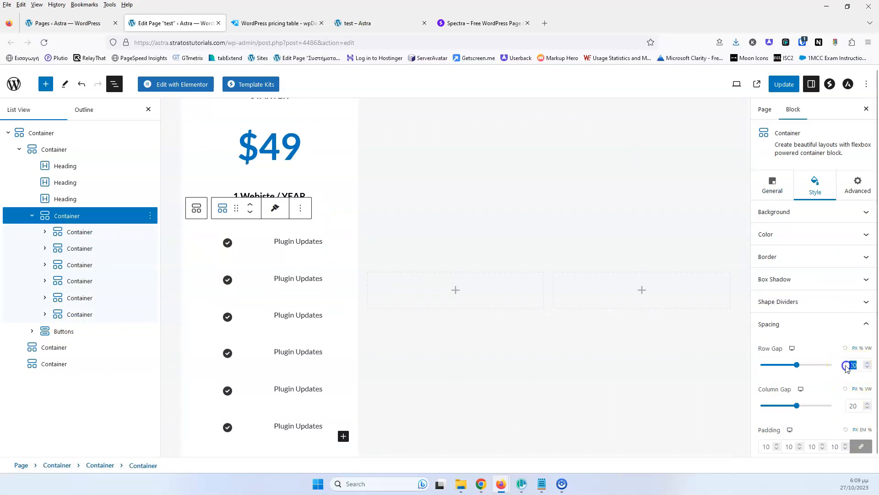
{"action": "type", "text": "0"}
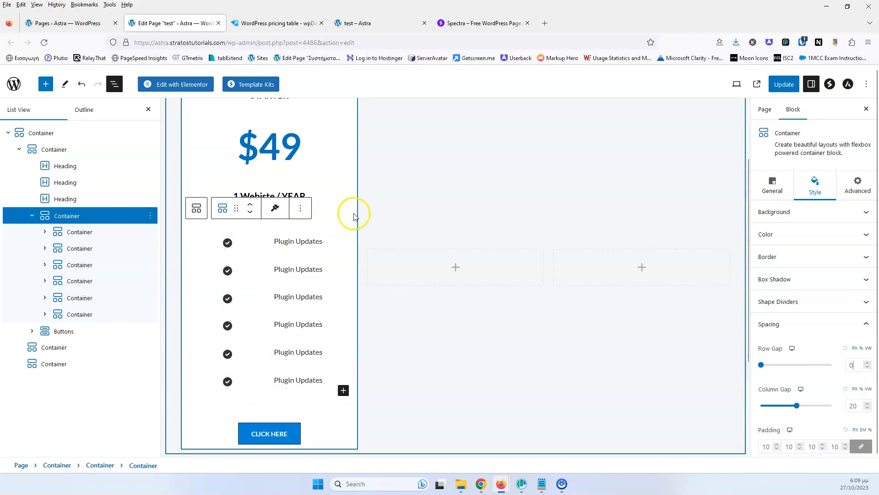
Save the page, review the tightened feature rows on the reloaded live test page and compare them with the reference table.
{"action": "left_click", "coordinate": [784, 84]}
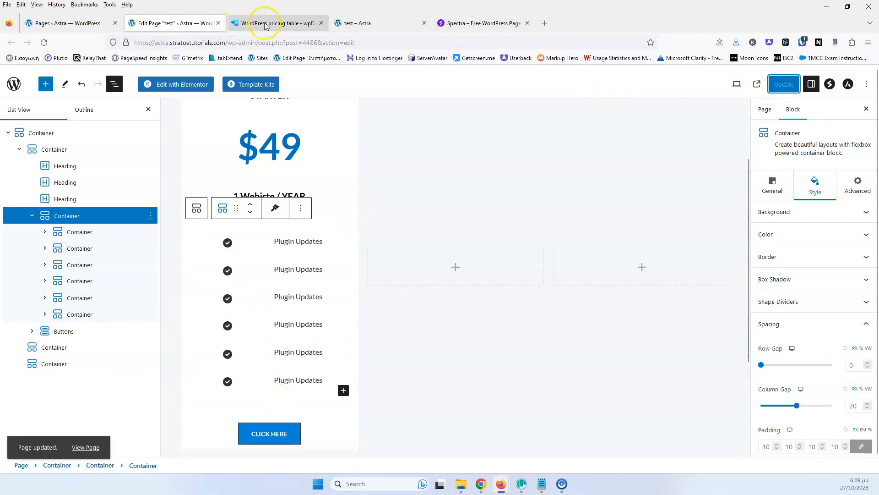
{"action": "left_click", "coordinate": [256, 22]}
{"action": "left_click", "coordinate": [379, 23]}
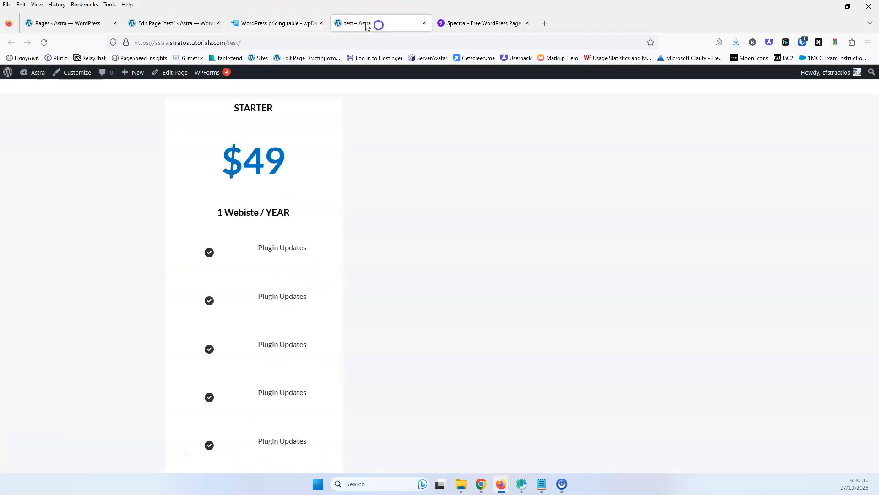
{"action": "left_click", "coordinate": [43, 42]}
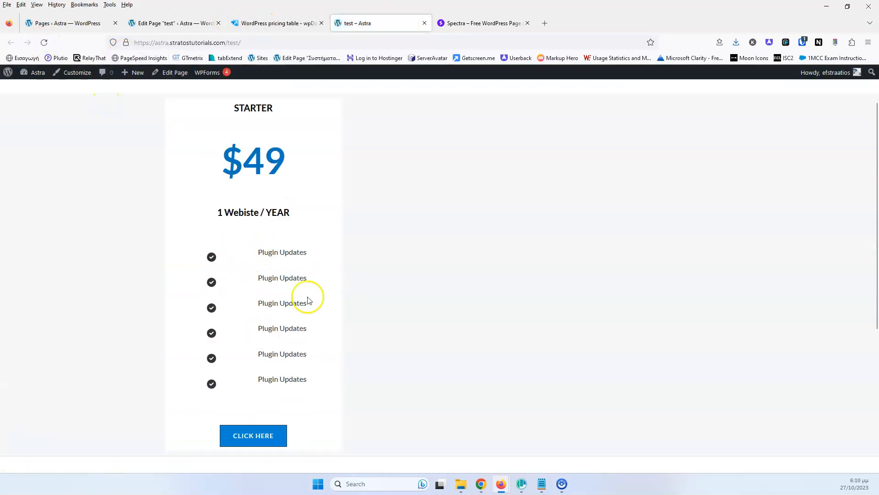
{"action": "scroll", "coordinate": [272, 286], "scroll_direction": "up", "scroll_amount": 2}
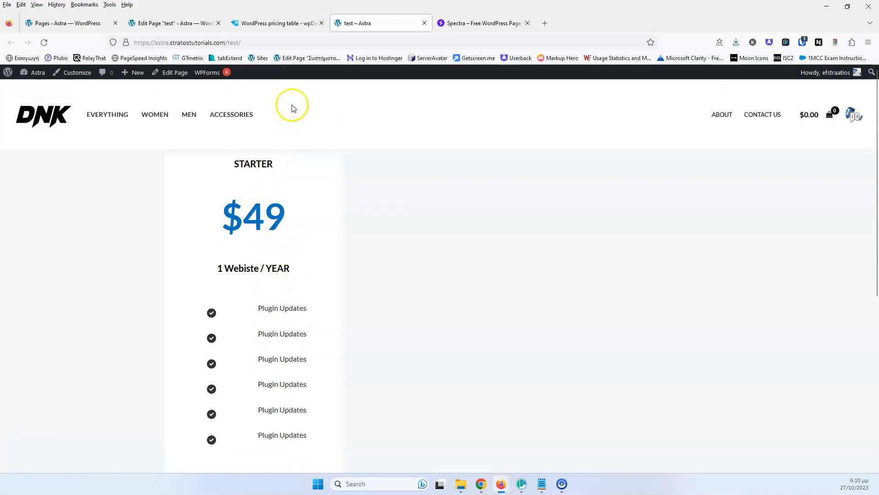
{"action": "left_click", "coordinate": [272, 25]}
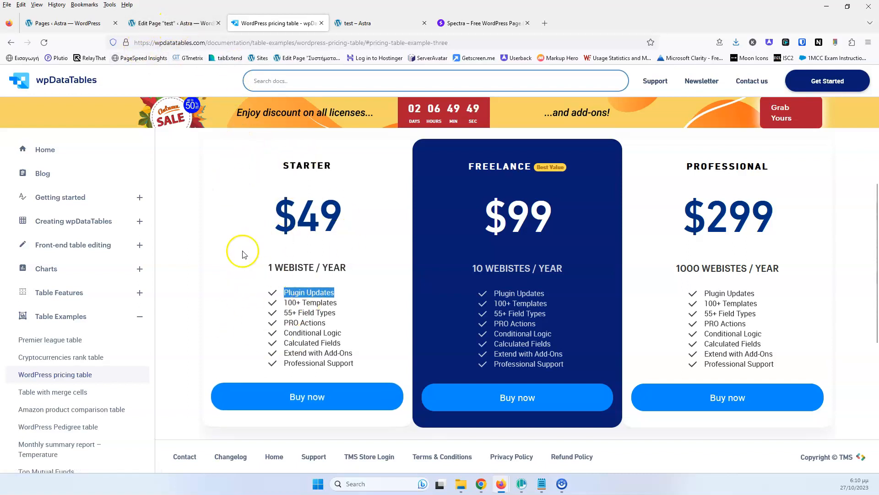
Select the container holding the whole STARTER column, unlink its padding sides and set the top padding to 40 px.
{"action": "left_click", "coordinate": [183, 24]}
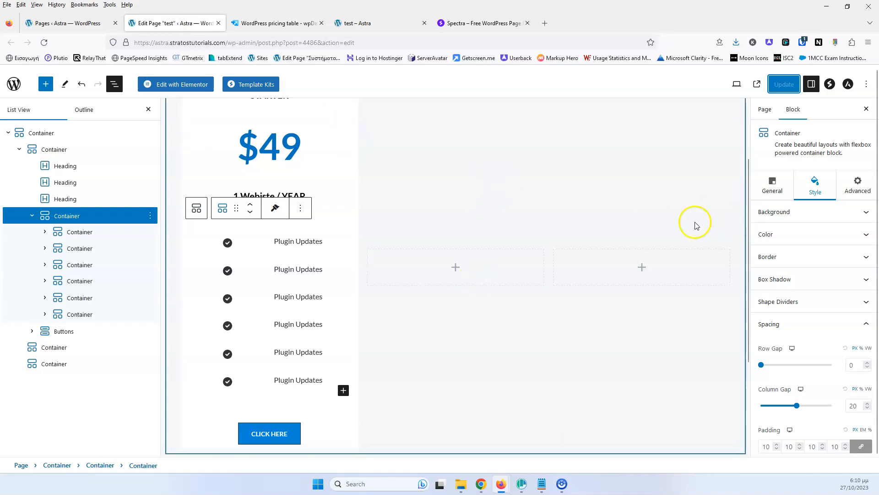
{"action": "scroll", "coordinate": [275, 172], "scroll_direction": "up", "scroll_amount": 3}
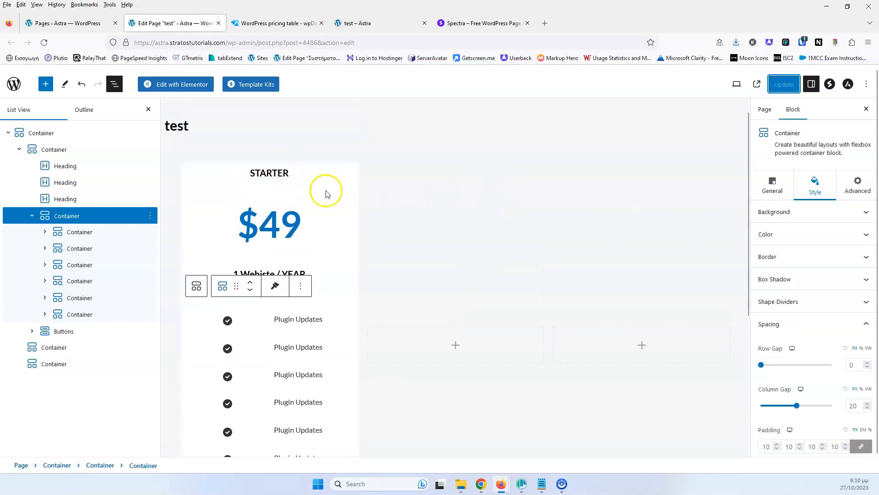
{"action": "left_click", "coordinate": [99, 465]}
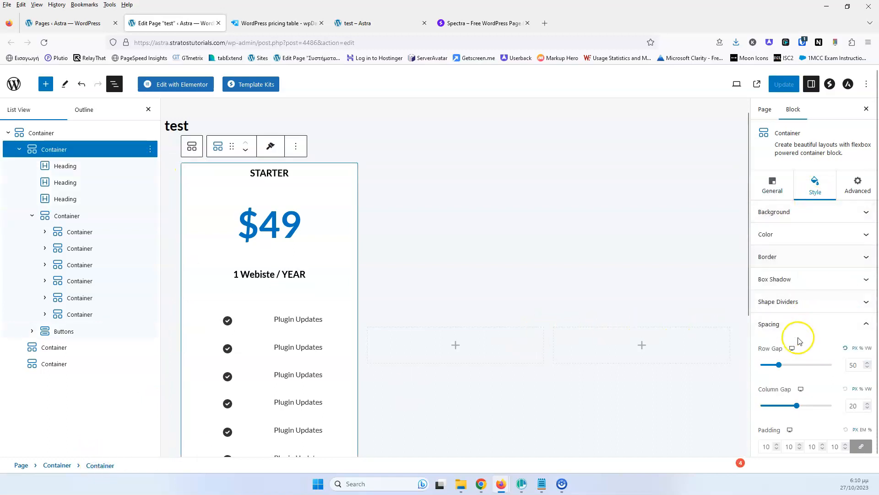
{"action": "scroll", "coordinate": [804, 358], "scroll_direction": "down", "scroll_amount": 3}
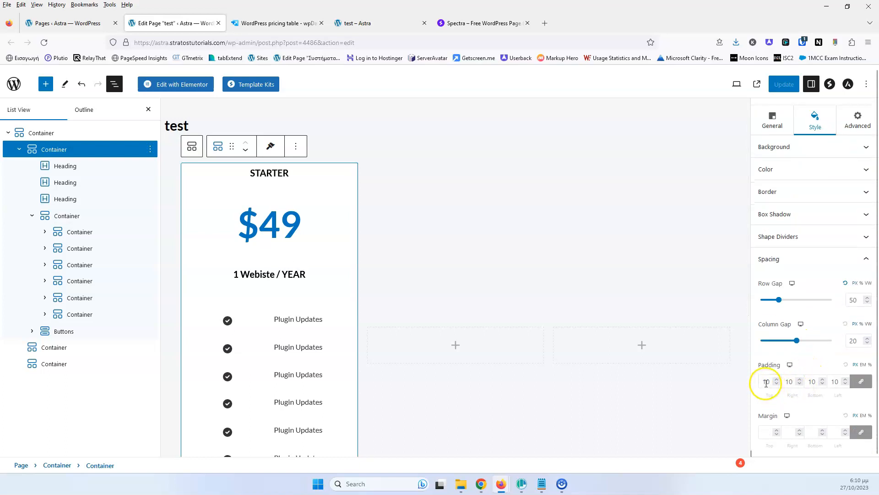
{"action": "left_click", "coordinate": [861, 382]}
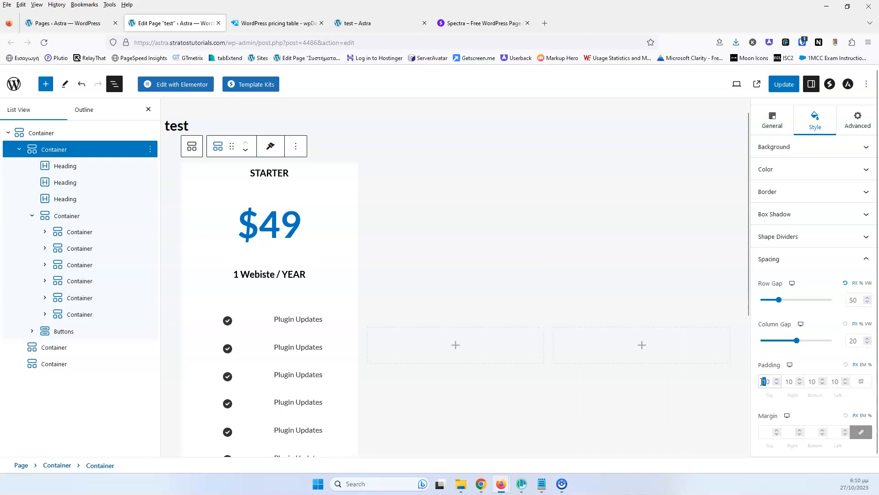
{"action": "type", "text": "4"}
{"action": "left_click", "coordinate": [286, 24]}
{"action": "left_click", "coordinate": [177, 24]}
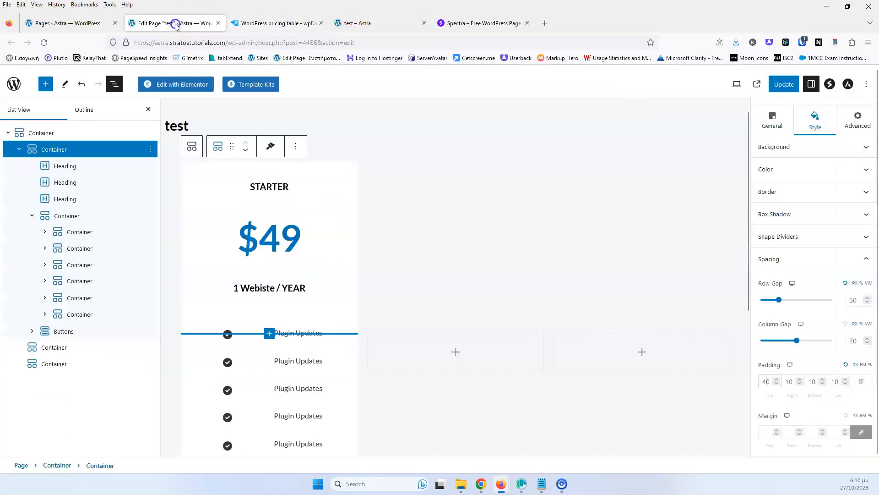
Set the STARTER column container's right padding to 20 px, bottom padding to 40 px and left padding to 20 px.
{"action": "left_click", "coordinate": [800, 380]}
{"action": "type", "text": "20"}
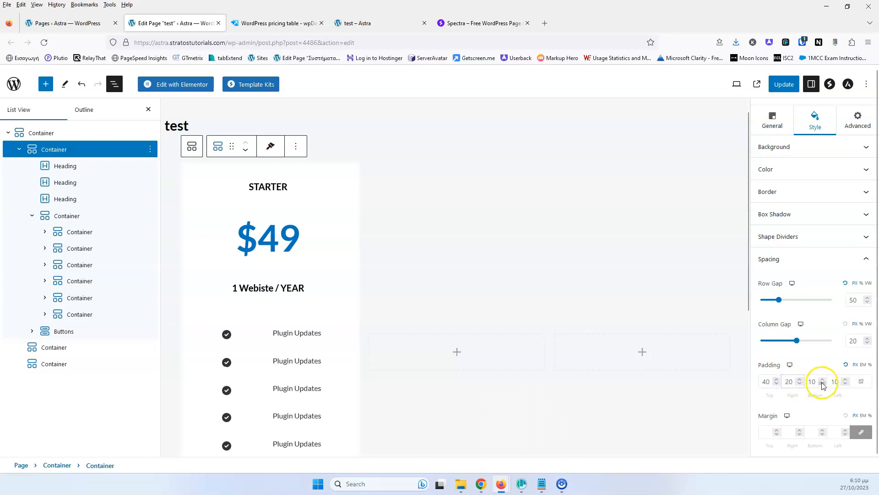
{"action": "type", "text": "4"}
{"action": "left_click", "coordinate": [834, 381]}
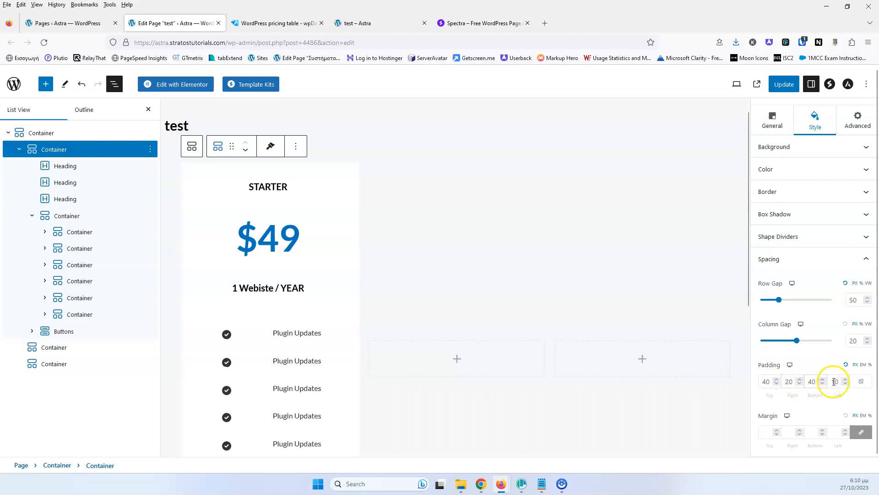
{"action": "type", "text": "20"}
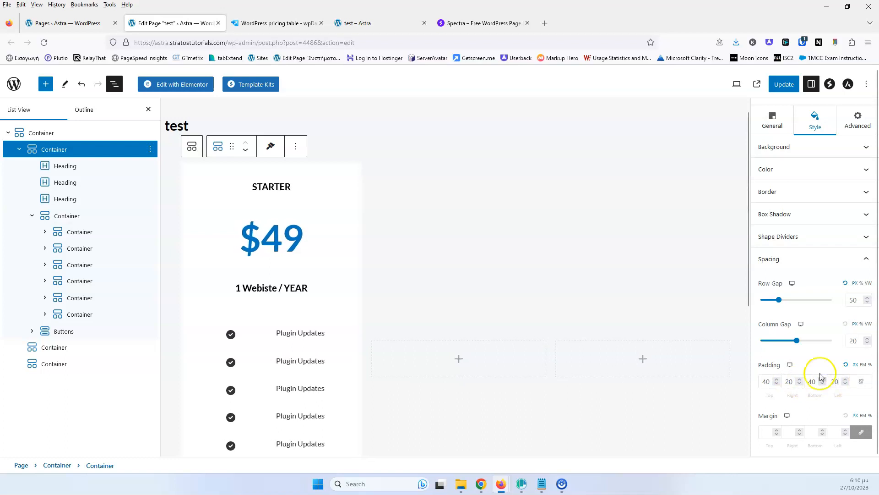
Save the page, then reload the live test page and the reference pricing table to compare the STARTER column's padding.
{"action": "left_click", "coordinate": [275, 23]}
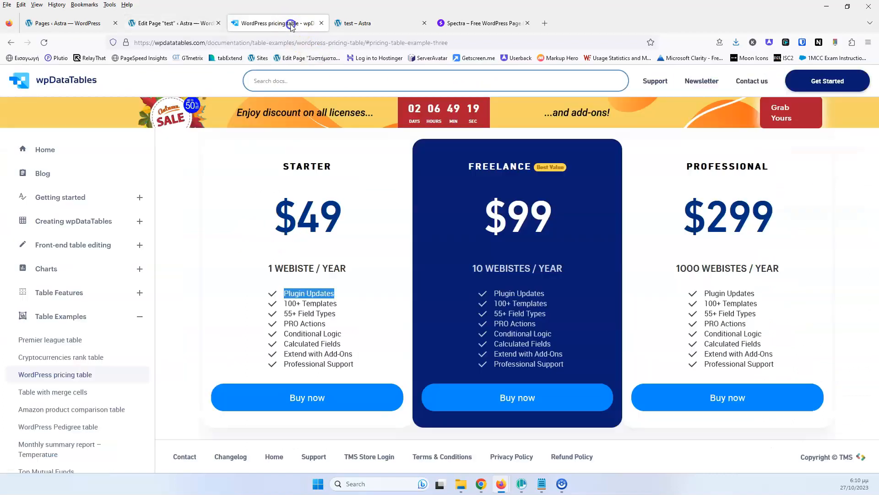
{"action": "left_click", "coordinate": [46, 42]}
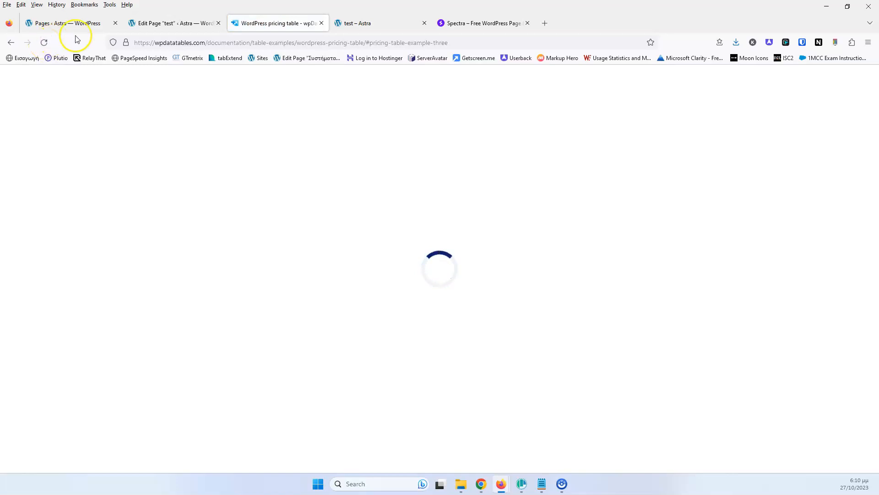
{"action": "left_click", "coordinate": [379, 23]}
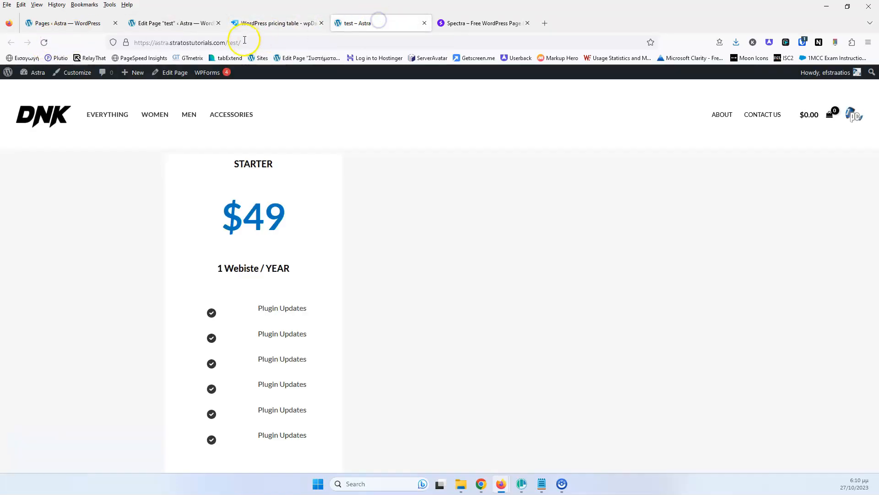
{"action": "left_click", "coordinate": [44, 43]}
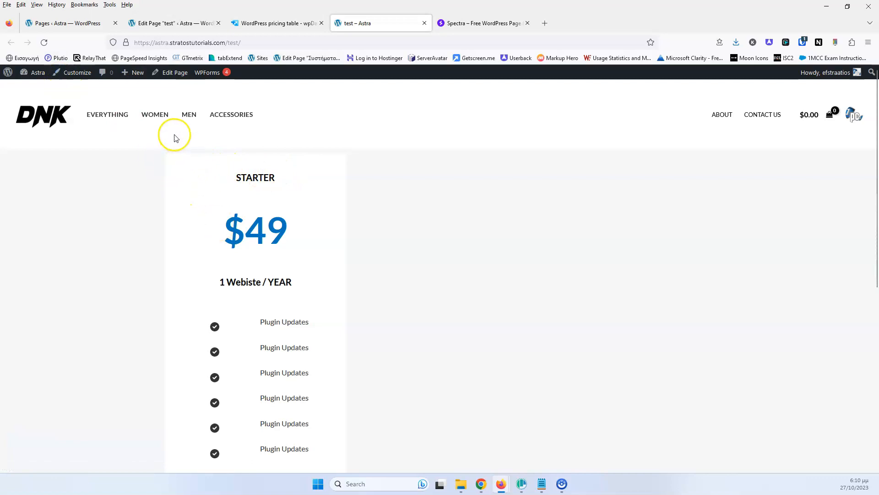
{"action": "left_click", "coordinate": [172, 23]}
{"action": "left_click", "coordinate": [265, 23]}
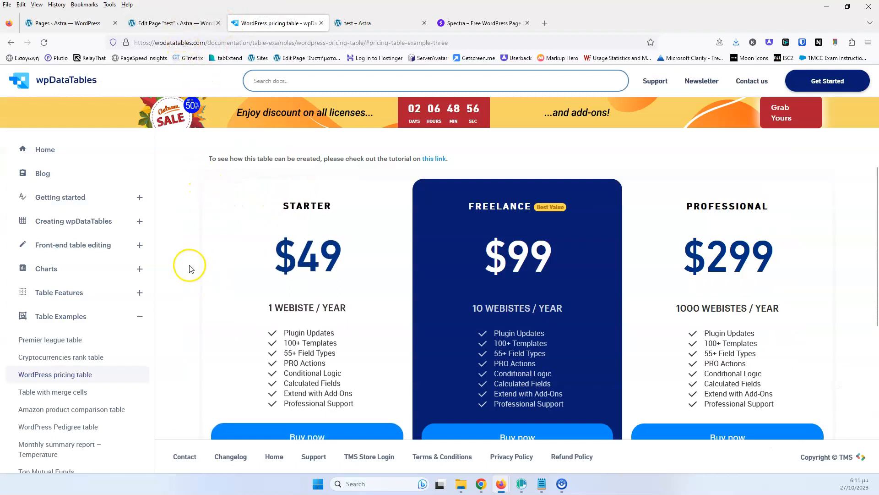
Set the border radius of the STARTER column container to 10 px on all corners.
{"action": "left_click", "coordinate": [177, 23]}
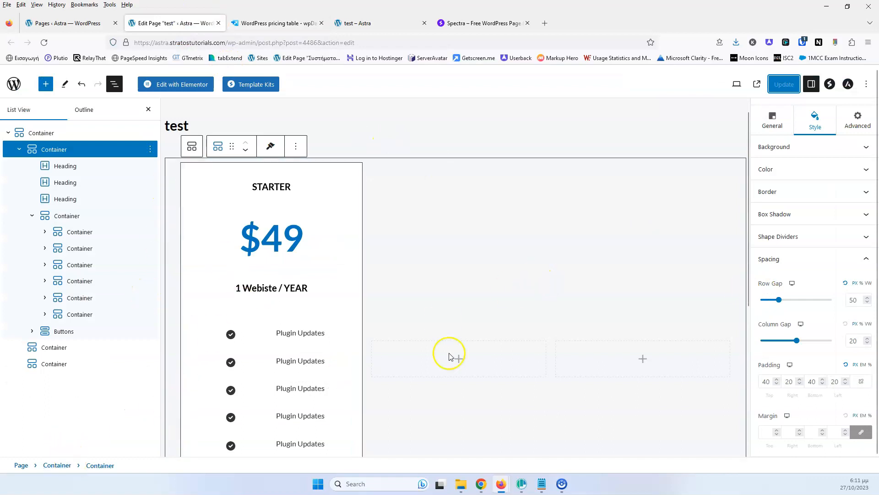
{"action": "left_click", "coordinate": [810, 192]}
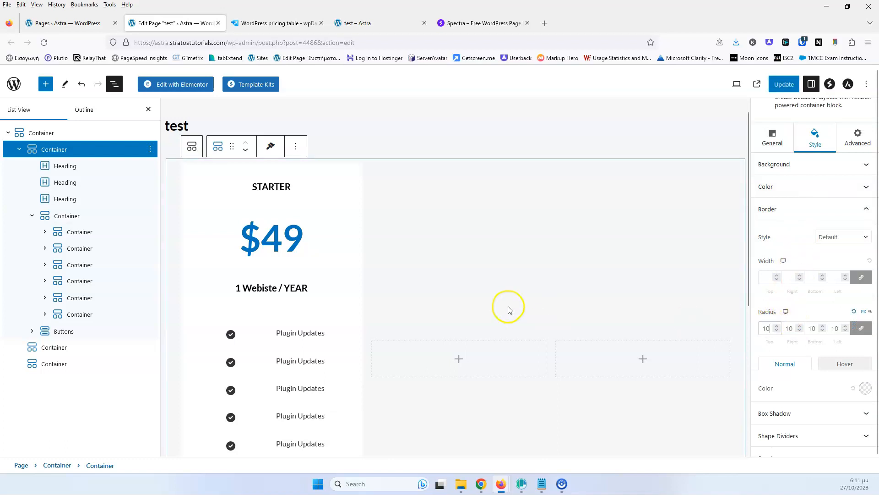
{"action": "scroll", "coordinate": [808, 251], "scroll_direction": "down", "scroll_amount": 1}
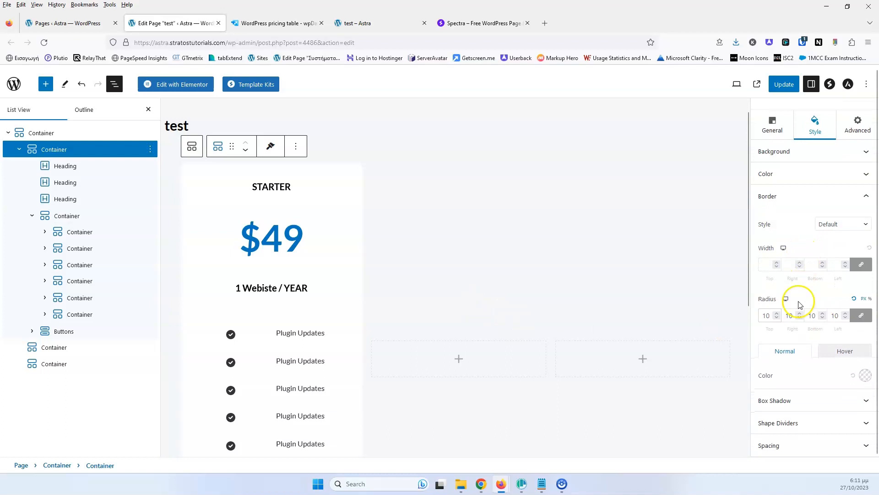
Give the STARTER column container an outset box shadow with a blur of 3 and a spread of 2.
{"action": "left_click", "coordinate": [785, 399]}
{"action": "scroll", "coordinate": [793, 320], "scroll_direction": "down", "scroll_amount": 3}
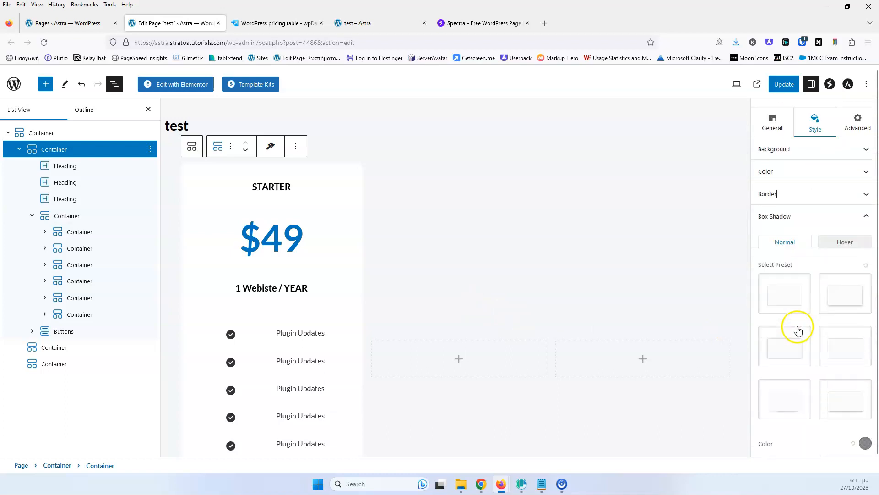
{"action": "scroll", "coordinate": [851, 412], "scroll_direction": "down", "scroll_amount": 3}
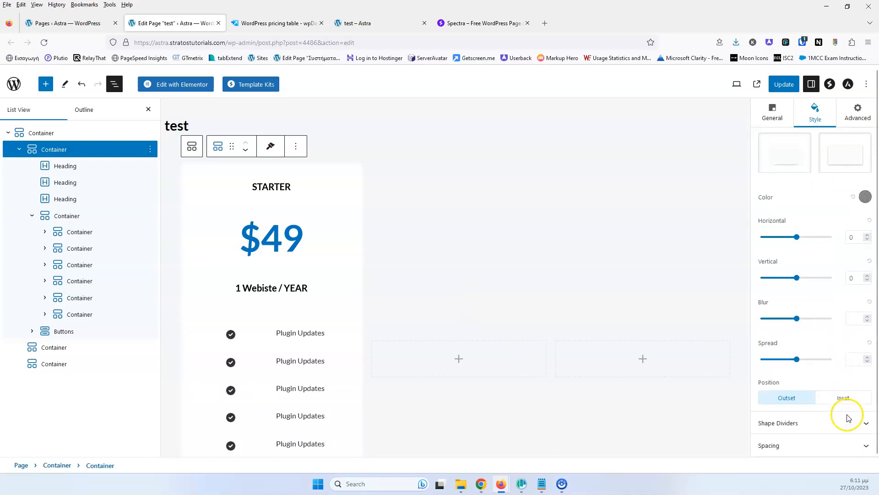
{"action": "type", "text": "3"}
{"action": "left_click", "coordinate": [854, 360]}
{"action": "type", "text": "2"}
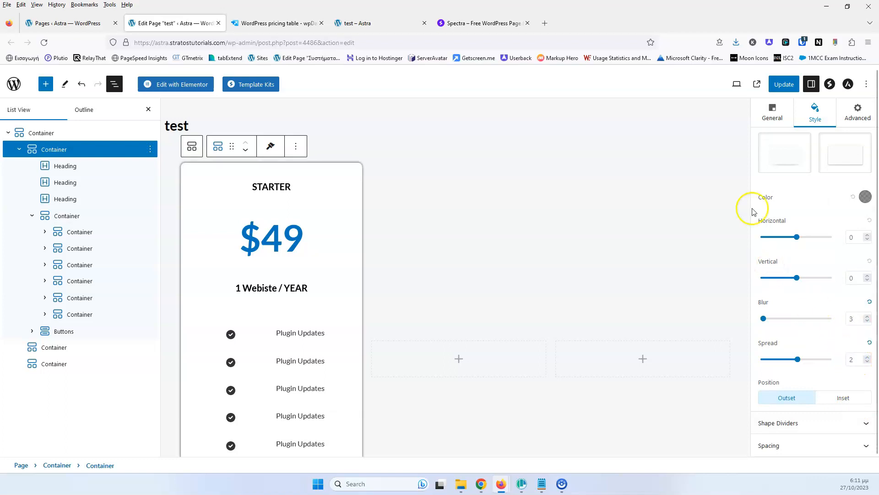
Lighten the STARTER column's box shadow by setting its color to semi-transparent black #00000038, and save the page.
{"action": "left_click", "coordinate": [865, 197]}
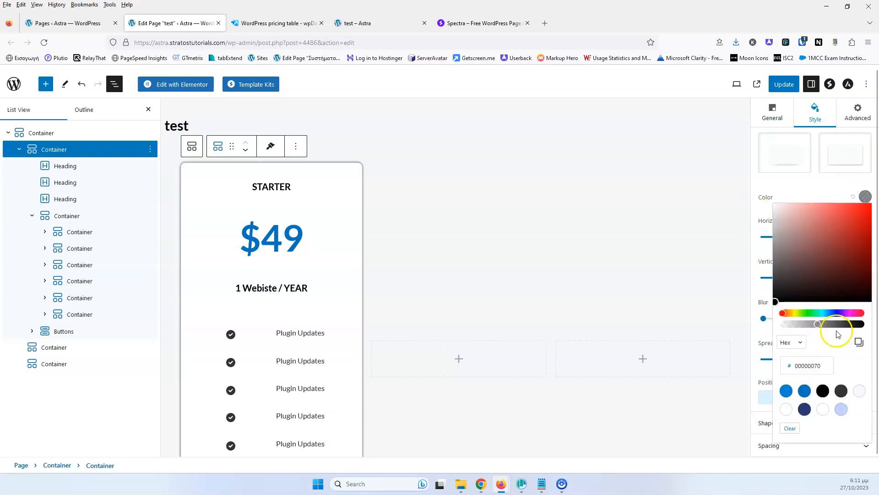
{"action": "left_click_drag", "start_coordinate": [802, 324], "coordinate": [801, 326]}
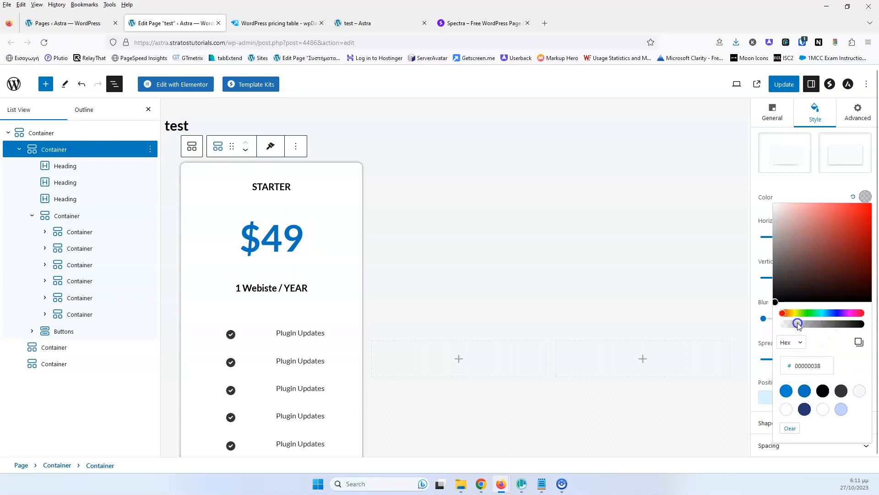
{"action": "left_click", "coordinate": [784, 84]}
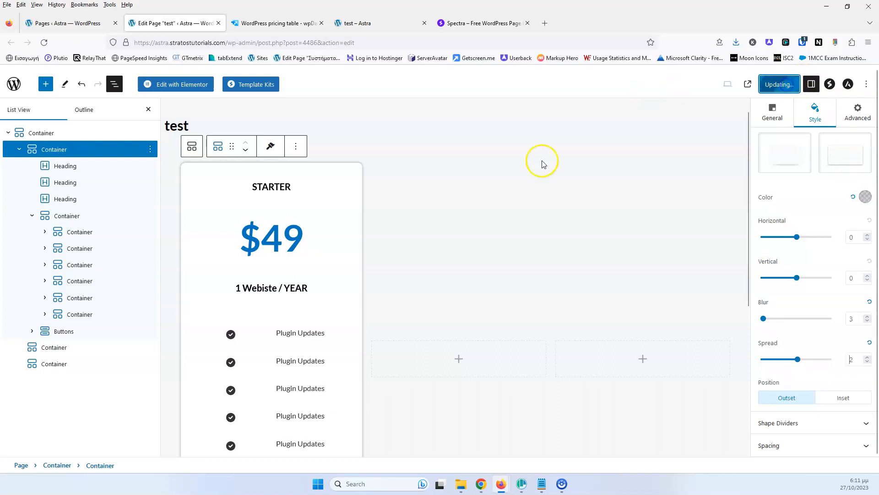
Reload the live test page and examine the STARTER column's softened shadow and rounded corners.
{"action": "left_click", "coordinate": [363, 23]}
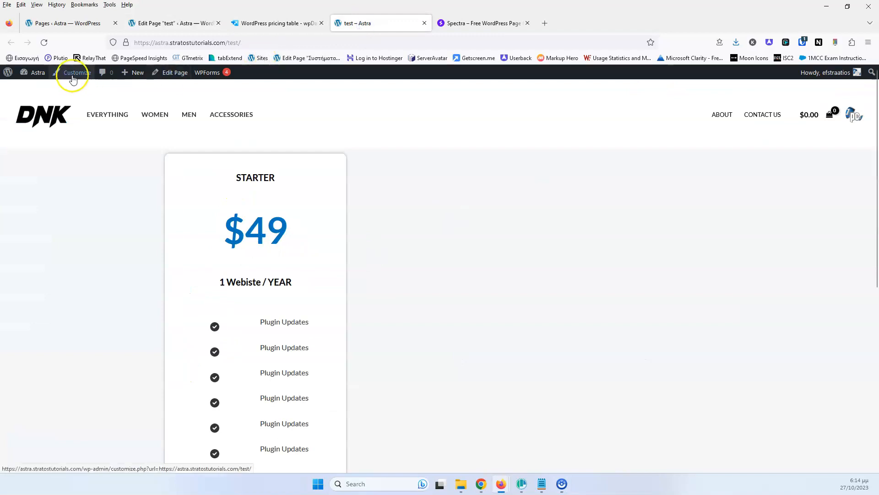
{"action": "left_click", "coordinate": [44, 43]}
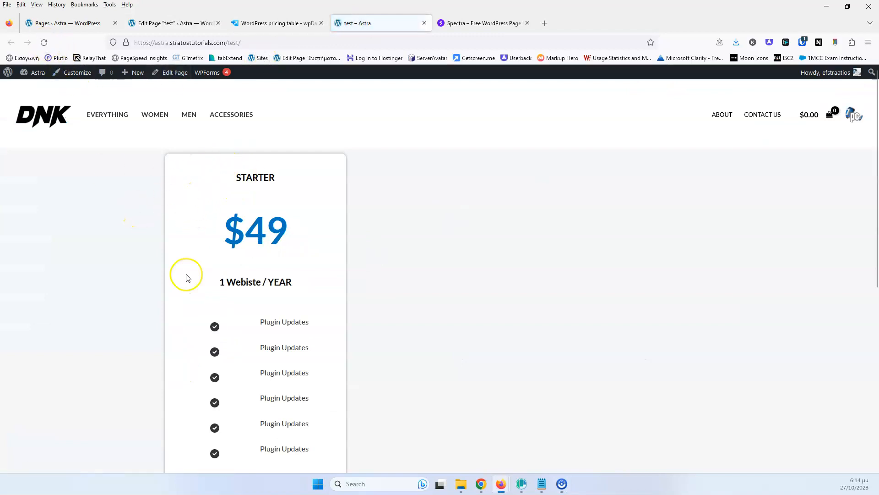
{"action": "scroll", "coordinate": [220, 291], "scroll_direction": "down", "scroll_amount": 1}
{"action": "scroll", "coordinate": [219, 292], "scroll_direction": "down", "scroll_amount": 3}
{"action": "scroll", "coordinate": [216, 284], "scroll_direction": "up", "scroll_amount": 2}
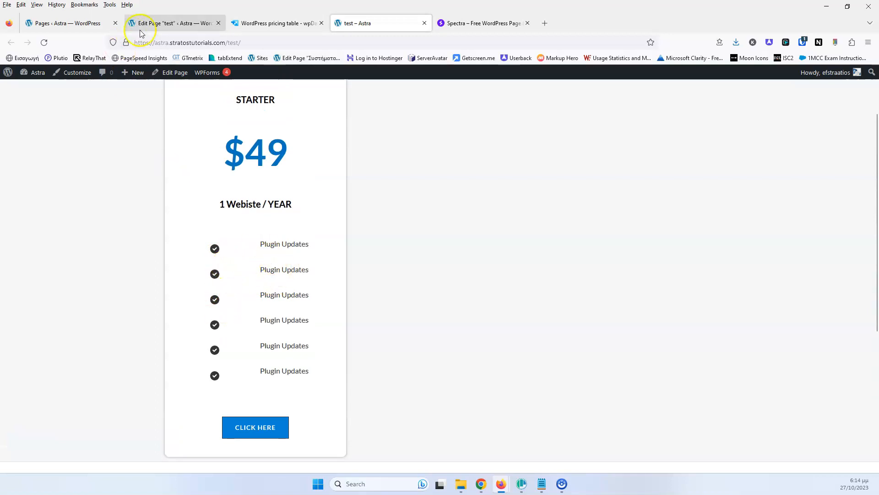
Set the alignment of the STARTER column's CLICK HERE button to Full in the page editor.
{"action": "left_click", "coordinate": [174, 23]}
{"action": "scroll", "coordinate": [197, 196], "scroll_direction": "down", "scroll_amount": 5}
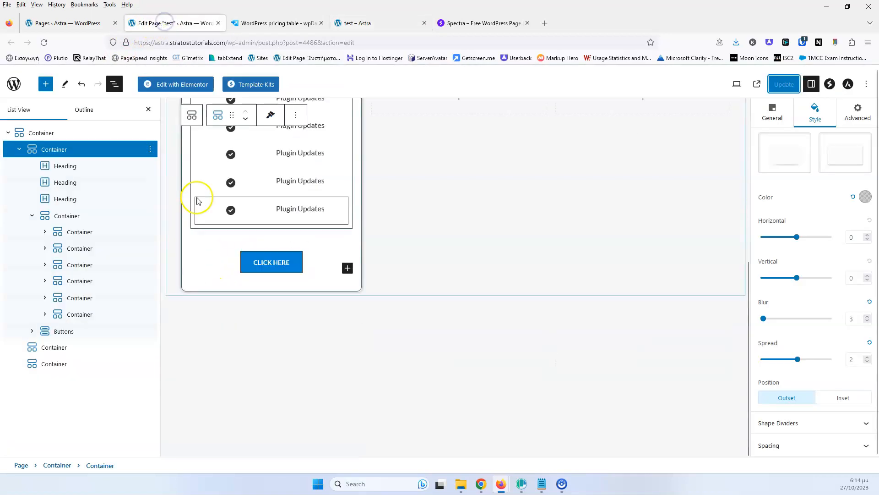
{"action": "left_click", "coordinate": [262, 255]}
{"action": "left_click", "coordinate": [261, 257]}
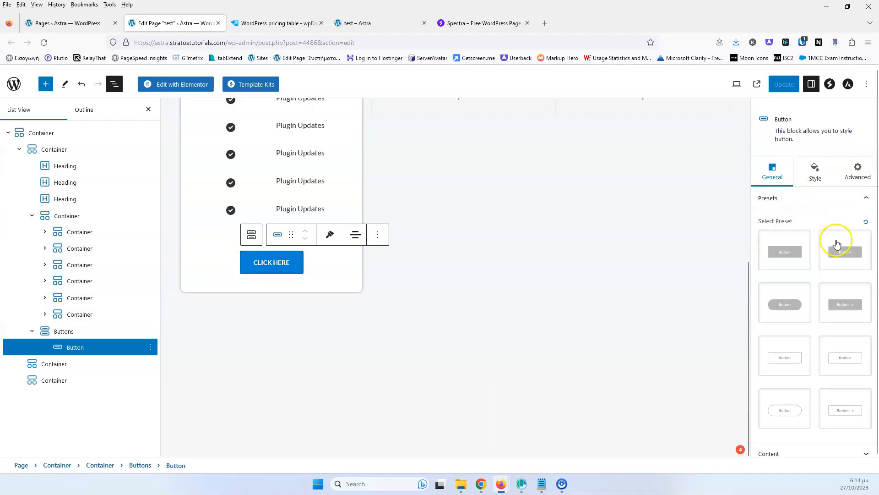
{"action": "left_click", "coordinate": [798, 442]}
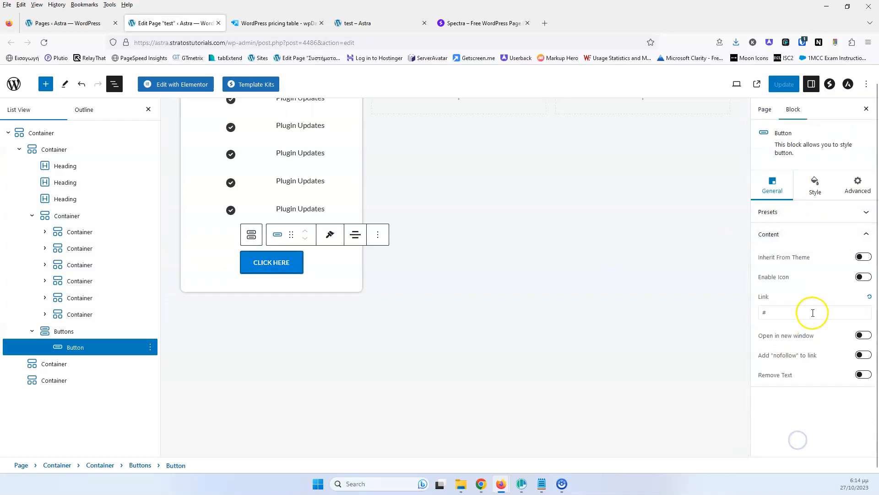
{"action": "left_click", "coordinate": [813, 189]}
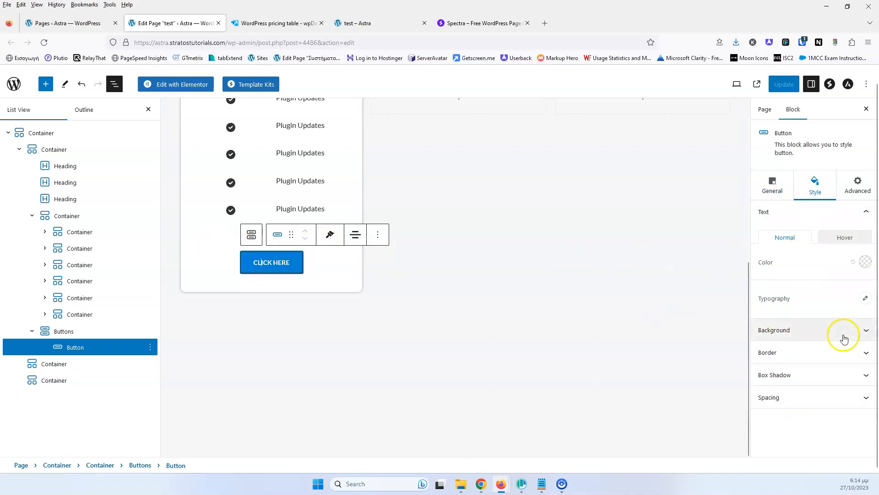
{"action": "left_click", "coordinate": [794, 397]}
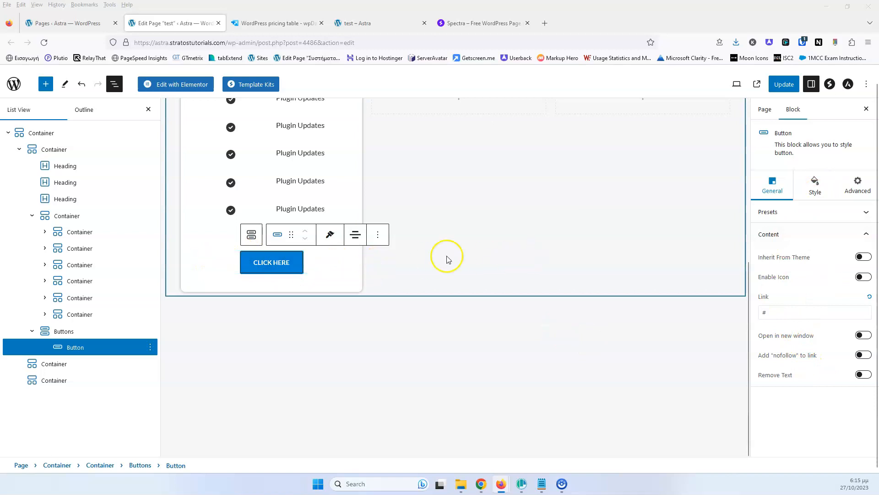
{"action": "left_click", "coordinate": [357, 237]}
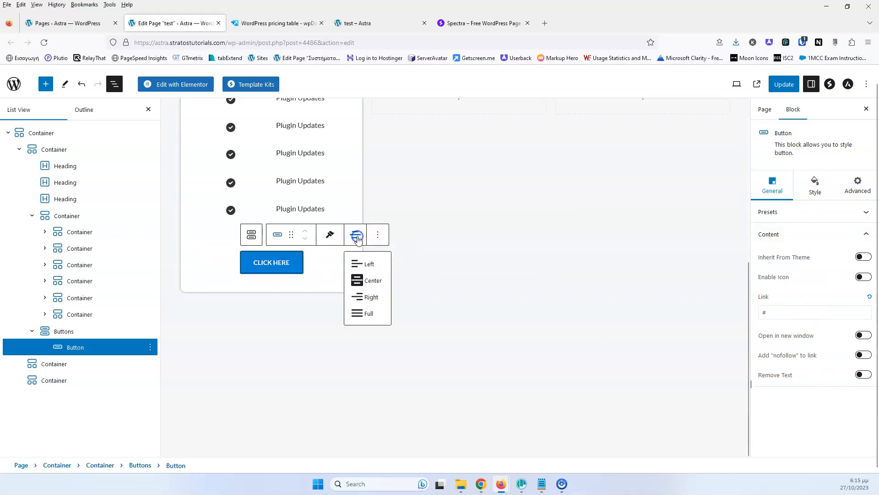
{"action": "left_click", "coordinate": [374, 314]}
Save the page, reload the live test page and compare the full-width button with the reference pricing table.
{"action": "left_click", "coordinate": [783, 86]}
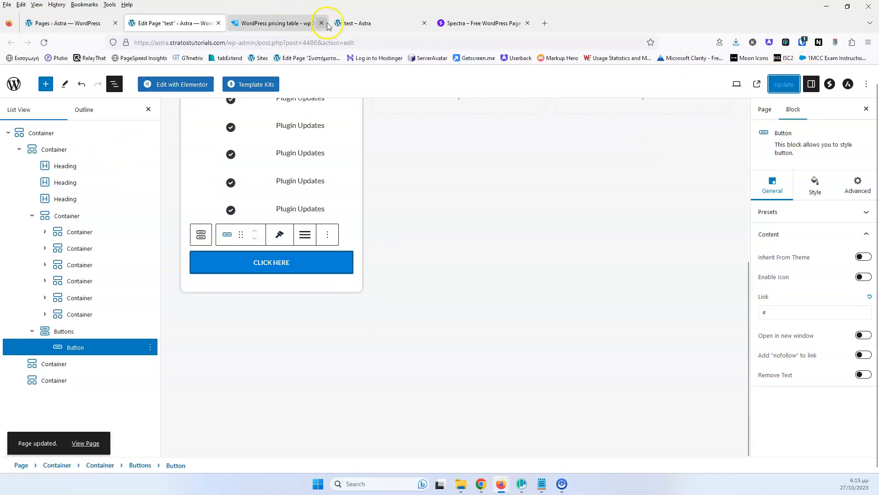
{"action": "left_click", "coordinate": [362, 23]}
{"action": "left_click", "coordinate": [44, 42]}
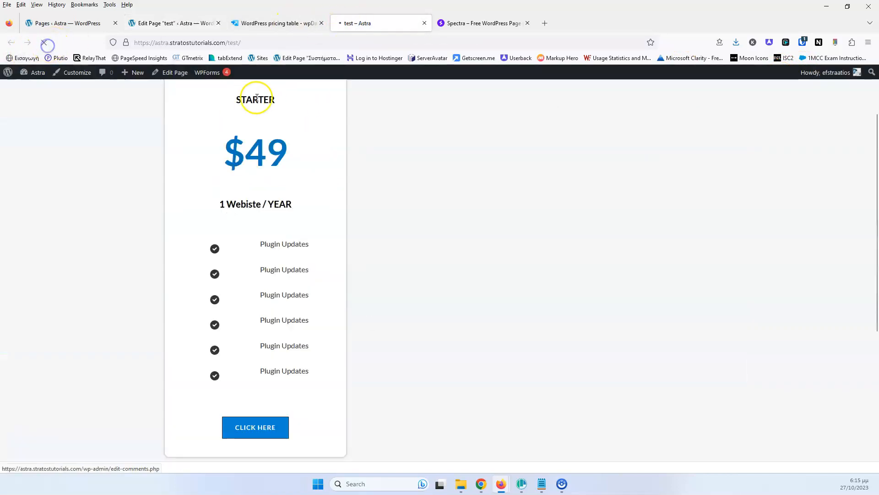
{"action": "left_click", "coordinate": [255, 28]}
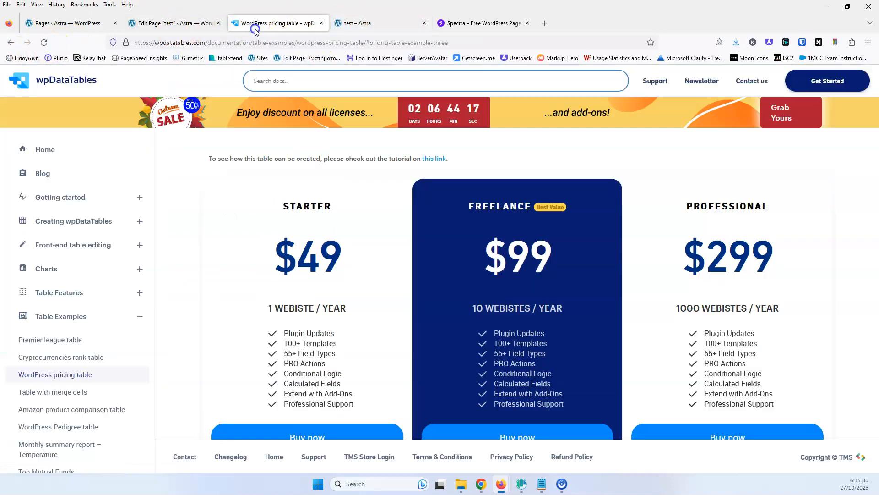
Set the border radius of the CLICK HERE button to 20 px on all corners.
{"action": "left_click", "coordinate": [169, 27]}
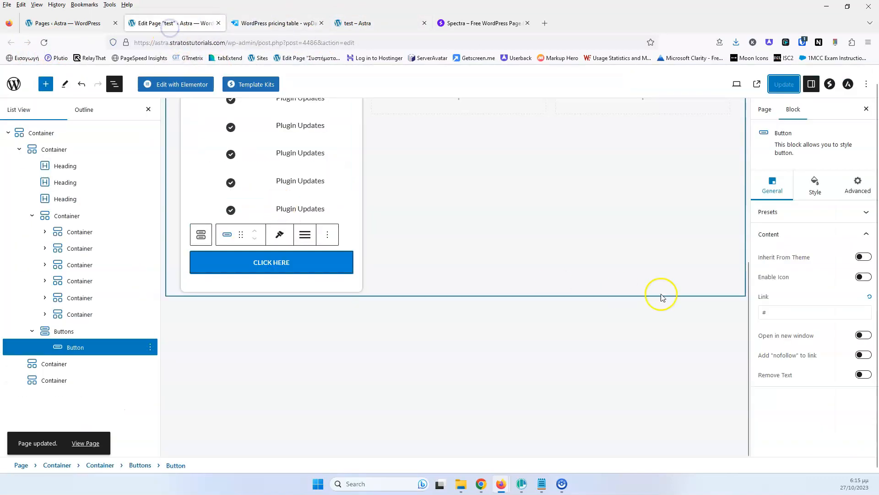
{"action": "left_click", "coordinate": [813, 184]}
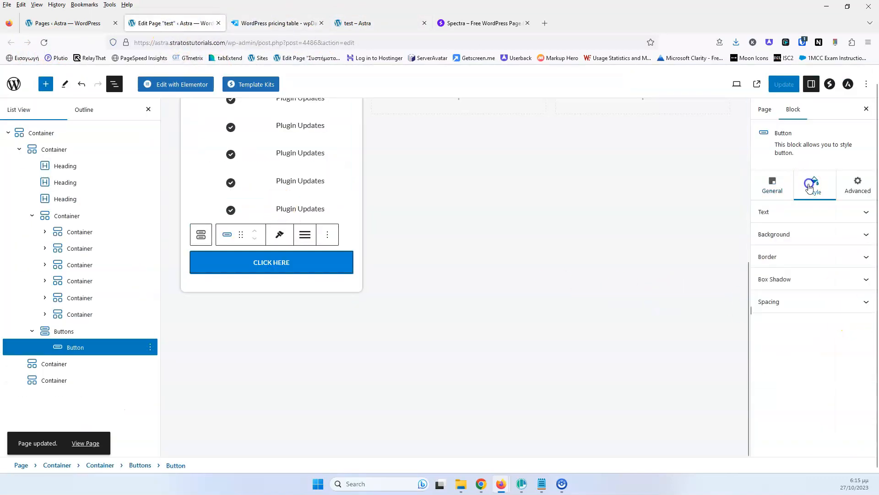
{"action": "left_click", "coordinate": [817, 260]}
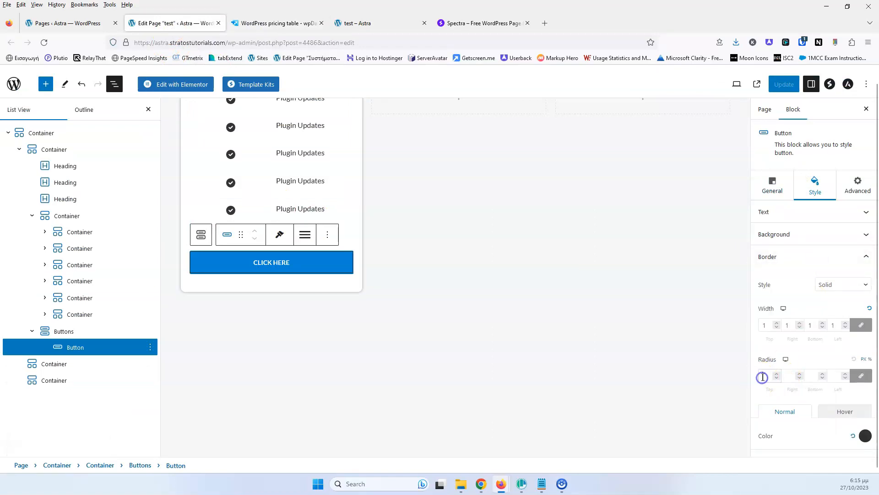
Save the page and reload the live test page to check the button's rounded corners.
{"action": "left_click", "coordinate": [784, 84]}
{"action": "left_click", "coordinate": [348, 25]}
{"action": "left_click", "coordinate": [43, 42]}
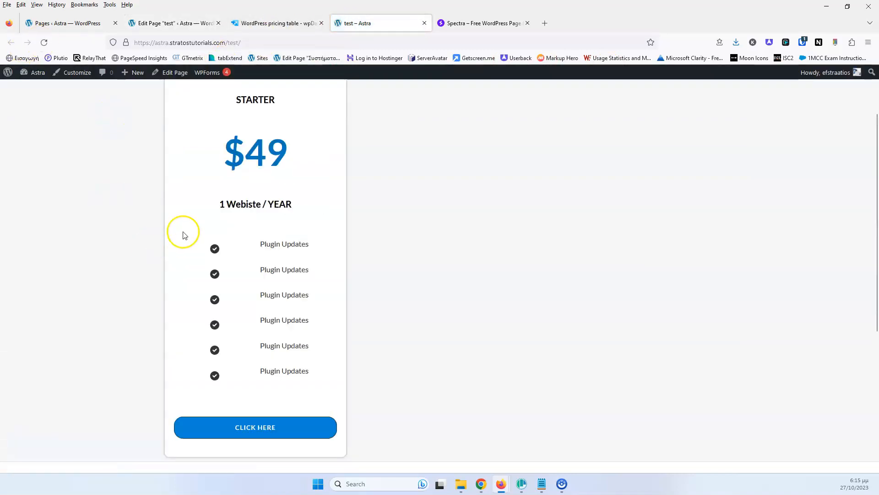
{"action": "scroll", "coordinate": [149, 293], "scroll_direction": "down", "scroll_amount": 4}
{"action": "scroll", "coordinate": [149, 293], "scroll_direction": "up", "scroll_amount": 4}
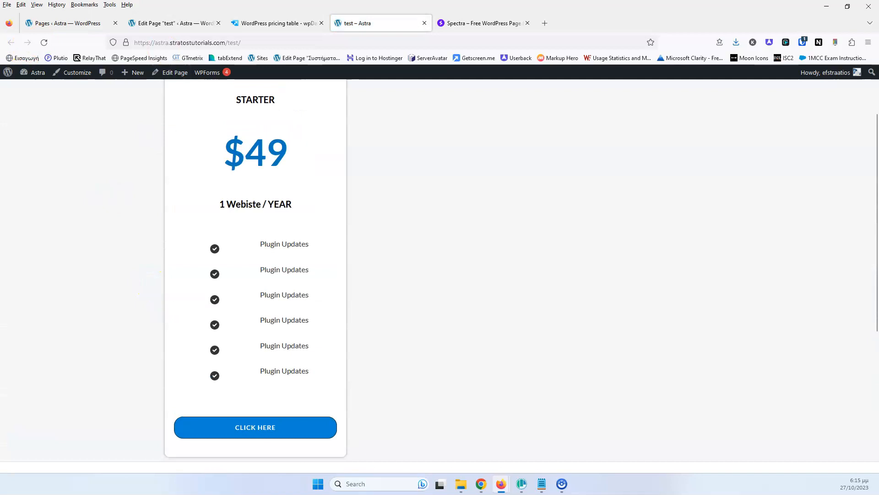
Delete the two empty column containers next to the STARTER column.
{"action": "left_click", "coordinate": [176, 24]}
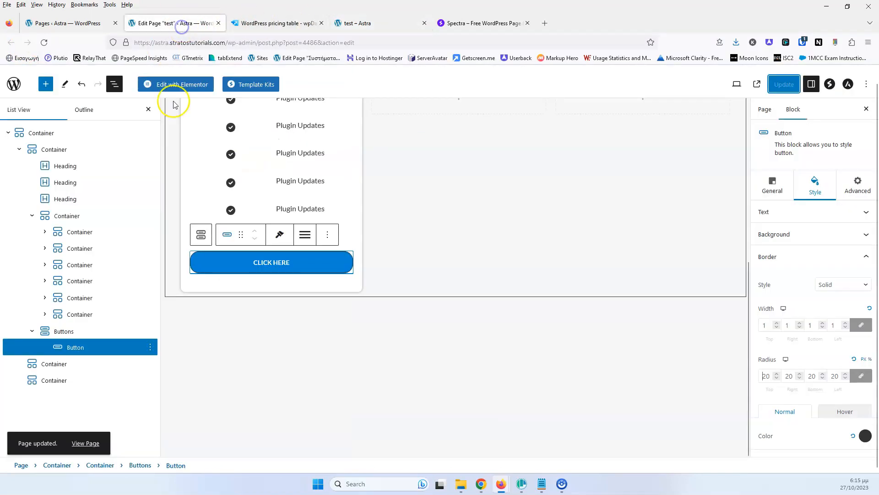
{"action": "left_click", "coordinate": [31, 217]}
{"action": "left_click", "coordinate": [19, 149]}
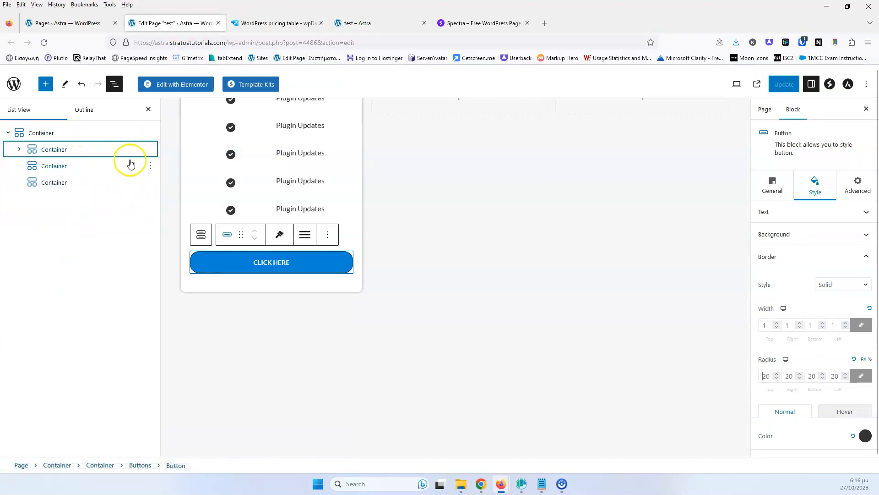
{"action": "left_click", "coordinate": [150, 167]}
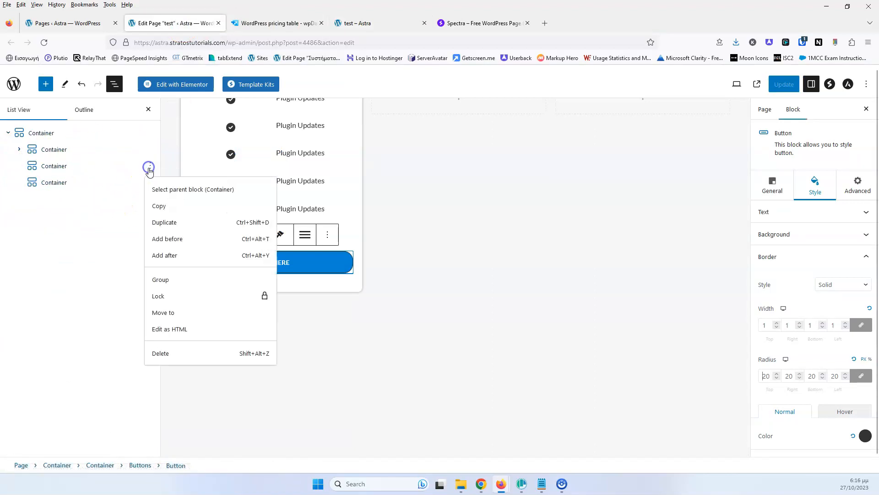
{"action": "left_click", "coordinate": [165, 353]}
{"action": "left_click", "coordinate": [152, 169]}
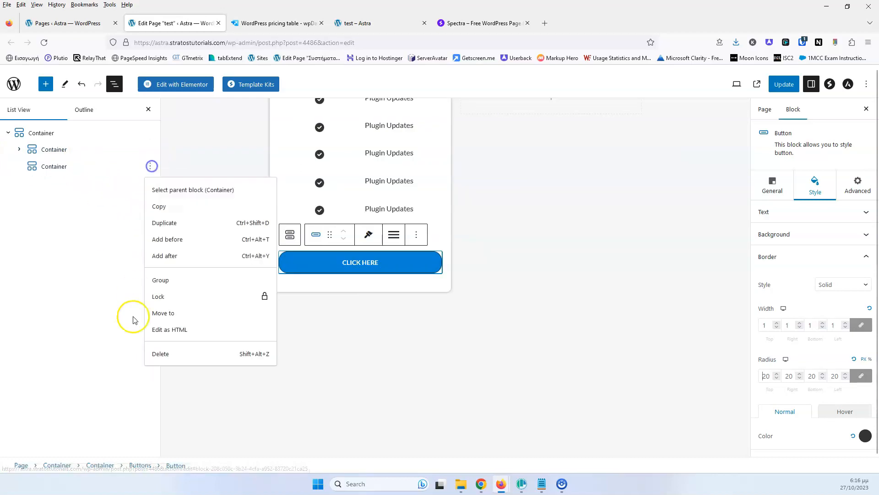
{"action": "left_click", "coordinate": [157, 353]}
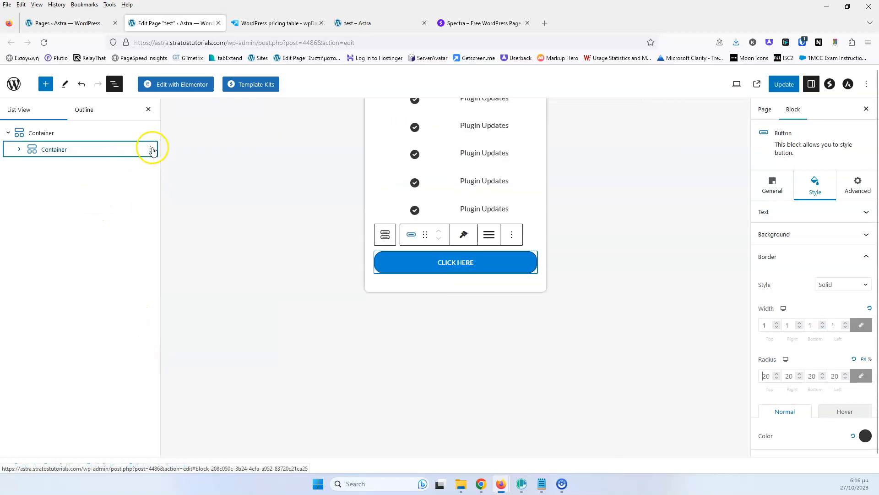
Duplicate the finished STARTER column container twice to make three identical pricing columns.
{"action": "left_click", "coordinate": [151, 149]}
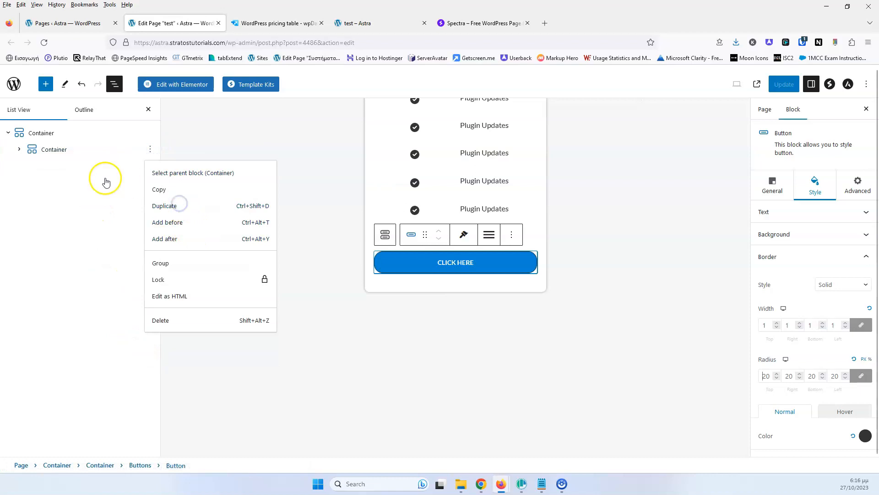
{"action": "left_click", "coordinate": [150, 149]}
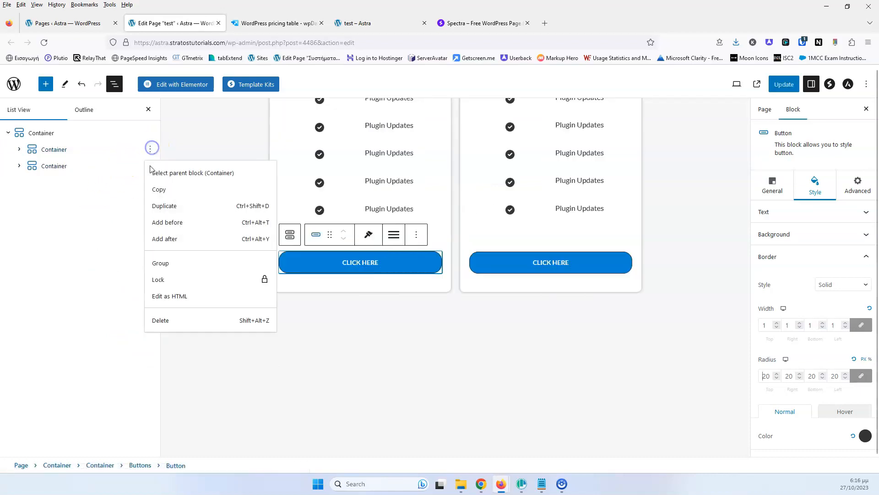
{"action": "left_click", "coordinate": [159, 196]}
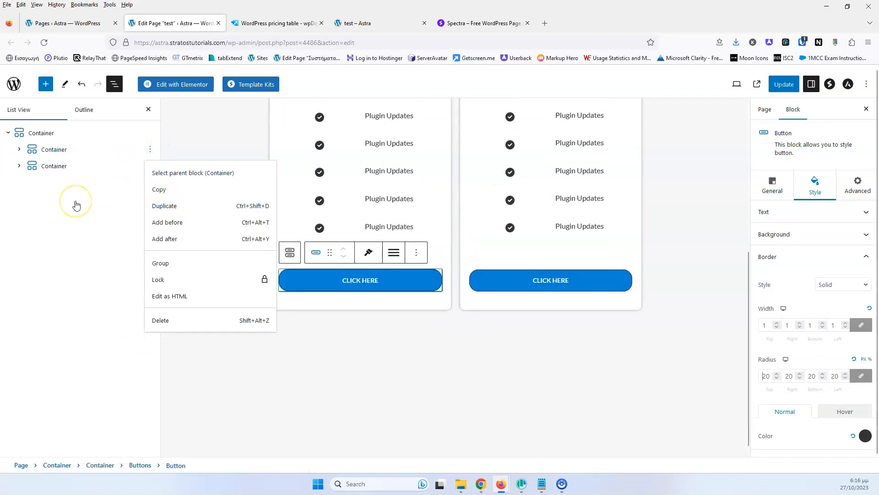
{"action": "scroll", "coordinate": [416, 202], "scroll_direction": "up", "scroll_amount": 5}
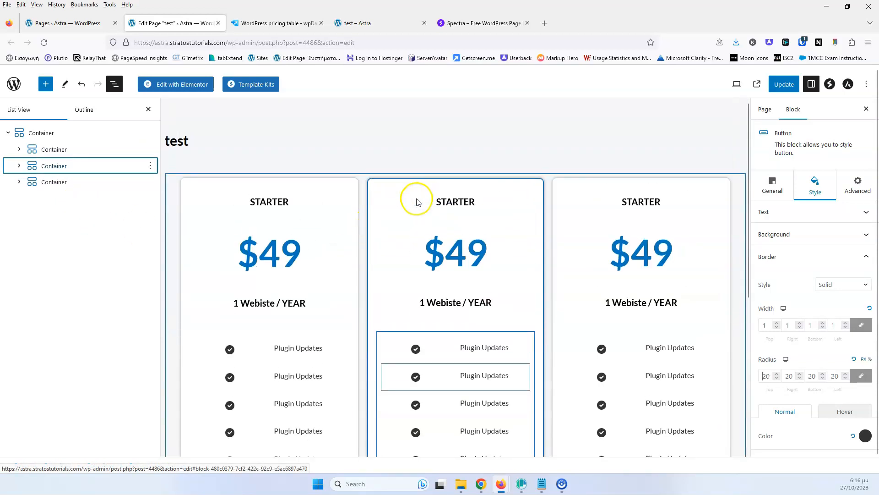
{"action": "scroll", "coordinate": [417, 201], "scroll_direction": "down", "scroll_amount": 5}
Check the reference table's highlighted FREELANCE column, and set the middle column container's background color to blue #0075BE.
{"action": "left_click", "coordinate": [295, 23]}
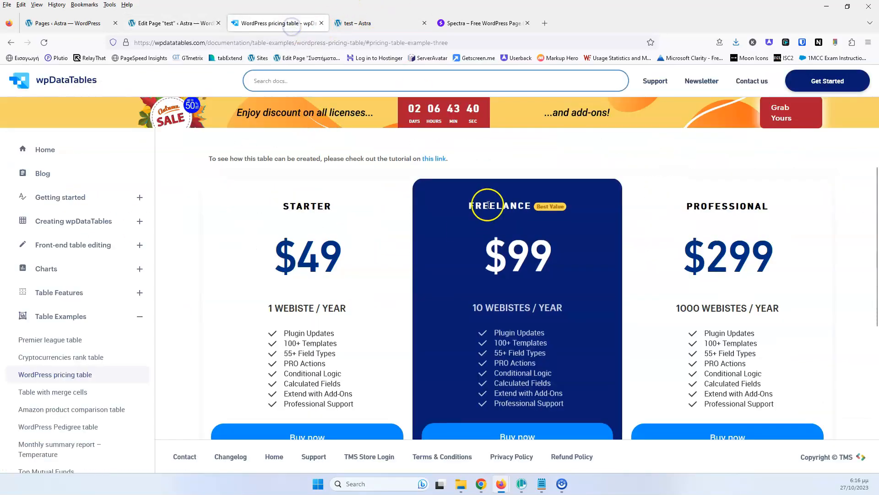
{"action": "left_click", "coordinate": [172, 23]}
{"action": "scroll", "coordinate": [395, 156], "scroll_direction": "up", "scroll_amount": 5}
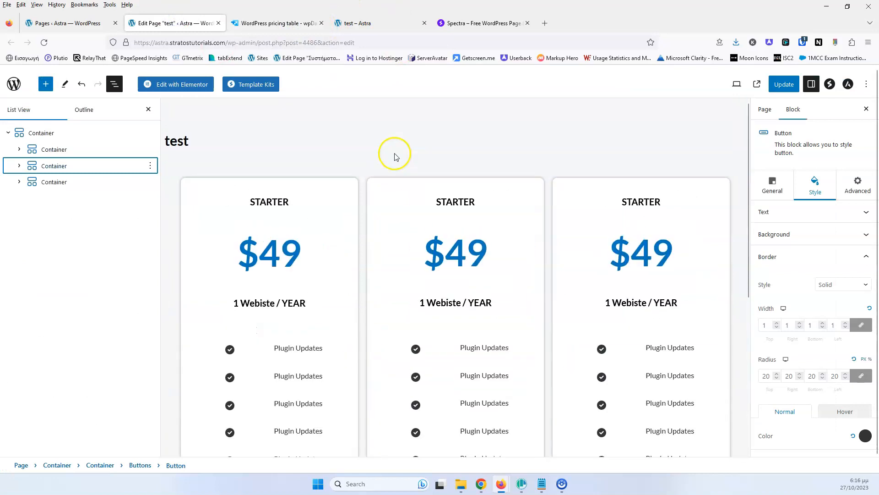
{"action": "left_click", "coordinate": [405, 191]}
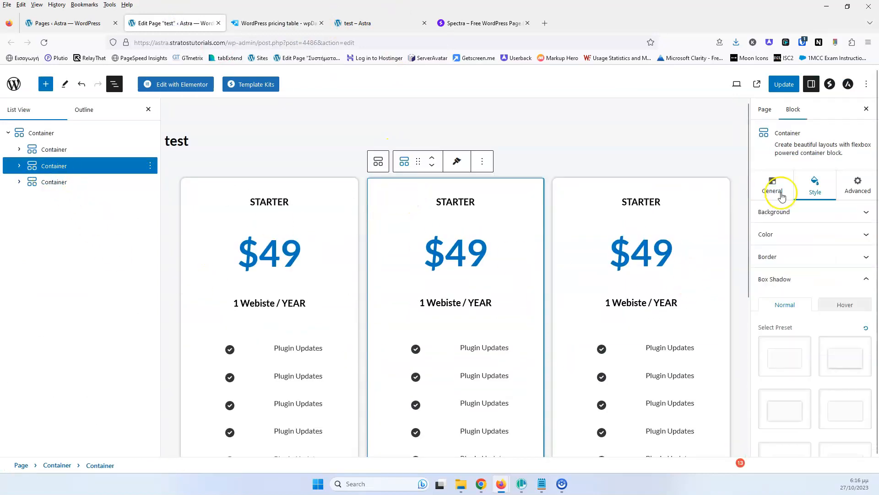
{"action": "left_click", "coordinate": [795, 213]}
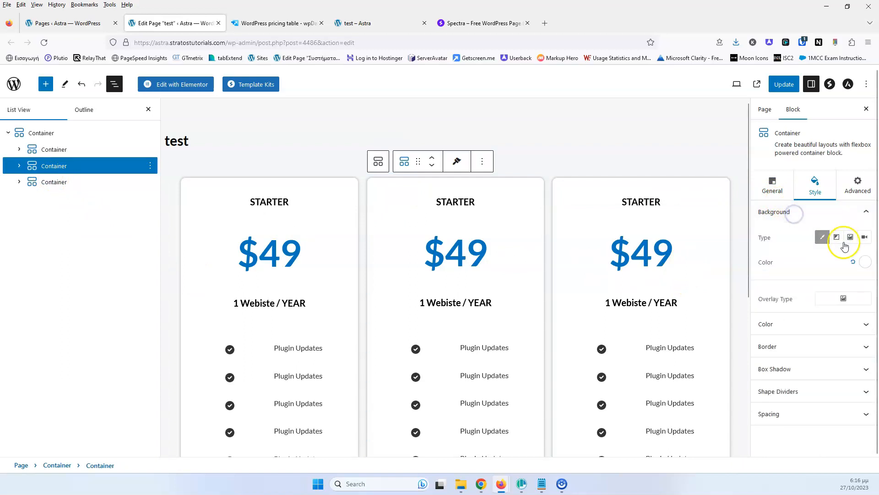
{"action": "left_click", "coordinate": [863, 263]}
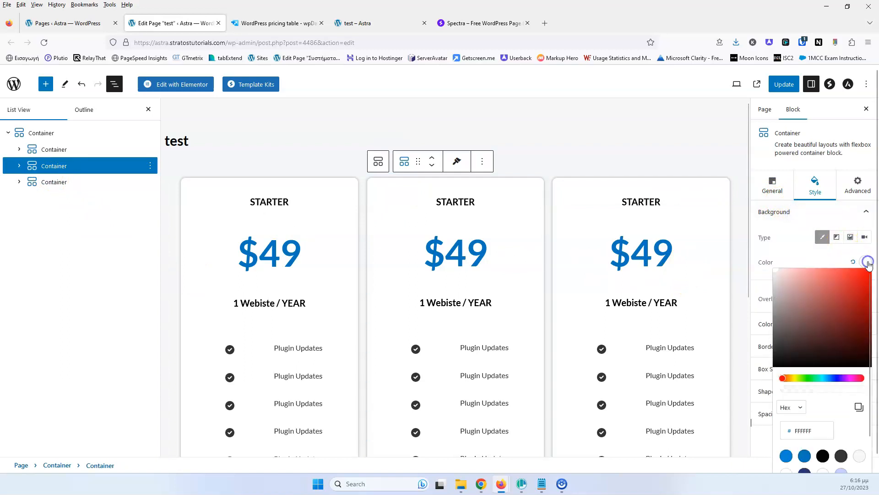
{"action": "left_click", "coordinate": [804, 459]}
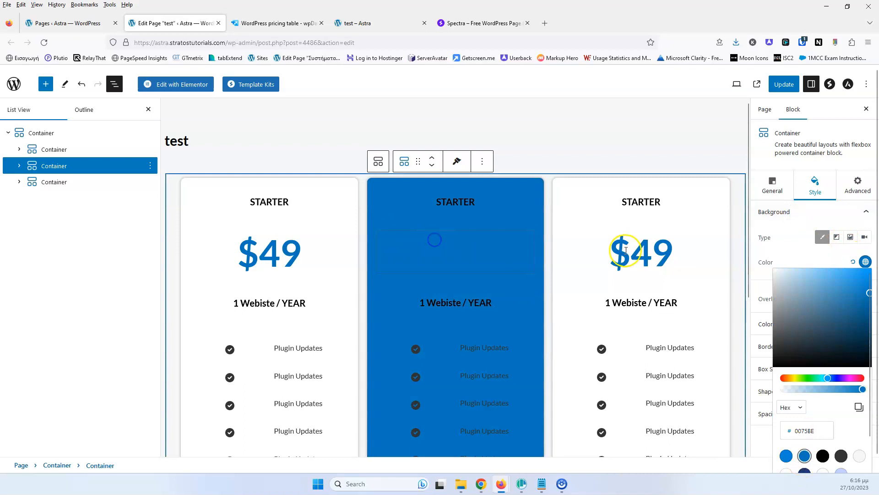
Set the text color of the middle column's price heading to the light shade #F5F7F9.
{"action": "left_click", "coordinate": [435, 239]}
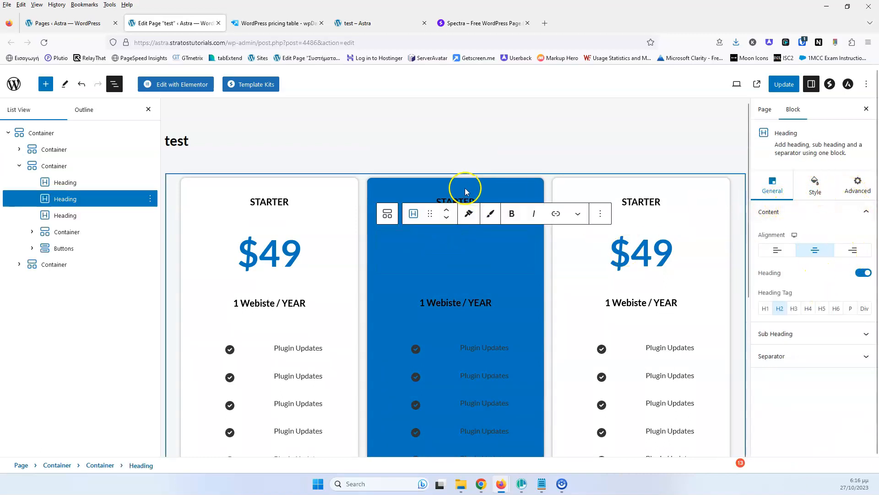
{"action": "left_click", "coordinate": [456, 248]}
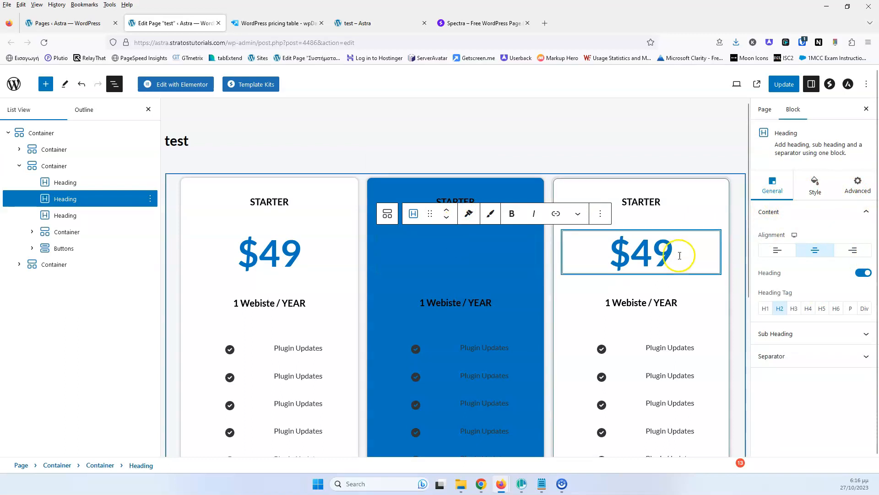
{"action": "left_click", "coordinate": [815, 184]}
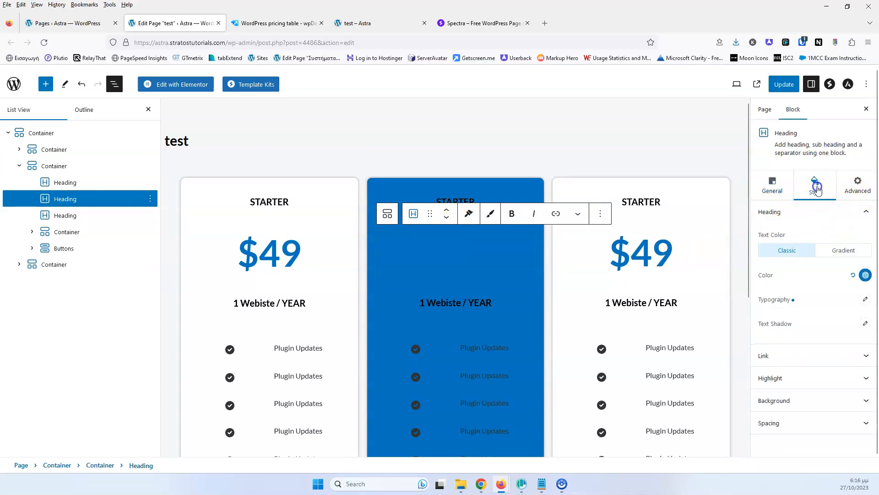
{"action": "left_click", "coordinate": [866, 275]}
{"action": "left_click", "coordinate": [858, 255]}
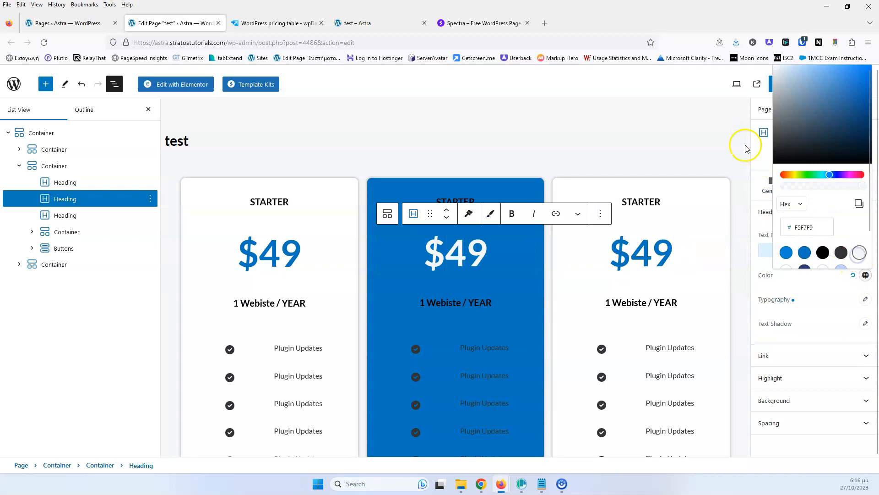
{"action": "left_click", "coordinate": [720, 129]}
Save the page, then reload the live test page to check the highlighted middle column.
{"action": "left_click", "coordinate": [788, 86]}
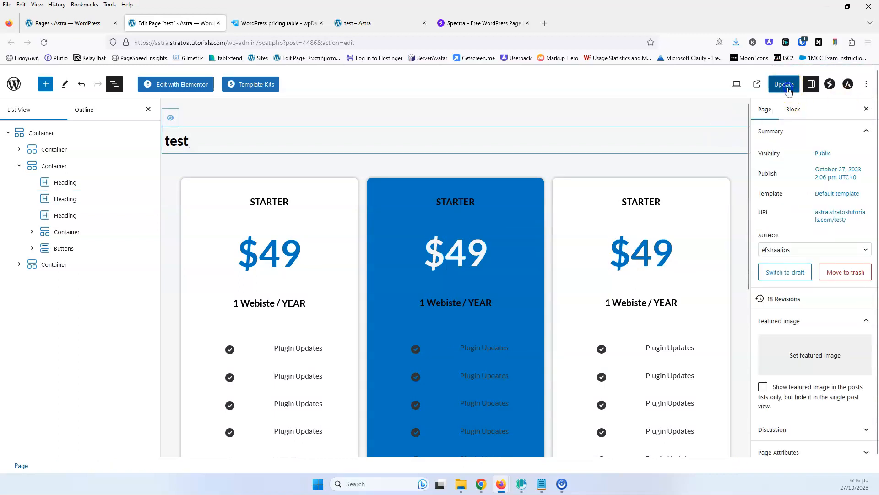
{"action": "left_click", "coordinate": [252, 24]}
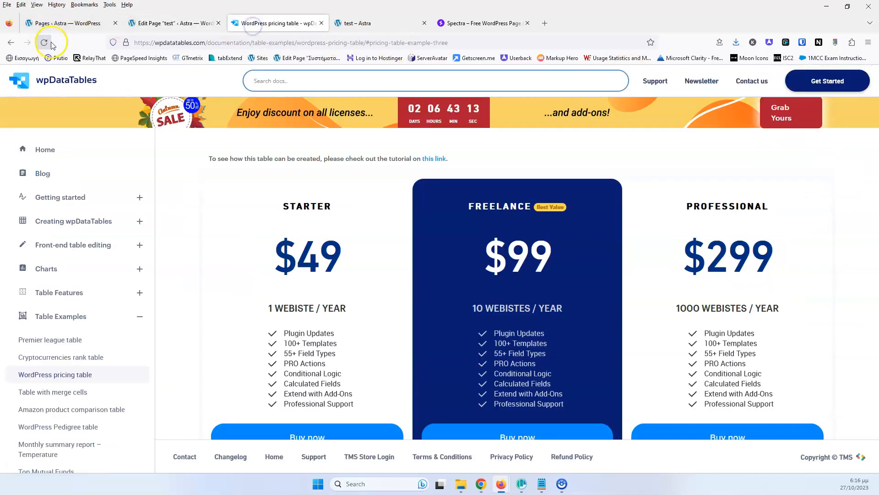
{"action": "left_click", "coordinate": [366, 23]}
{"action": "left_click", "coordinate": [44, 43]}
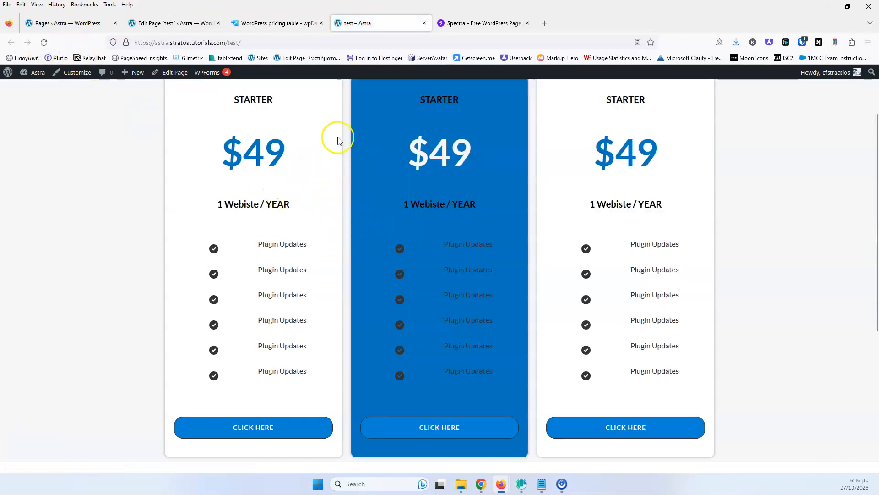
Set the column gap of the outer container holding the three pricing columns to 0 px.
{"action": "left_click", "coordinate": [180, 25]}
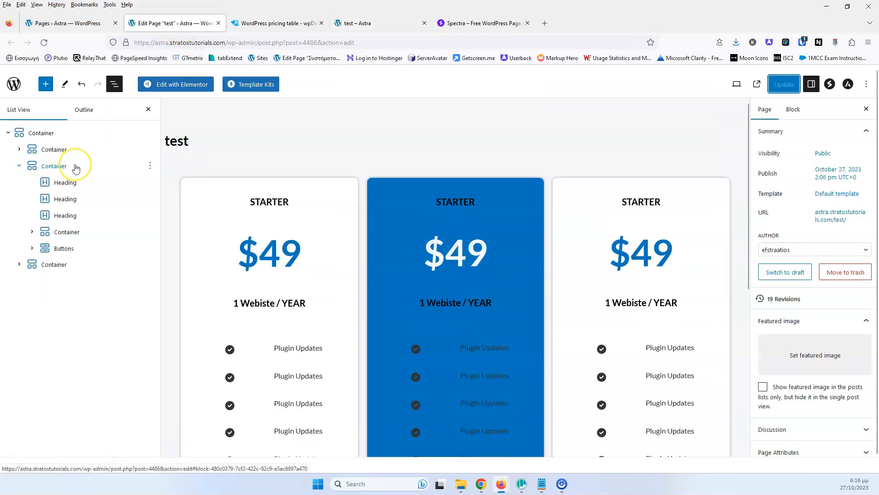
{"action": "left_click", "coordinate": [59, 133]}
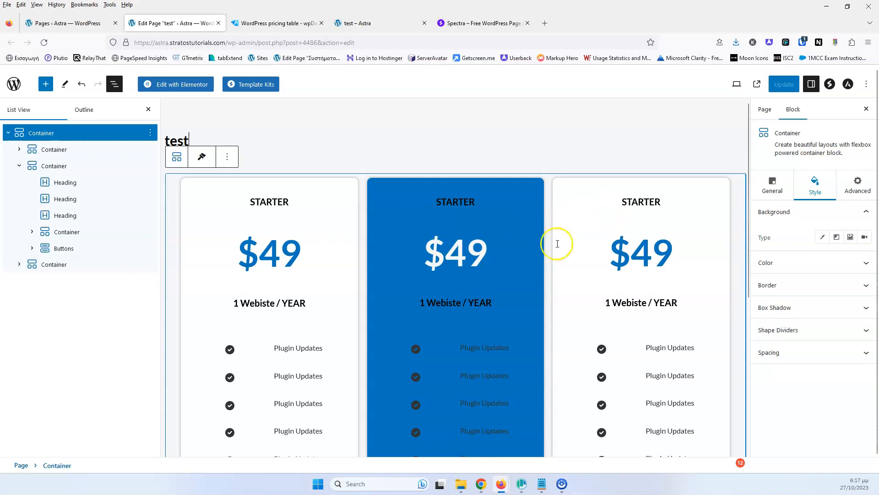
{"action": "left_click", "coordinate": [811, 353]}
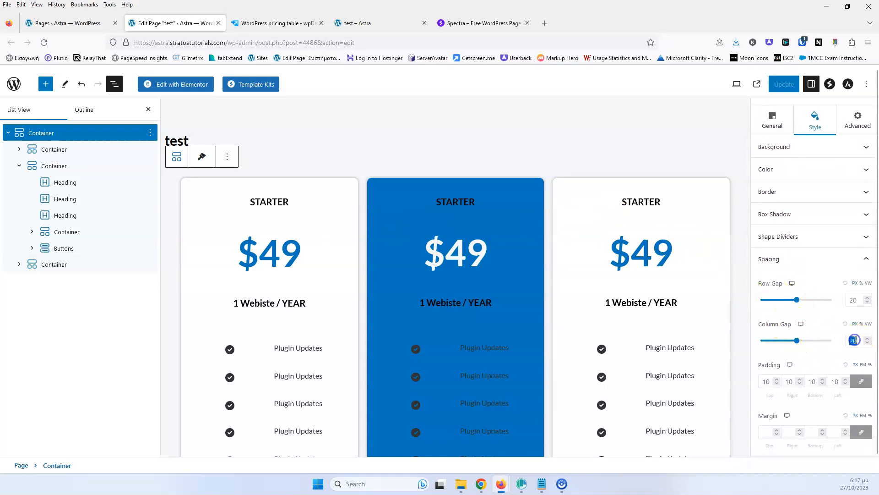
{"action": "type", "text": "0"}
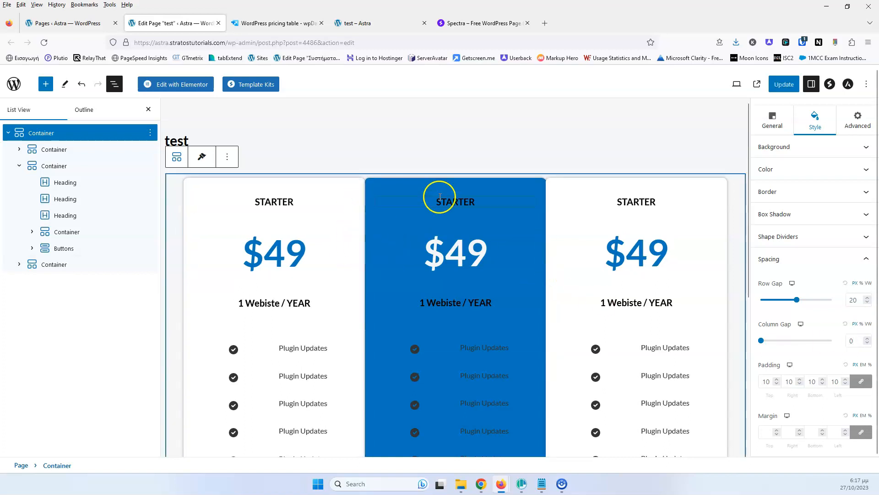
Save the page and reload the live test page to check the spacing between the columns.
{"action": "left_click", "coordinate": [778, 84]}
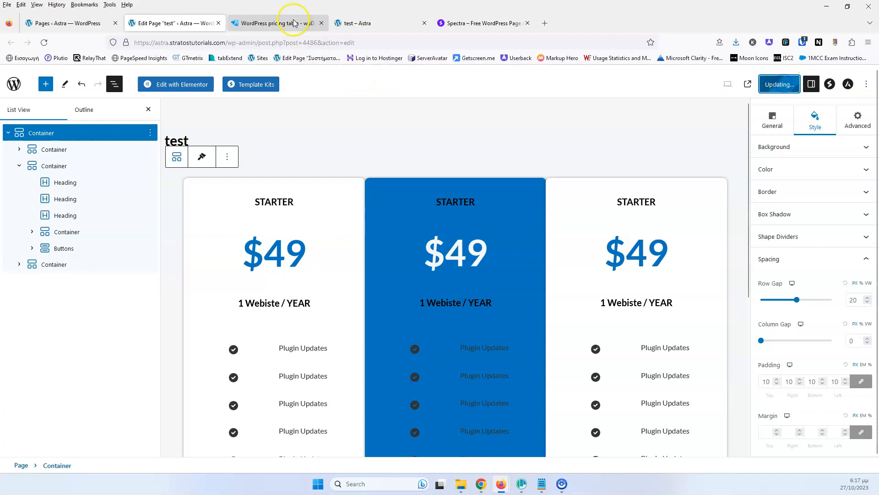
{"action": "left_click", "coordinate": [387, 24]}
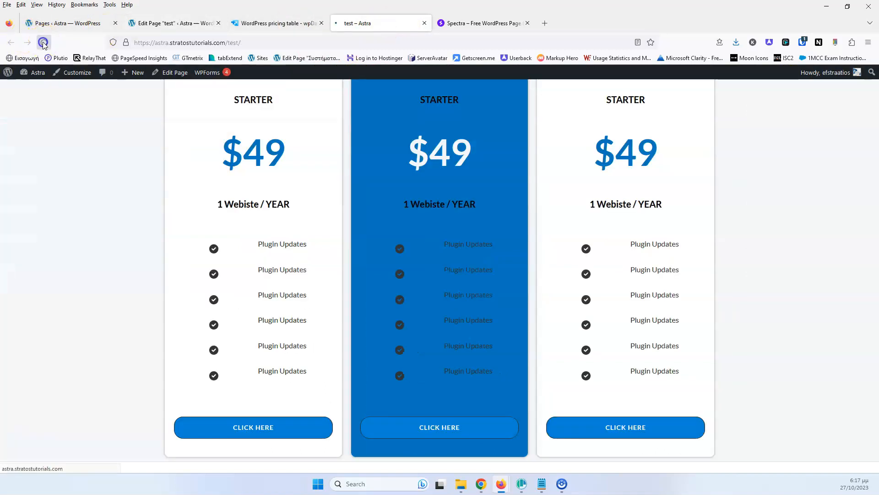
{"action": "left_click", "coordinate": [104, 103]}
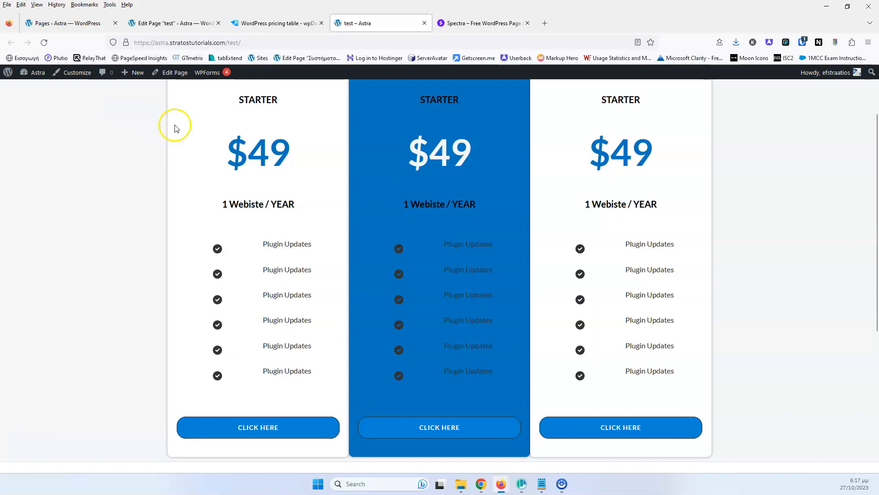